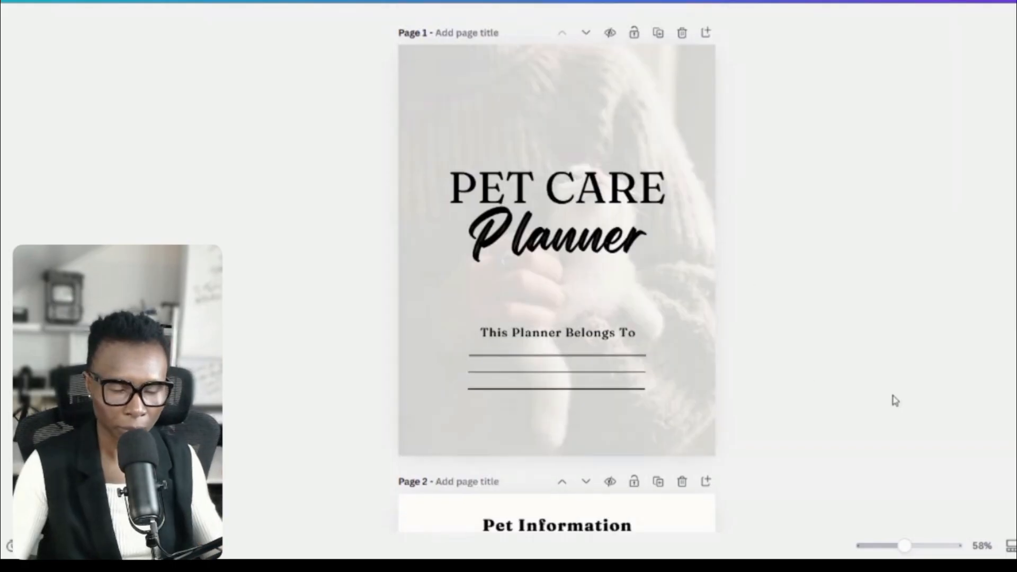
# Step: Look through the pet care planner's pages from the cover to the Pet Supplies Inventory page
pyautogui.scroll(-3, 818, 370)
pyautogui.scroll(3, 821, 384)
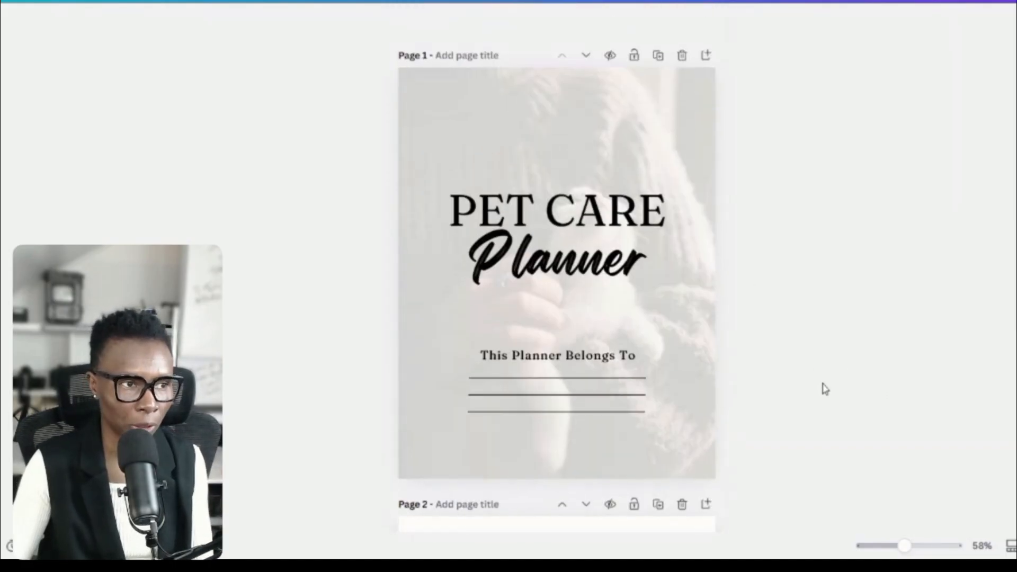
pyautogui.scroll(-5, 810, 381)
pyautogui.scroll(3, 803, 386)
pyautogui.scroll(1, 801, 387)
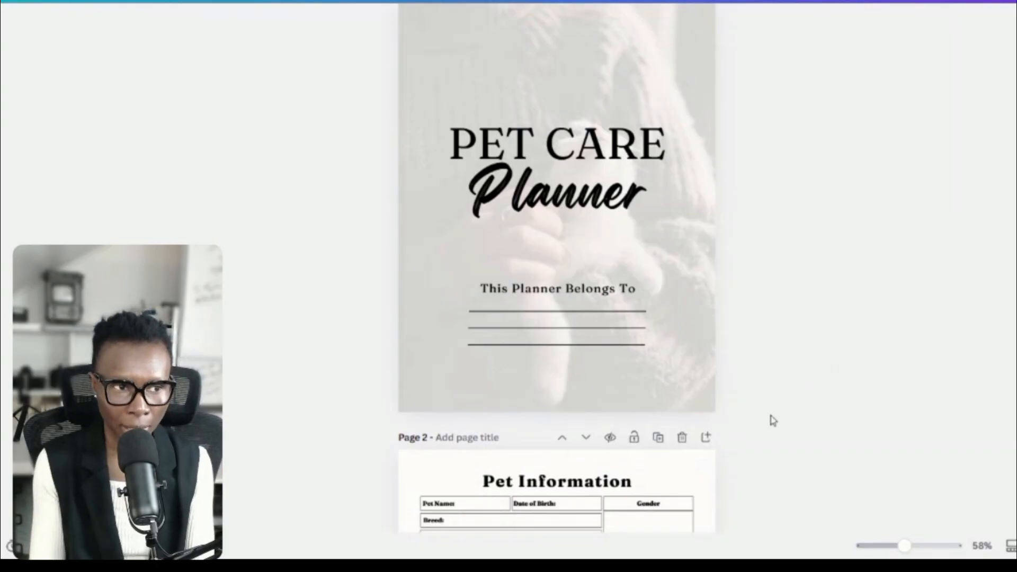
pyautogui.scroll(-10, 771, 418)
pyautogui.scroll(-15, 848, 465)
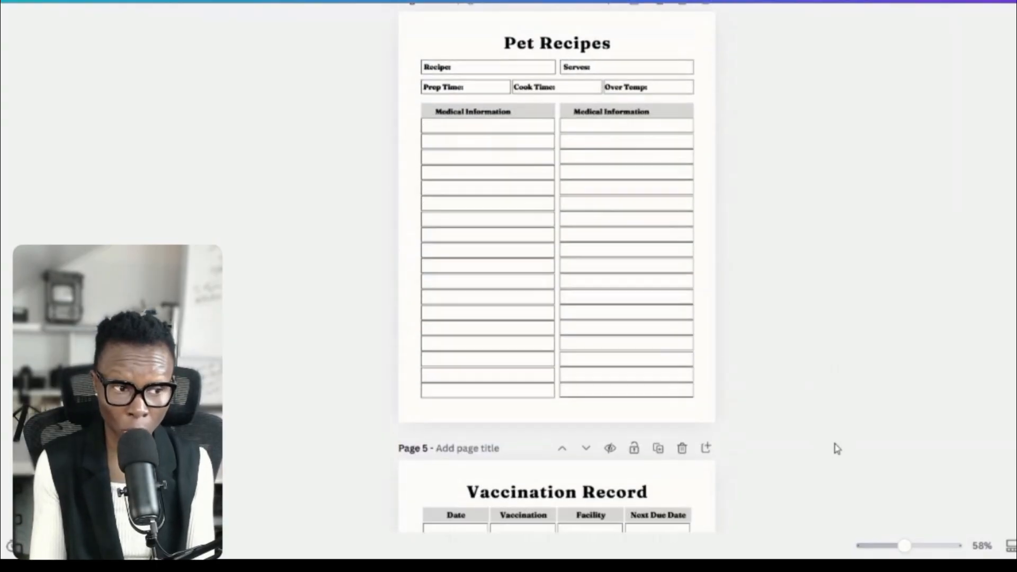
pyautogui.scroll(-10, 837, 453)
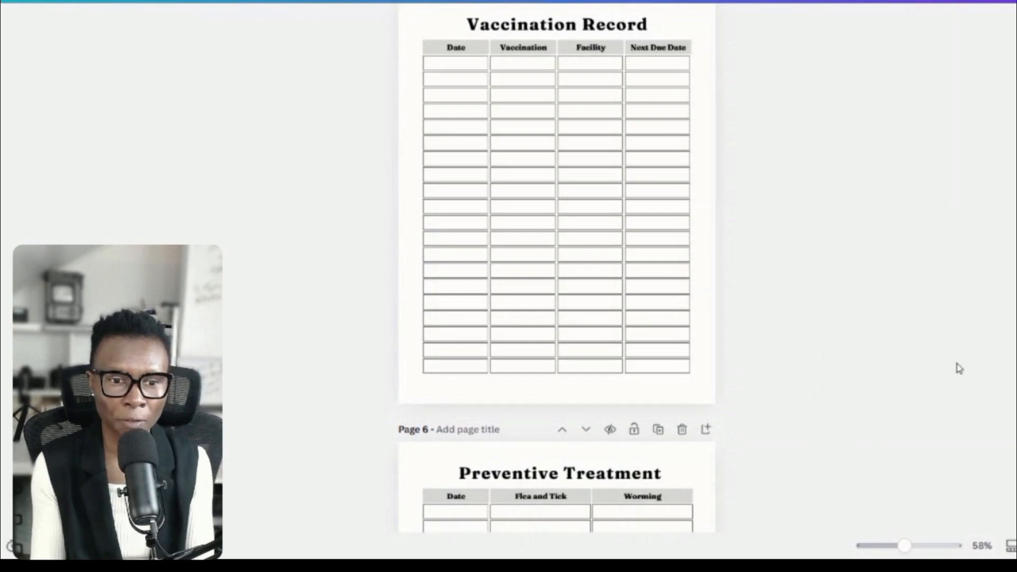
pyautogui.scroll(-20, 950, 365)
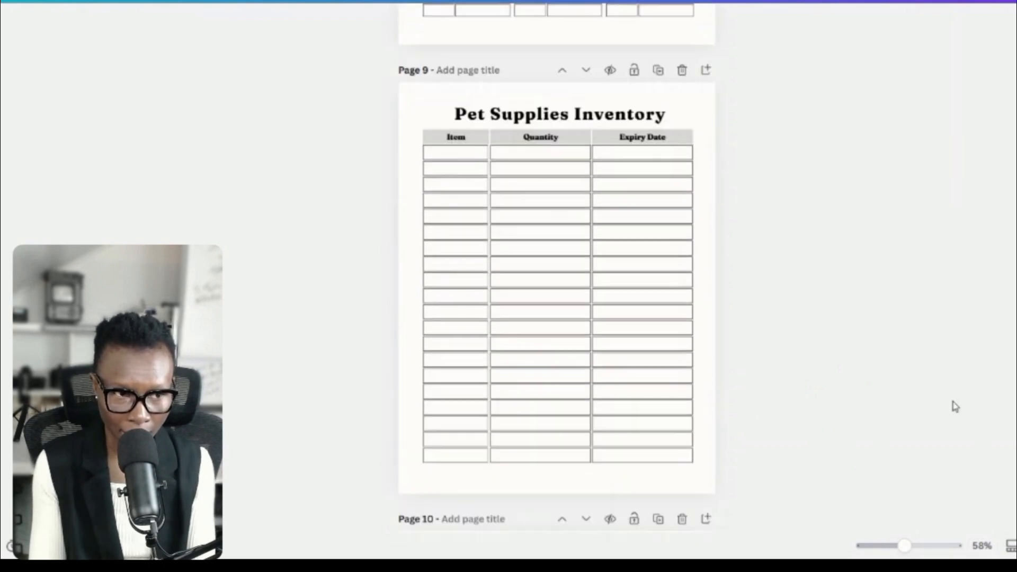
pyautogui.scroll(20, 955, 407)
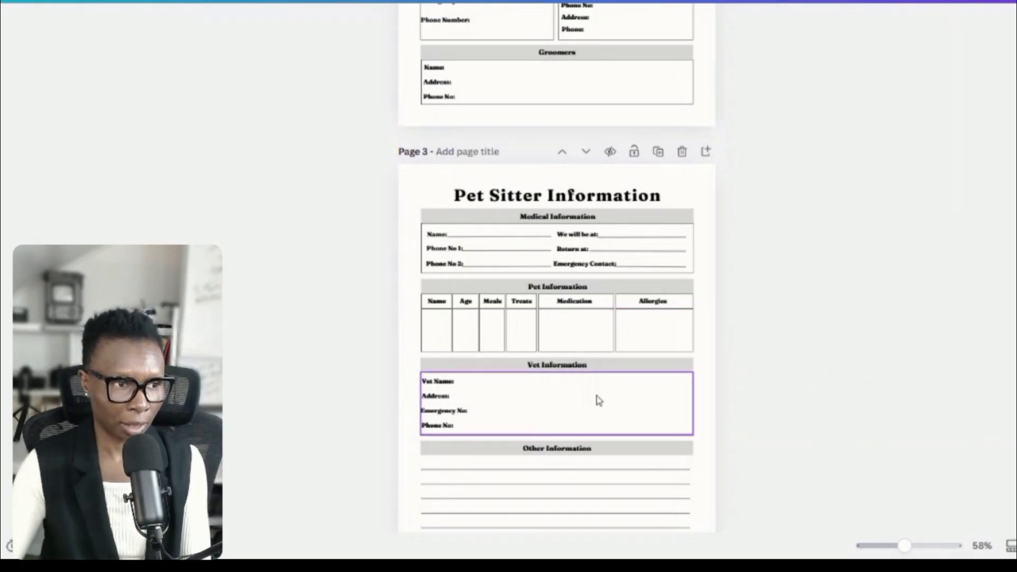
# Step: Examine the section layout of the Pet Sitter Information and Pet Information pages, as well as the planner's cover
pyautogui.click(577, 289)
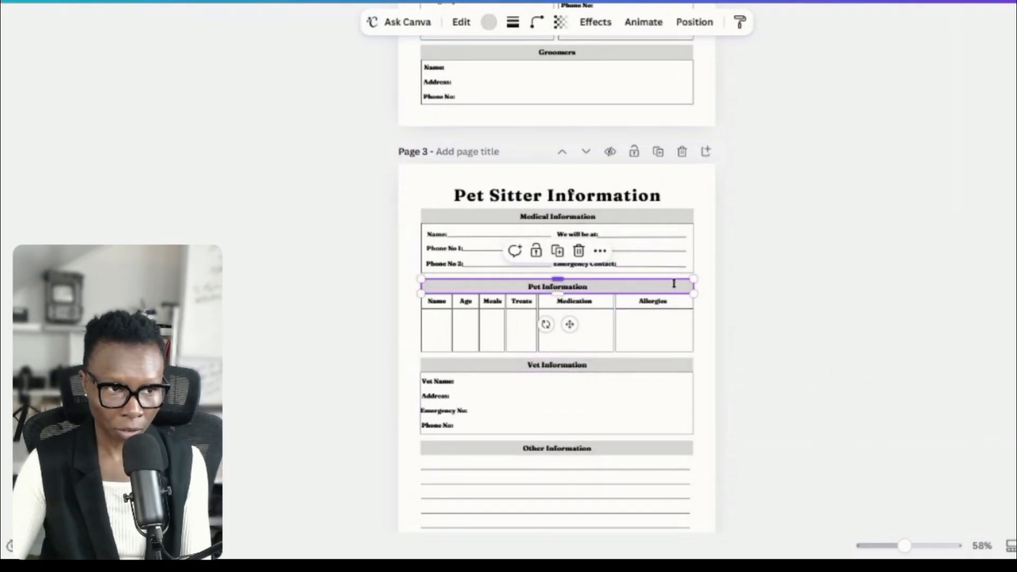
pyautogui.scroll(4, 869, 286)
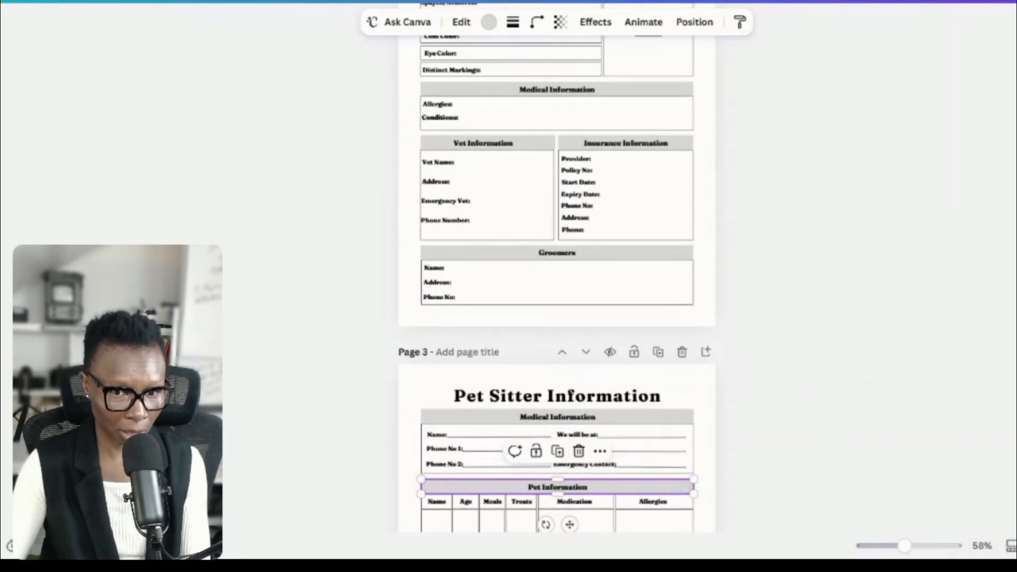
pyautogui.scroll(3, 868, 268)
pyautogui.scroll(3, 774, 345)
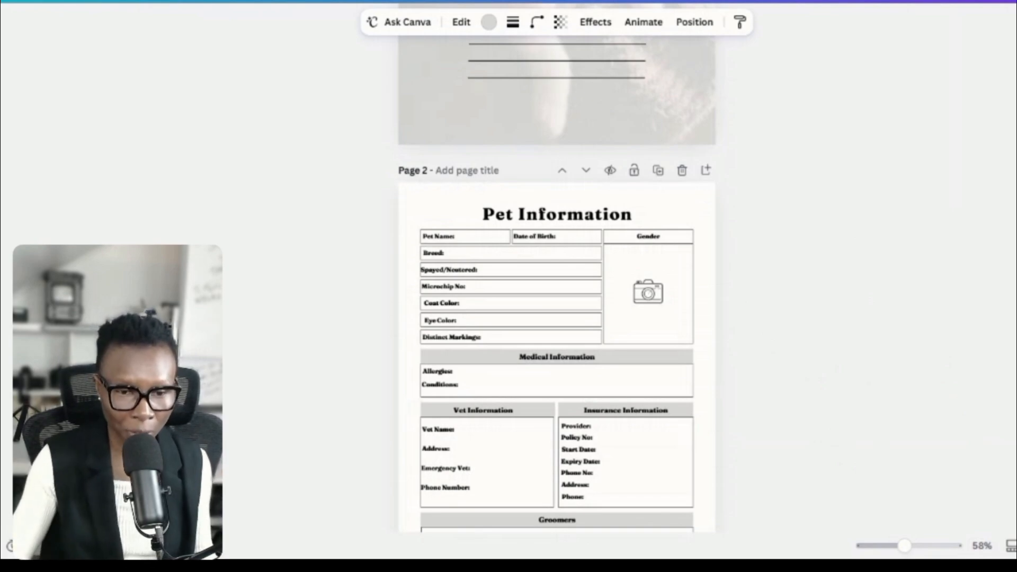
pyautogui.scroll(-4, 801, 392)
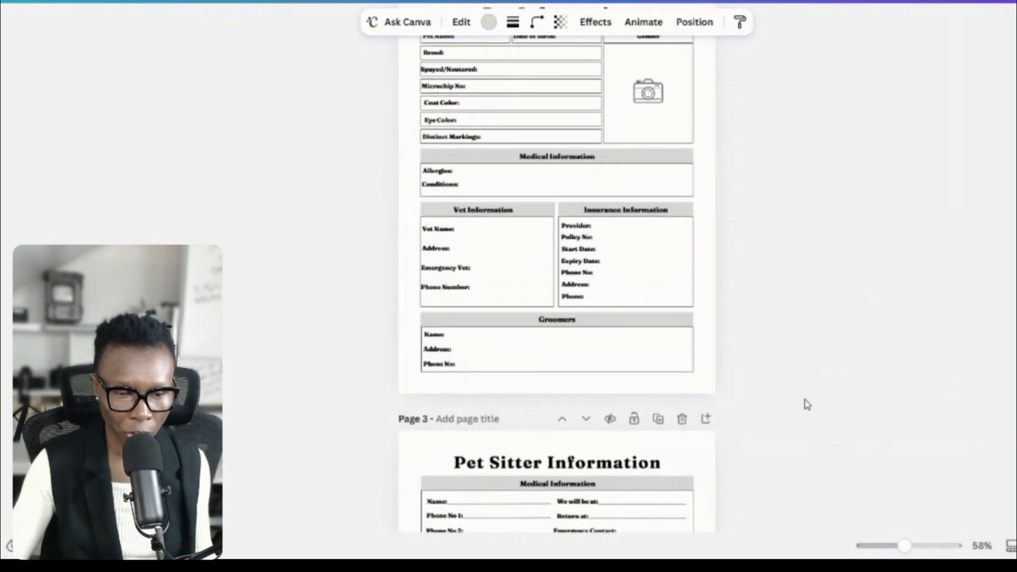
pyautogui.scroll(1, 806, 412)
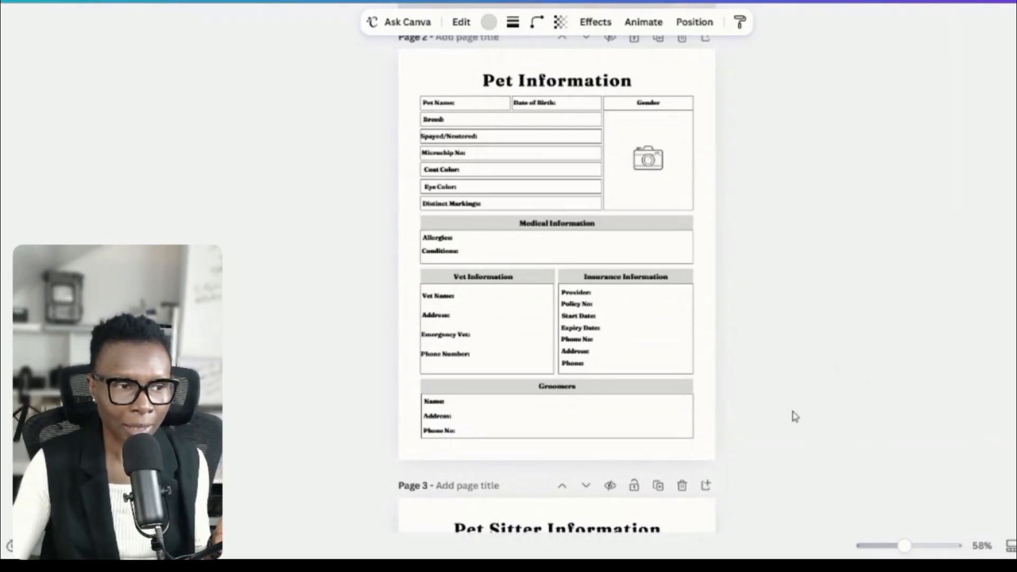
pyautogui.scroll(2, 794, 416)
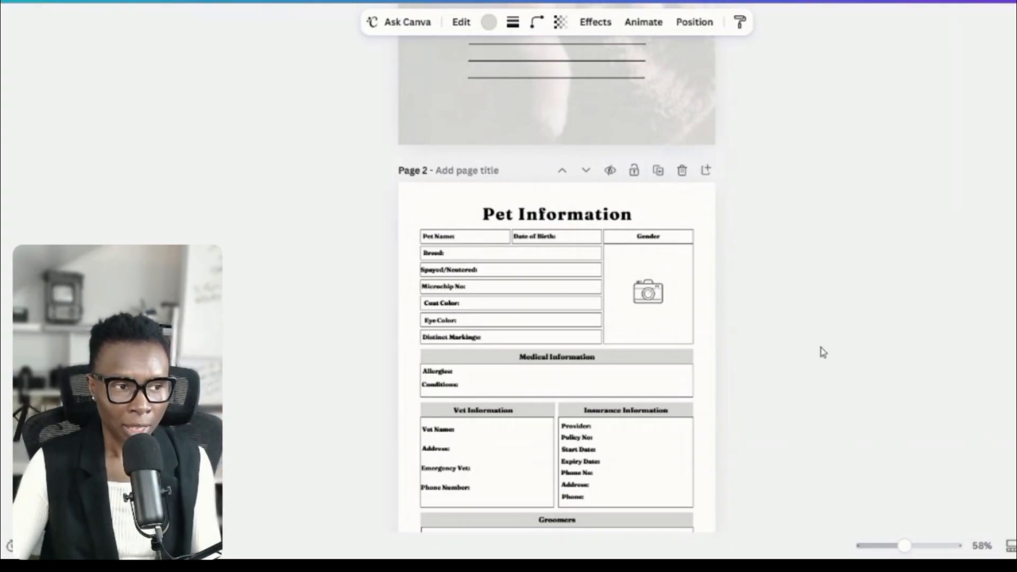
pyautogui.scroll(1, 821, 356)
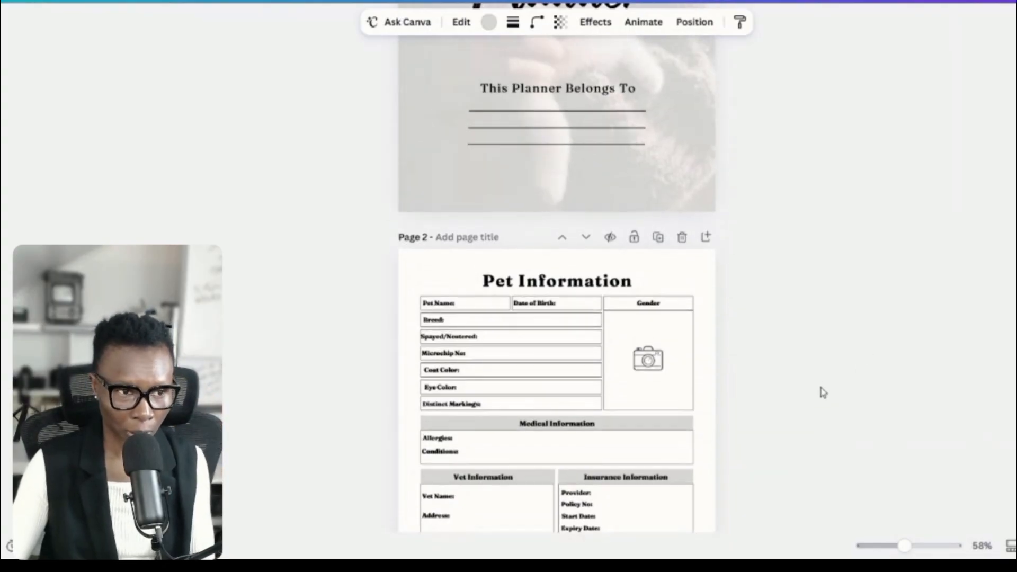
pyautogui.scroll(-1, 822, 392)
pyautogui.scroll(5, 822, 397)
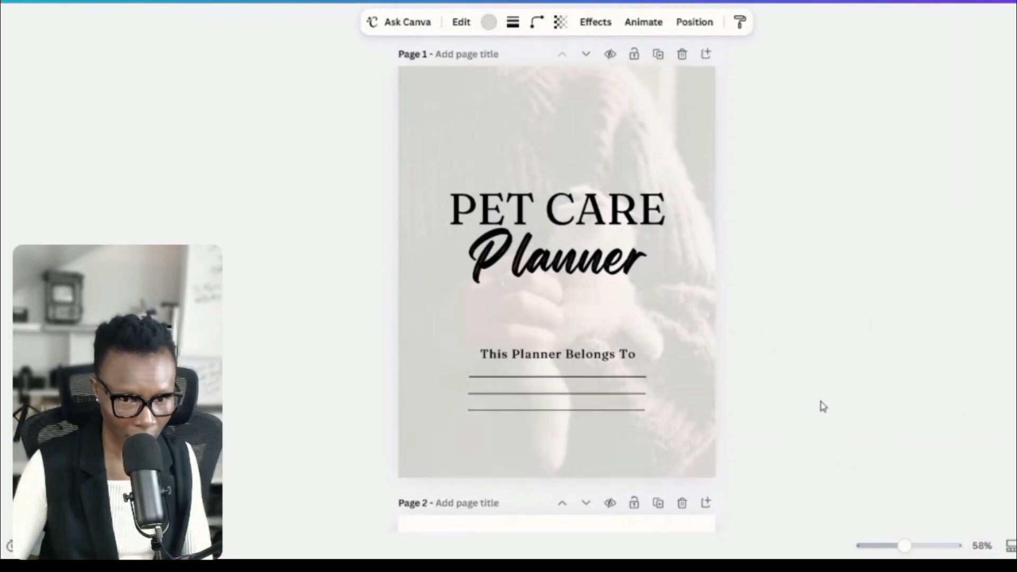
pyautogui.scroll(-1, 818, 421)
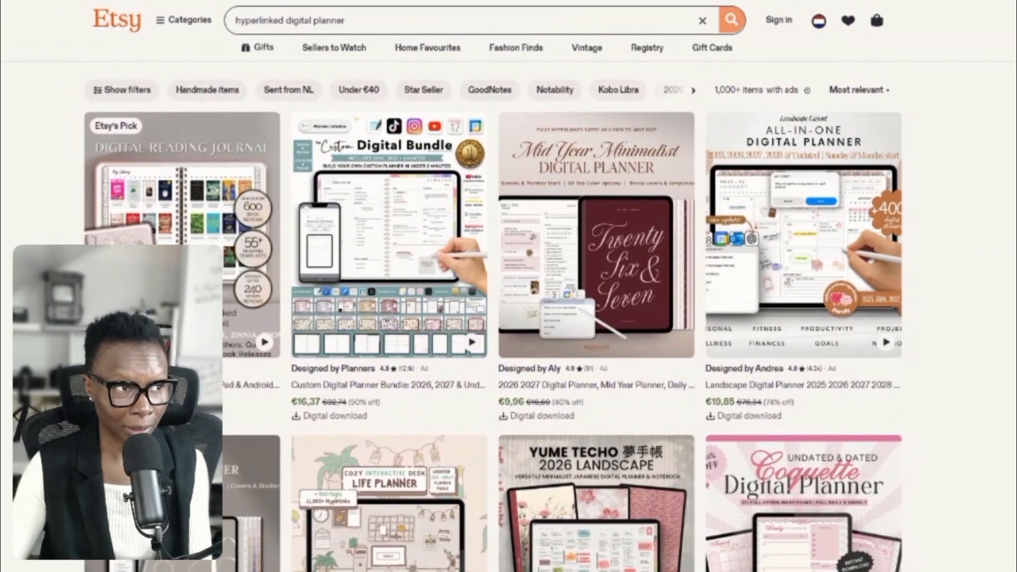
# Step: On Etsy, check the search suggestions for "hyperlinked digital planner" and browse the listed planners
pyautogui.click(345, 20)
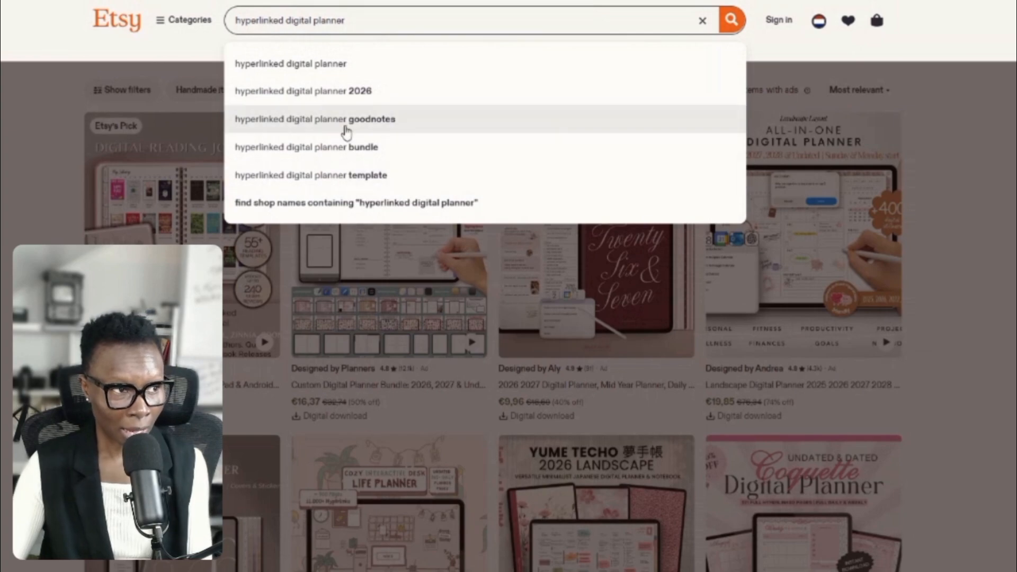
pyautogui.click(794, 63)
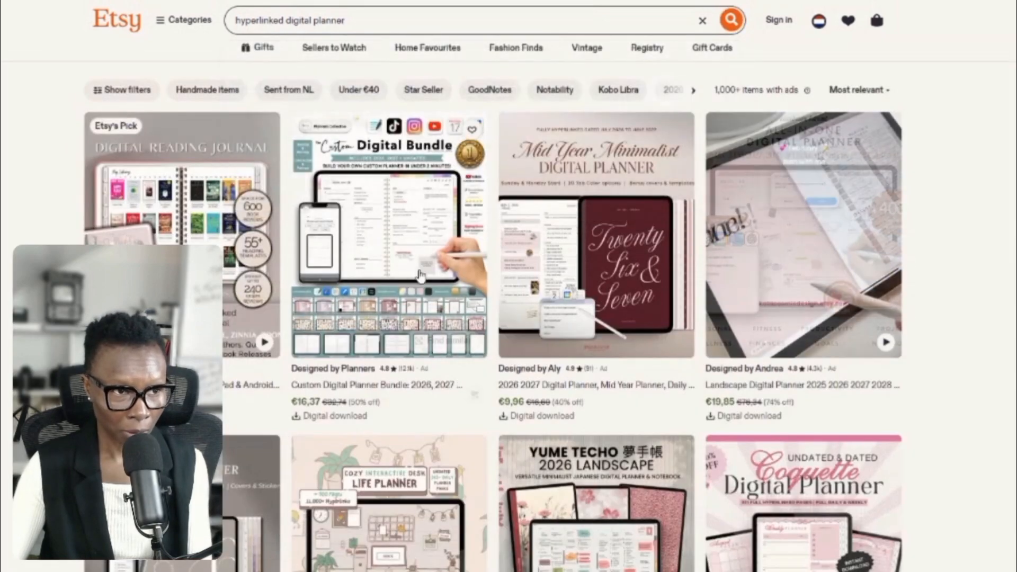
pyautogui.scroll(-1, 761, 470)
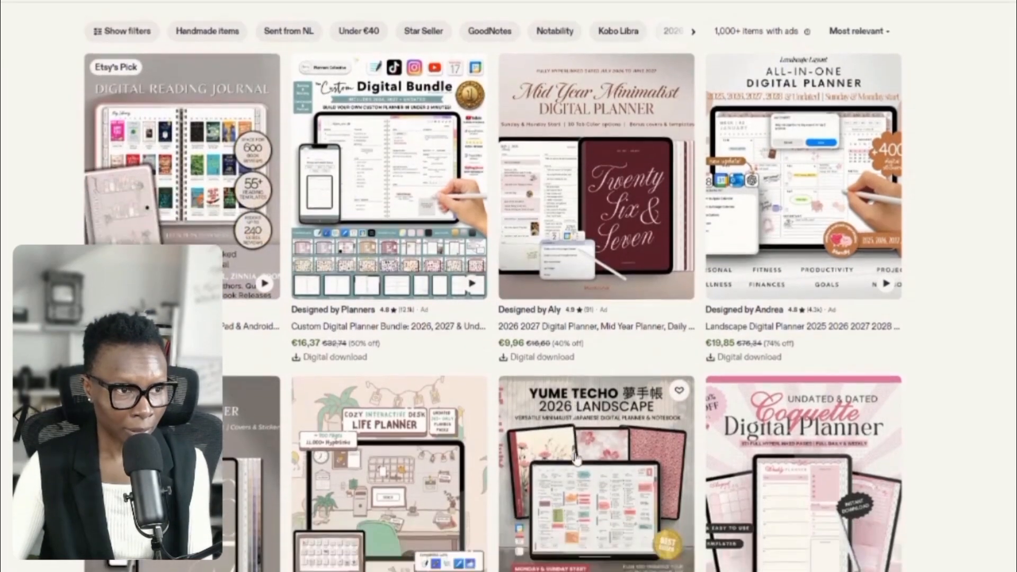
pyautogui.scroll(-2, 761, 469)
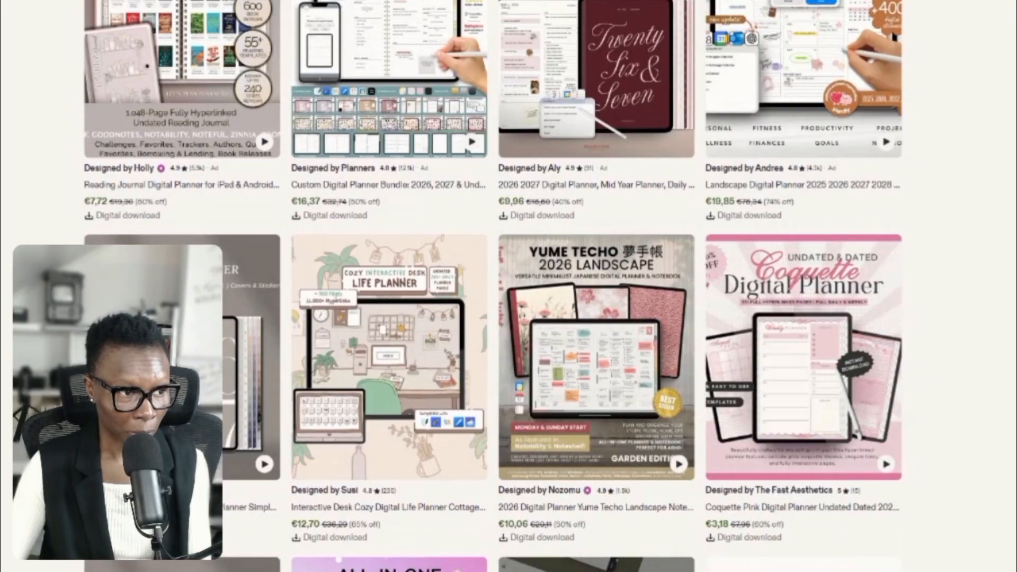
# Step: Open the Coquette Pink Digital Planner listing and view its preview images
pyautogui.click(792, 390)
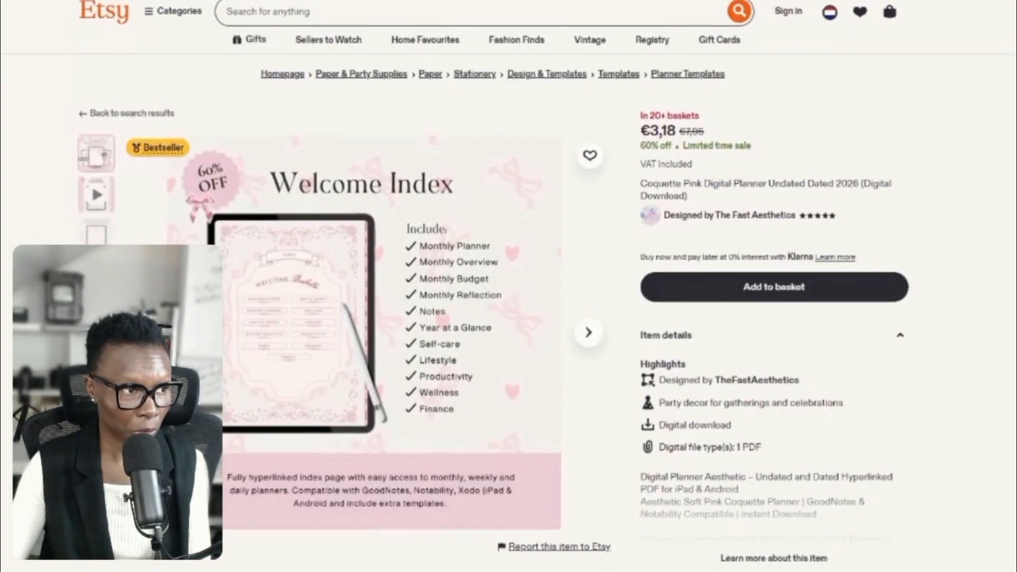
pyautogui.click(110, 315)
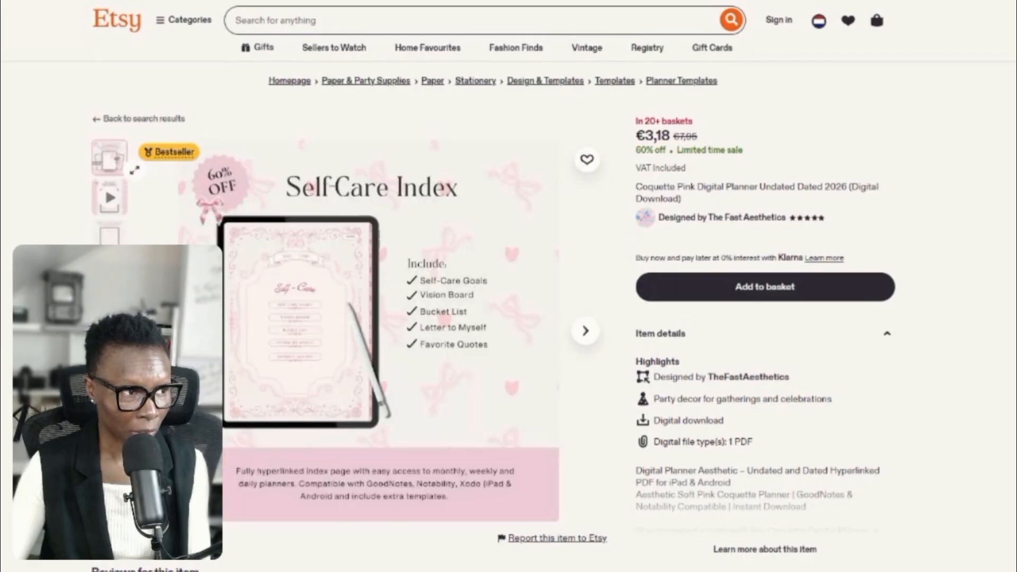
pyautogui.click(109, 206)
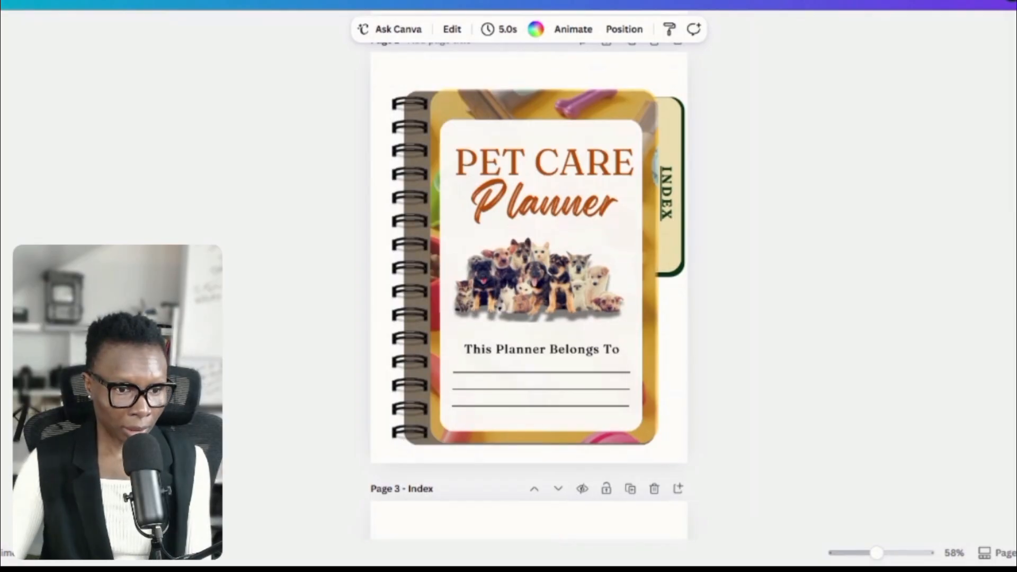
# Step: In Canva, present the hyperlinked planner full screen, follow the Index tab and the Grooming Tracker link, and exit the presentation
pyautogui.hotkey('ctrl', 'alt', 'p')
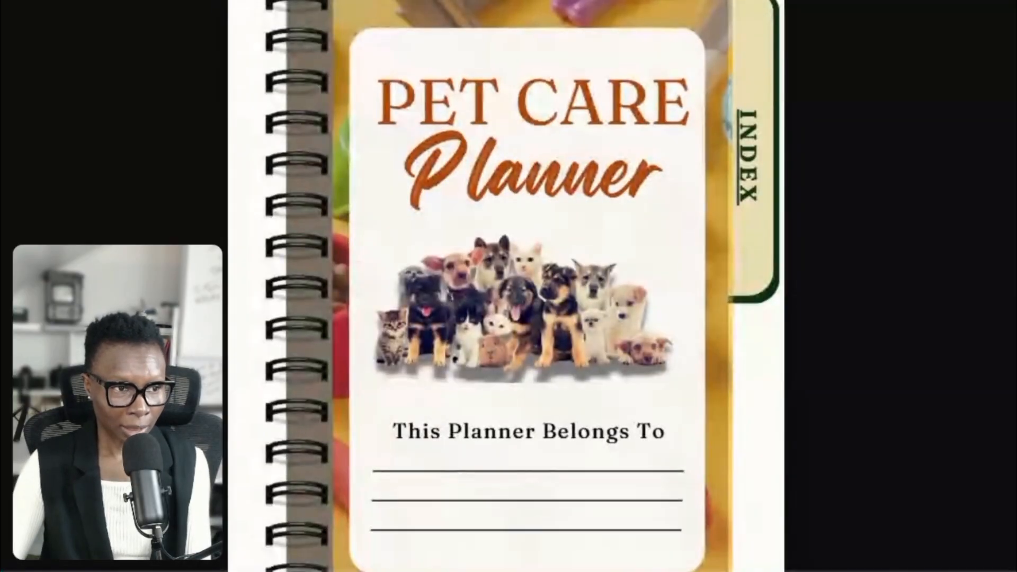
pyautogui.click(753, 159)
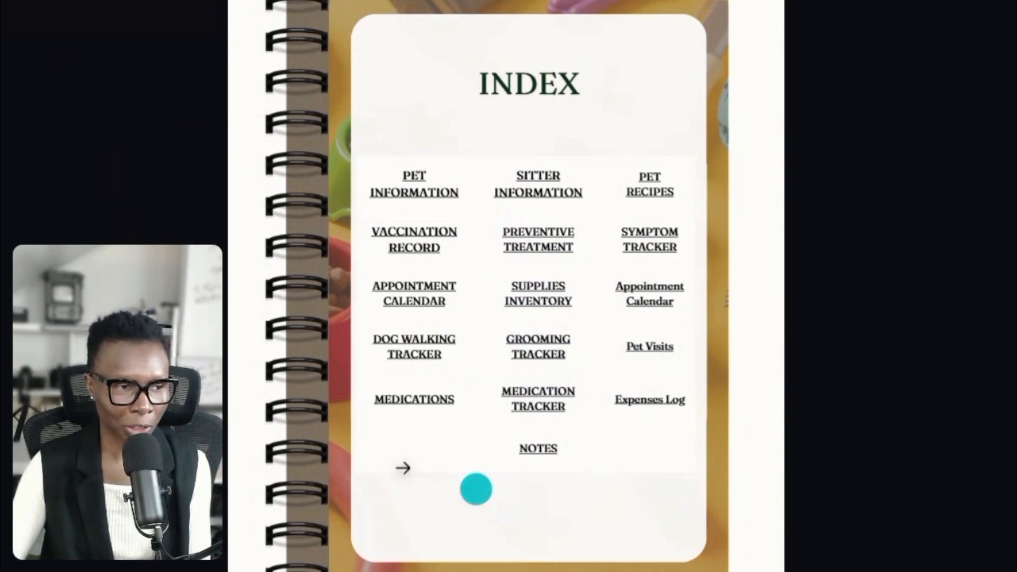
pyautogui.click(535, 344)
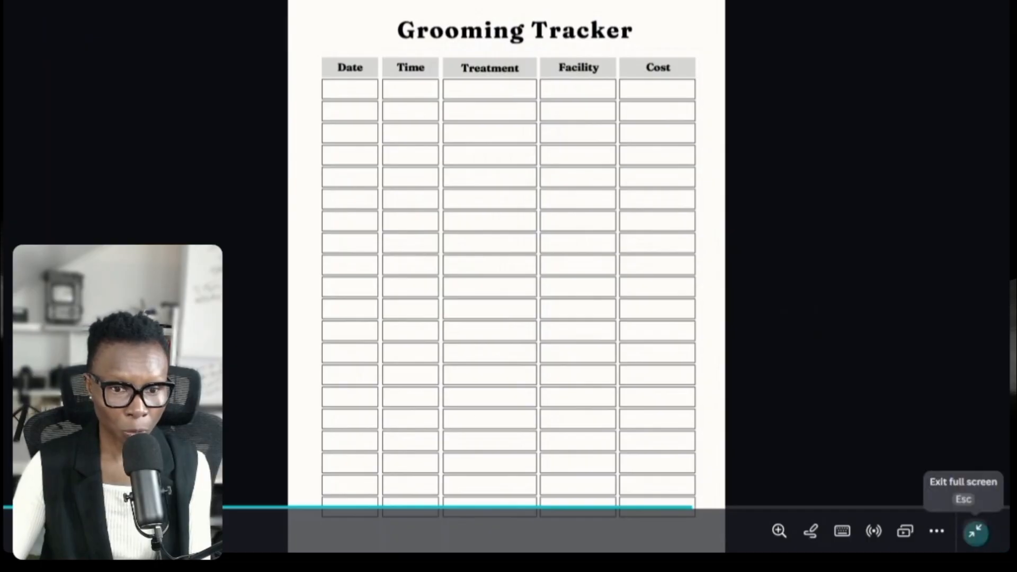
pyautogui.click(975, 531)
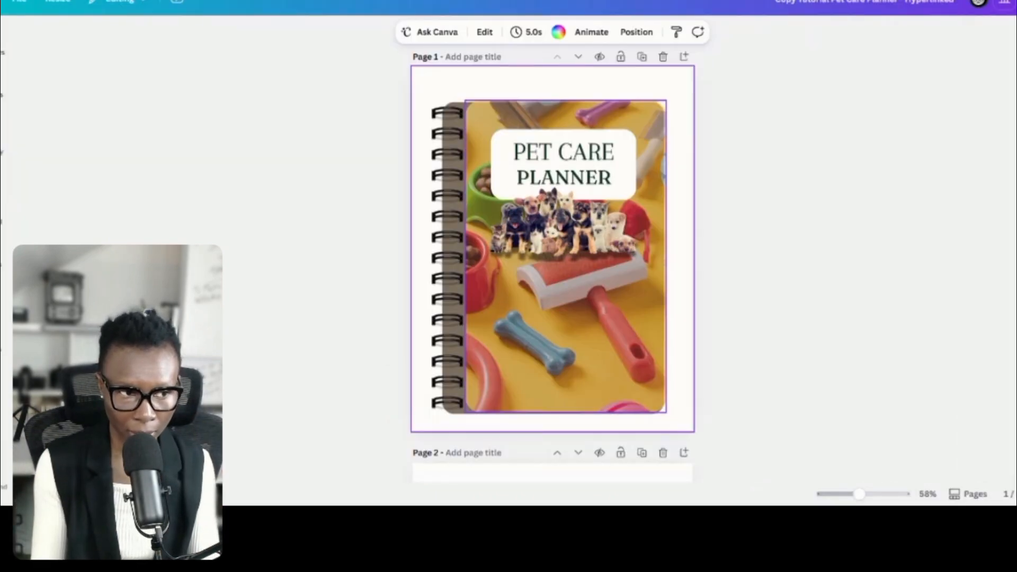
# Step: Review the hyperlinked planner's pages from the cover through Pet Recipes
pyautogui.scroll(-20, 668, 387)
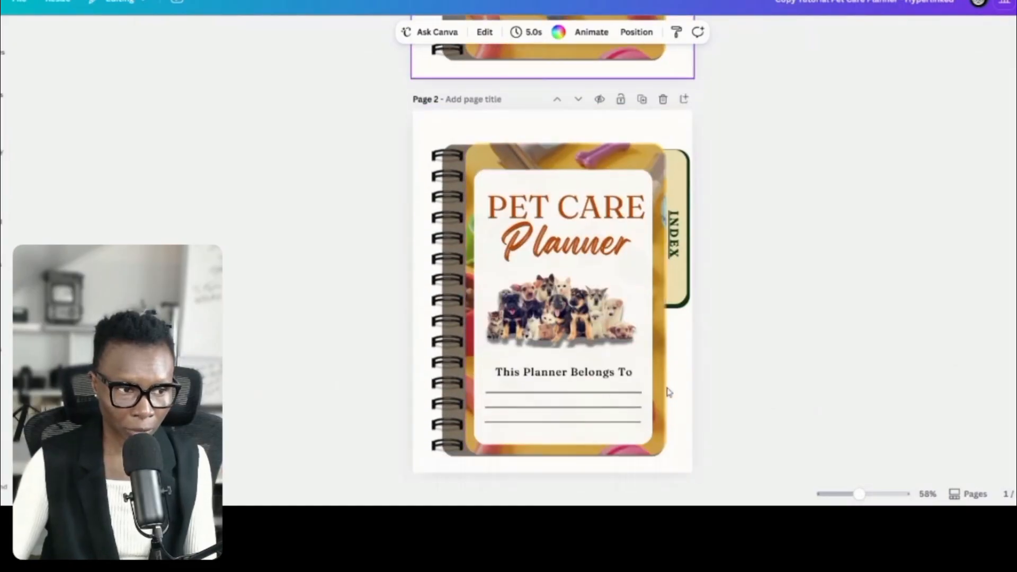
pyautogui.scroll(-2, 650, 378)
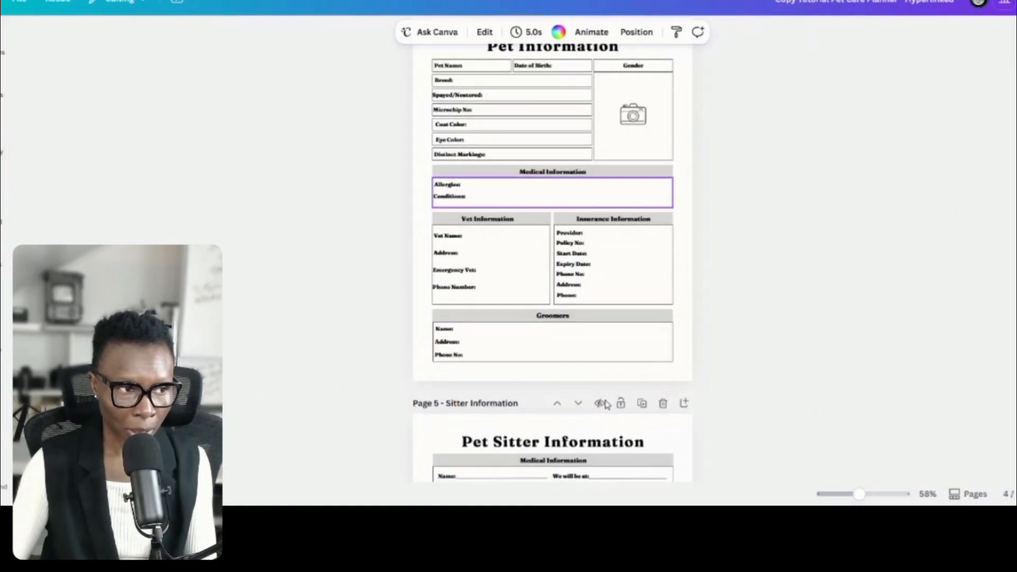
pyautogui.scroll(-4, 554, 276)
pyautogui.scroll(-1, 553, 277)
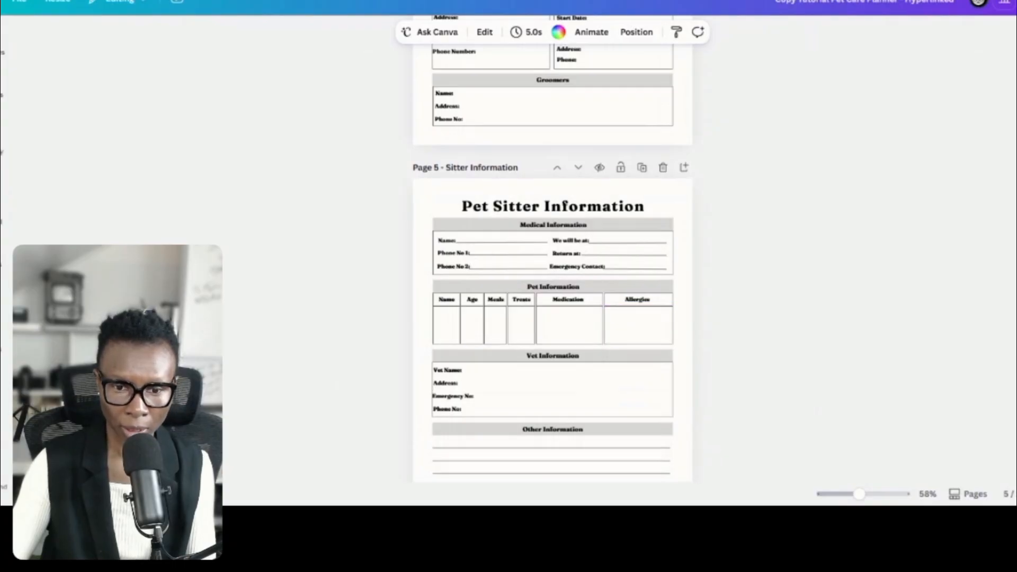
pyautogui.scroll(-5, 679, 370)
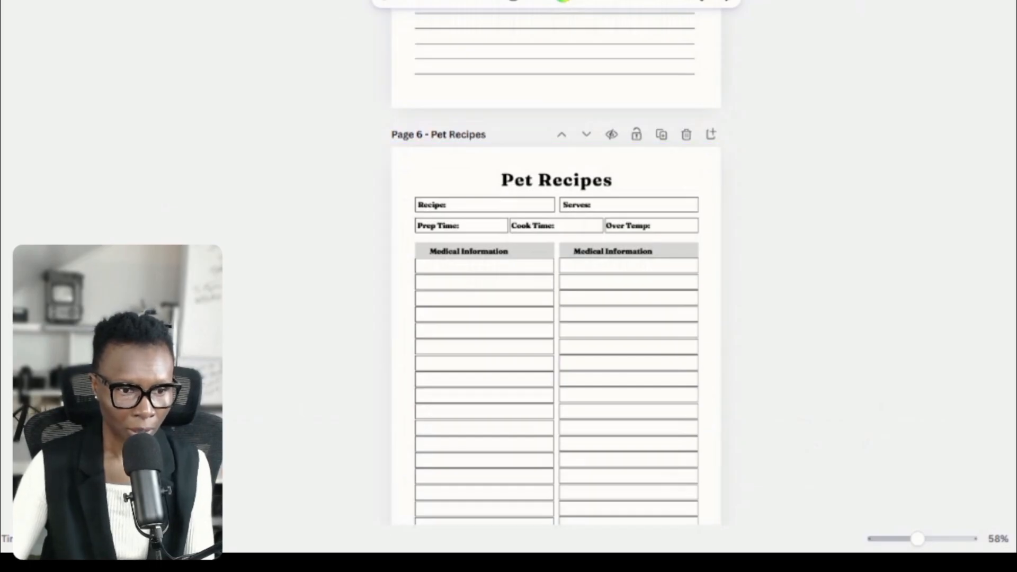
# Step: Search the templates for "pet planner" and apply the Neutral Simple Pet Care Planner Cover Design to the blank page 2
pyautogui.scroll(20, 997, 352)
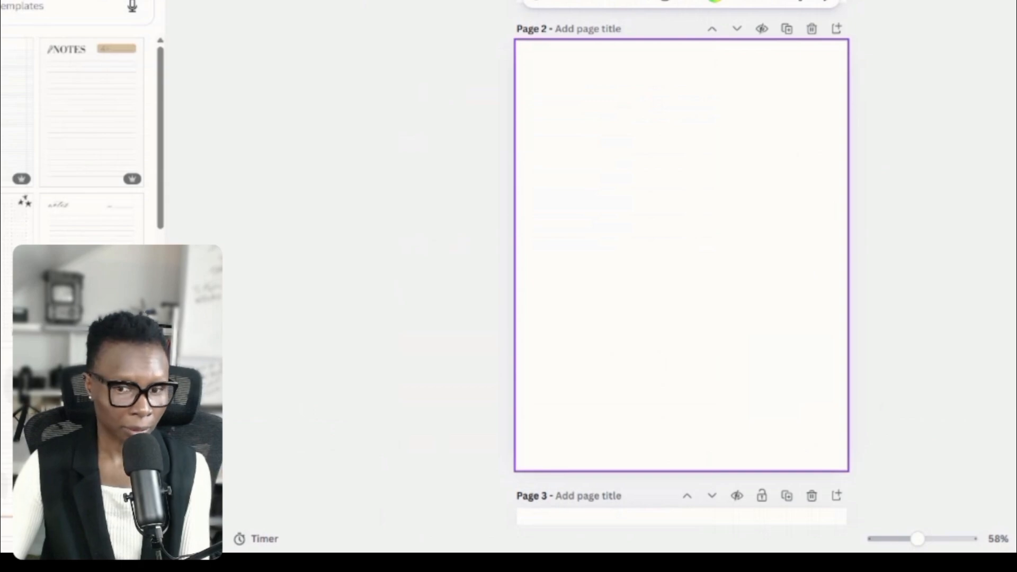
pyautogui.click(47, 6)
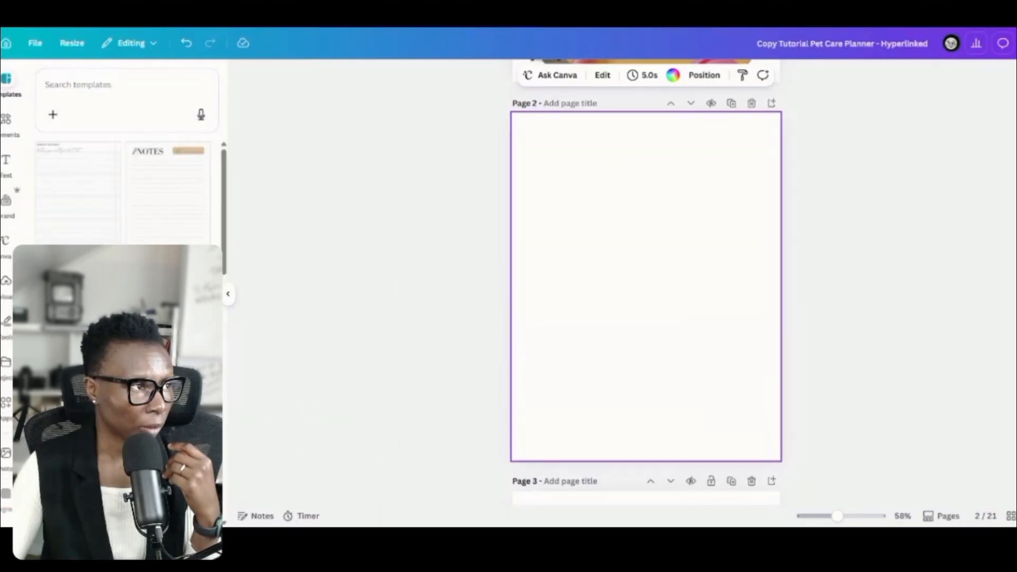
pyautogui.write('pet planner')
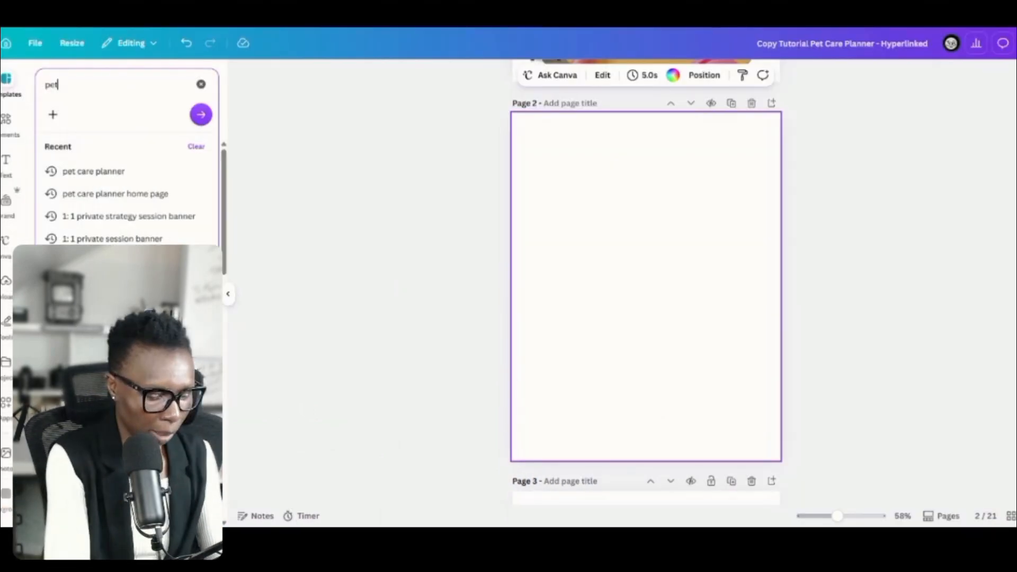
pyautogui.press('Return')
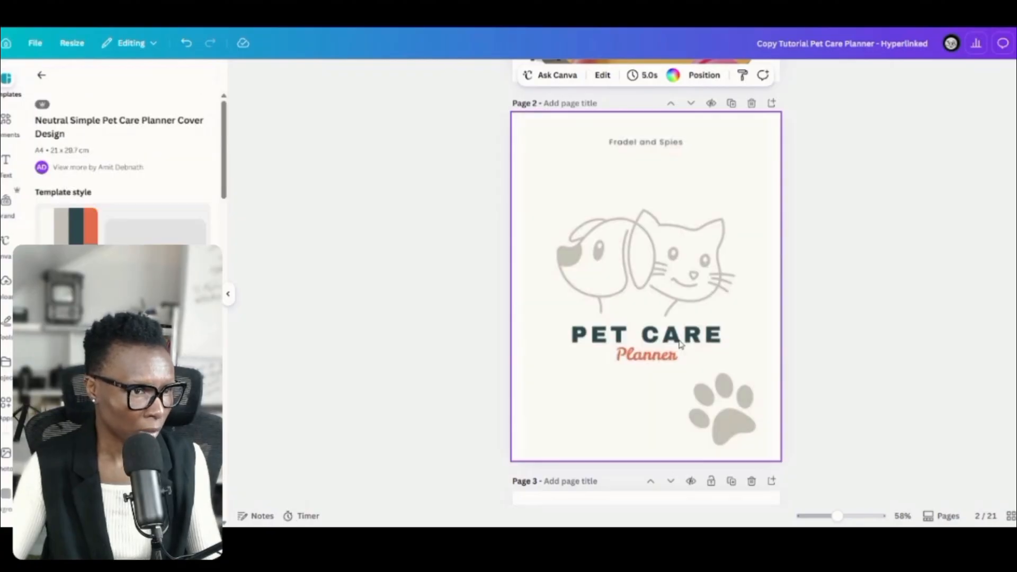
pyautogui.scroll(2, 664, 281)
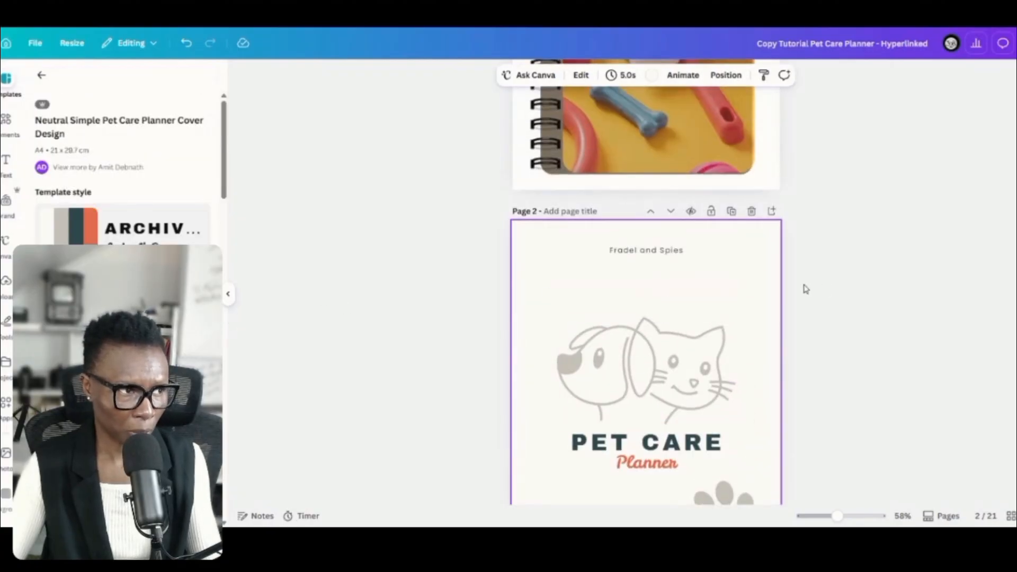
# Step: Move the PET CARE heading above the dog-and-cat illustration on page 2
pyautogui.scroll(-2, 781, 294)
pyautogui.scroll(3, 661, 285)
pyautogui.moveTo(632, 421); pyautogui.dragTo(616, 246)
pyautogui.scroll(-1, 650, 439)
pyautogui.scroll(-1, 652, 443)
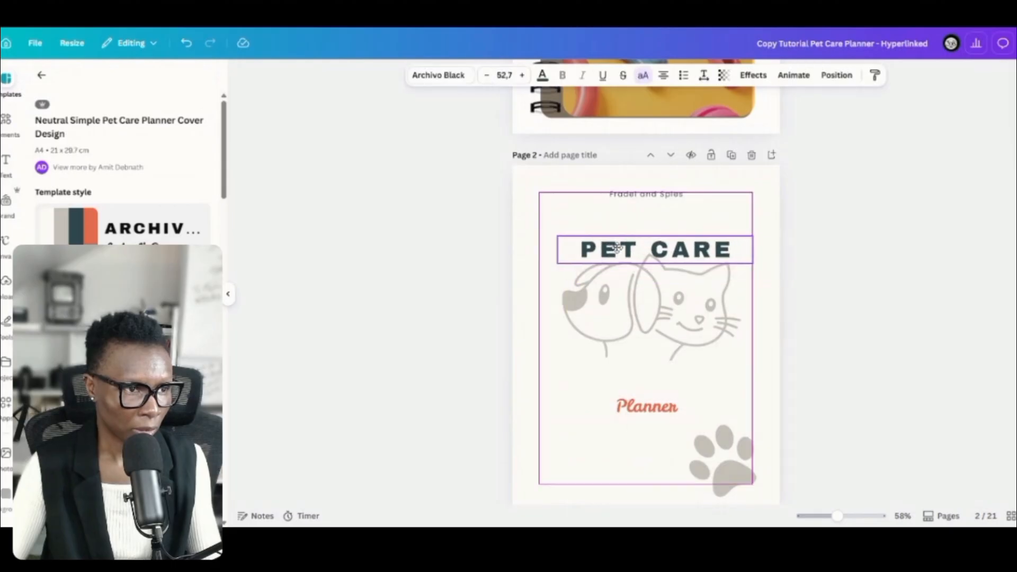
pyautogui.click(581, 432)
pyautogui.scroll(-3, 580, 429)
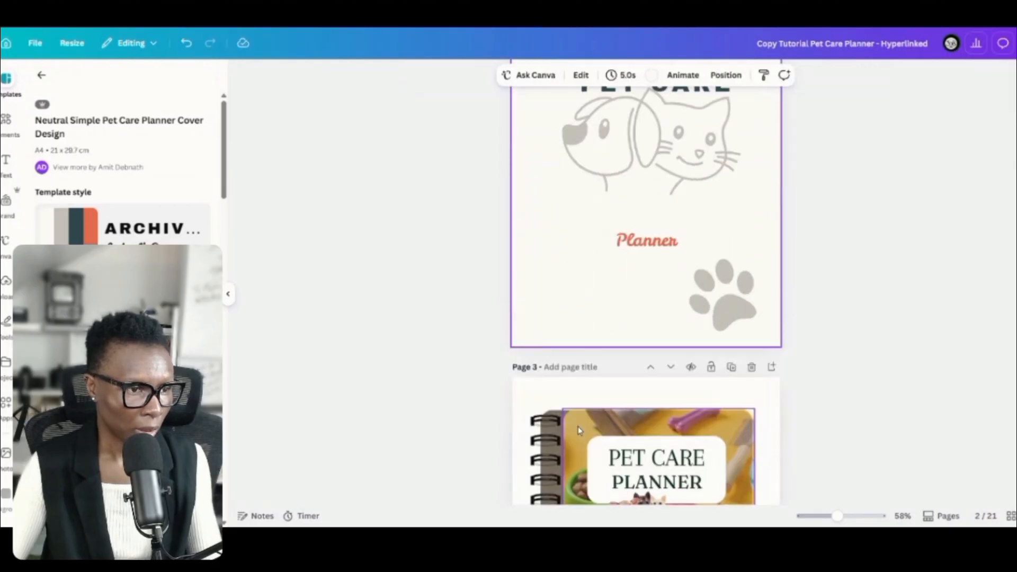
pyautogui.scroll(4, 722, 155)
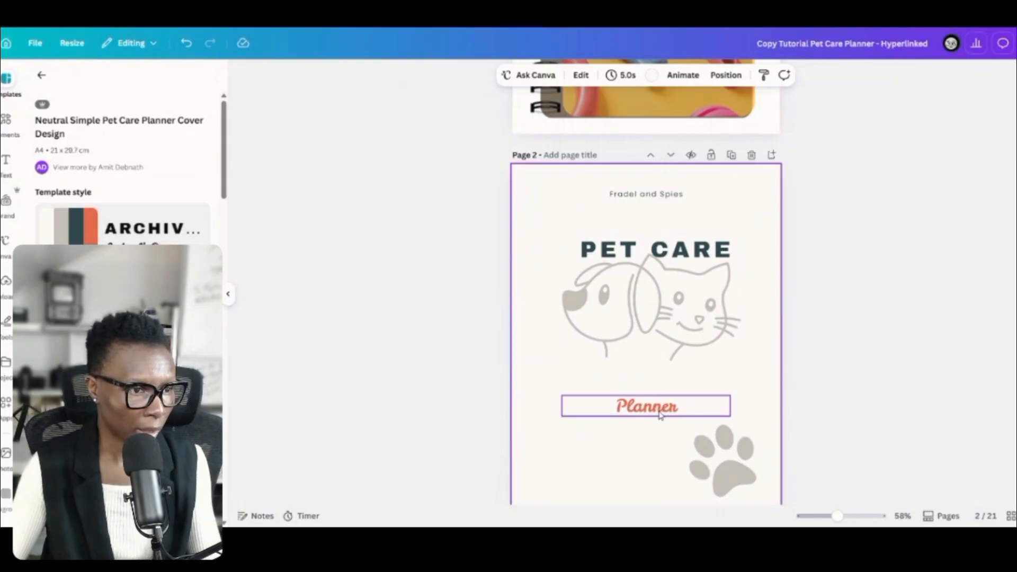
# Step: Delete the paw print and the "Fradel and Spies" line from the page 2 cover
pyautogui.moveTo(661, 413); pyautogui.dragTo(656, 413)
pyautogui.click(748, 470)
pyautogui.click(770, 389)
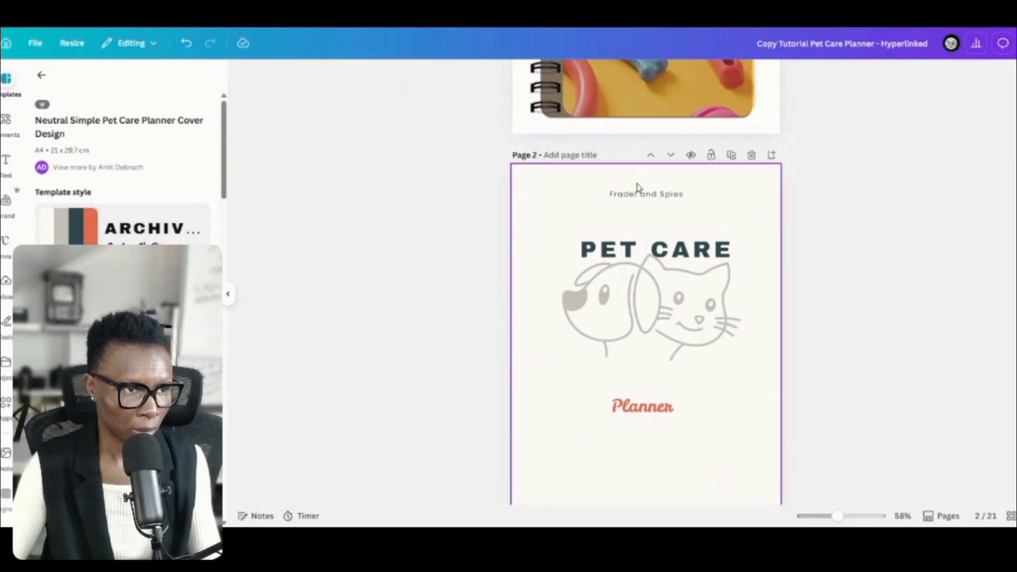
pyautogui.click(646, 193)
pyautogui.click(694, 166)
# Step: Shift the dog-and-cat illustration slightly up and place the Planner text above the PET CARE heading
pyautogui.moveTo(660, 355)
pyautogui.mouseDown()
pyautogui.moveTo(684, 425)
pyautogui.moveTo(685, 466)
pyautogui.moveTo(672, 337)
pyautogui.mouseUp()
pyautogui.click(657, 422)
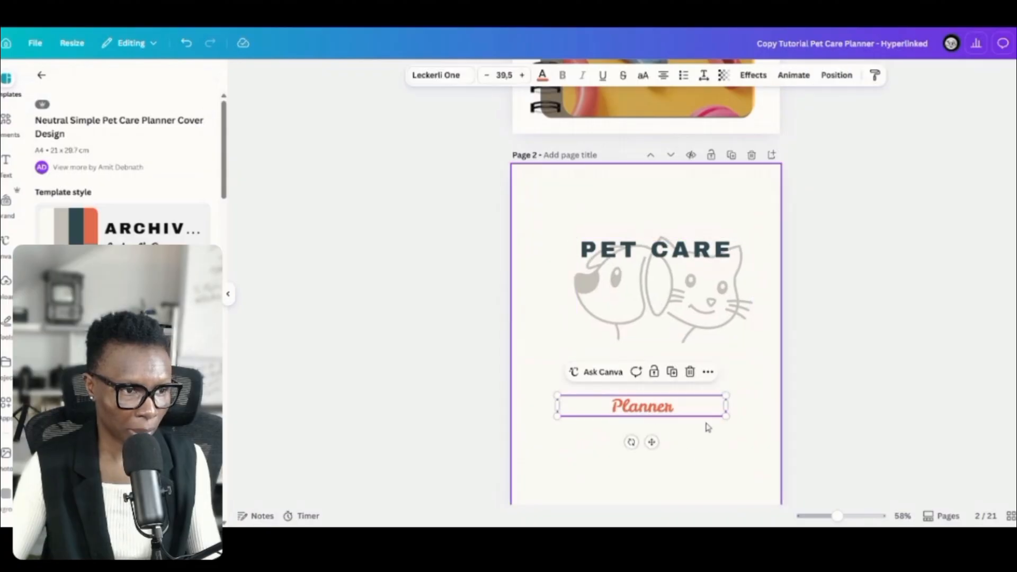
pyautogui.moveTo(657, 423); pyautogui.dragTo(666, 225)
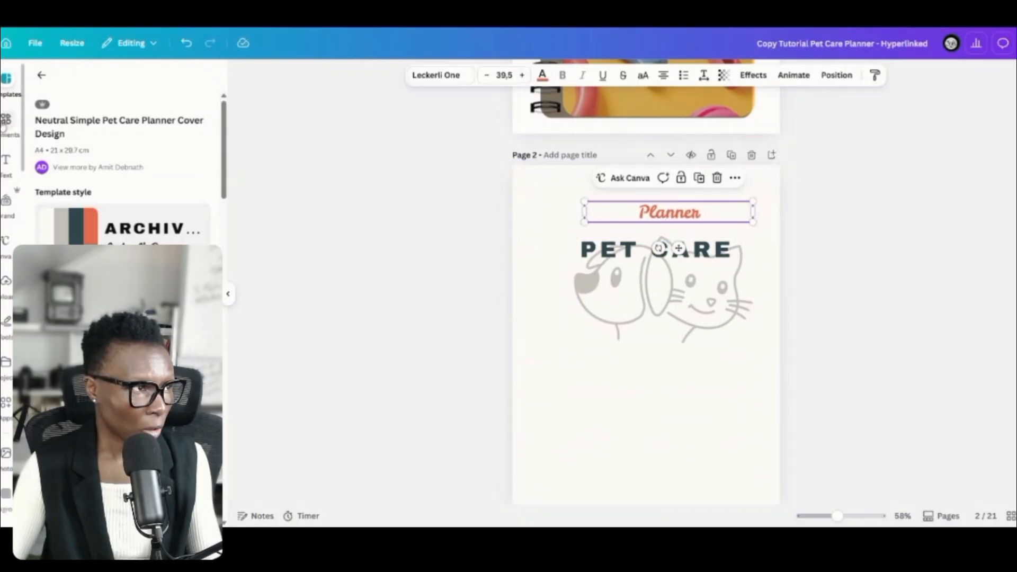
# Step: Search the elements for "square shape" and add an orange rounded square to a new blank page 2
pyautogui.click(6, 122)
pyautogui.click(98, 84)
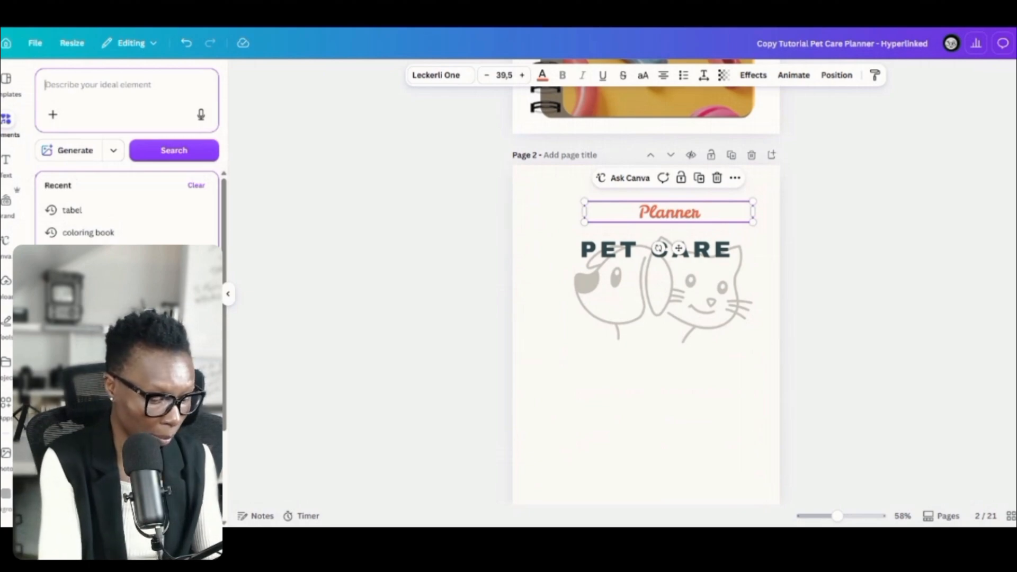
pyautogui.write('square shape')
pyautogui.press('Return')
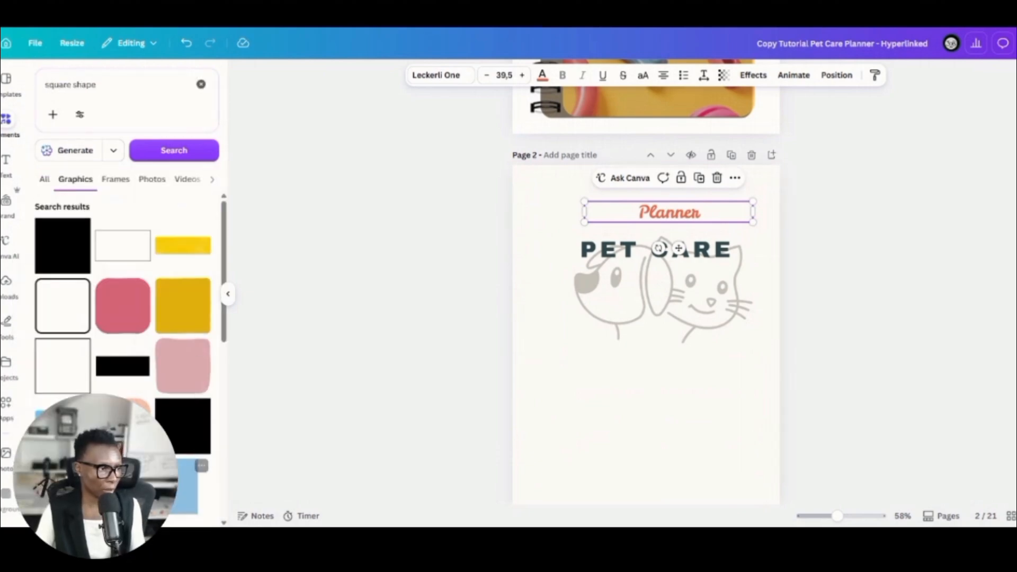
pyautogui.scroll(-1, 178, 466)
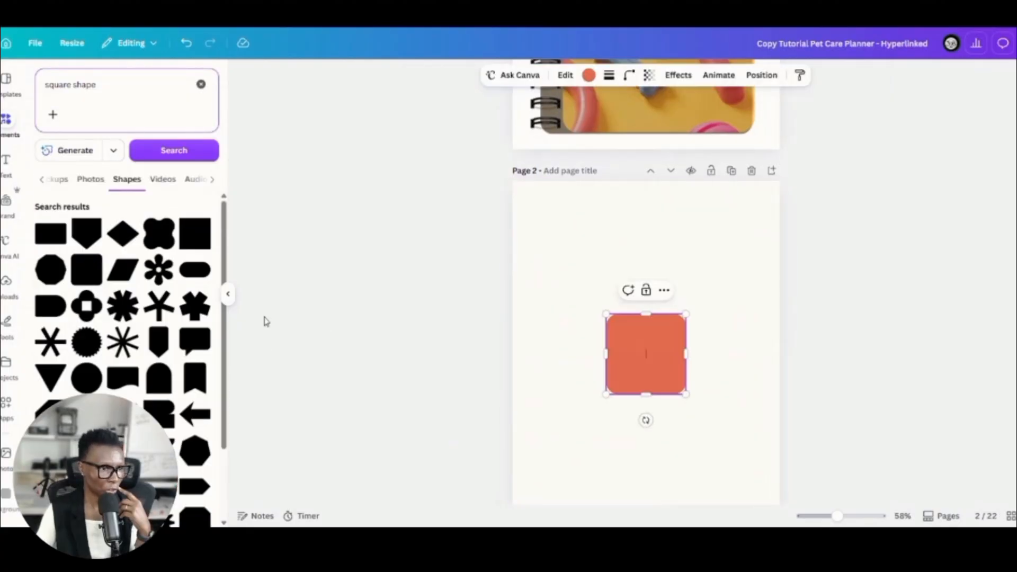
# Step: Stretch the rounded square into a tall portrait rectangle that covers most of page 2, leaving a margin all around
pyautogui.click(228, 294)
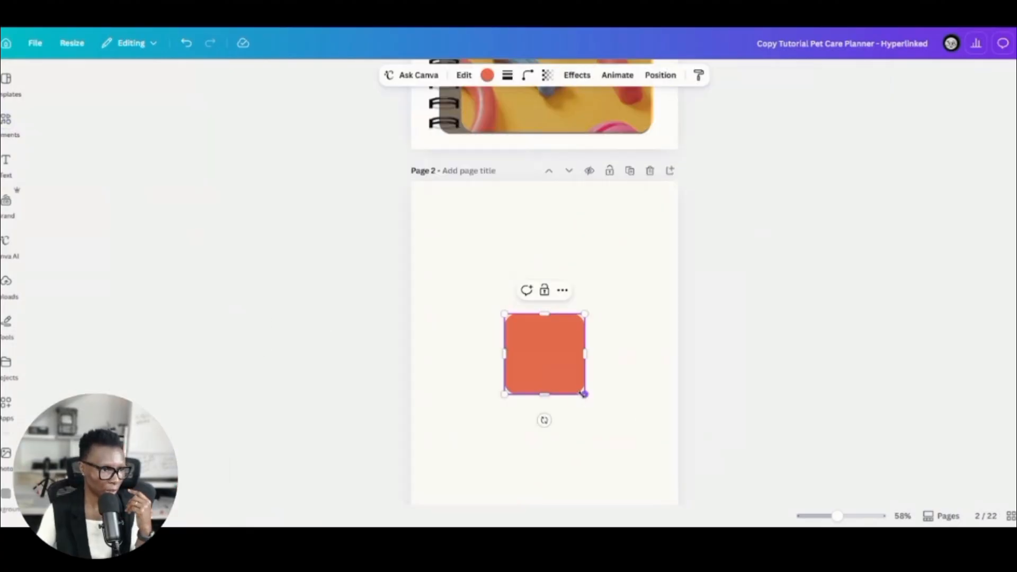
pyautogui.moveTo(585, 394); pyautogui.dragTo(629, 552)
pyautogui.moveTo(558, 408); pyautogui.dragTo(533, 338)
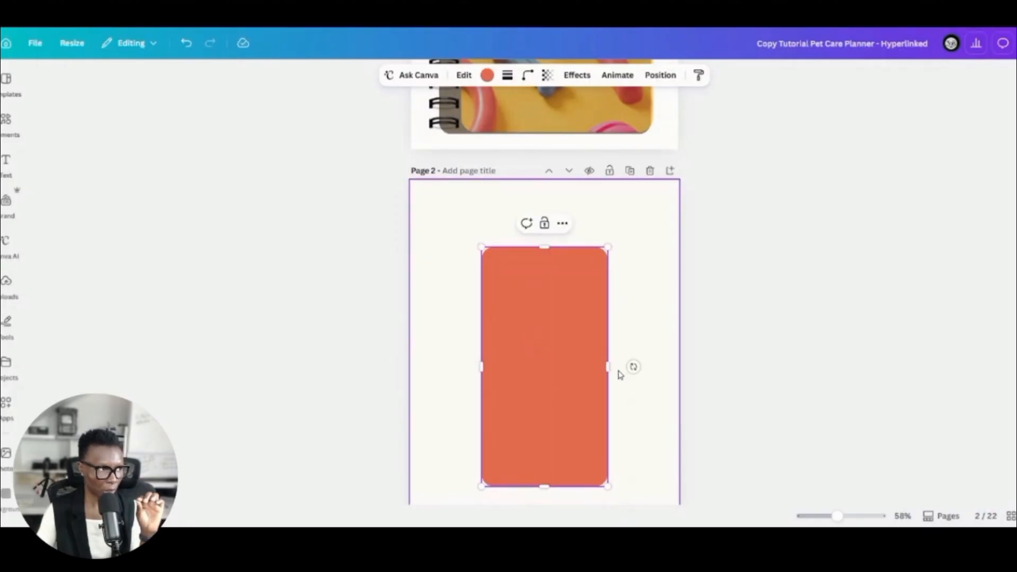
pyautogui.moveTo(608, 366); pyautogui.dragTo(641, 368)
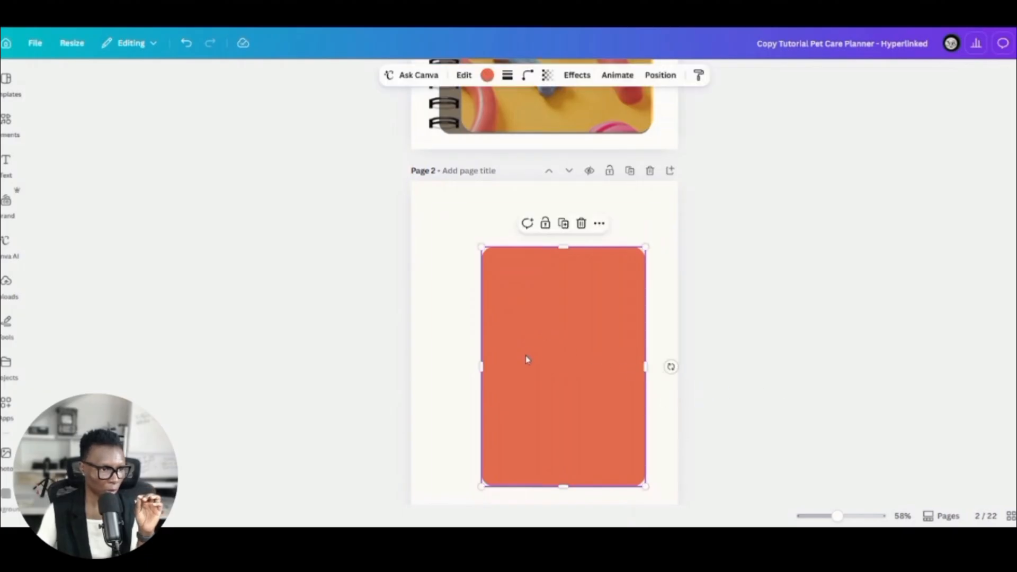
pyautogui.moveTo(526, 358); pyautogui.dragTo(506, 335)
pyautogui.moveTo(610, 459); pyautogui.dragTo(654, 504)
pyautogui.click(783, 442)
pyautogui.moveTo(554, 383); pyautogui.dragTo(554, 364)
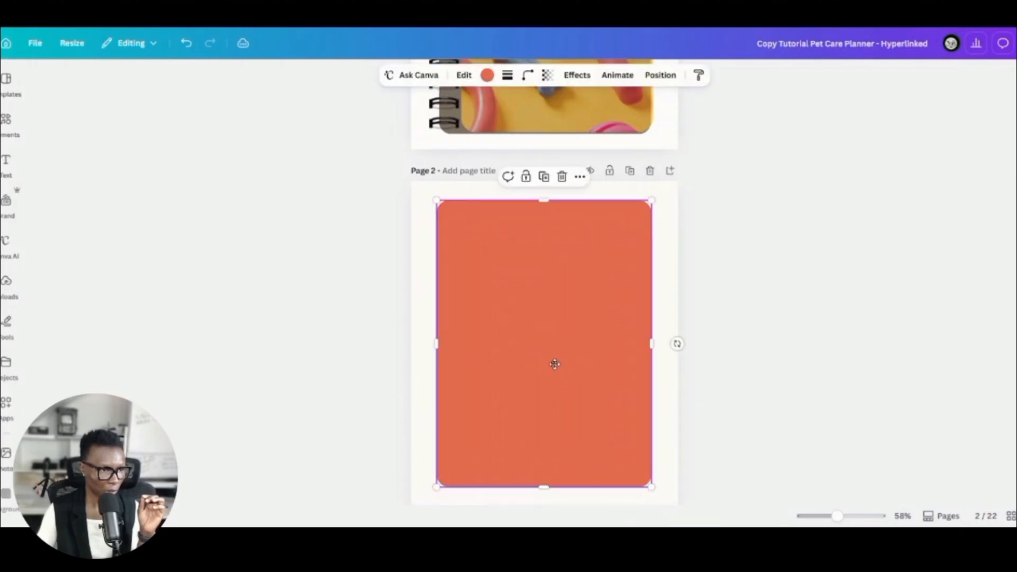
pyautogui.moveTo(650, 486); pyautogui.dragTo(623, 471)
pyautogui.moveTo(537, 402); pyautogui.dragTo(553, 408)
pyautogui.moveTo(633, 473); pyautogui.dragTo(651, 487)
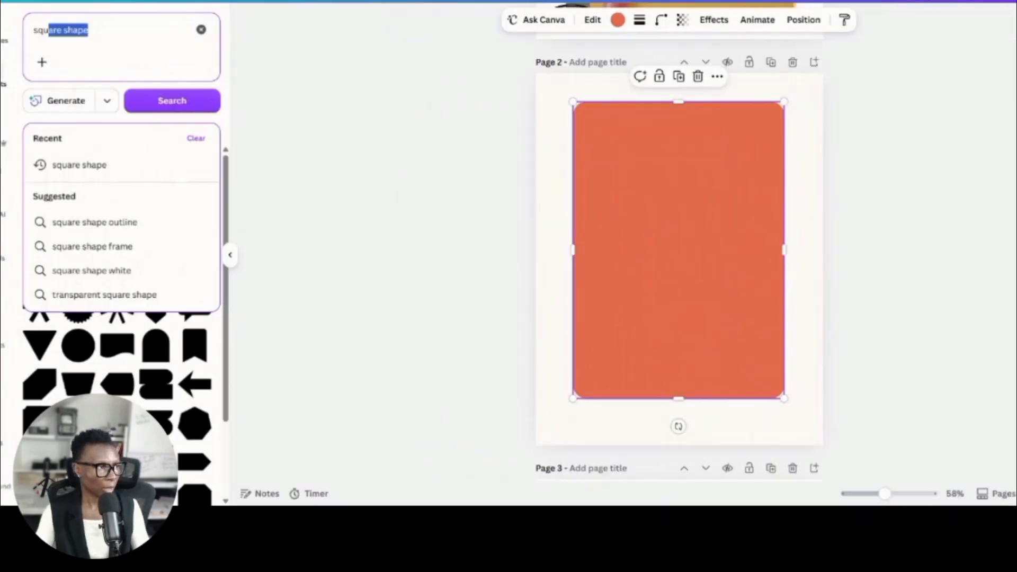
# Step: Search the graphics for "spiral binder" and add the black ring spiral to page 2
pyautogui.write('spiral binder')
pyautogui.press('Return')
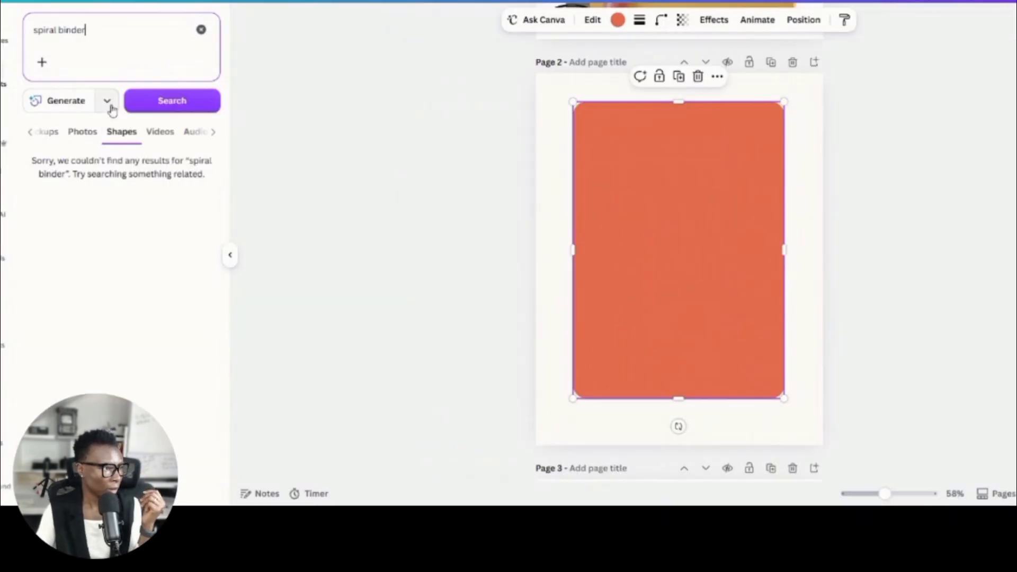
pyautogui.click(30, 132)
pyautogui.click(32, 133)
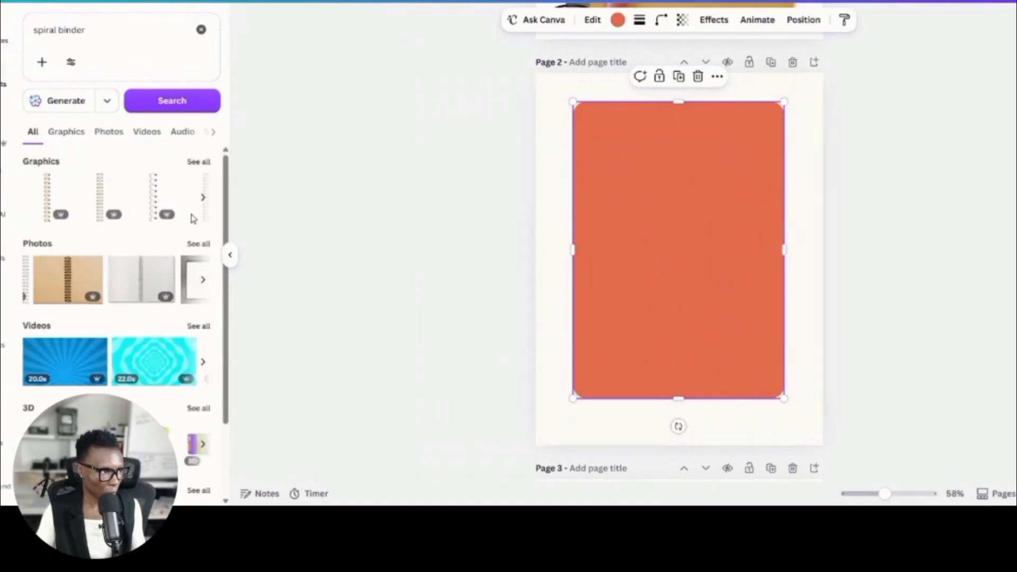
pyautogui.click(196, 162)
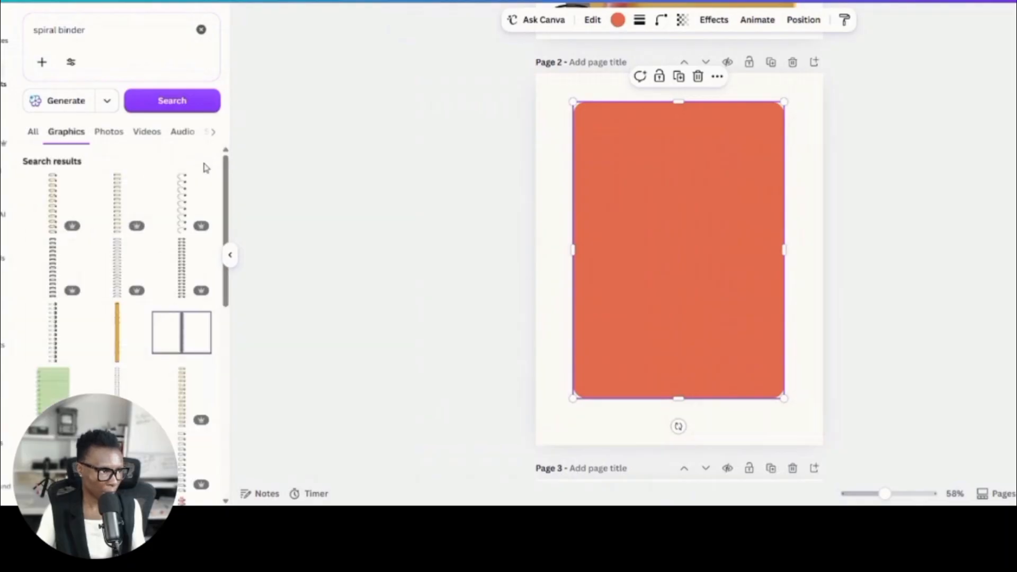
pyautogui.click(53, 283)
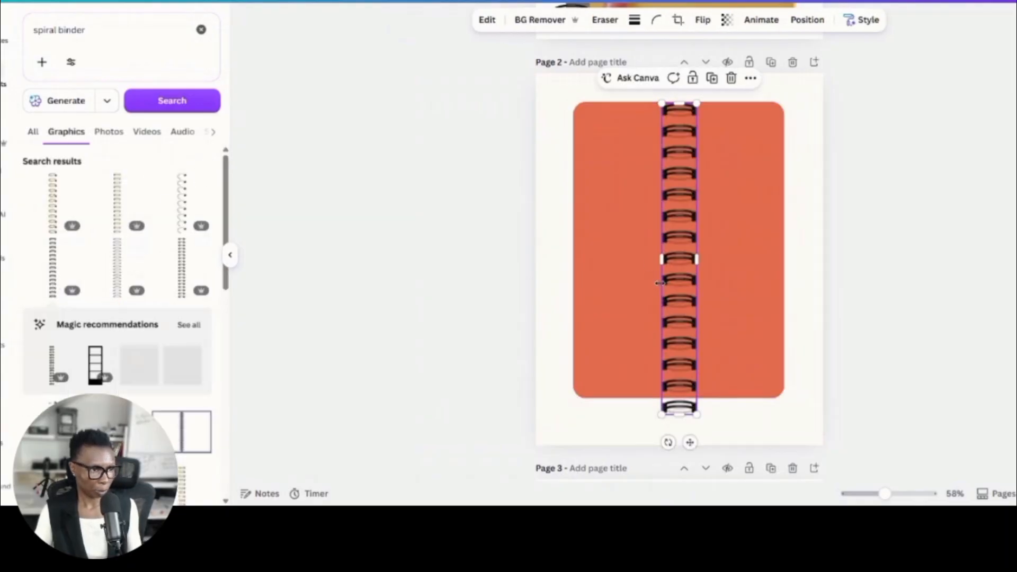
# Step: Place the spiral along the orange rectangle's left edge, fit it to the rectangle's height, and centre the notebook on the page
pyautogui.moveTo(664, 286); pyautogui.dragTo(569, 278)
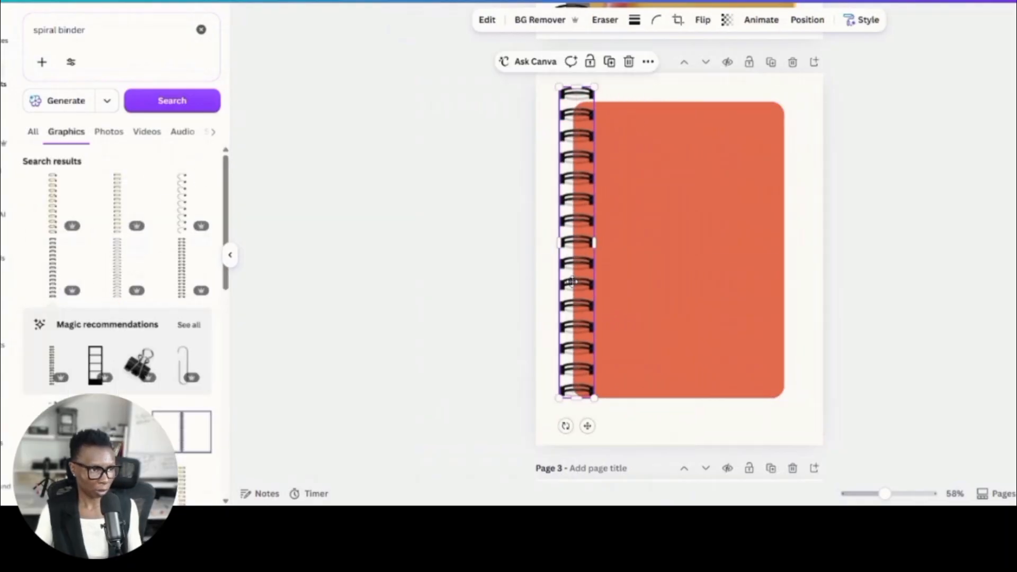
pyautogui.click(713, 422)
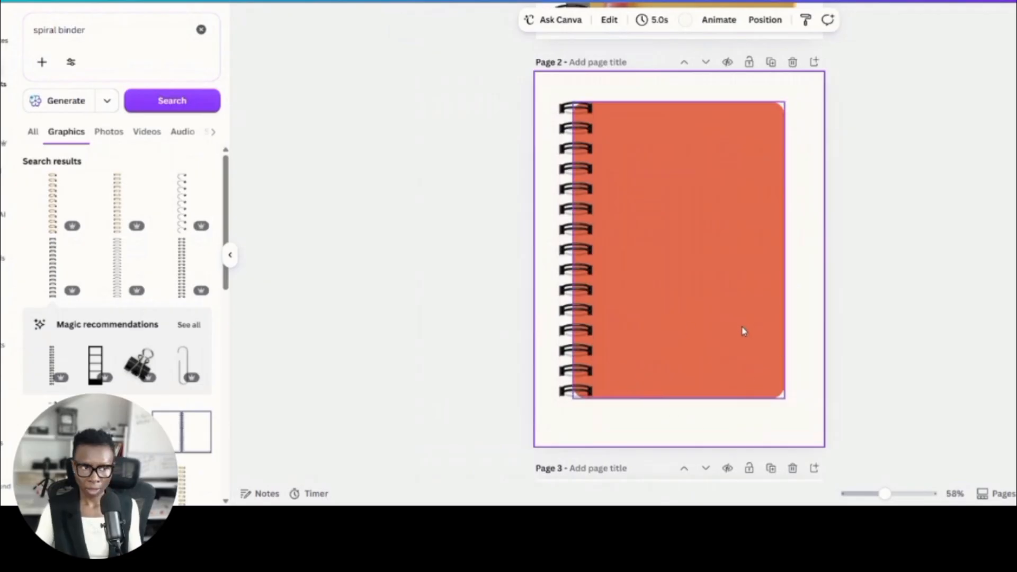
pyautogui.scroll(2, 872, 345)
pyautogui.scroll(-1, 746, 250)
# Step: Apply the Drop shadow effect to the orange rectangle
pyautogui.click(747, 249)
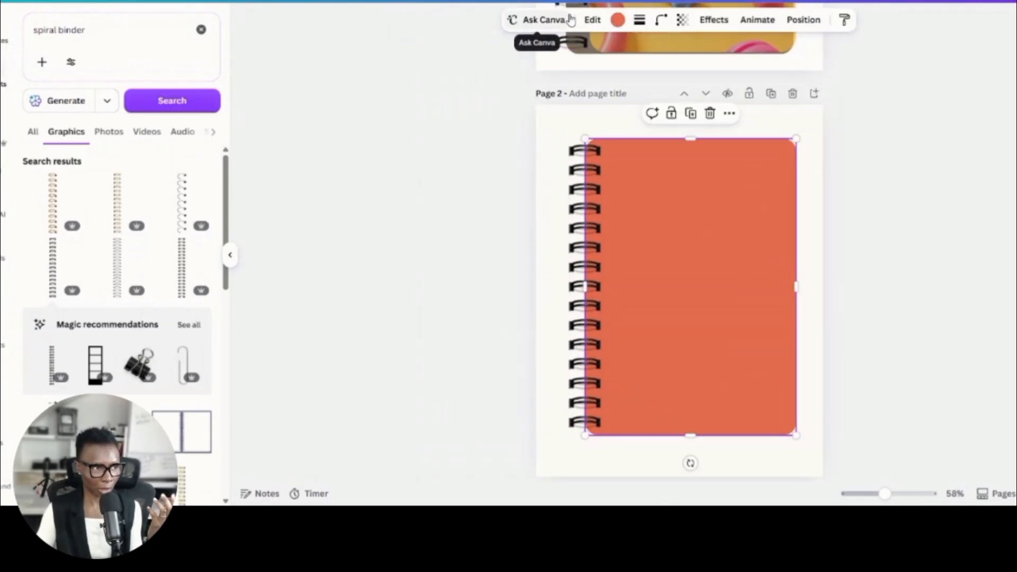
pyautogui.click(592, 19)
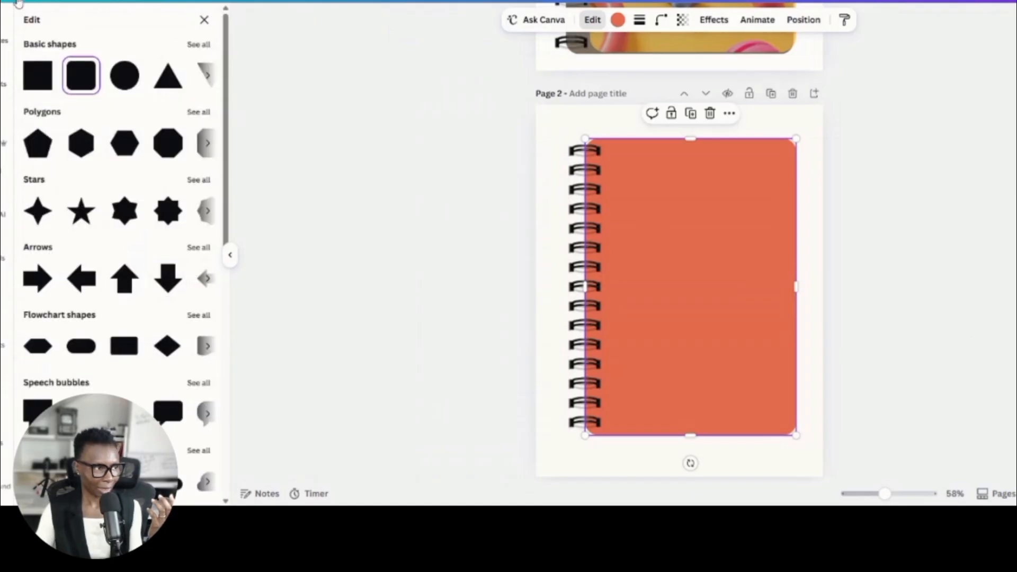
pyautogui.click(203, 20)
pyautogui.click(200, 27)
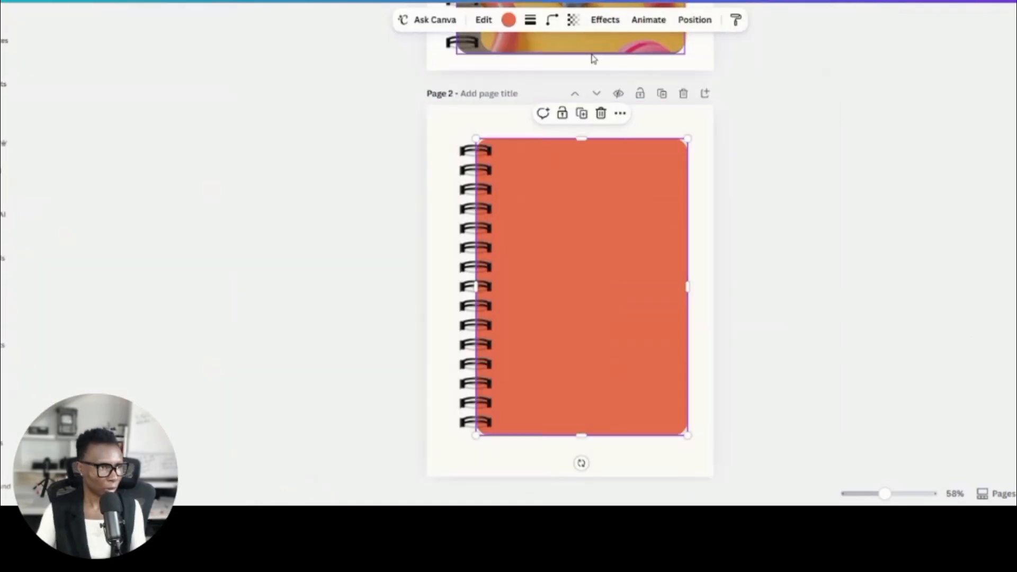
pyautogui.click(604, 19)
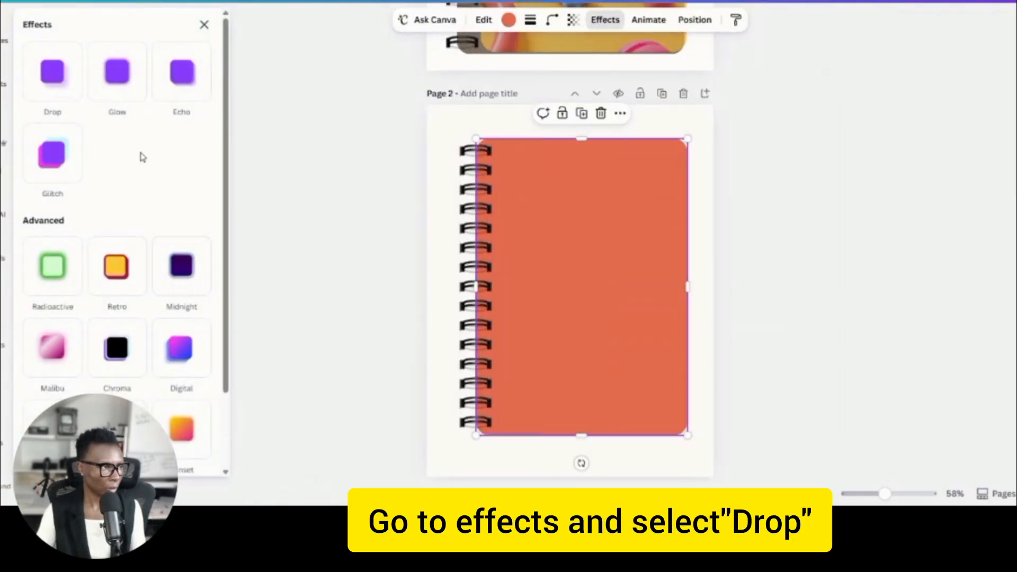
pyautogui.click(69, 83)
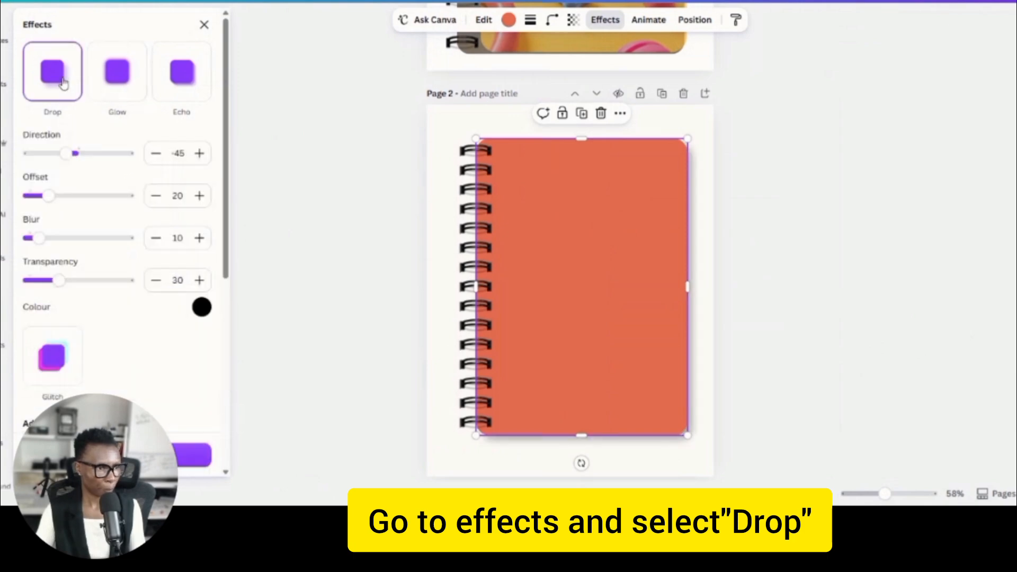
pyautogui.press('Escape')
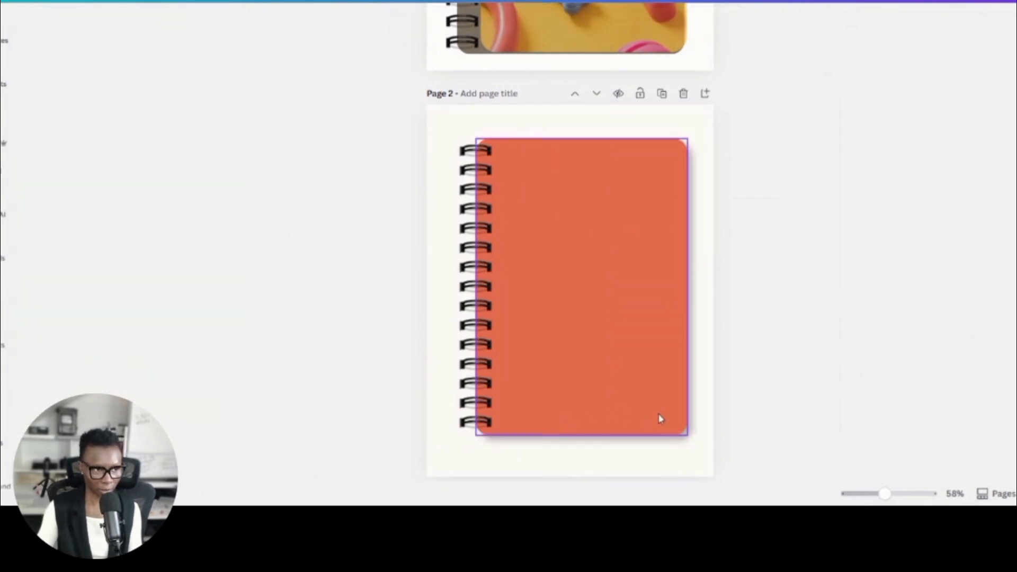
# Step: Move the PET CARE heading from page 3 onto the upper part of the orange notebook cover on page 2
pyautogui.scroll(-3, 815, 223)
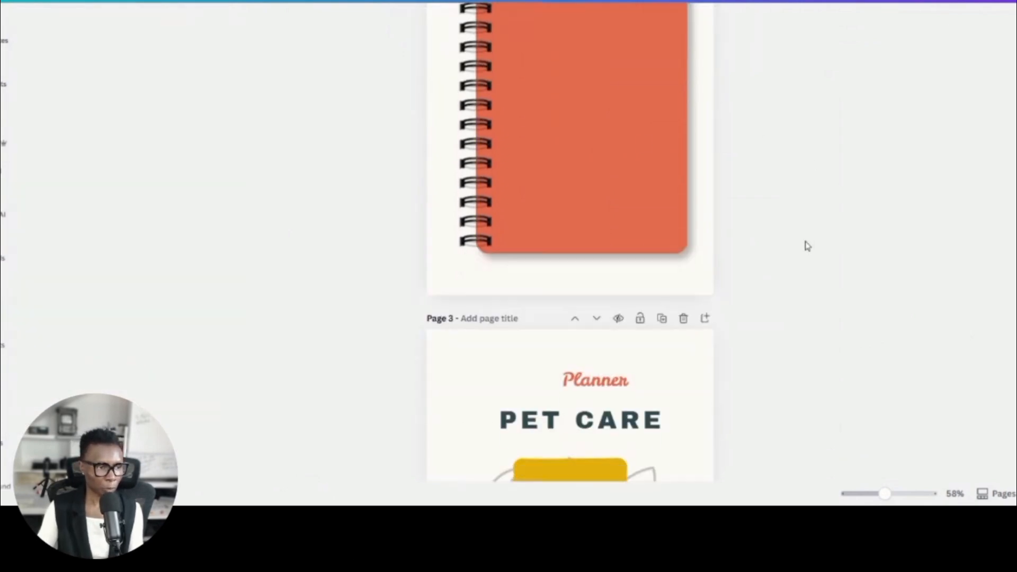
pyautogui.click(607, 430)
pyautogui.moveTo(607, 430); pyautogui.dragTo(597, 63)
pyautogui.scroll(3, 578, 184)
pyautogui.moveTo(578, 184); pyautogui.dragTo(667, 127)
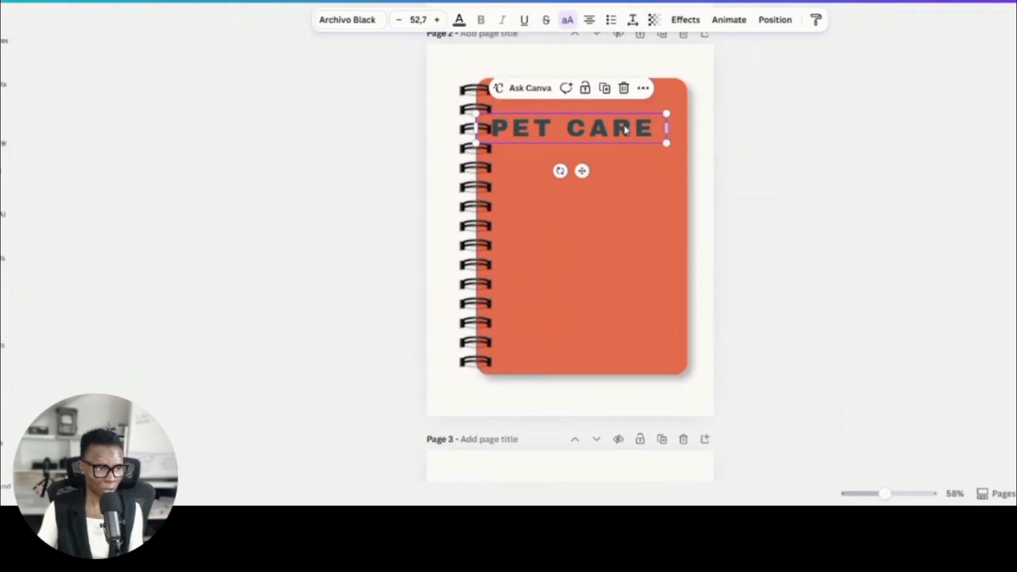
pyautogui.moveTo(597, 127); pyautogui.dragTo(607, 129)
# Step: Move the dog-and-cat illustration from page 3 onto the notebook cover, below the PET CARE heading
pyautogui.scroll(-5, 655, 445)
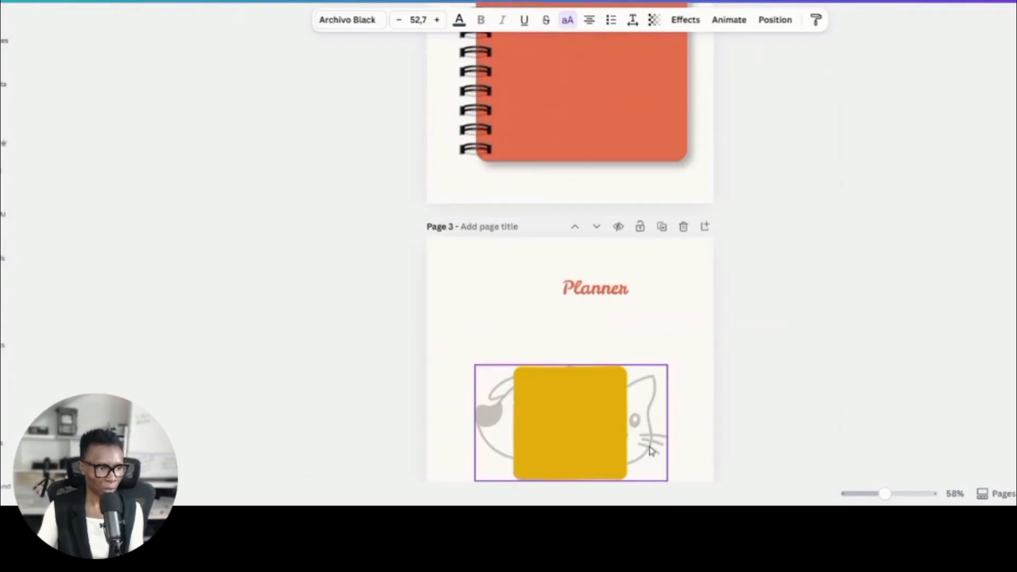
pyautogui.moveTo(639, 422); pyautogui.dragTo(631, 75)
pyautogui.scroll(3, 767, 282)
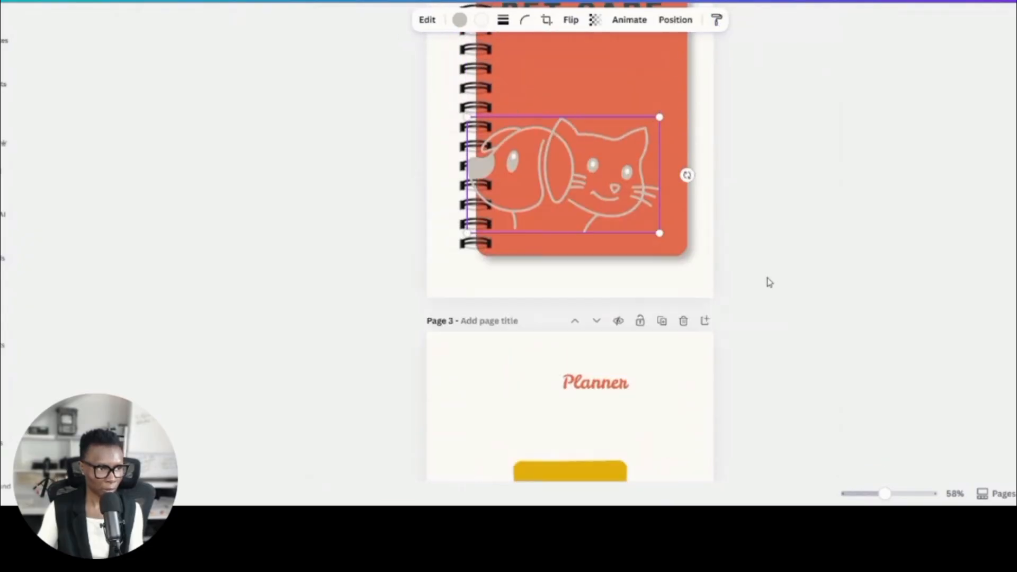
pyautogui.moveTo(597, 243); pyautogui.dragTo(612, 161)
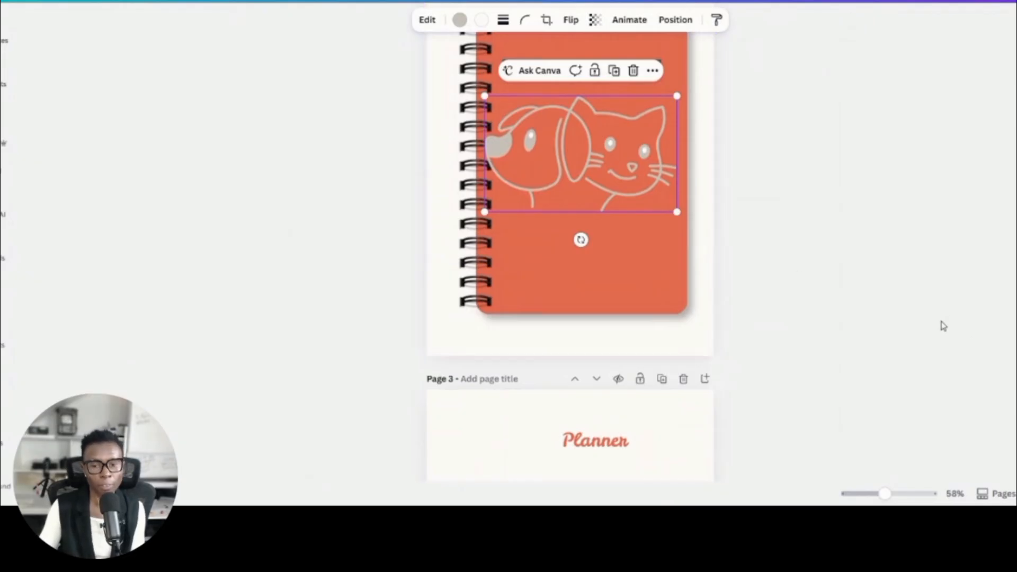
# Step: Copy the Planner text from page 3 onto the notebook cover, below the dog-and-cat illustration
pyautogui.scroll(5, 930, 351)
pyautogui.scroll(3, 938, 362)
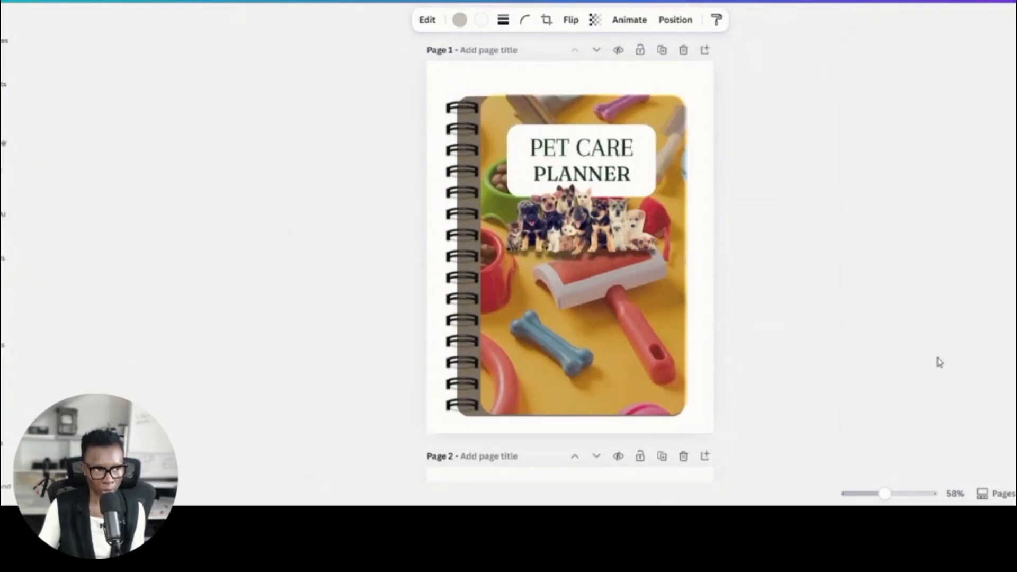
pyautogui.scroll(-6, 938, 364)
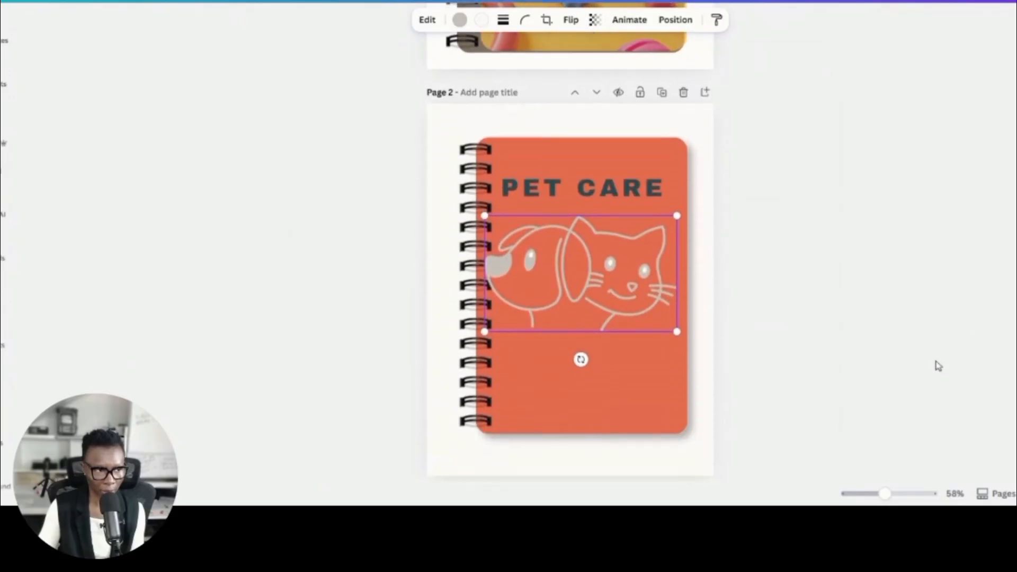
pyautogui.scroll(-5, 695, 381)
pyautogui.scroll(4, 593, 456)
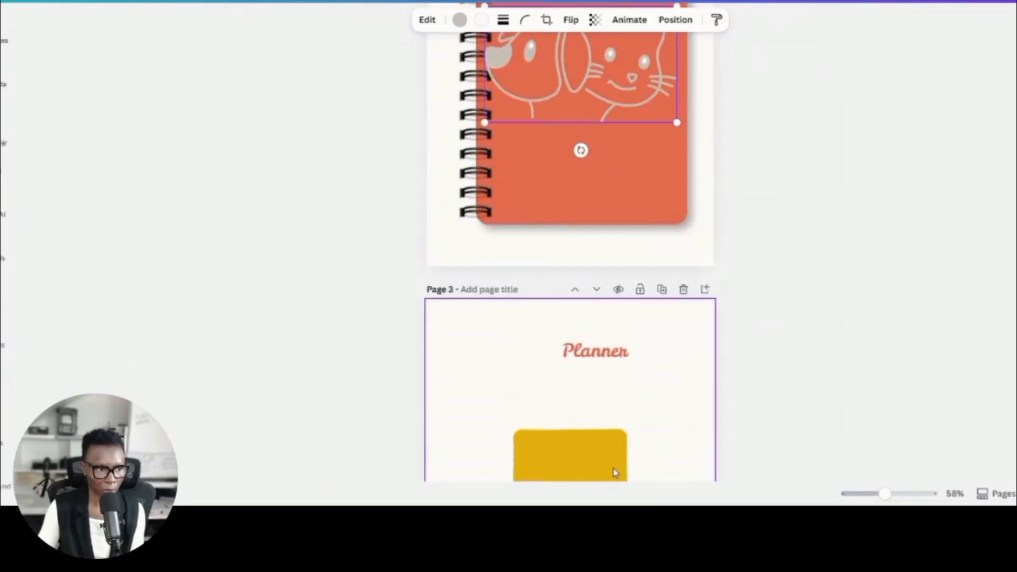
pyautogui.scroll(-1, 609, 465)
pyautogui.moveTo(599, 455); pyautogui.dragTo(586, 224)
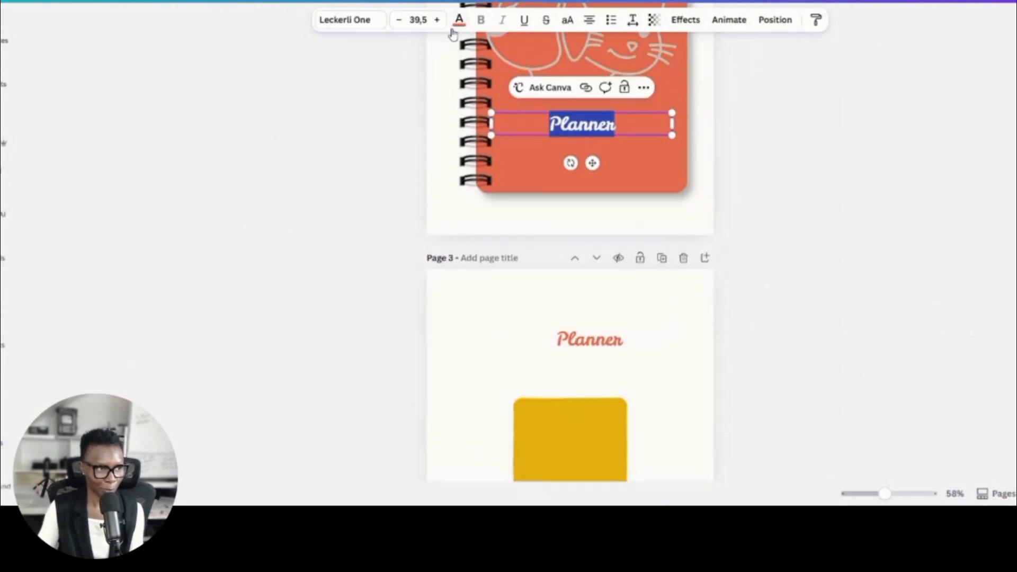
# Step: Change the colour of the Planner text on the page 2 cover to black
pyautogui.click(456, 27)
pyautogui.click(167, 122)
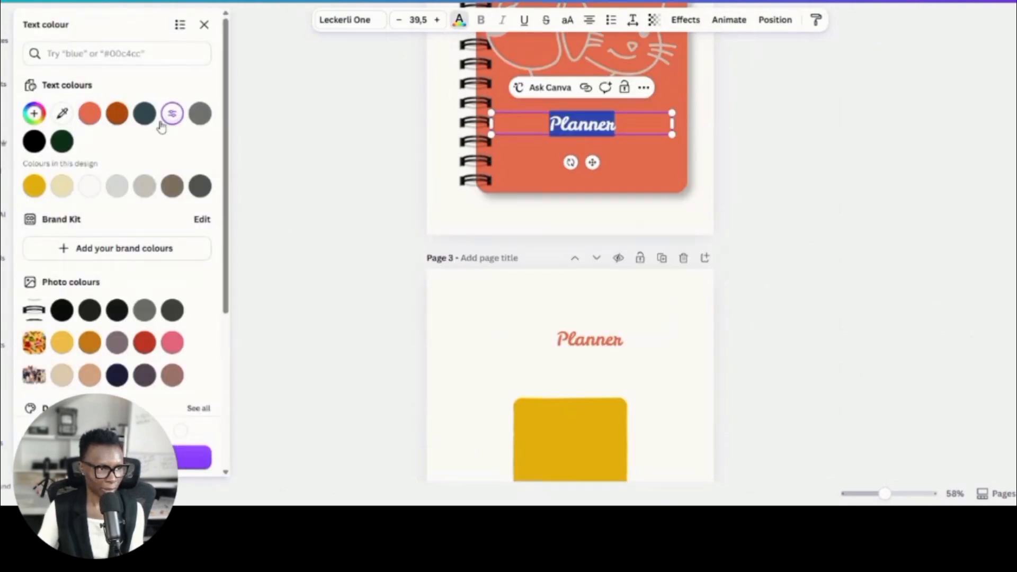
pyautogui.click(34, 141)
pyautogui.click(874, 288)
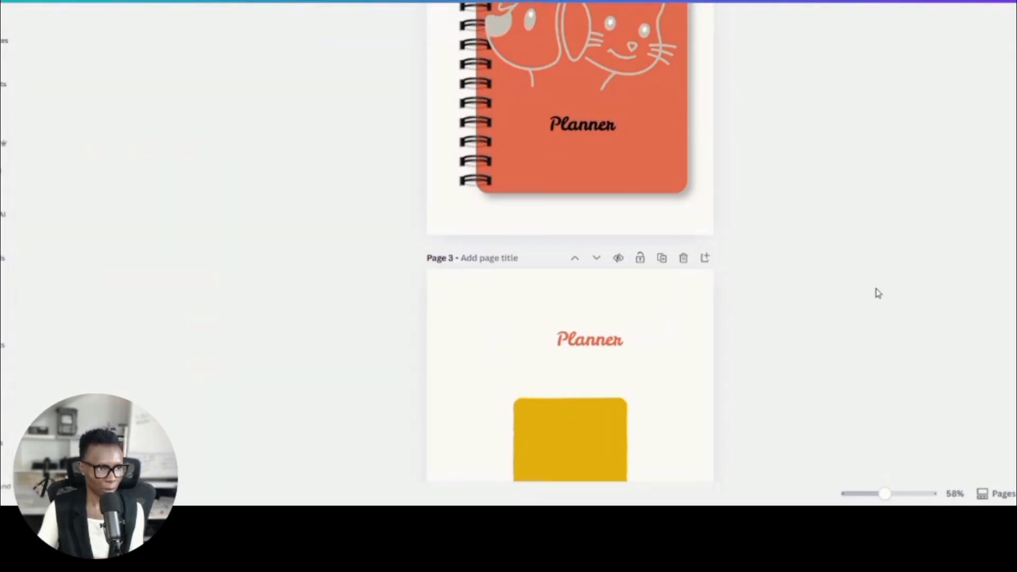
# Step: Shrink the dog-and-cat illustration and centre it on the orange cover between the PET CARE heading and the Planner text
pyautogui.scroll(3, 707, 293)
pyautogui.scroll(2, 708, 292)
pyautogui.click(589, 238)
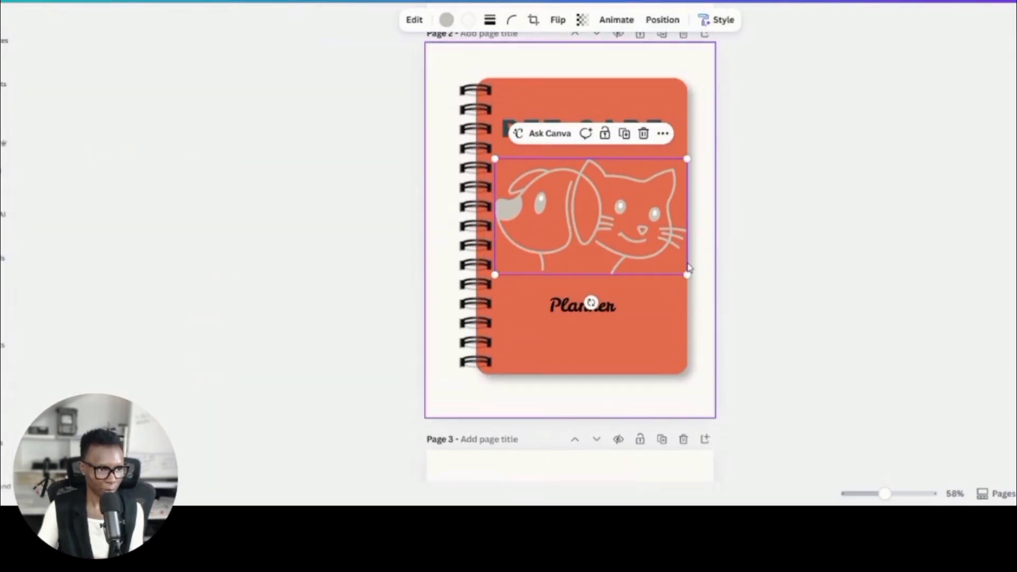
pyautogui.moveTo(687, 275); pyautogui.dragTo(654, 254)
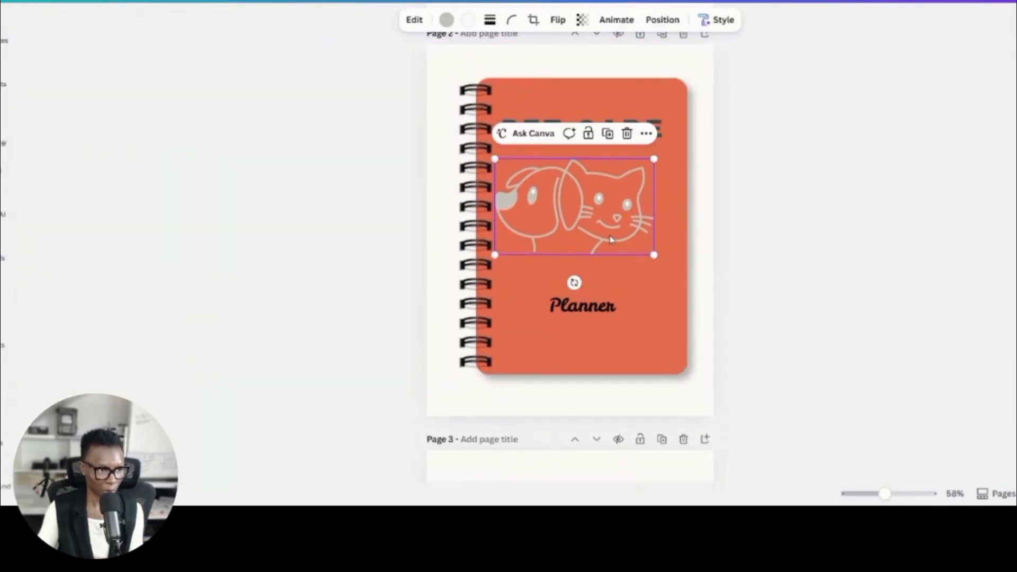
pyautogui.moveTo(573, 281); pyautogui.dragTo(582, 292)
pyautogui.click(835, 323)
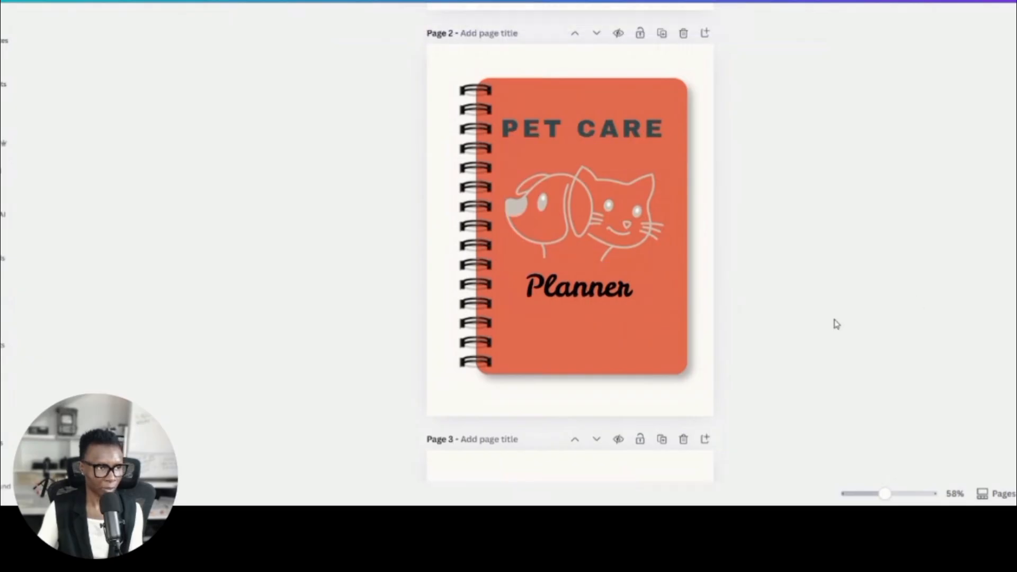
# Step: Compare the orange notebook cover with the photo-based covers on the neighbouring pages
pyautogui.scroll(6, 462, 70)
pyautogui.scroll(-3, 635, 191)
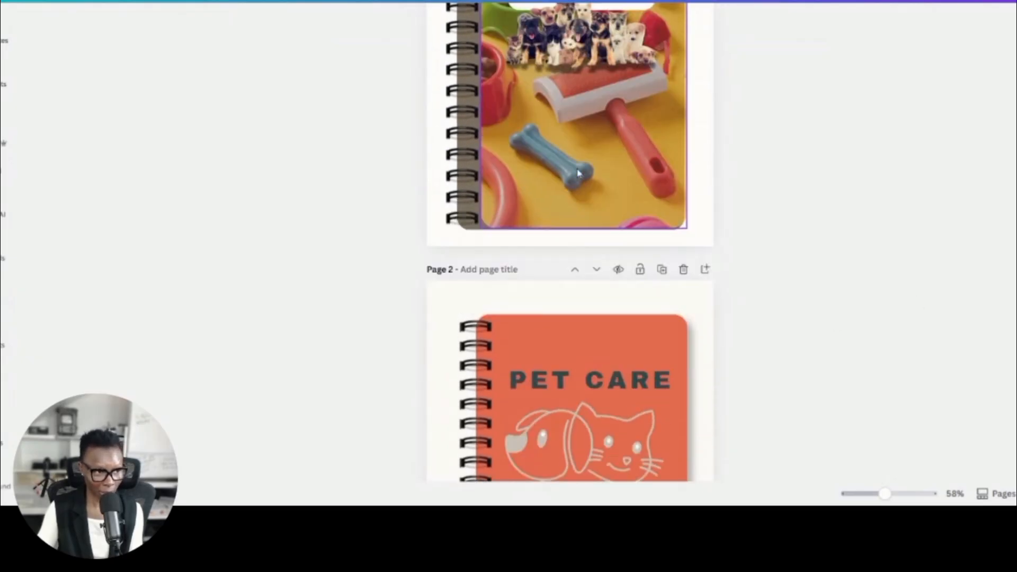
pyautogui.scroll(4, 667, 256)
pyautogui.scroll(-5, 666, 257)
pyautogui.scroll(5, 707, 293)
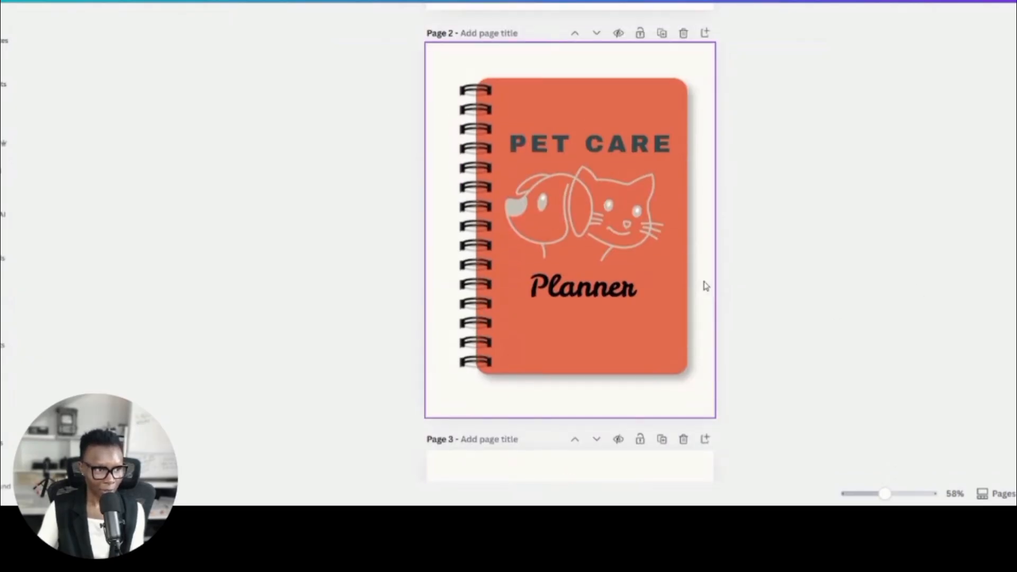
pyautogui.scroll(-15, 731, 275)
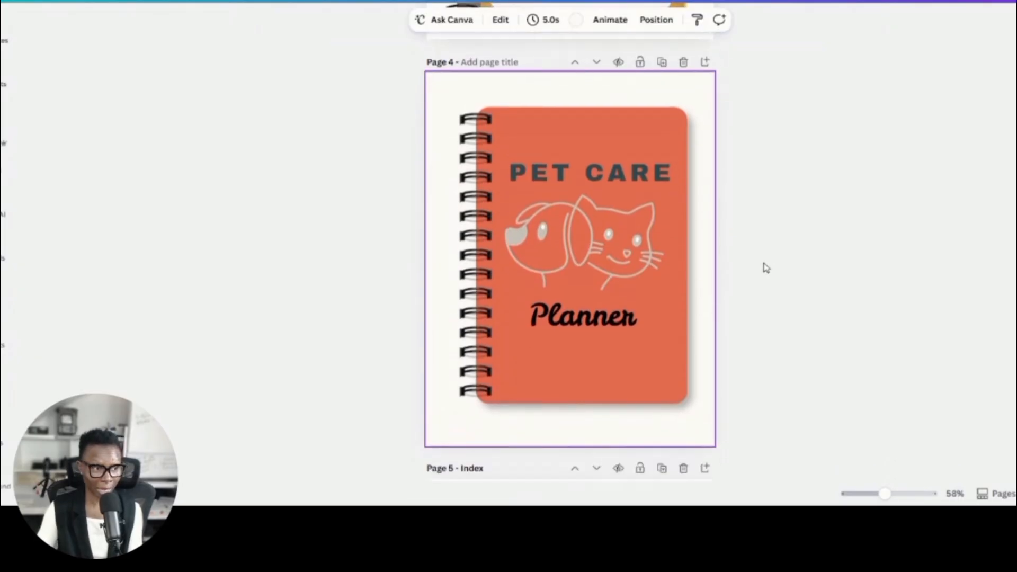
pyautogui.scroll(10, 761, 264)
pyautogui.scroll(3, 760, 255)
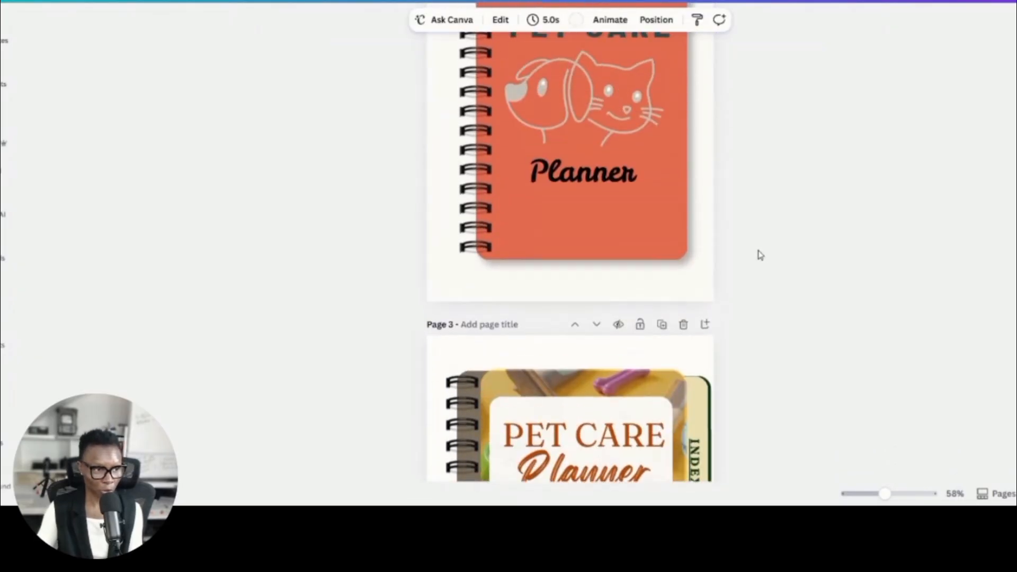
# Step: Place the "This Planner Belongs To" block with its writing lines below the Planner title on the page 5 orange cover
pyautogui.scroll(-4, 758, 254)
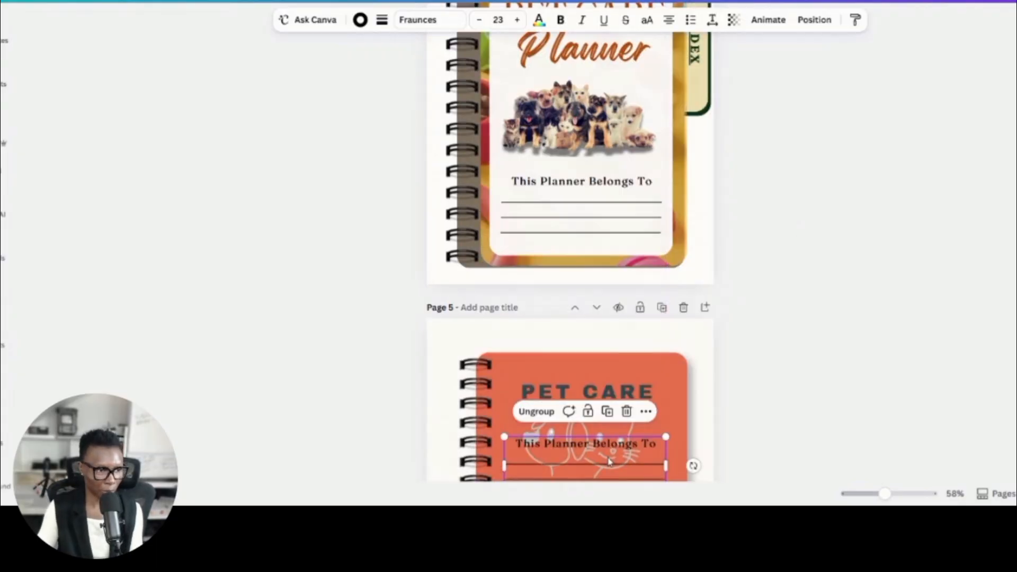
pyautogui.scroll(-2, 583, 318)
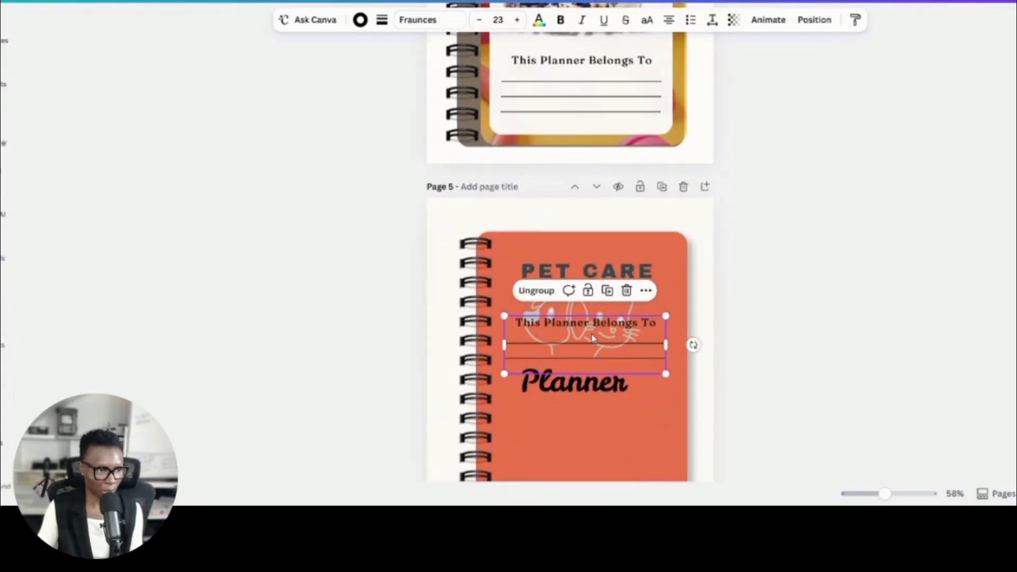
pyautogui.moveTo(590, 327); pyautogui.dragTo(590, 436)
pyautogui.click(744, 399)
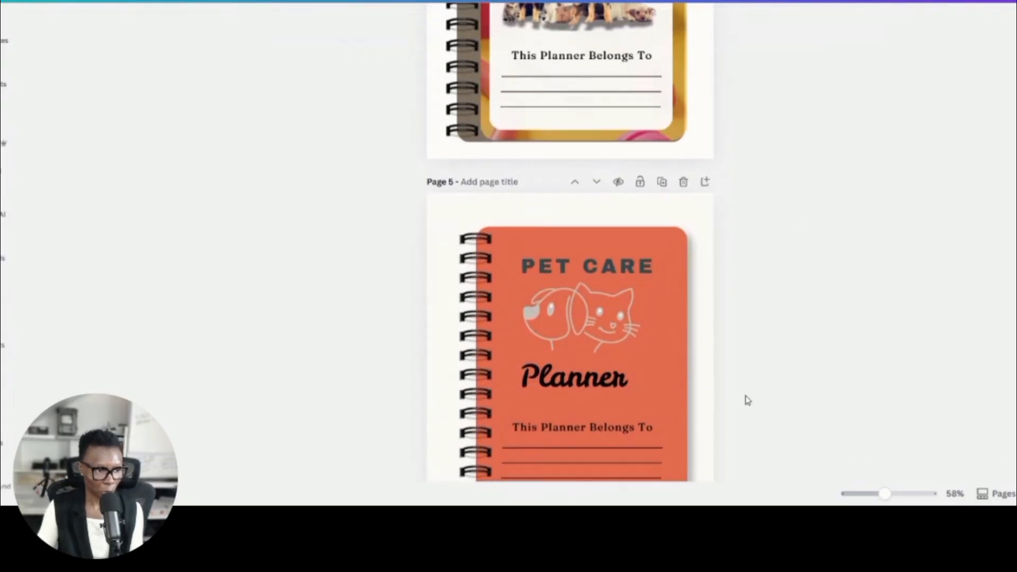
pyautogui.scroll(-2, 762, 404)
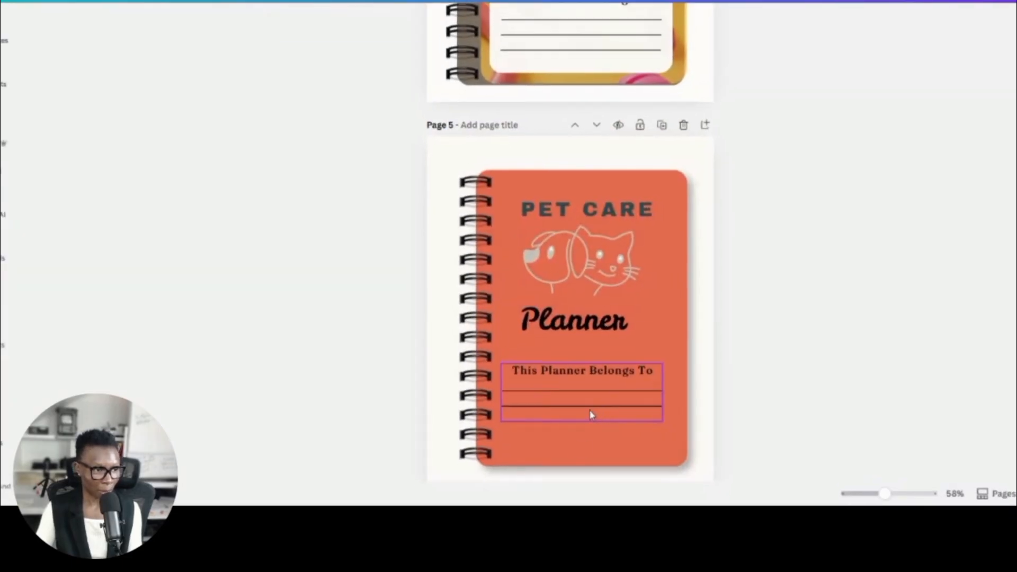
# Step: Position the brown rounded rectangle over the right edge of the page 5 cover, using the INDEX tab on page 4 as reference
pyautogui.click(590, 406)
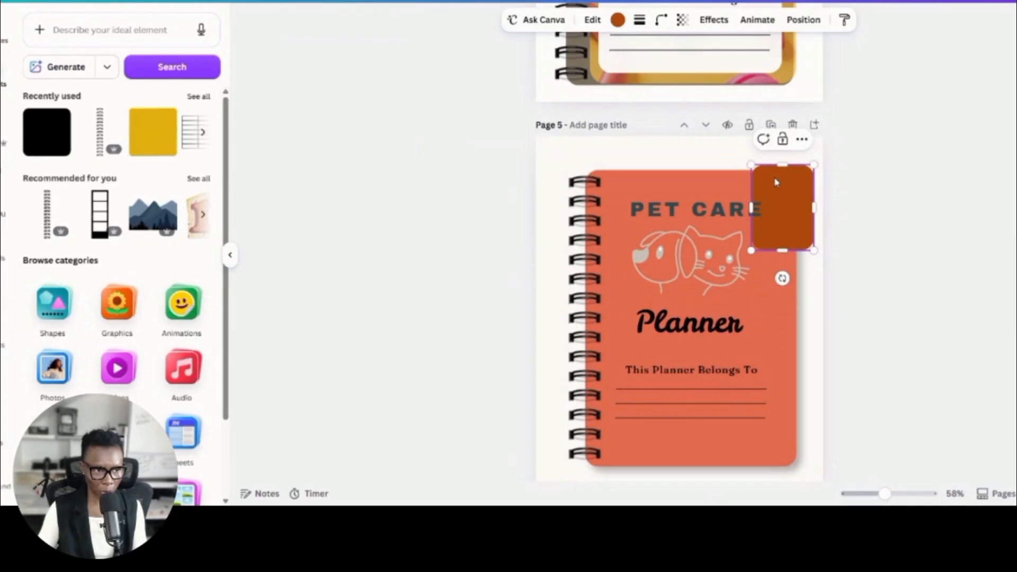
pyautogui.moveTo(774, 182); pyautogui.dragTo(783, 213)
pyautogui.scroll(5, 903, 227)
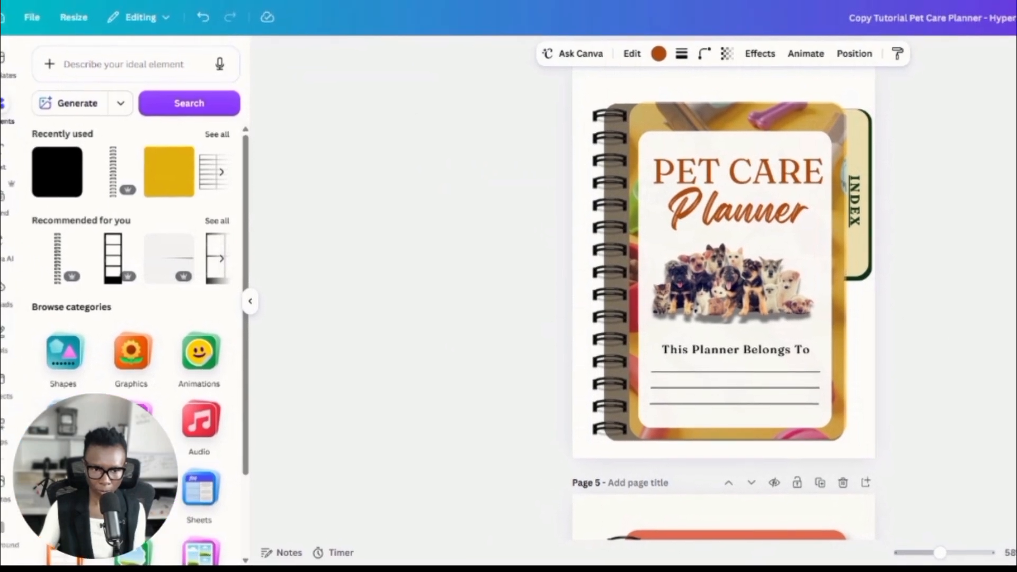
pyautogui.scroll(-5, 687, 302)
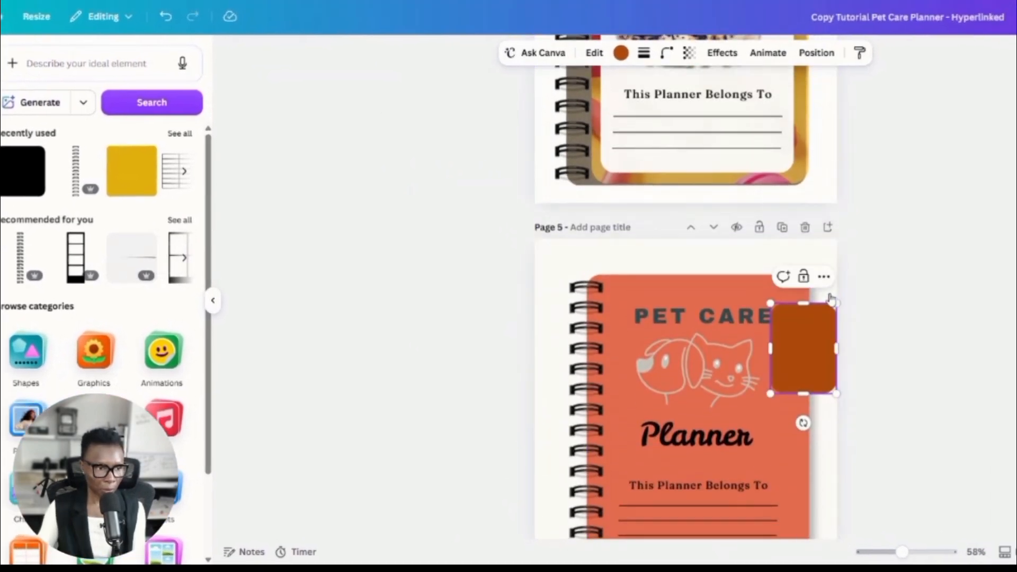
pyautogui.scroll(1, 813, 366)
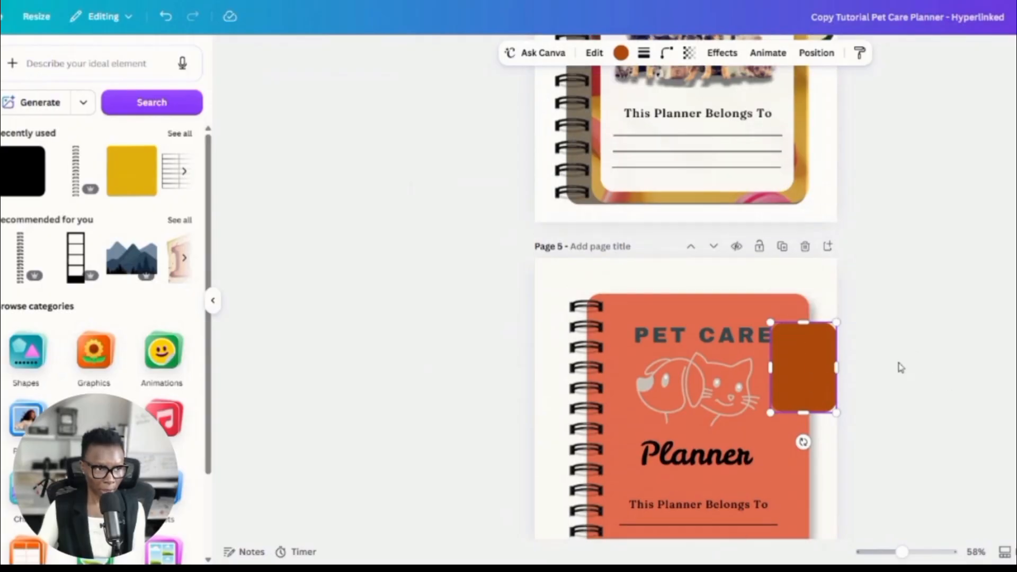
pyautogui.scroll(-1, 828, 443)
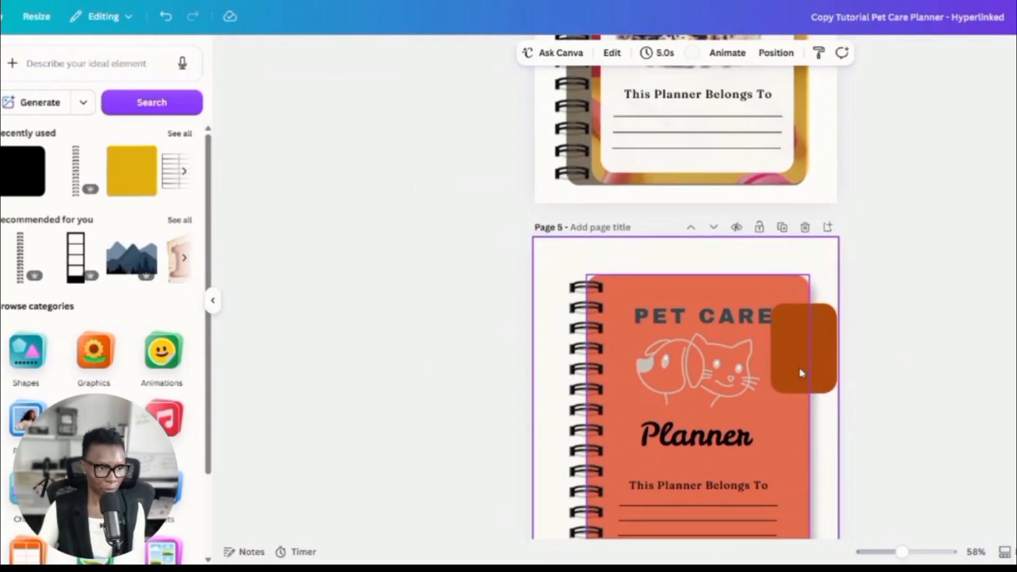
# Step: Place a copy of the brown rounded rectangle near the cover's upper right corner and fill it black
pyautogui.moveTo(796, 354); pyautogui.dragTo(782, 307)
pyautogui.click(792, 318)
pyautogui.click(621, 55)
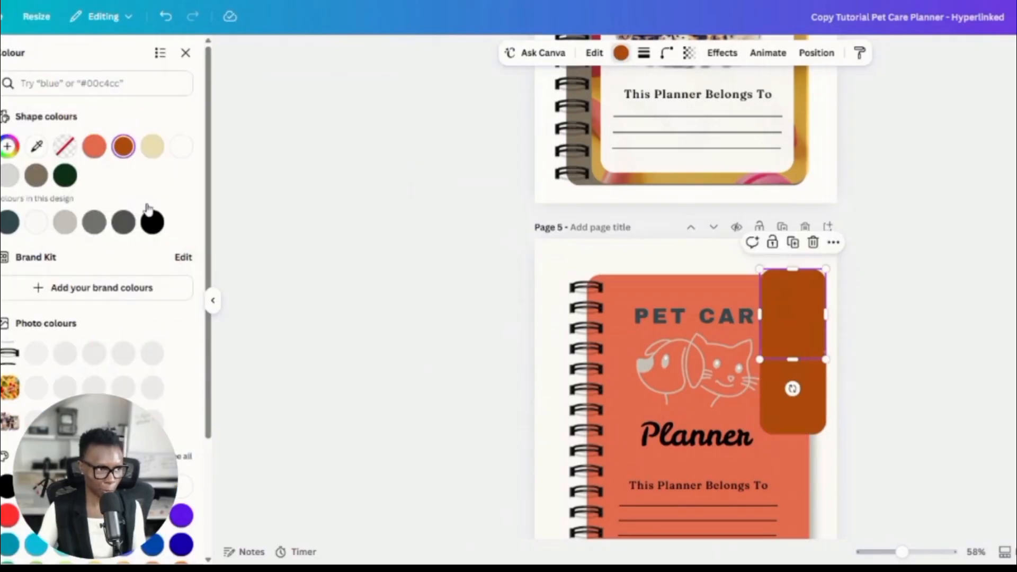
pyautogui.click(150, 220)
pyautogui.click(922, 404)
# Step: Separate the black and brown rectangles, then lay a brown copy over the black one, offset slightly left to leave a black edge
pyautogui.moveTo(778, 399); pyautogui.dragTo(770, 471)
pyautogui.moveTo(800, 302); pyautogui.dragTo(799, 352)
pyautogui.click(922, 395)
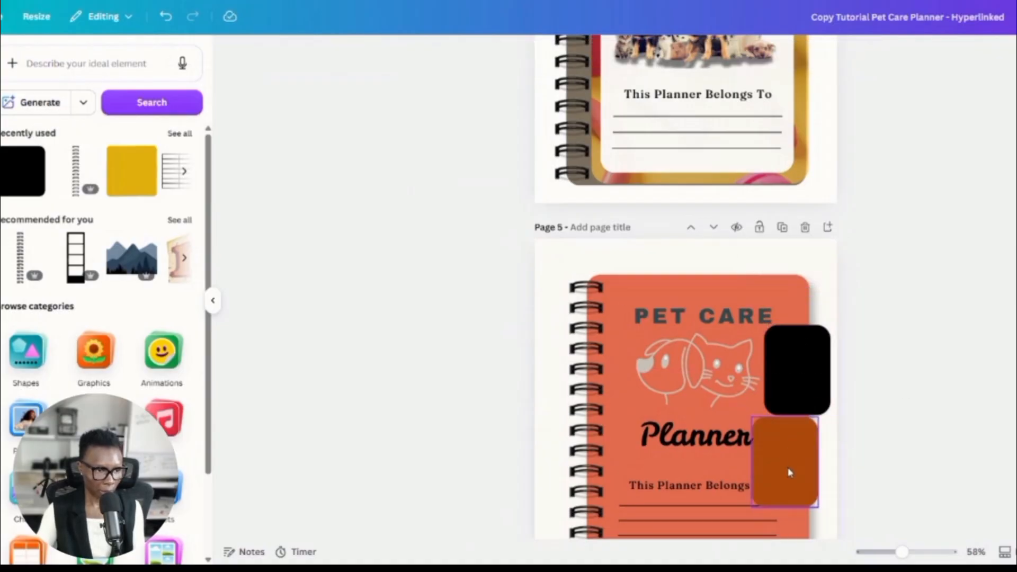
pyautogui.moveTo(788, 472); pyautogui.dragTo(783, 377)
pyautogui.click(781, 415)
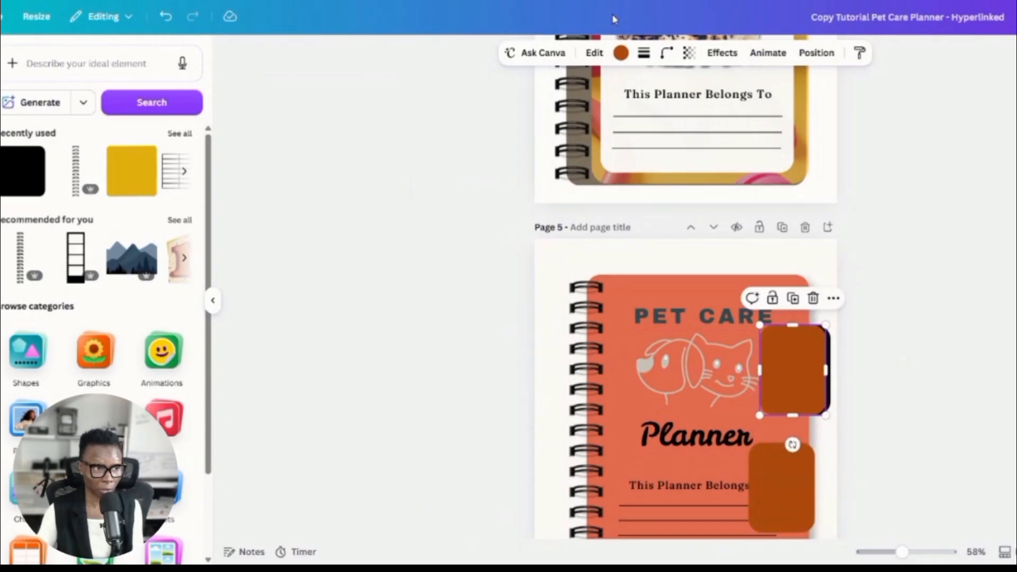
# Step: Fill the brown rectangle lying over the black one with the cream colour to match the INDEX tab on page 4
pyautogui.click(622, 53)
pyautogui.click(153, 149)
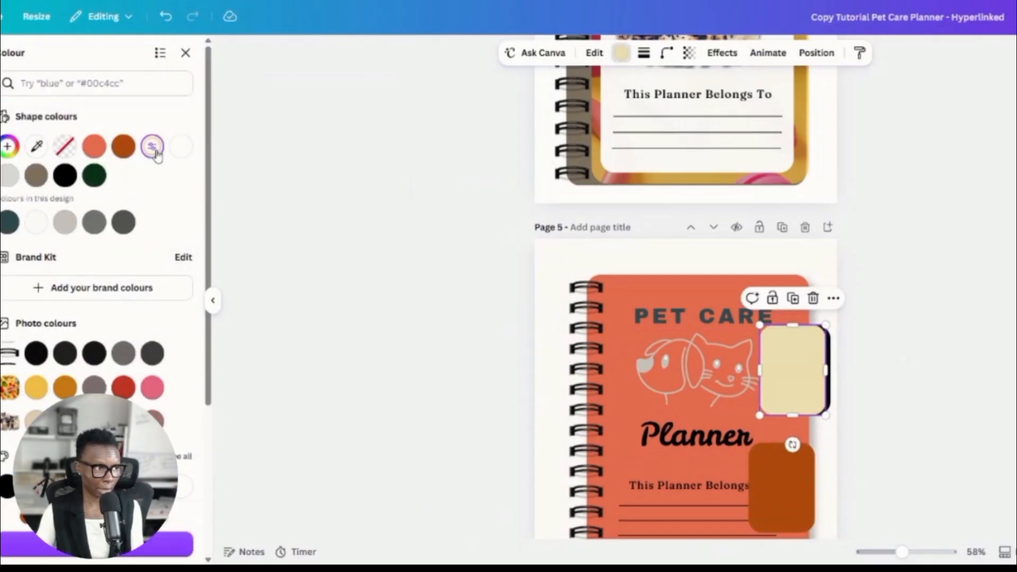
pyautogui.scroll(4, 773, 211)
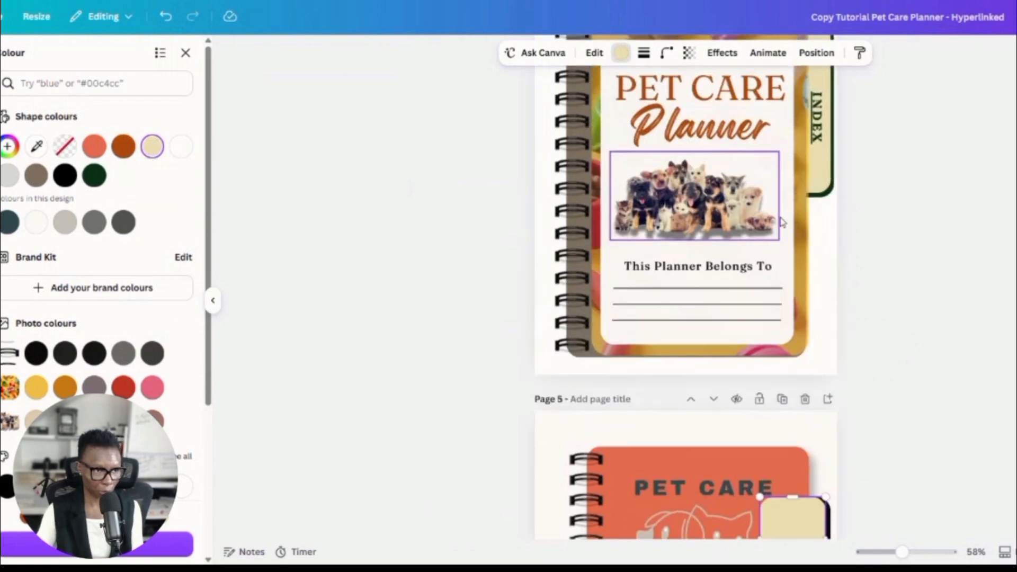
pyautogui.scroll(-6, 776, 226)
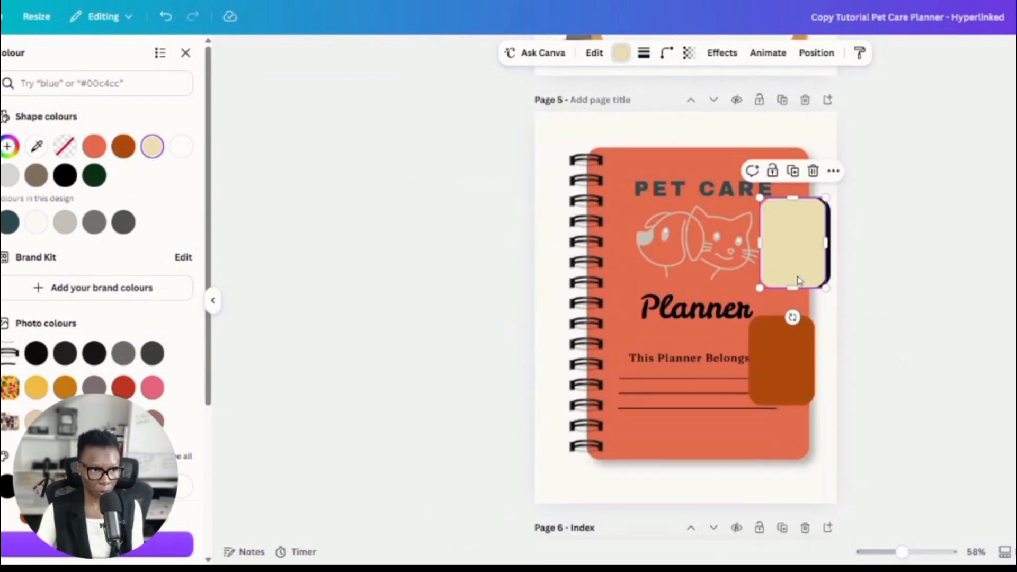
# Step: Delete the spare brown rectangle and group the cream and black rectangles into one tab
pyautogui.click(806, 321)
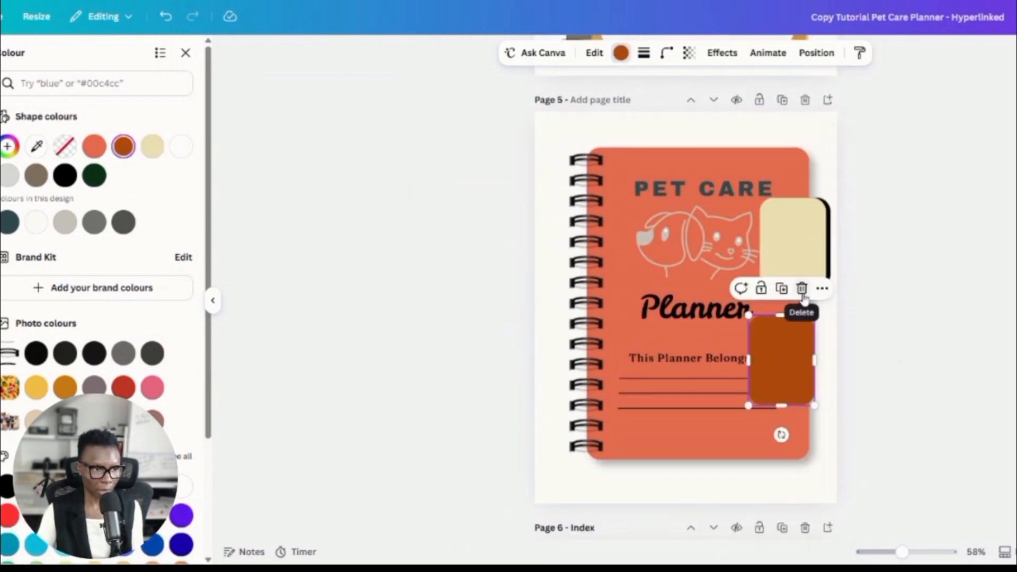
pyautogui.click(803, 293)
pyautogui.click(819, 281)
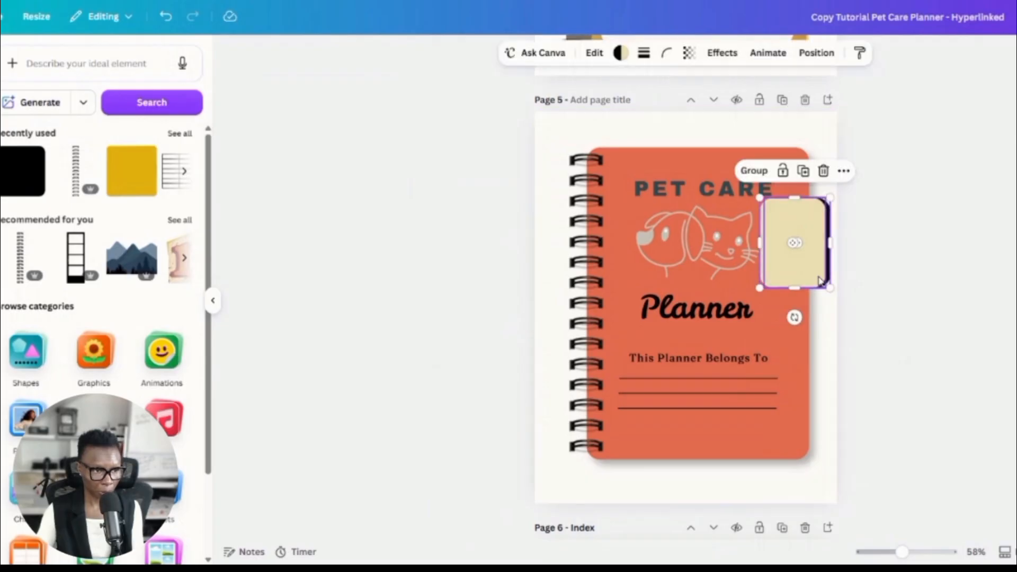
pyautogui.click(754, 170)
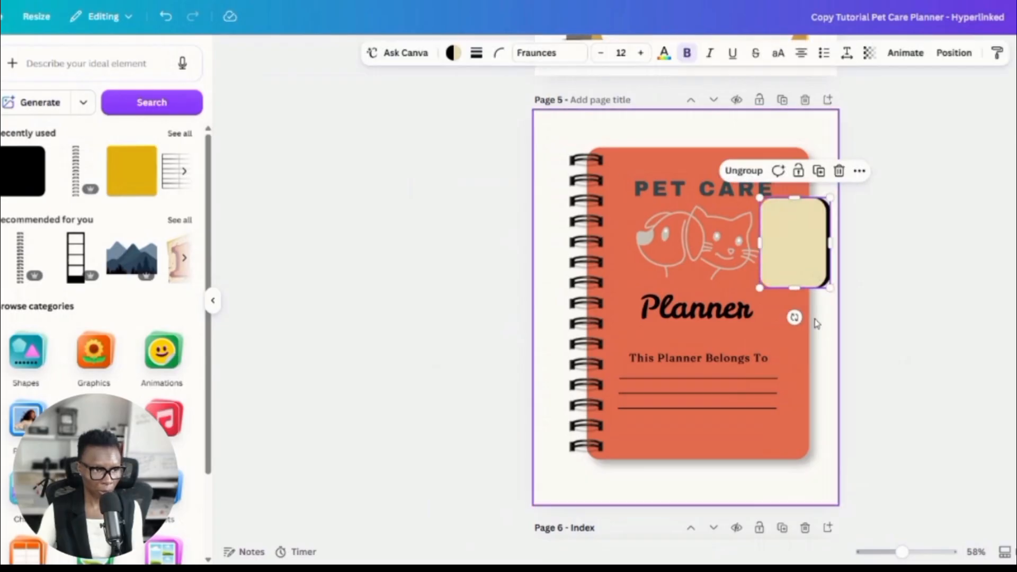
# Step: Send the grouped tab to the back so it sits behind the orange cover
pyautogui.click(947, 60)
pyautogui.click(143, 148)
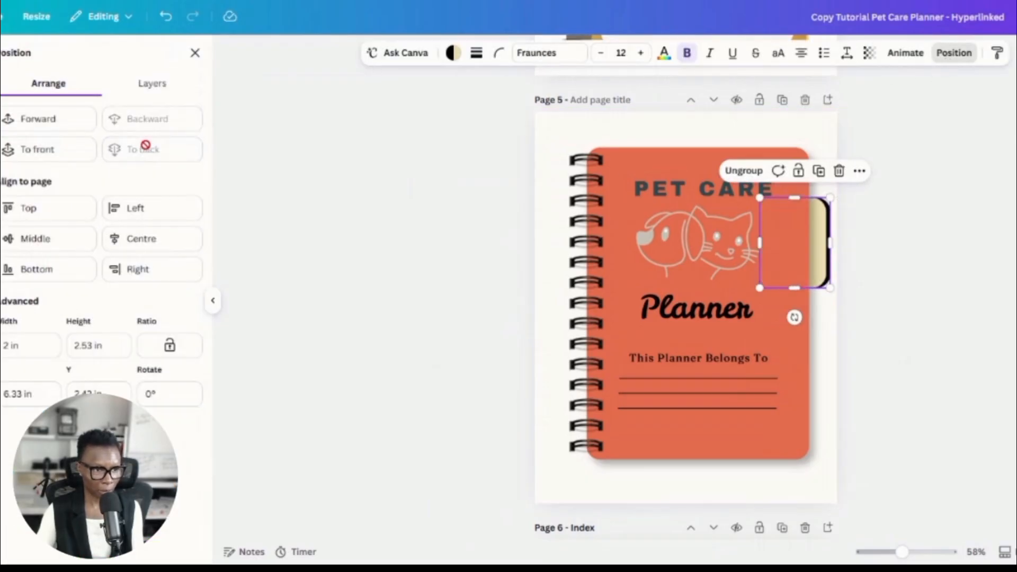
pyautogui.click(923, 423)
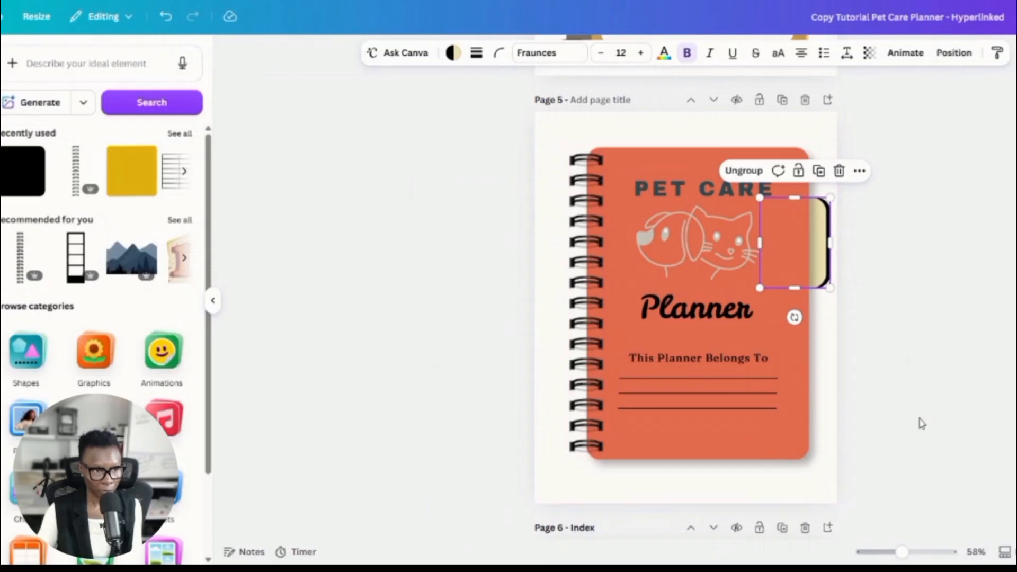
# Step: Stretch the grouped tab slightly taller from its bottom edge and check it against the INDEX tab on page 4
pyautogui.click(824, 283)
pyautogui.moveTo(798, 288); pyautogui.dragTo(799, 303)
pyautogui.click(910, 349)
pyautogui.scroll(3, 847, 329)
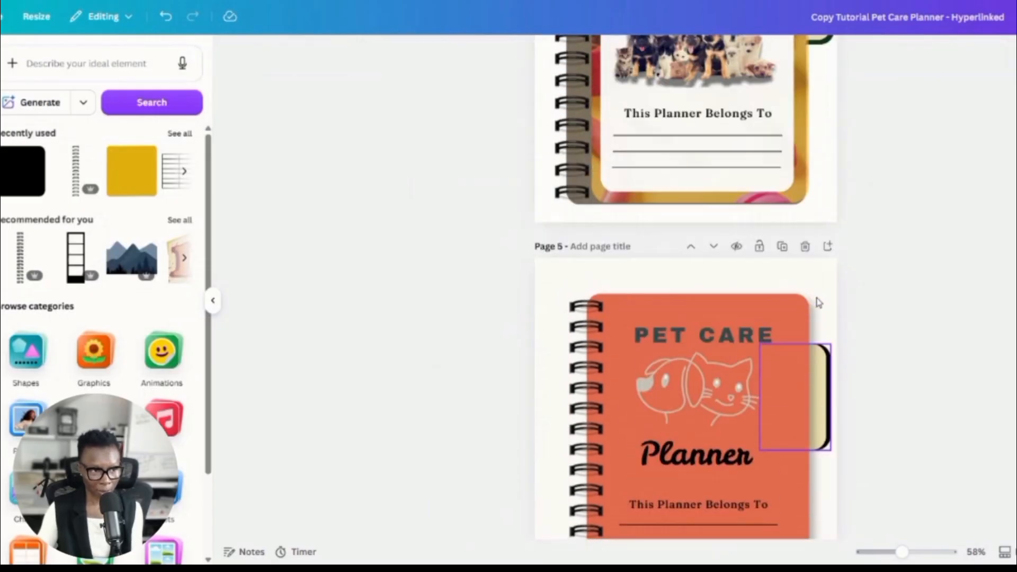
pyautogui.scroll(2, 819, 303)
pyautogui.scroll(-3, 820, 312)
pyautogui.click(821, 323)
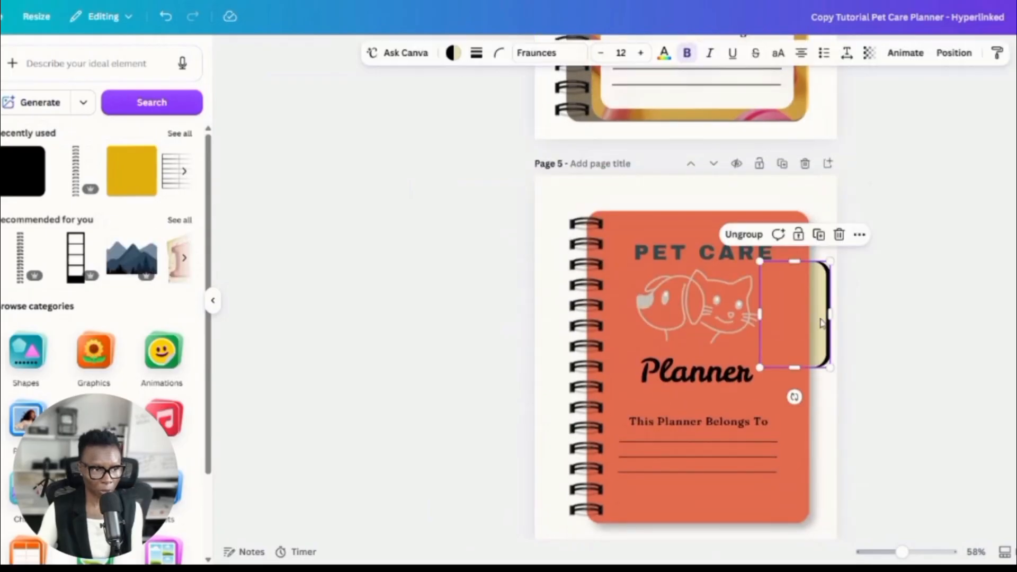
pyautogui.scroll(-2, 898, 400)
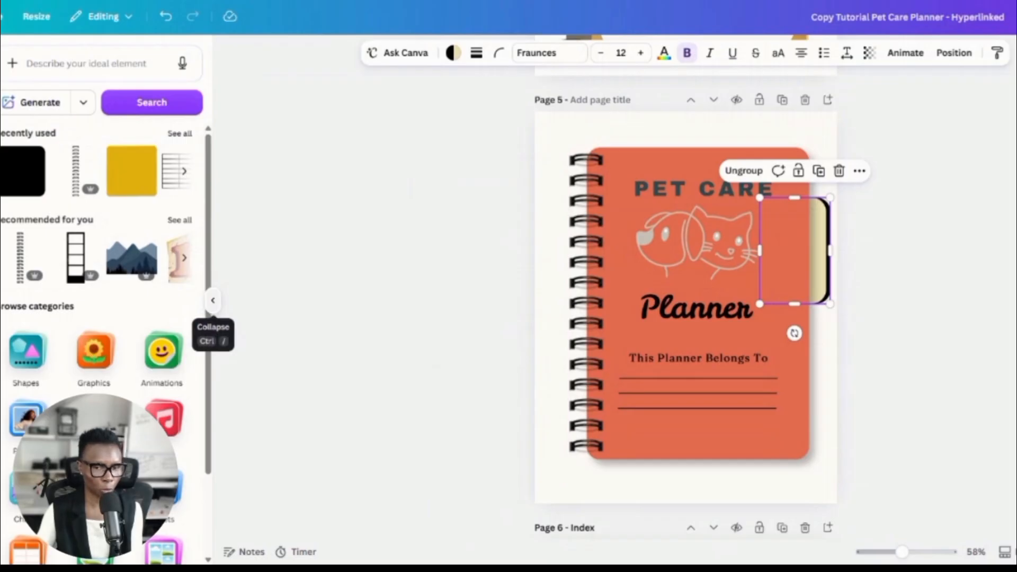
# Step: Duplicate the "Planner" title on the page 5 cover, move the copy toward the side tab and change its text to INDEX
pyautogui.click(212, 300)
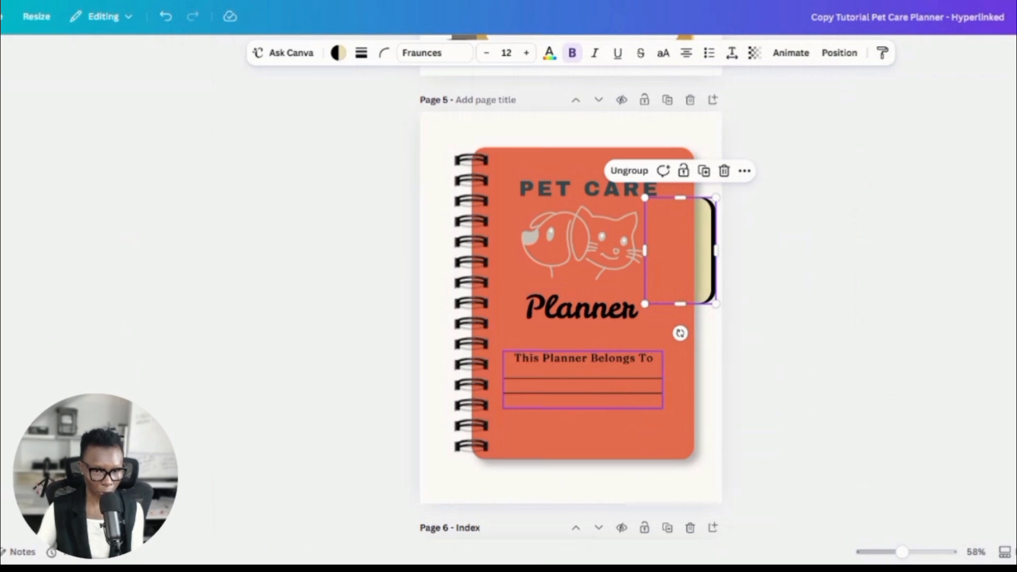
pyautogui.click(599, 376)
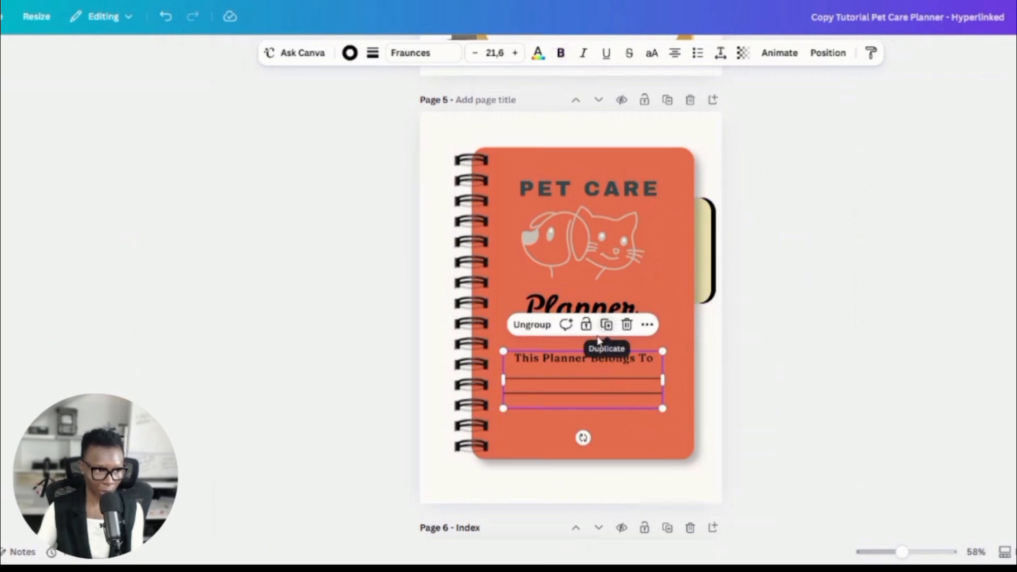
pyautogui.click(873, 425)
pyautogui.click(623, 311)
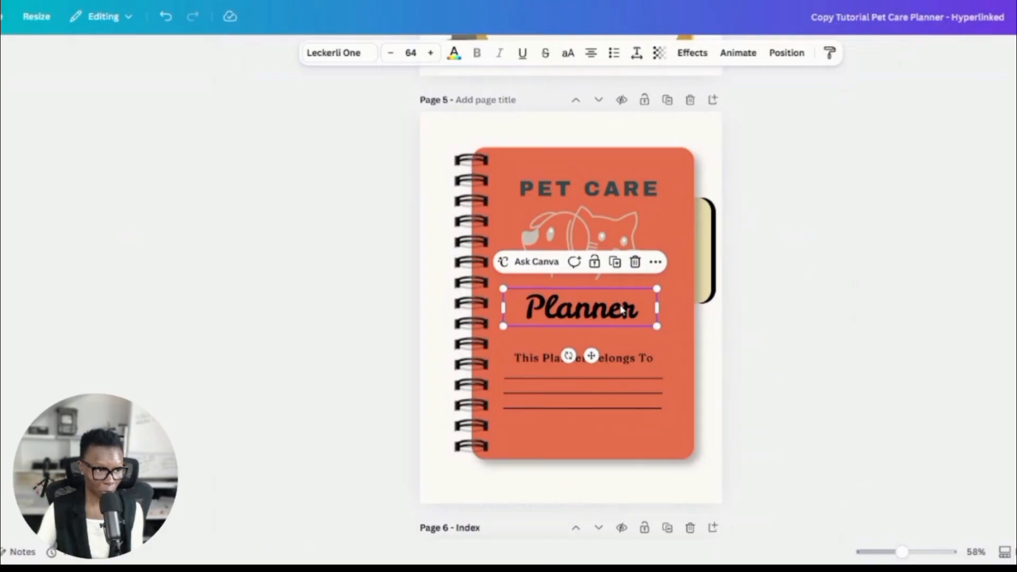
pyautogui.click(614, 261)
pyautogui.moveTo(594, 307); pyautogui.dragTo(677, 261)
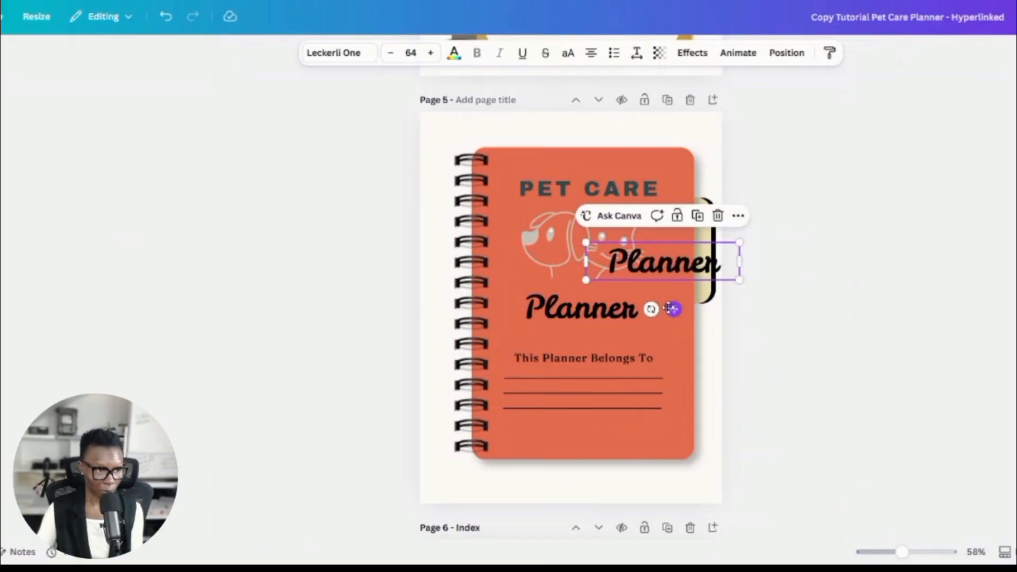
pyautogui.moveTo(651, 309); pyautogui.dragTo(664, 339)
pyautogui.doubleClick(660, 262)
pyautogui.write('inde')
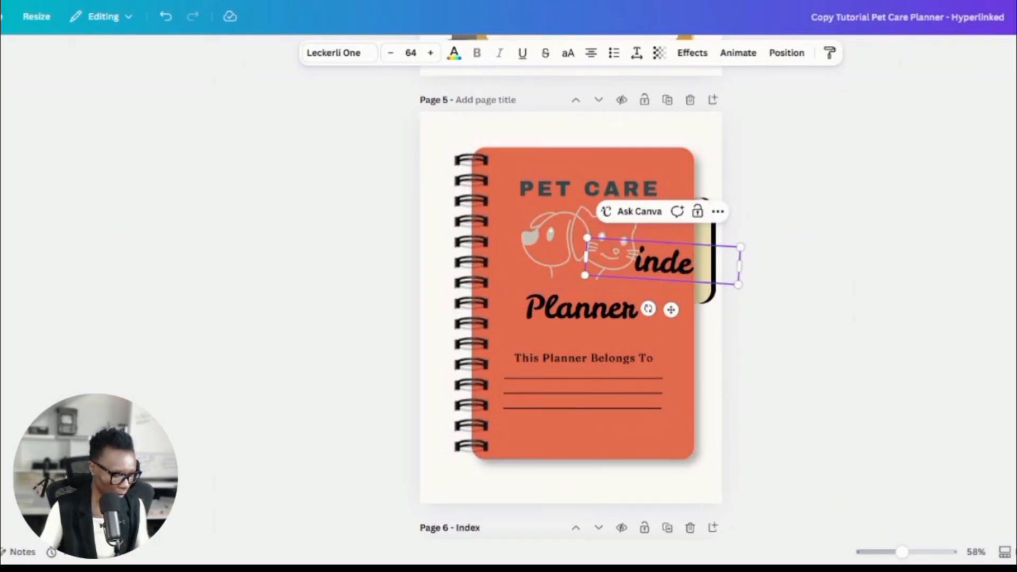
pyautogui.press('BackSpace')
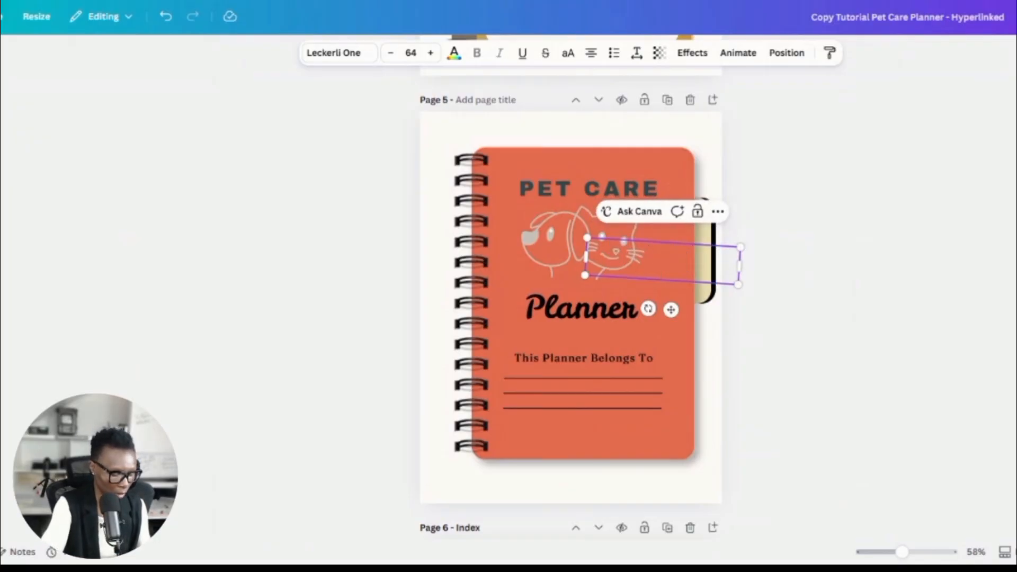
pyautogui.write('dex')
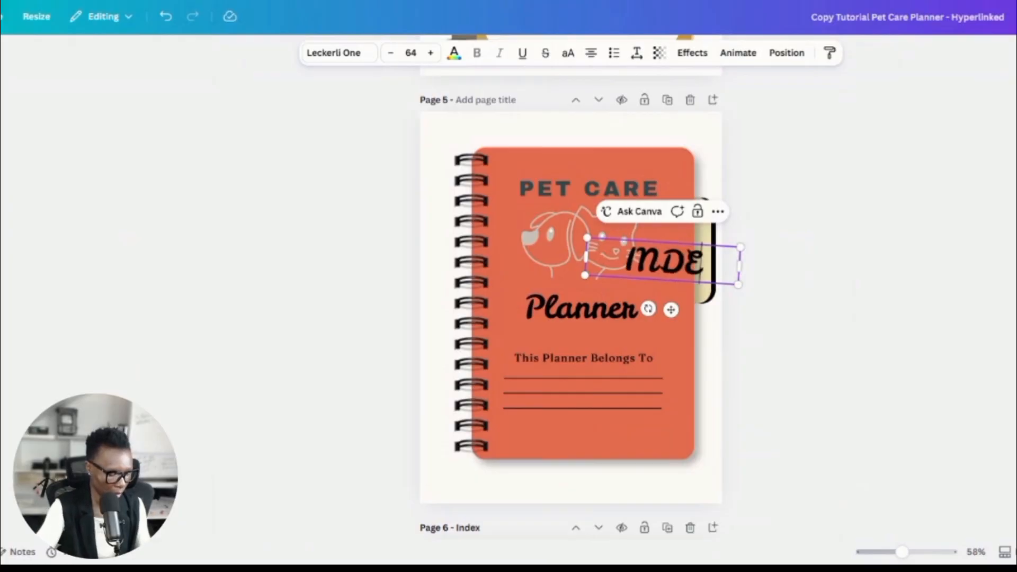
# Step: Set the INDEX text to the Alice font and fit it, shrunk and rotated vertically, onto the cream tab
pyautogui.click(318, 56)
pyautogui.click(60, 269)
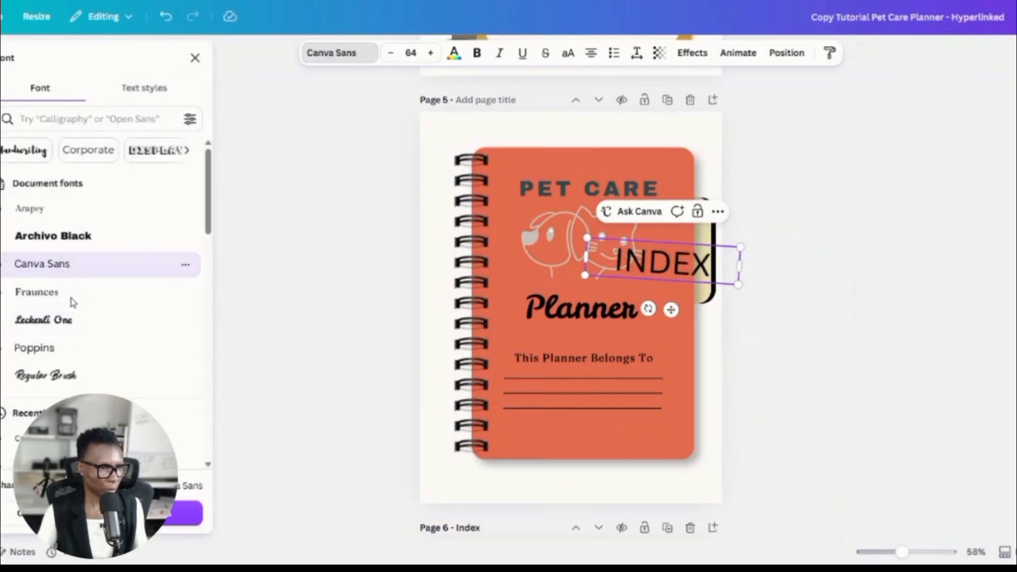
pyautogui.click(63, 239)
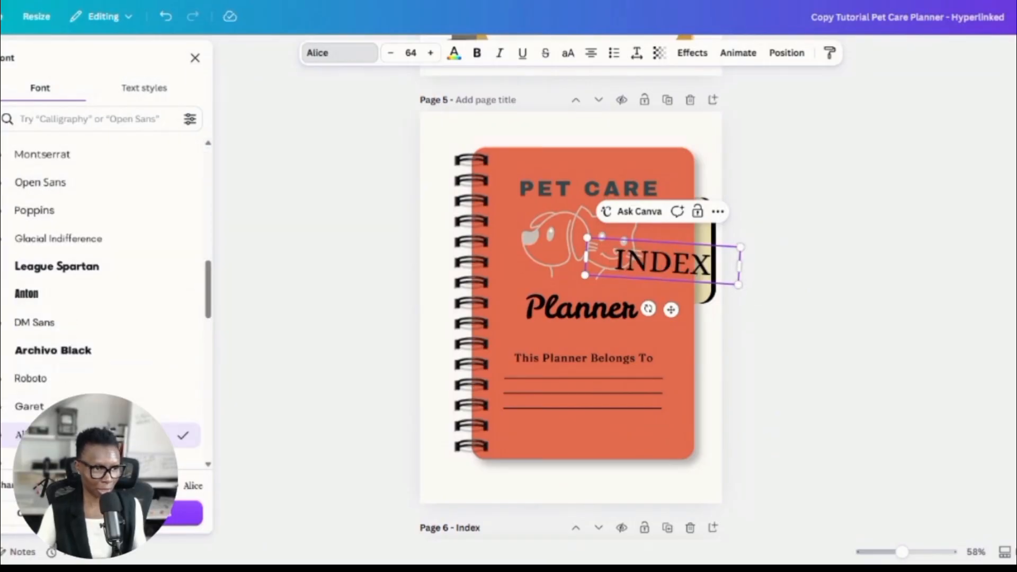
pyautogui.moveTo(740, 266); pyautogui.dragTo(663, 268)
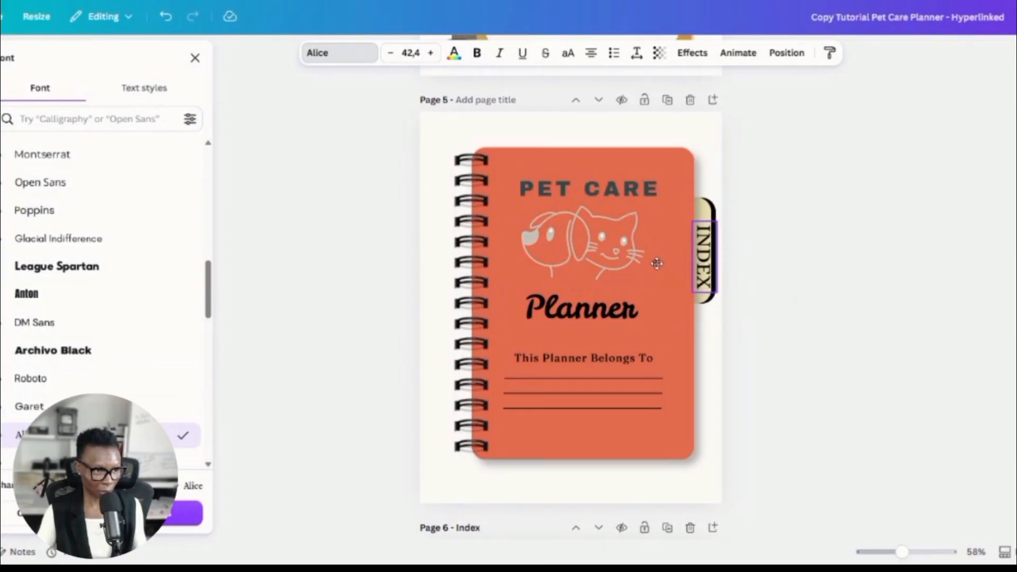
pyautogui.moveTo(716, 221); pyautogui.dragTo(706, 250)
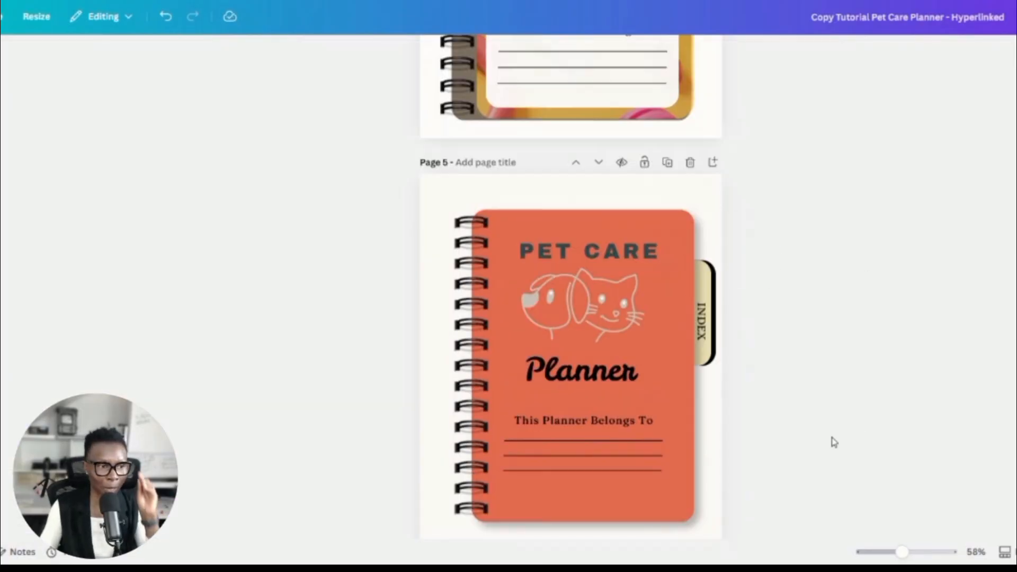
# Step: Duplicate the orange cover page and move one copy below the Index page
pyautogui.scroll(1, 883, 416)
pyautogui.scroll(-3, 878, 417)
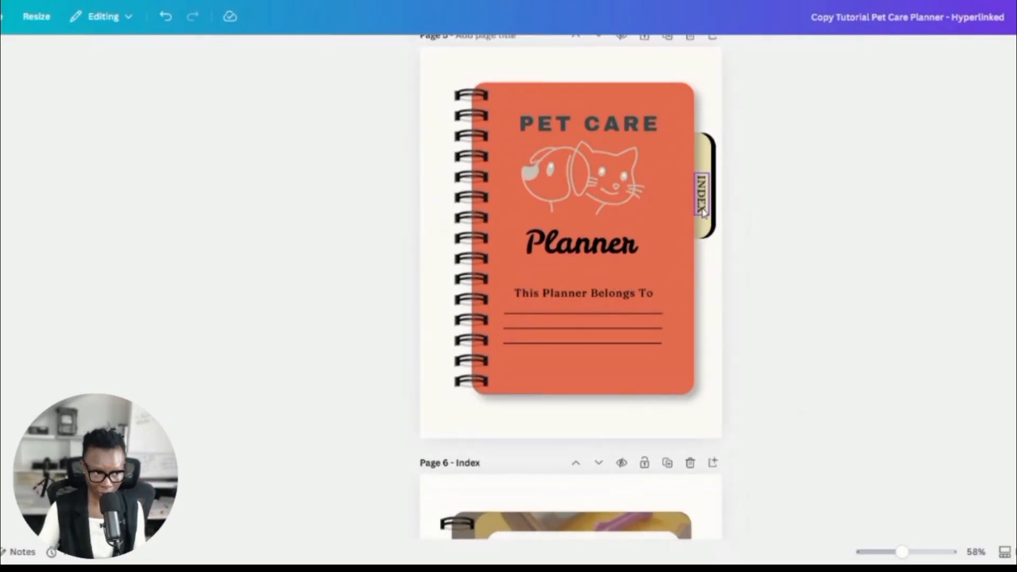
pyautogui.scroll(-5, 703, 210)
pyautogui.scroll(2, 608, 234)
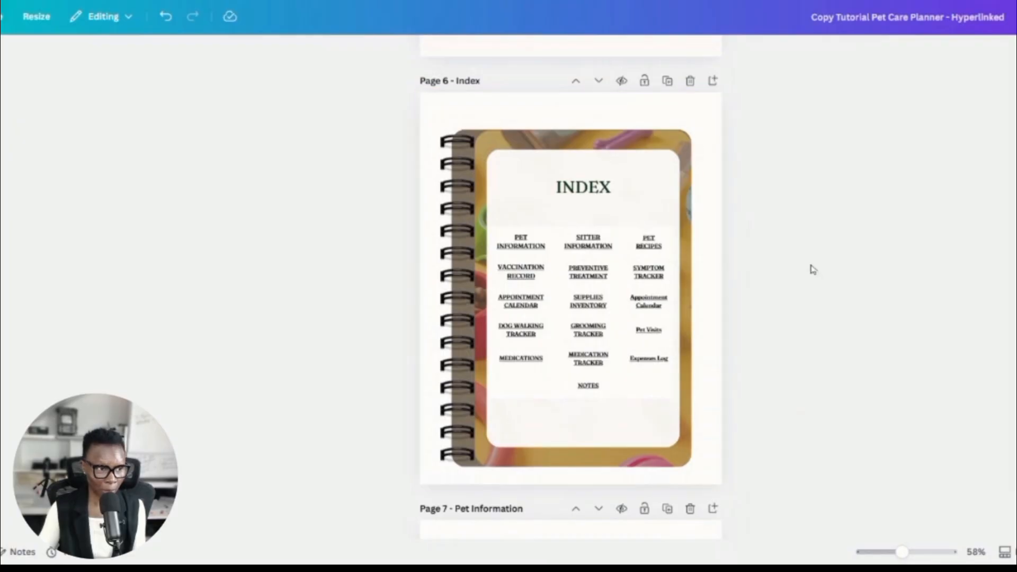
pyautogui.scroll(3, 647, 193)
pyautogui.scroll(-1, 670, 220)
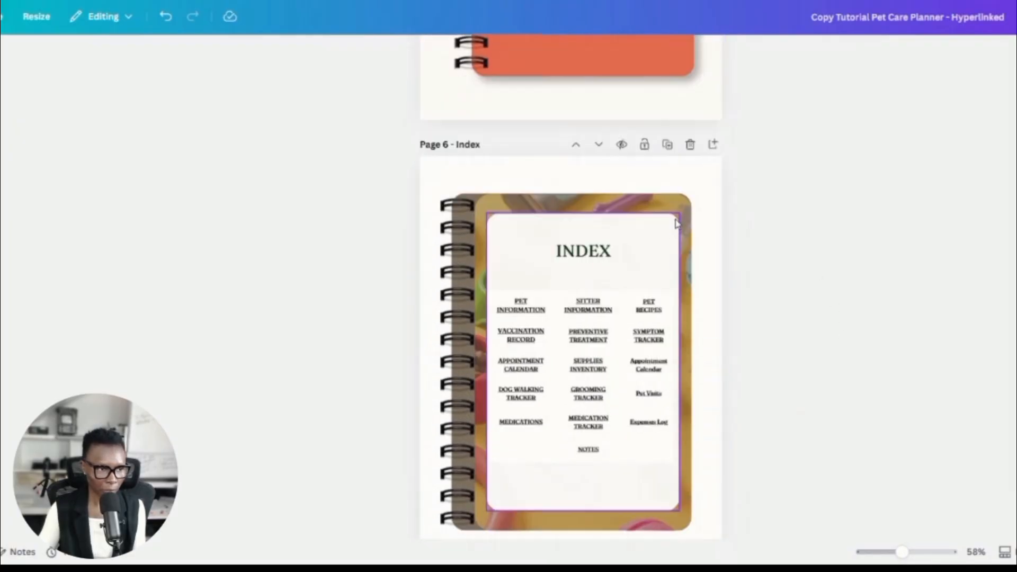
pyautogui.scroll(8, 692, 229)
pyautogui.click(668, 227)
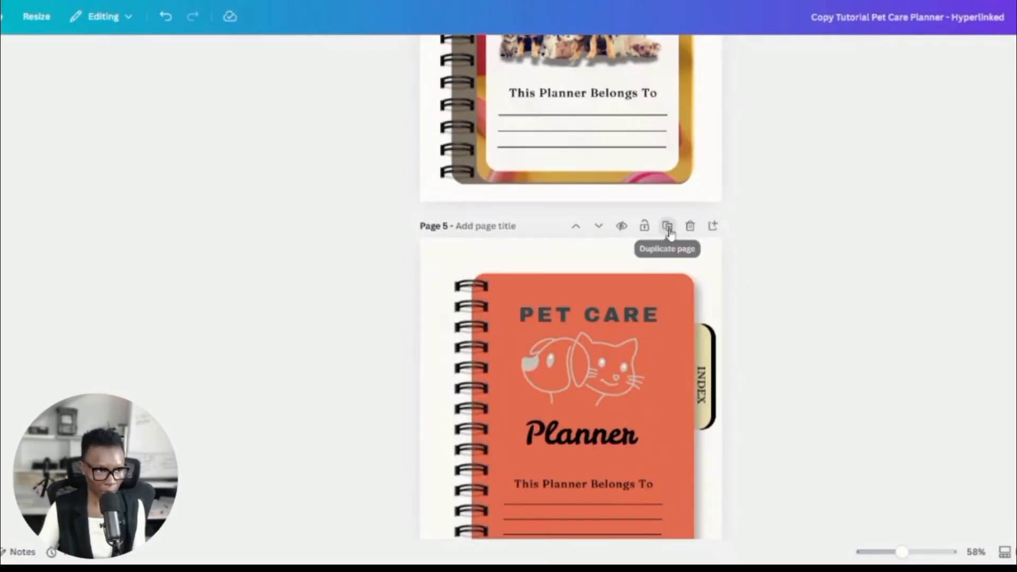
pyautogui.click(598, 226)
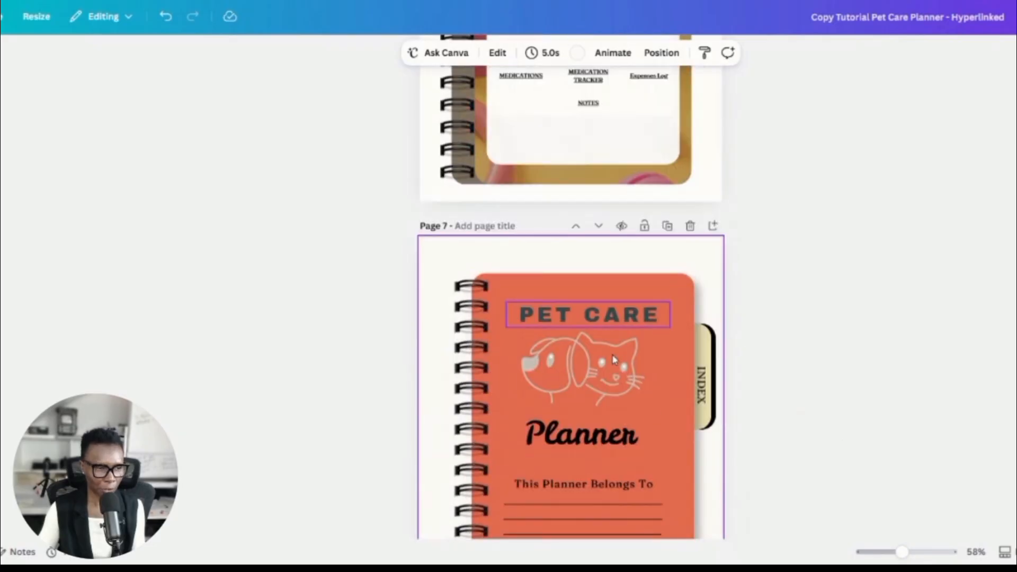
# Step: Delete the cream and black tab and its INDEX text from the orange cover on page 7
pyautogui.scroll(-3, 595, 363)
pyautogui.scroll(6, 645, 359)
pyautogui.scroll(-3, 645, 359)
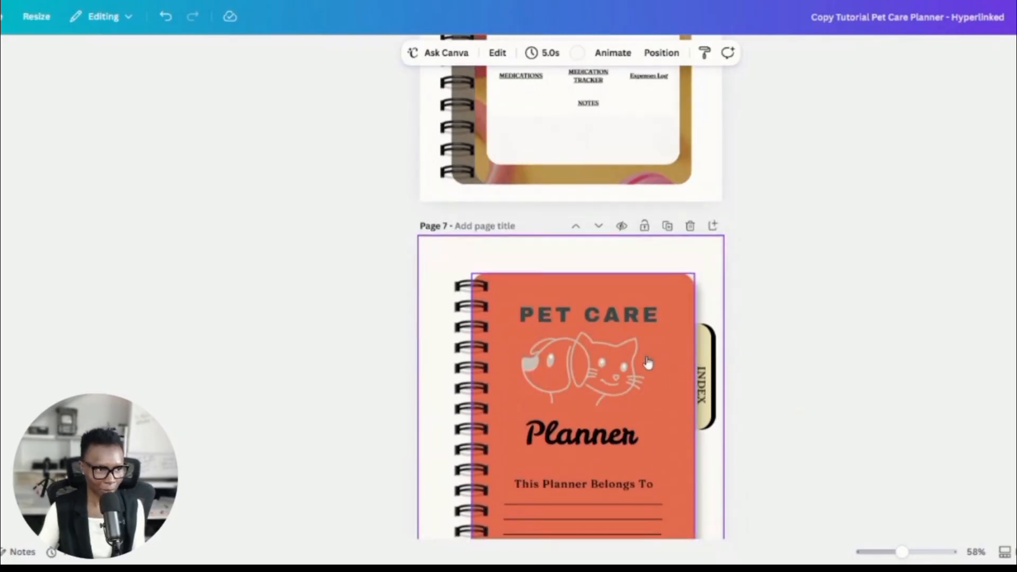
pyautogui.scroll(7, 738, 324)
pyautogui.scroll(-7, 715, 352)
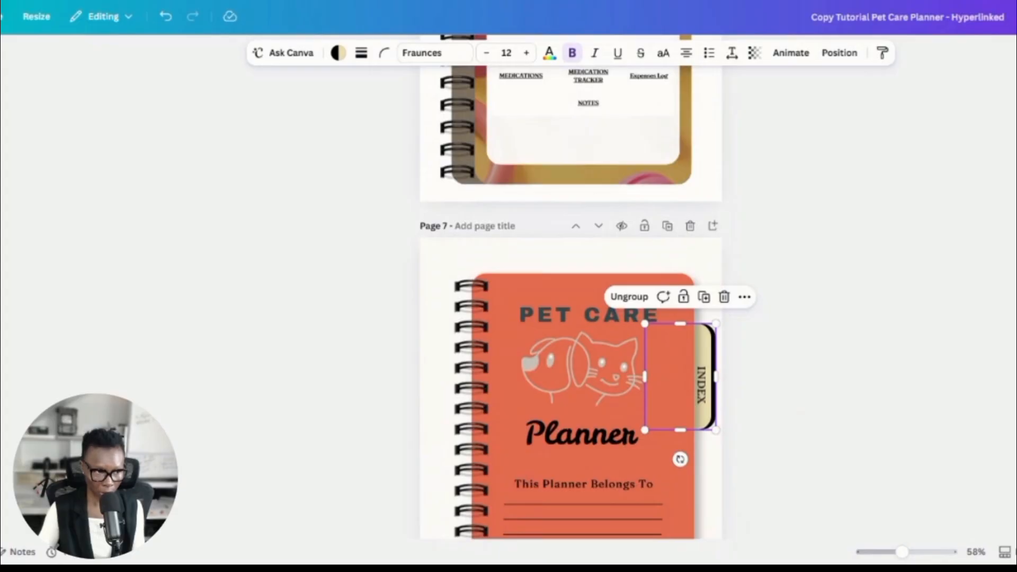
pyautogui.click(724, 297)
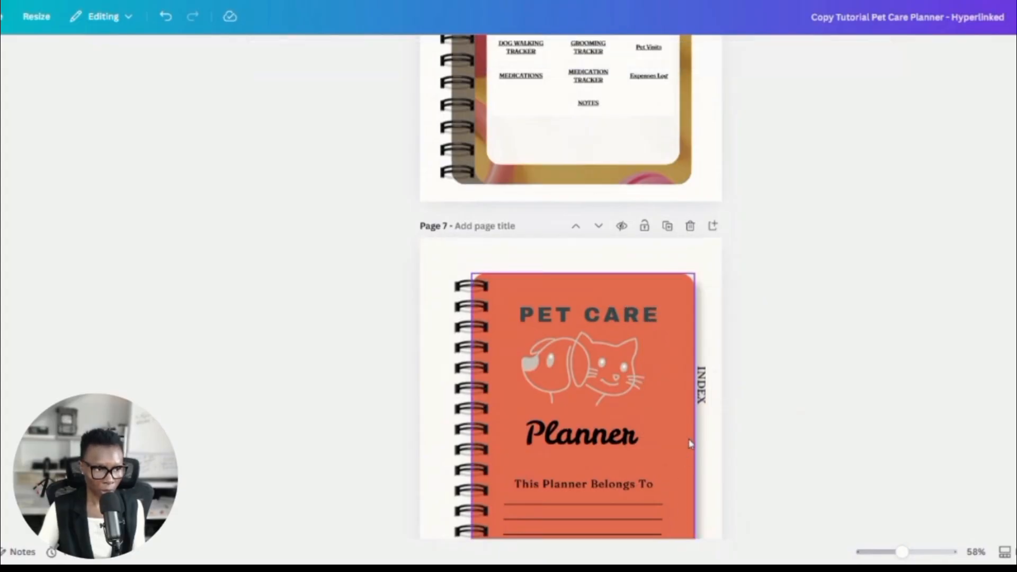
pyautogui.click(702, 392)
pyautogui.click(758, 338)
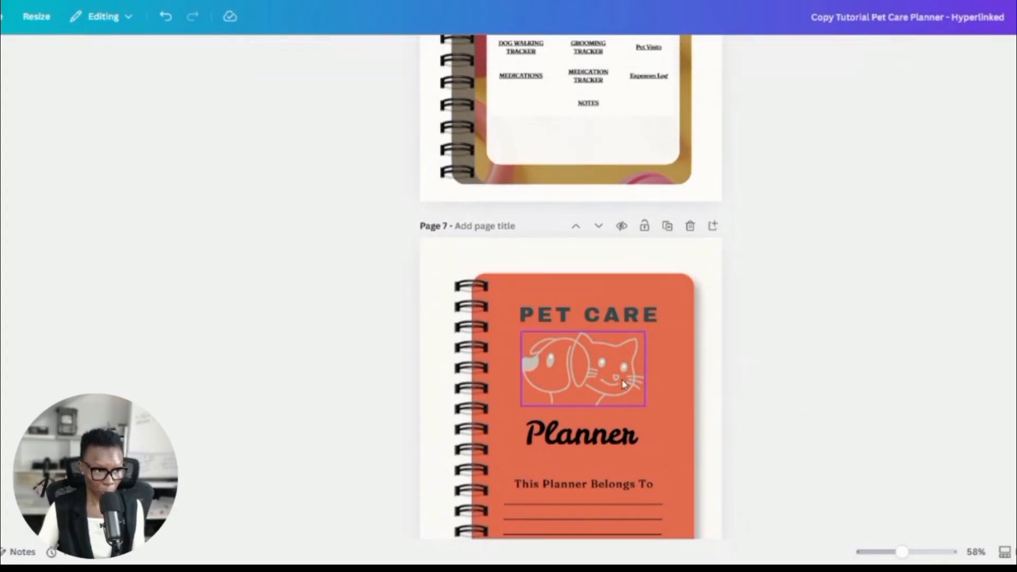
# Step: Delete the "Planner" title and the "This Planner Belongs To" name block from page 7
pyautogui.scroll(5, 667, 307)
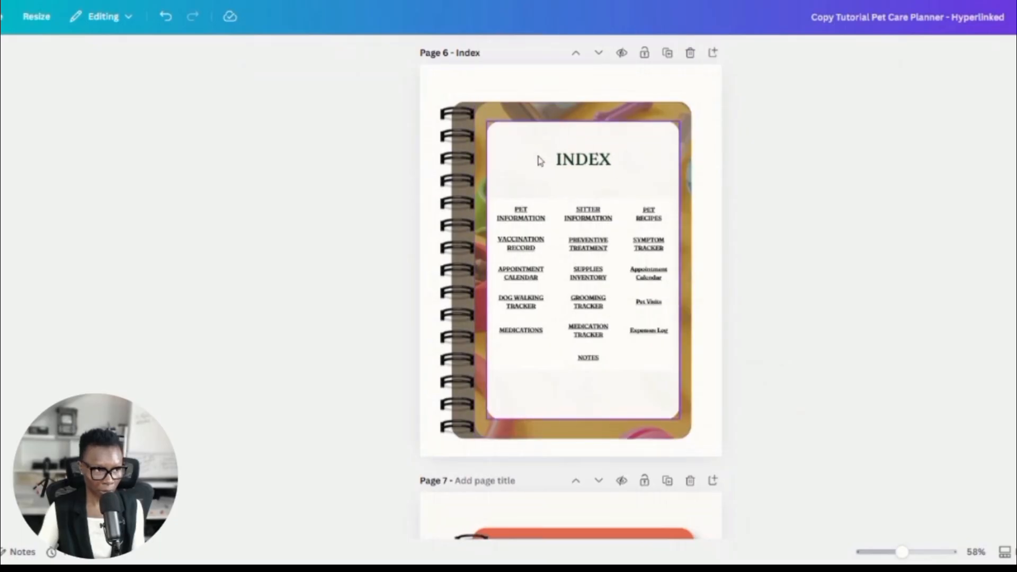
pyautogui.scroll(-8, 662, 307)
pyautogui.scroll(4, 647, 290)
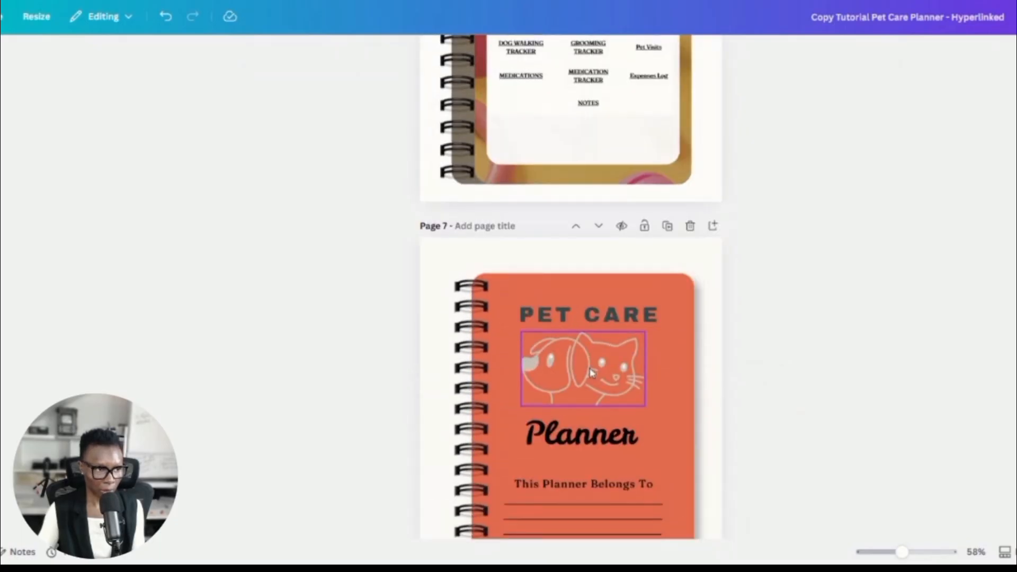
pyautogui.scroll(3, 596, 365)
pyautogui.scroll(-5, 614, 366)
pyautogui.click(606, 258)
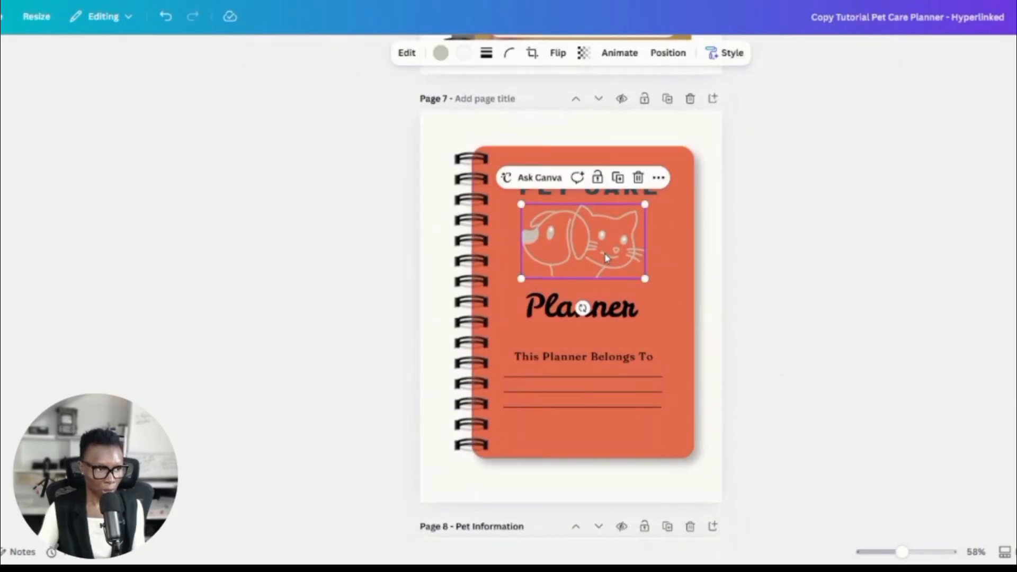
pyautogui.click(604, 354)
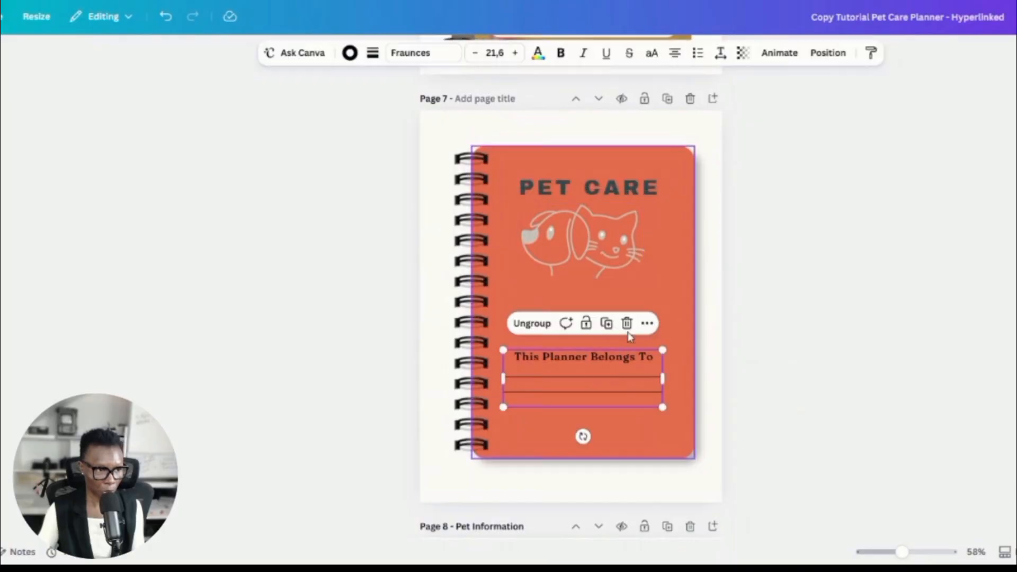
pyautogui.click(625, 323)
# Step: Remove the PET CARE title from page 7, then enlarge the dog-and-cat drawing and move it to the upper part of the orange cover
pyautogui.click(588, 268)
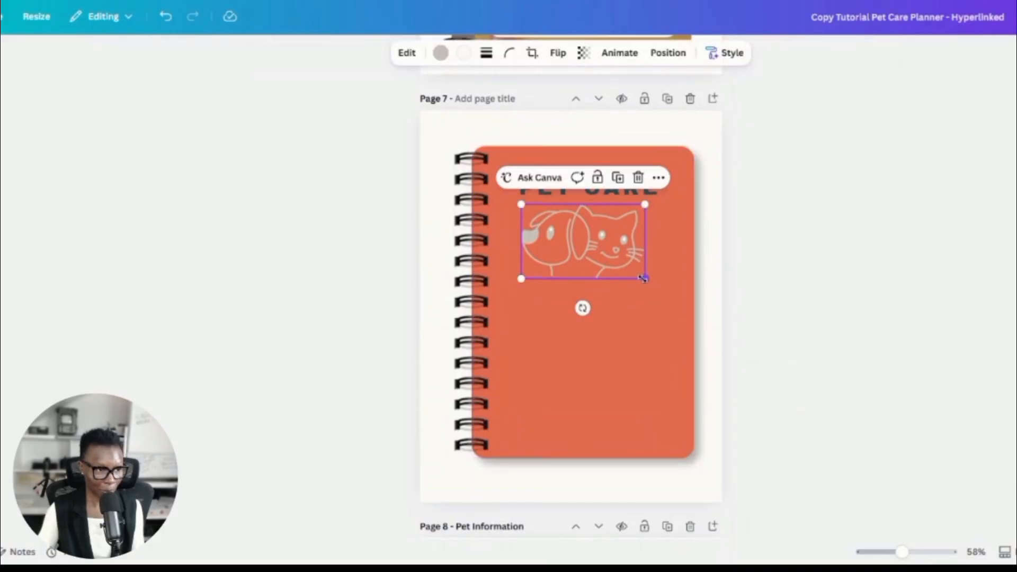
pyautogui.moveTo(646, 278); pyautogui.dragTo(591, 285)
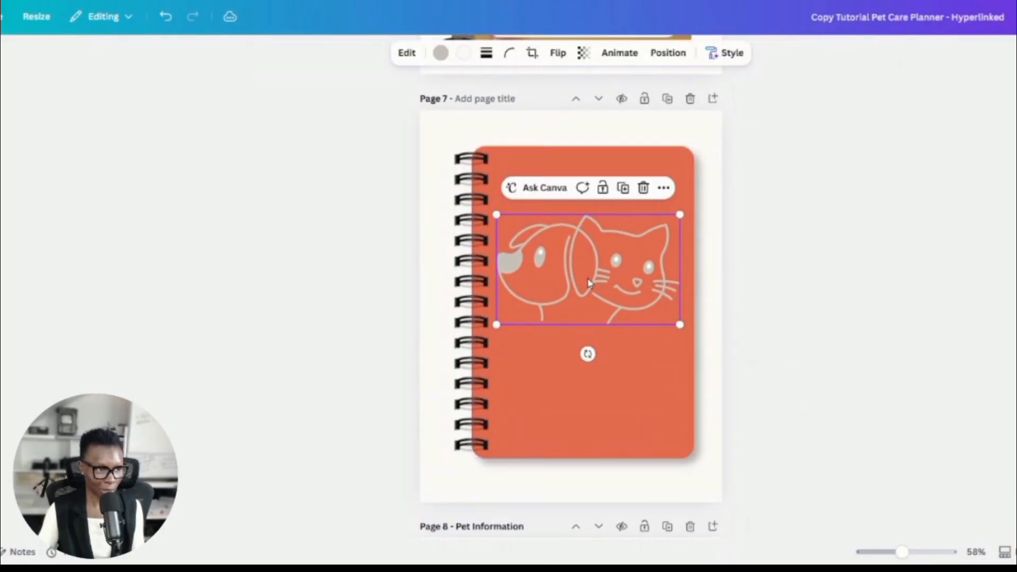
pyautogui.scroll(4, 602, 303)
pyautogui.click(593, 378)
pyautogui.scroll(-4, 594, 378)
pyautogui.click(643, 148)
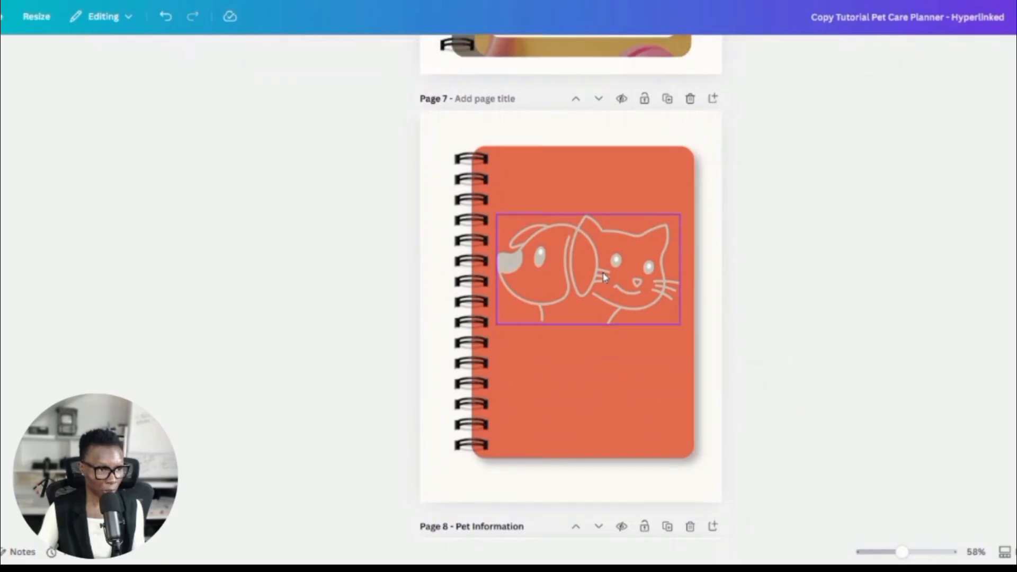
pyautogui.moveTo(603, 235)
pyautogui.mouseDown()
pyautogui.moveTo(597, 183)
pyautogui.moveTo(599, 245)
pyautogui.moveTo(596, 233)
pyautogui.mouseUp()
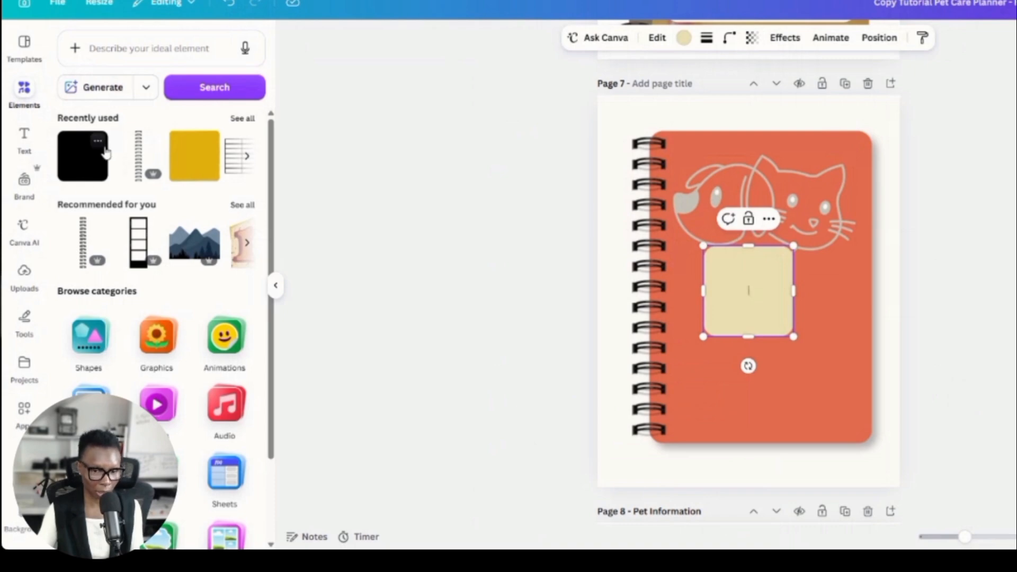
# Step: Stretch the cream rounded square into a tall panel covering most of the orange page on page 7 and centre it vertically
pyautogui.moveTo(793, 291); pyautogui.dragTo(855, 291)
pyautogui.moveTo(779, 246); pyautogui.dragTo(779, 175)
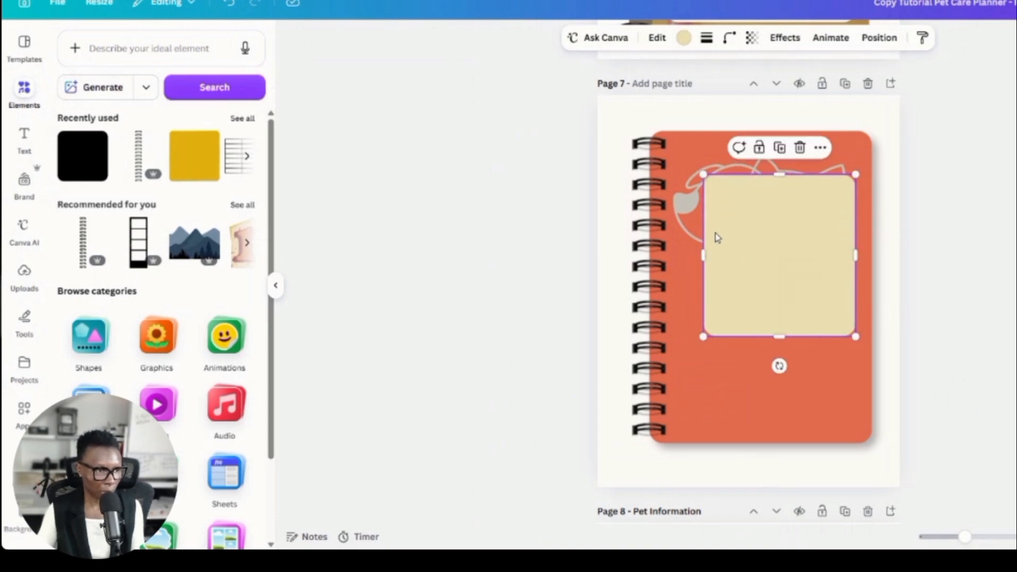
pyautogui.moveTo(694, 260); pyautogui.dragTo(678, 259)
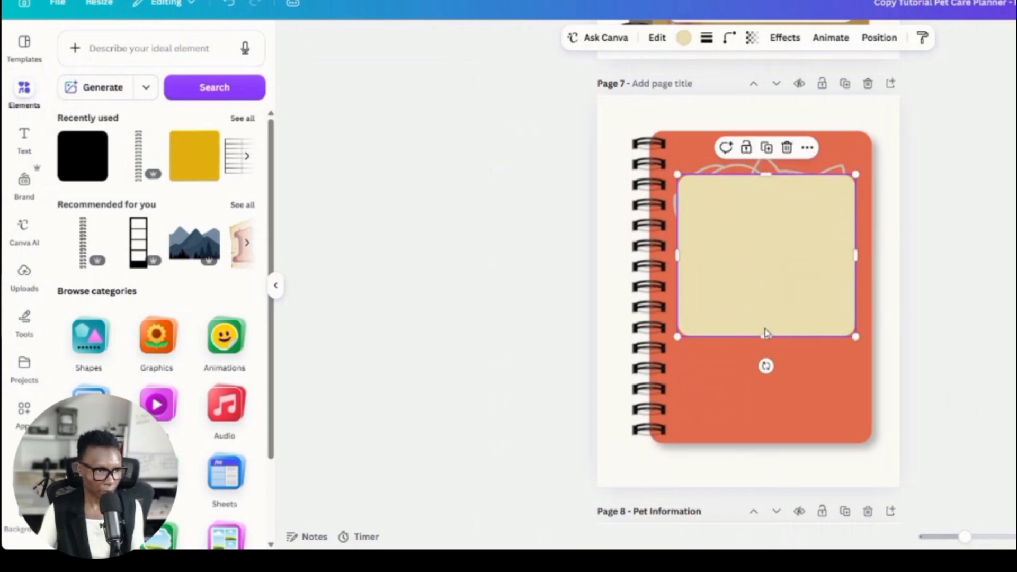
pyautogui.moveTo(765, 337); pyautogui.dragTo(768, 424)
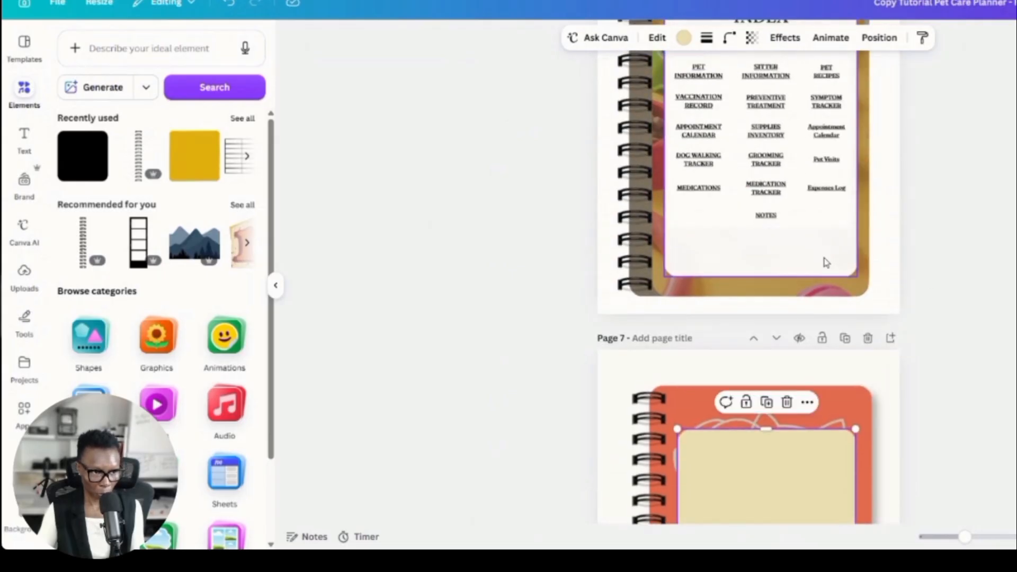
pyautogui.scroll(3, 834, 257)
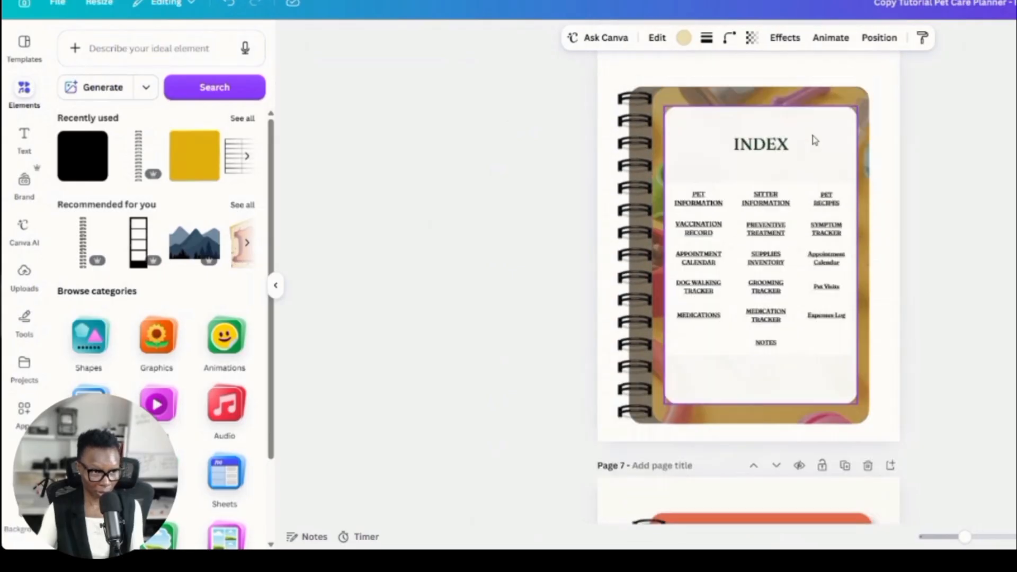
pyautogui.scroll(-7, 895, 231)
pyautogui.moveTo(788, 296); pyautogui.dragTo(788, 285)
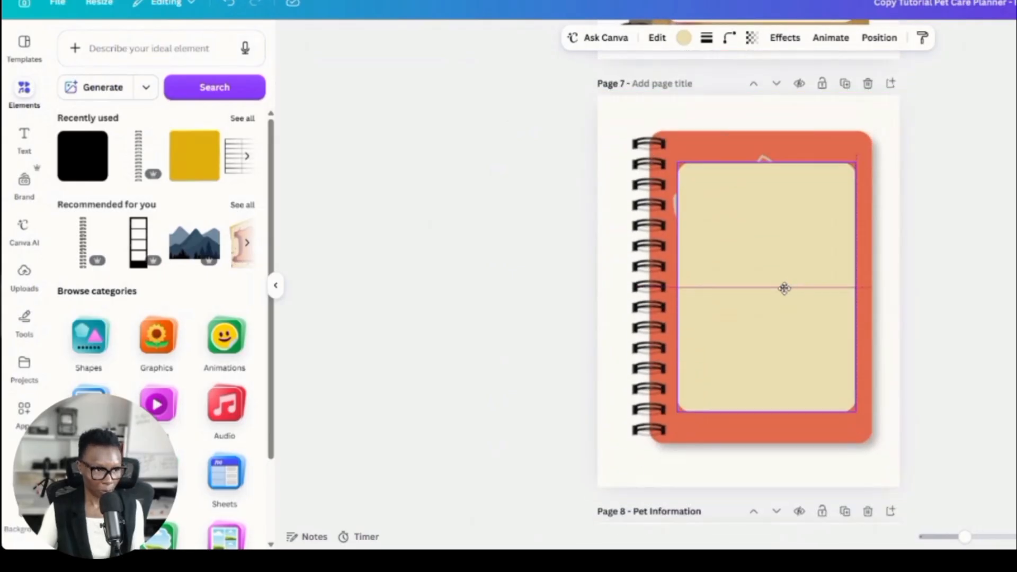
# Step: Fill the rounded panel on page 7 with white
pyautogui.click(684, 37)
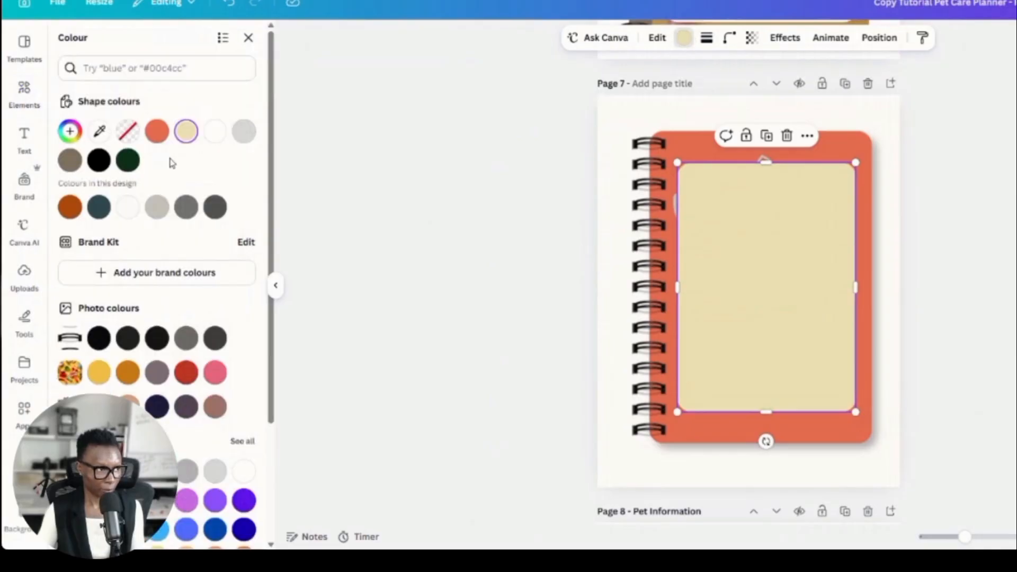
pyautogui.click(218, 138)
pyautogui.click(466, 222)
pyautogui.click(761, 291)
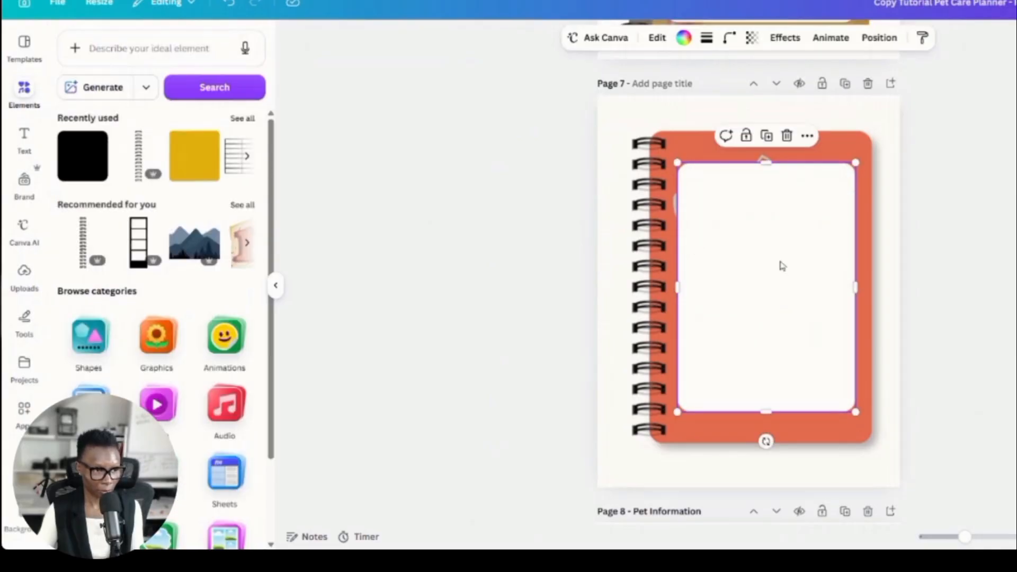
# Step: Set the transparency of the white rounded panel on page 7 to 91
pyautogui.click(751, 37)
pyautogui.moveTo(786, 89)
pyautogui.mouseDown()
pyautogui.moveTo(743, 91)
pyautogui.moveTo(773, 99)
pyautogui.mouseUp()
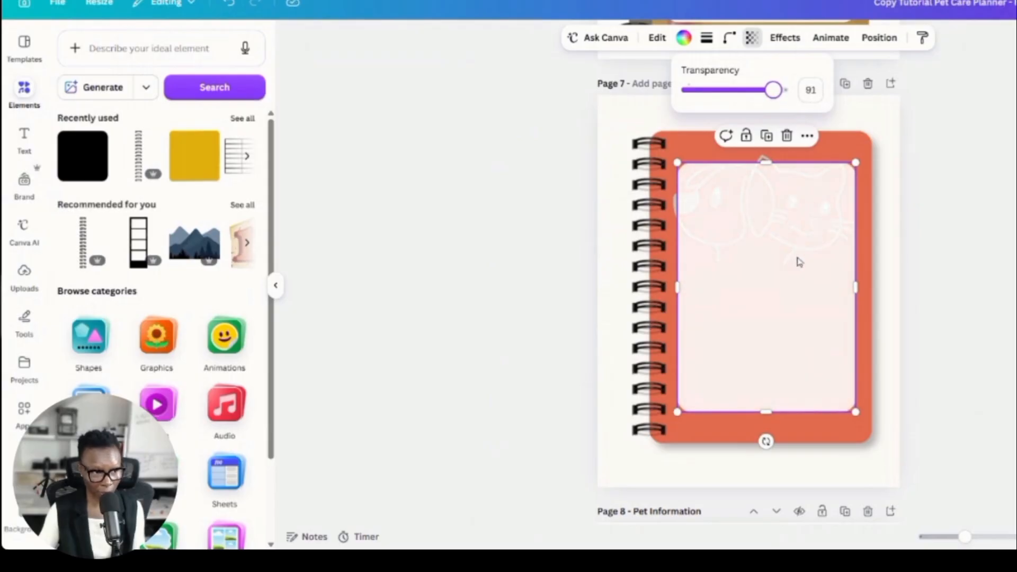
pyautogui.click(799, 264)
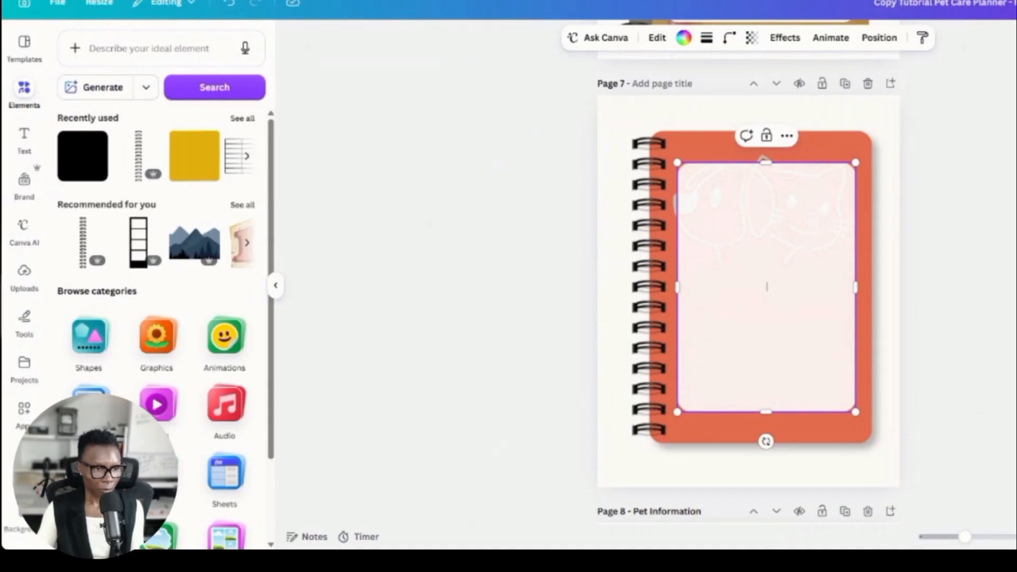
# Step: Check how the linked entries are laid out in the INDEX table on page 6
pyautogui.scroll(6, 768, 276)
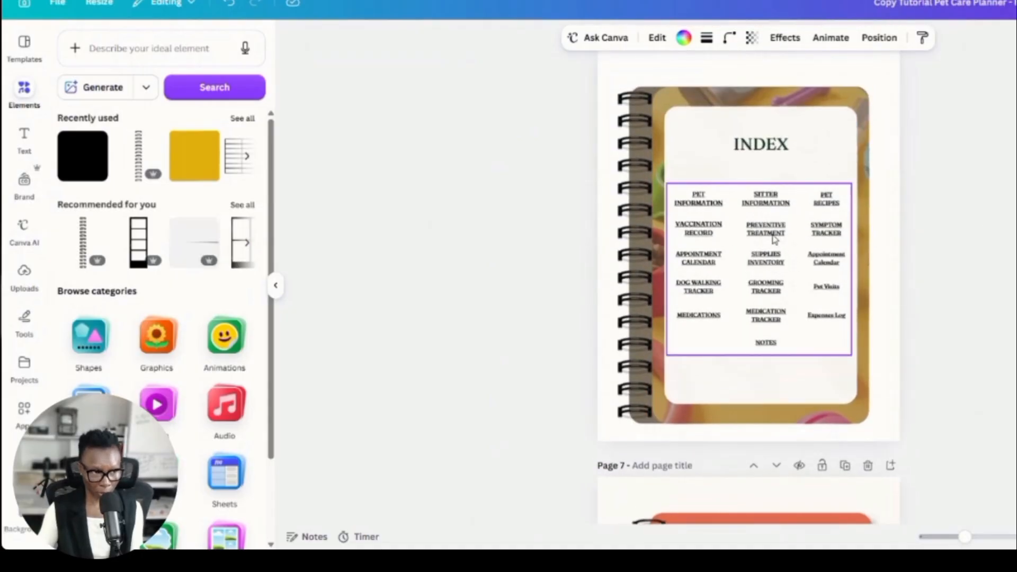
pyautogui.click(708, 208)
pyautogui.click(767, 207)
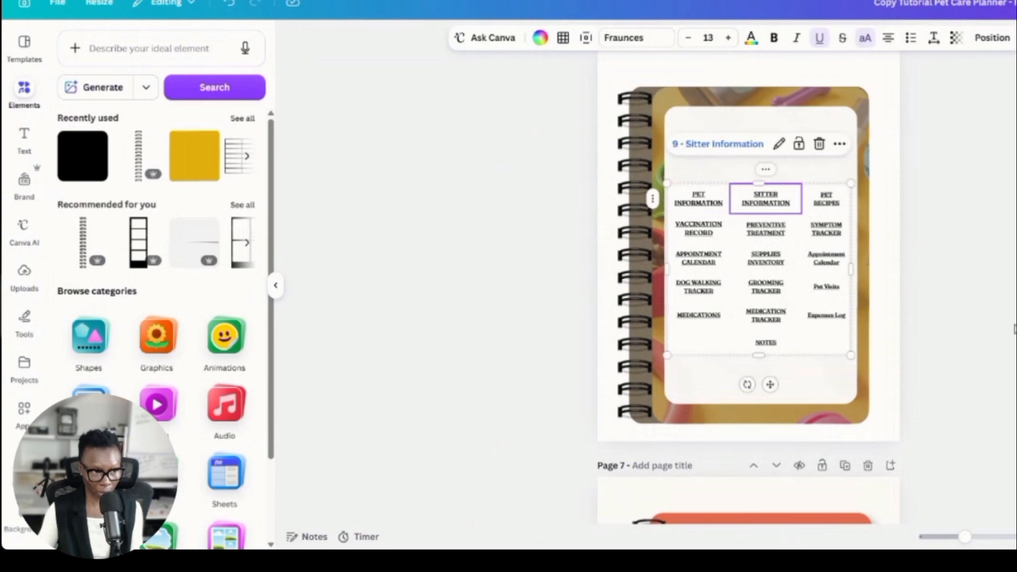
pyautogui.click(1014, 327)
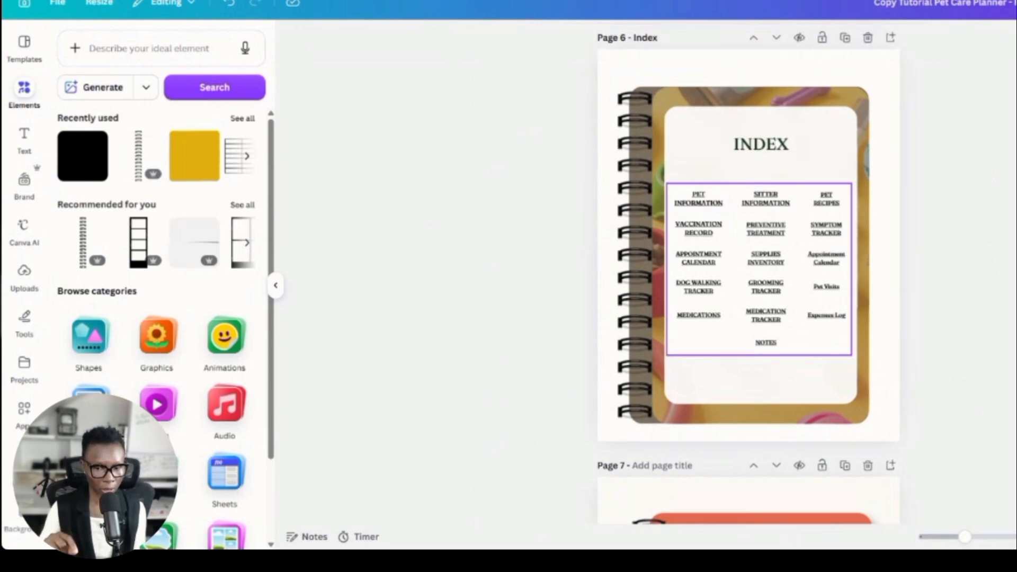
pyautogui.scroll(-8, 791, 298)
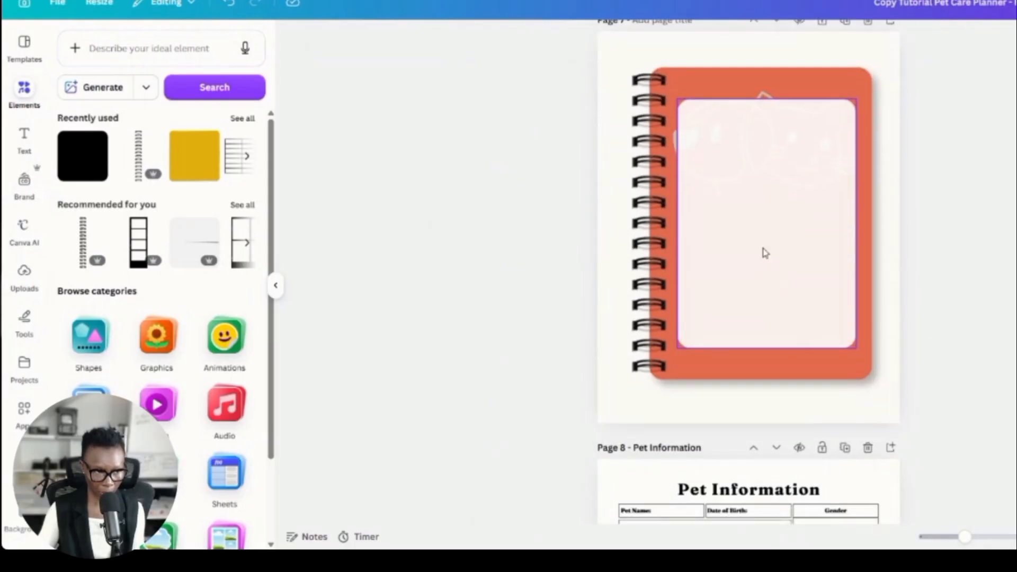
# Step: Search the elements for "table", insert the plain unfilled grid table on page 7 and fit it inside the pale panel
pyautogui.click(784, 233)
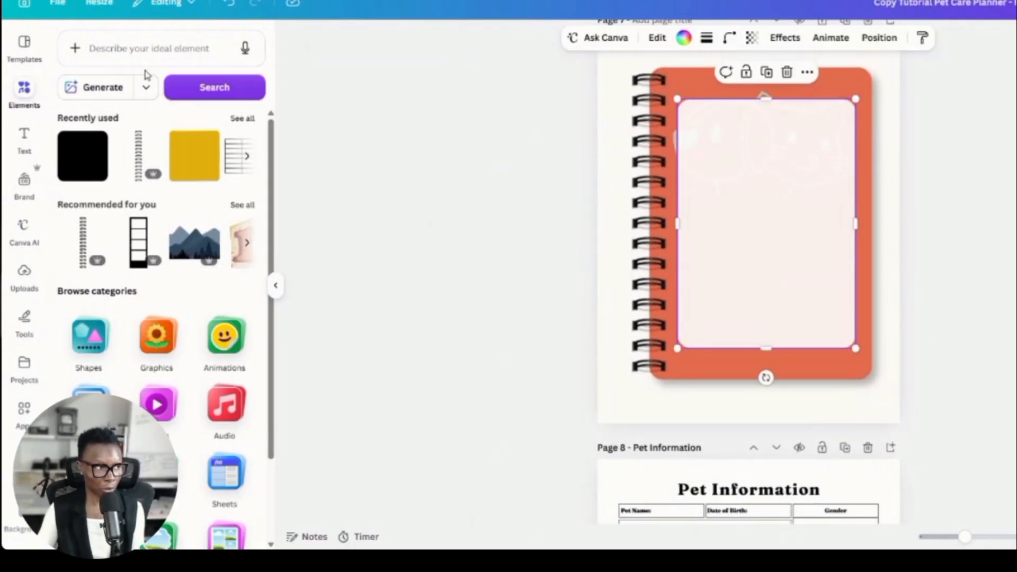
pyautogui.click(147, 53)
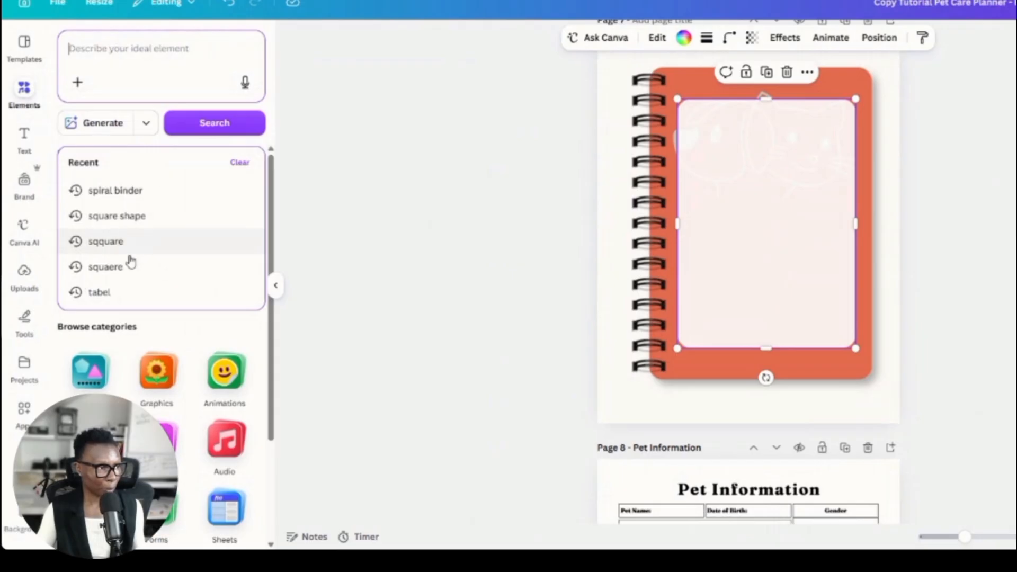
pyautogui.write('tabLE')
pyautogui.press('Return')
pyautogui.scroll(-8, 147, 297)
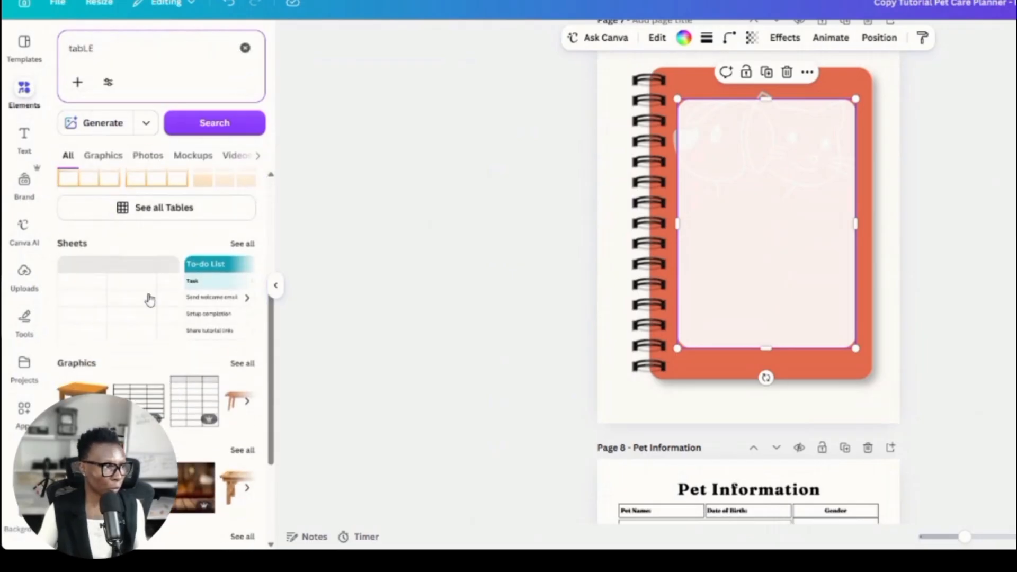
pyautogui.scroll(8, 154, 359)
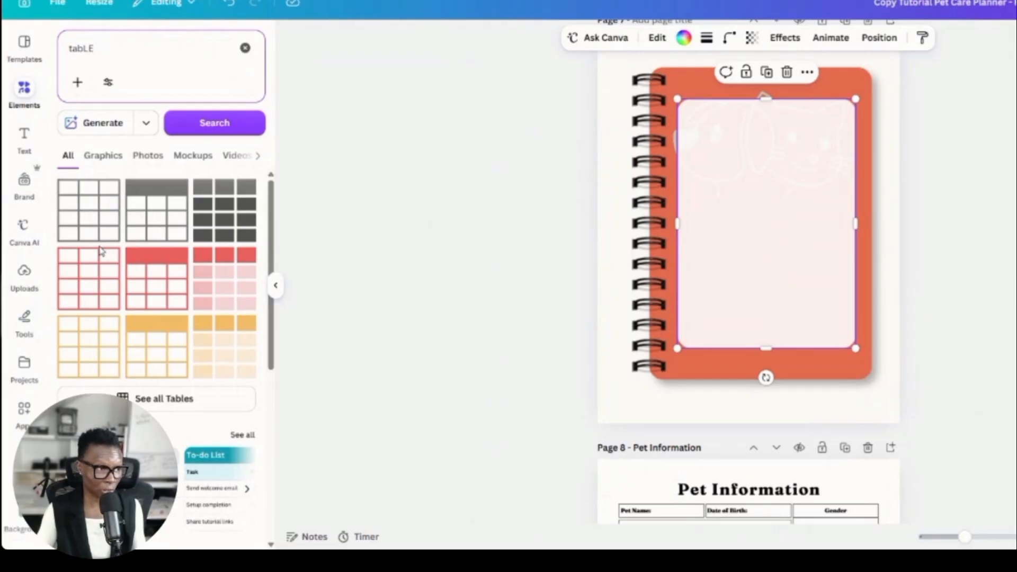
pyautogui.click(165, 398)
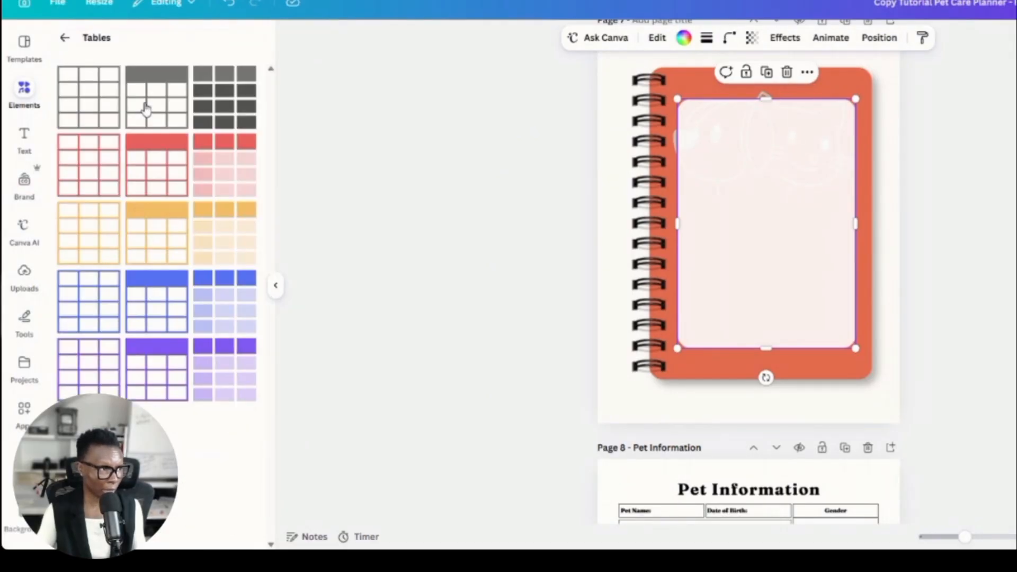
pyautogui.scroll(10, 798, 224)
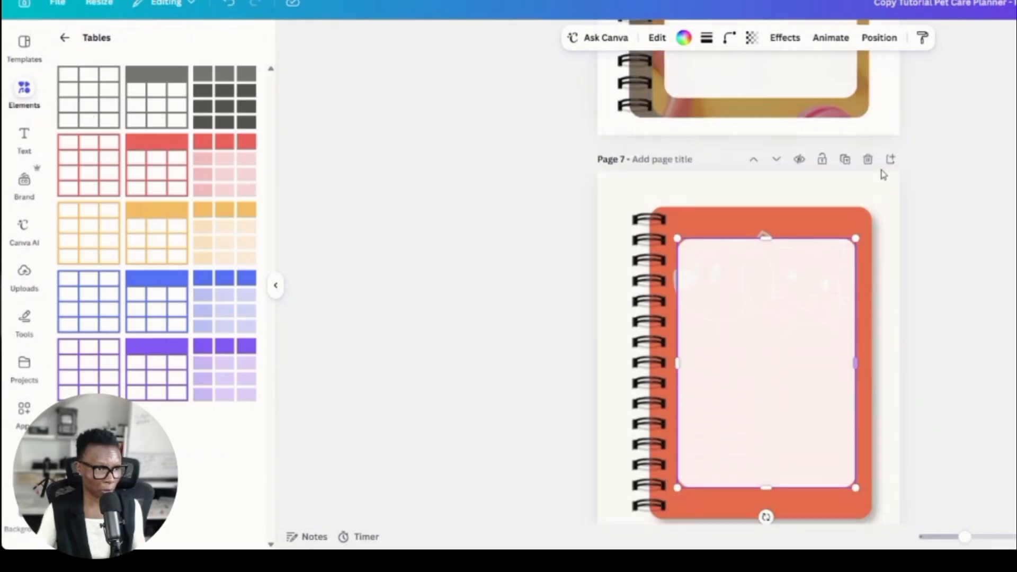
pyautogui.scroll(-8, 784, 209)
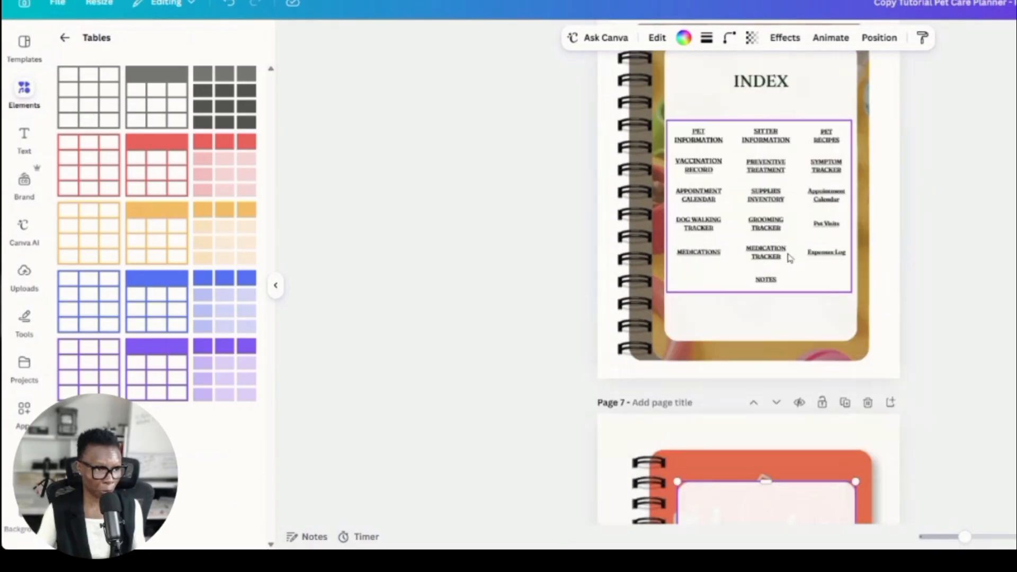
pyautogui.click(76, 45)
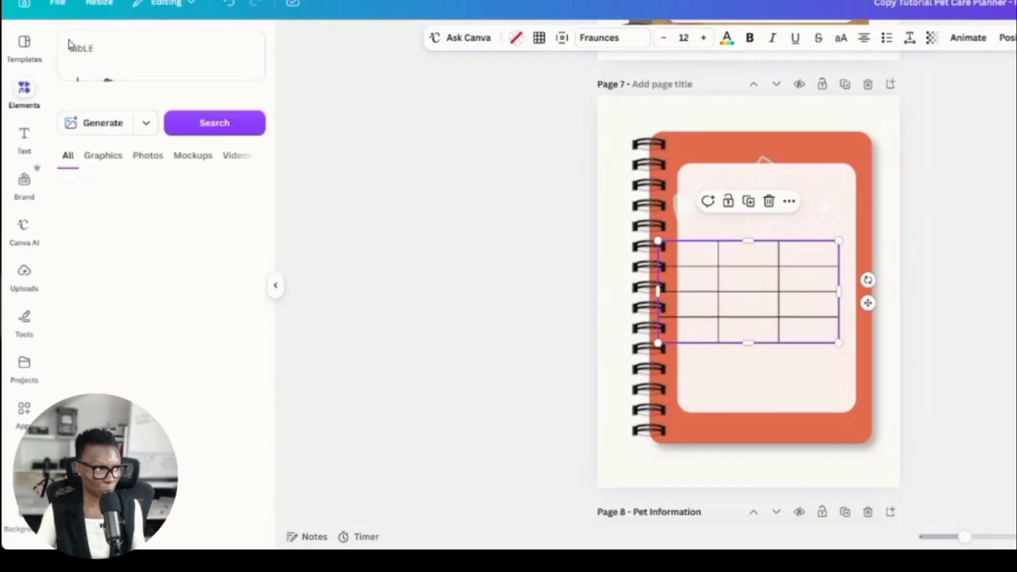
pyautogui.click(761, 286)
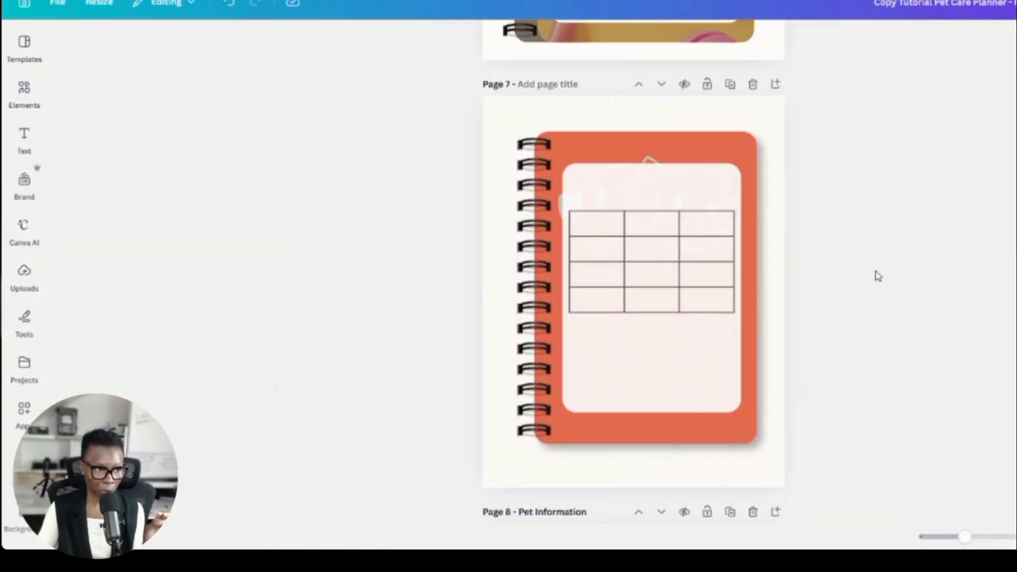
pyautogui.scroll(2, 874, 286)
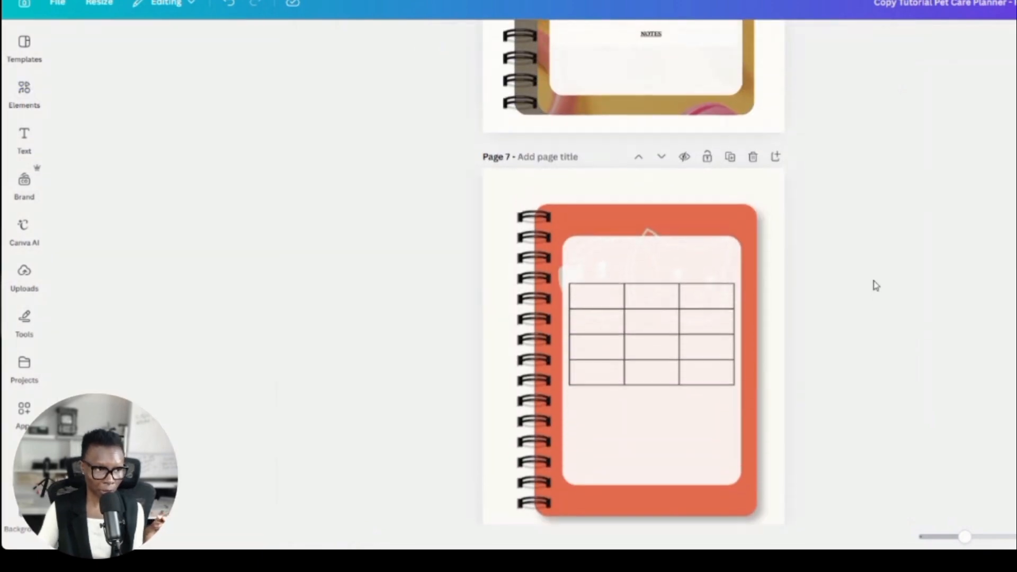
pyautogui.scroll(-2, 875, 287)
pyautogui.scroll(2, 874, 286)
pyautogui.scroll(-2, 872, 286)
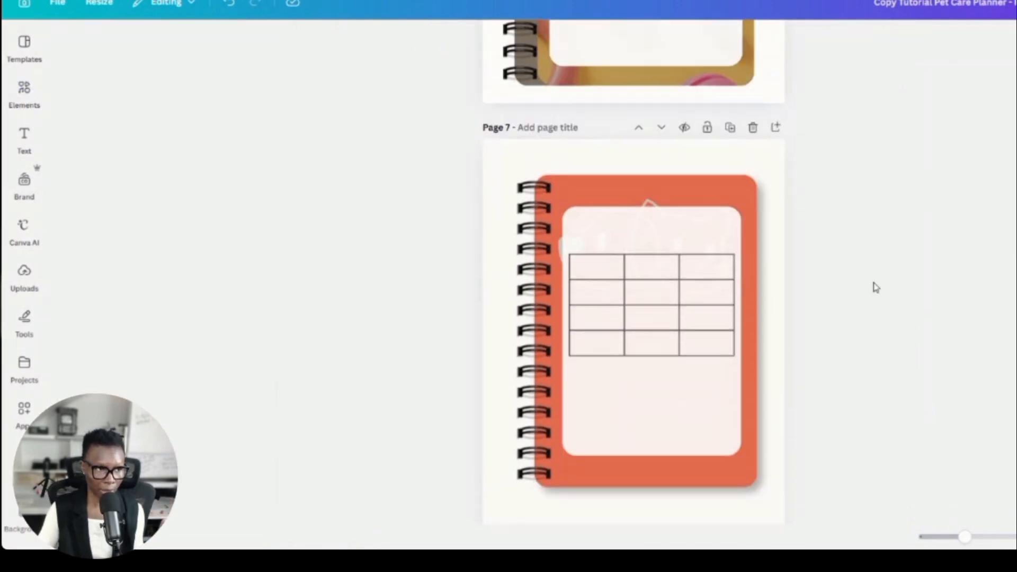
pyautogui.scroll(3, 871, 286)
pyautogui.scroll(2, 665, 113)
pyautogui.scroll(-4, 797, 234)
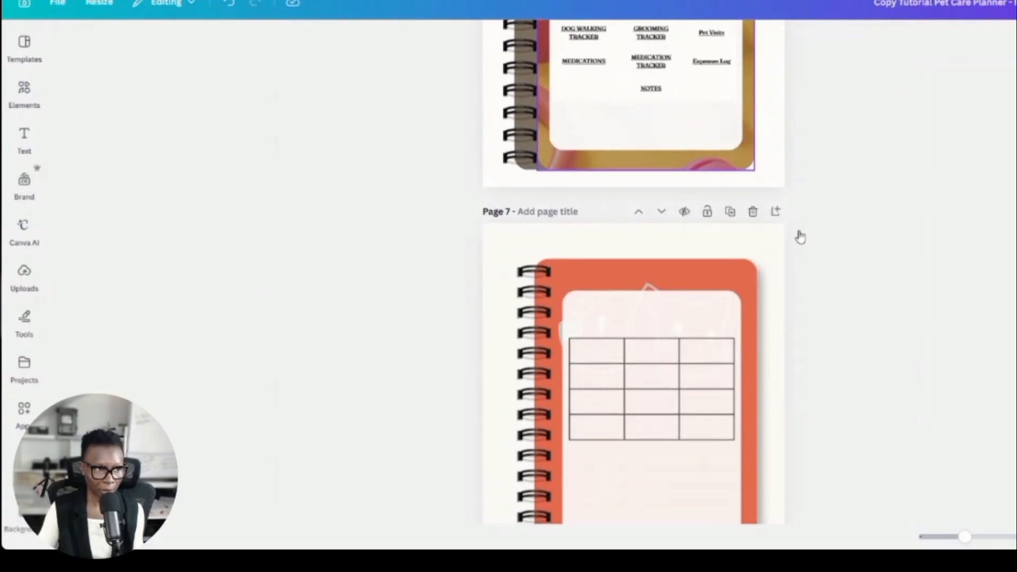
pyautogui.scroll(-2, 854, 272)
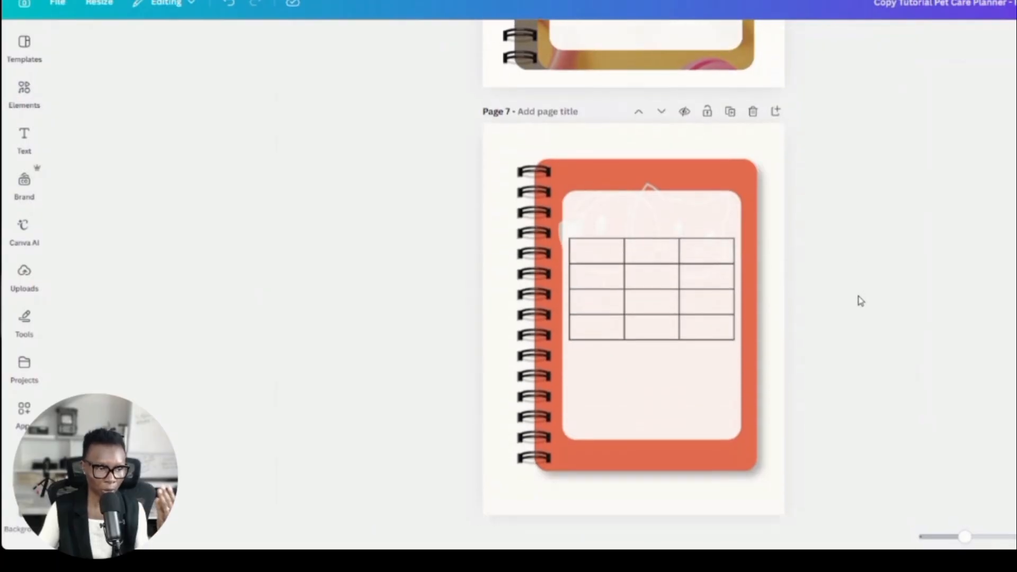
# Step: Move the table on page 7 slightly up within the panel and stretch its bottom row to a height of about 0.9
pyautogui.click(654, 289)
pyautogui.moveTo(654, 289); pyautogui.dragTo(654, 280)
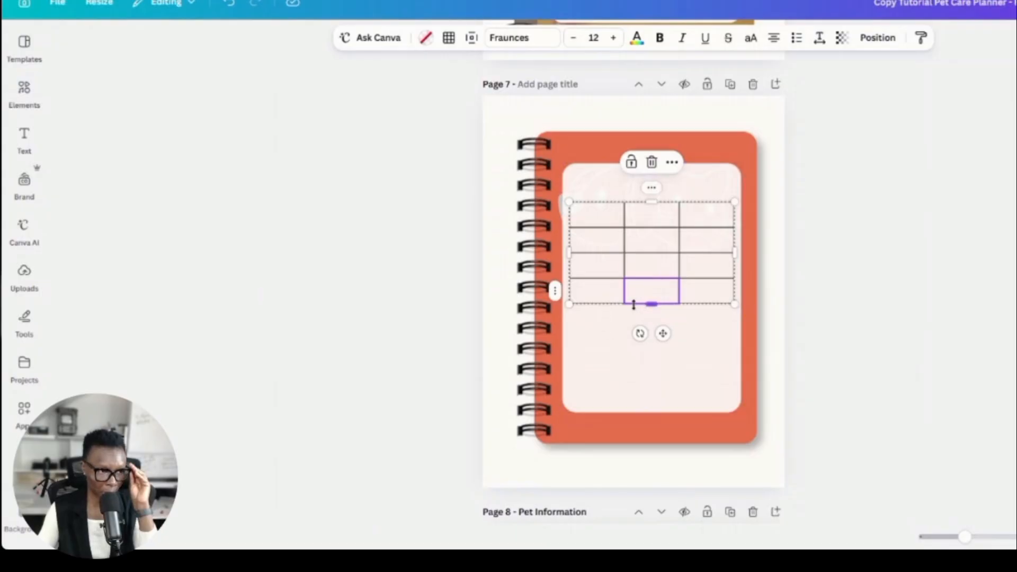
pyautogui.moveTo(654, 306)
pyautogui.mouseDown()
pyautogui.moveTo(651, 356)
pyautogui.moveTo(651, 304)
pyautogui.moveTo(651, 314)
pyautogui.mouseUp()
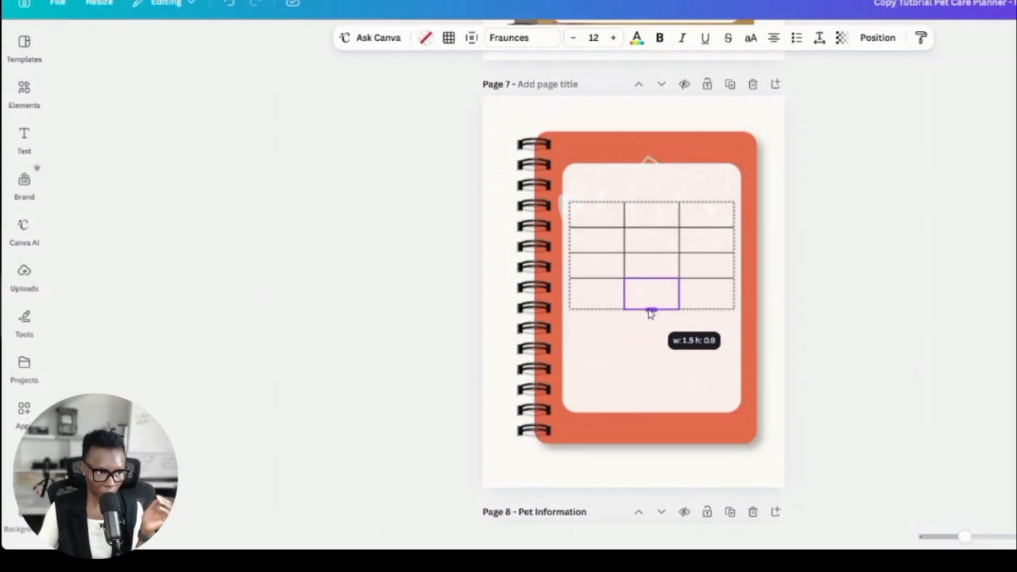
pyautogui.moveTo(581, 314); pyautogui.dragTo(583, 315)
pyautogui.click(874, 328)
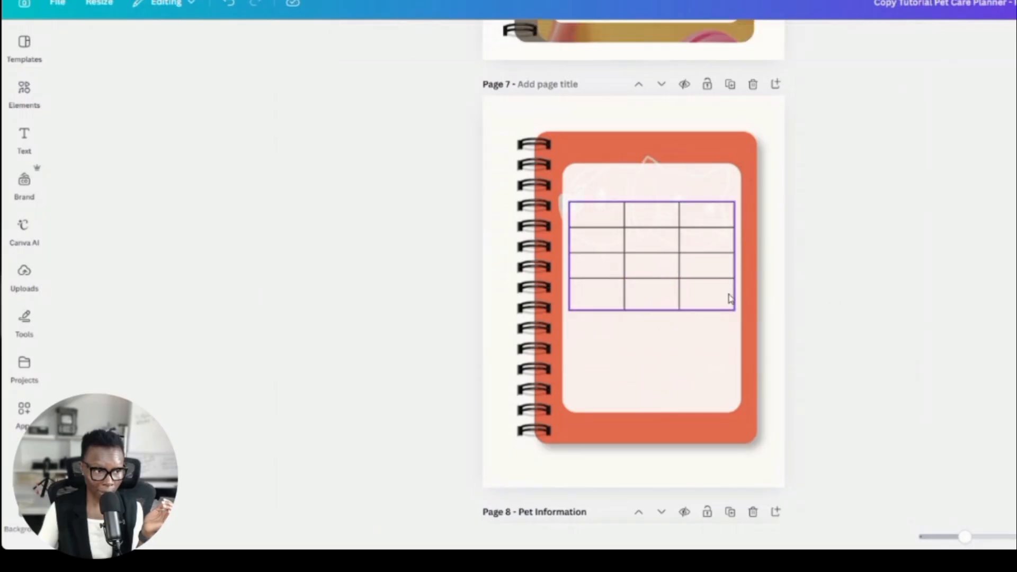
# Step: Add a fourth column and a fifth row to the table on page 7
pyautogui.click(702, 209)
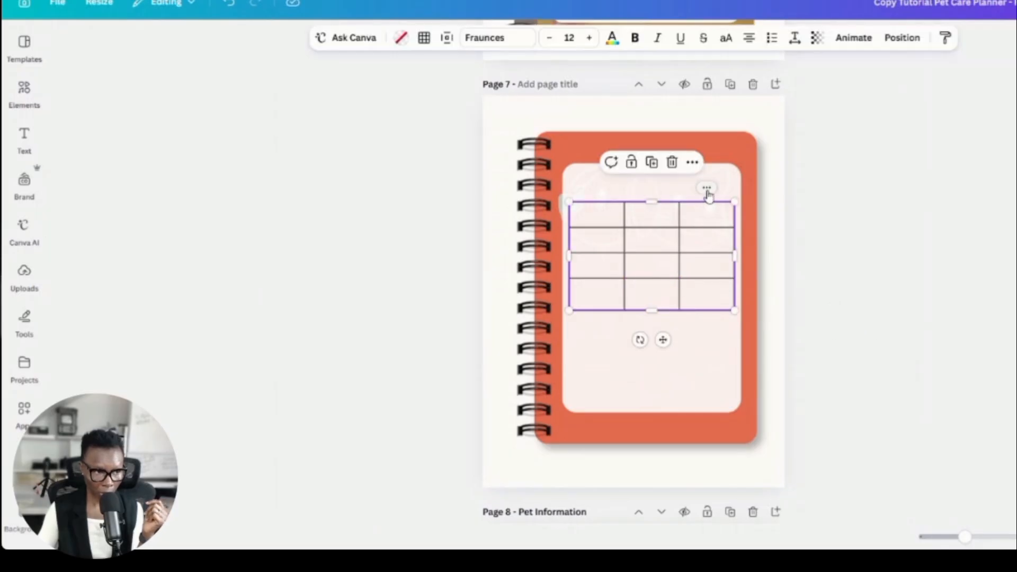
pyautogui.click(706, 189)
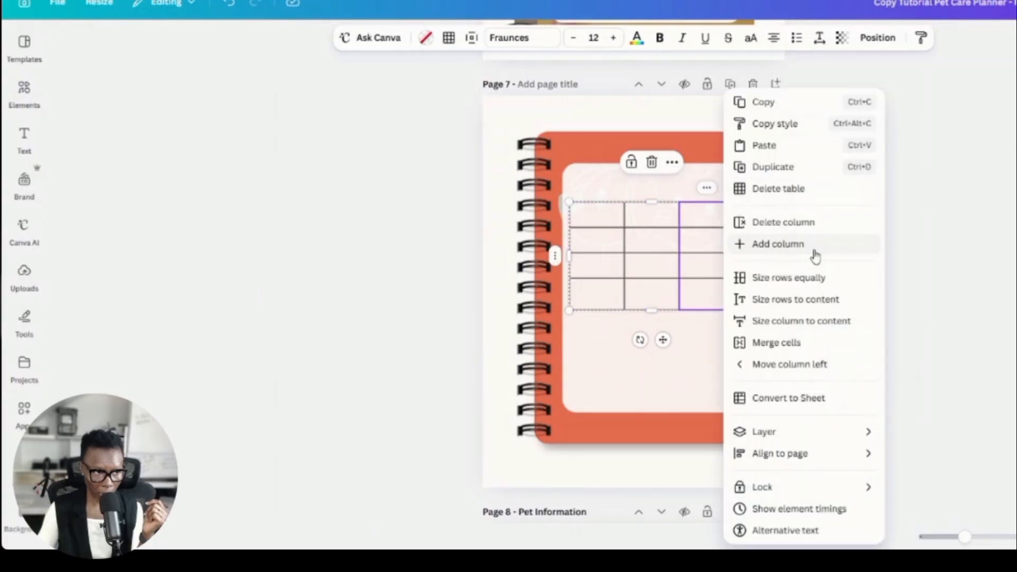
pyautogui.click(778, 244)
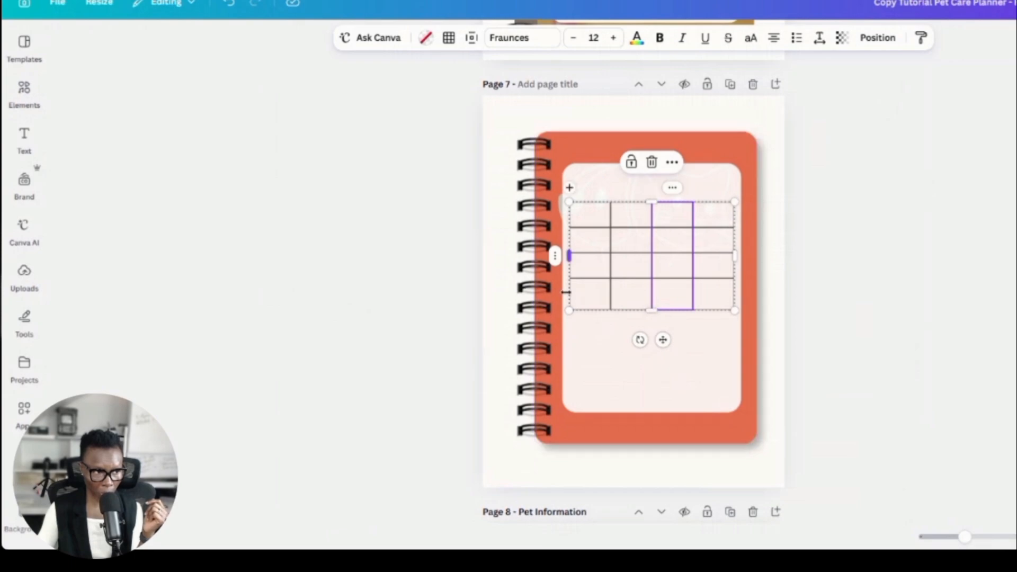
pyautogui.click(568, 292)
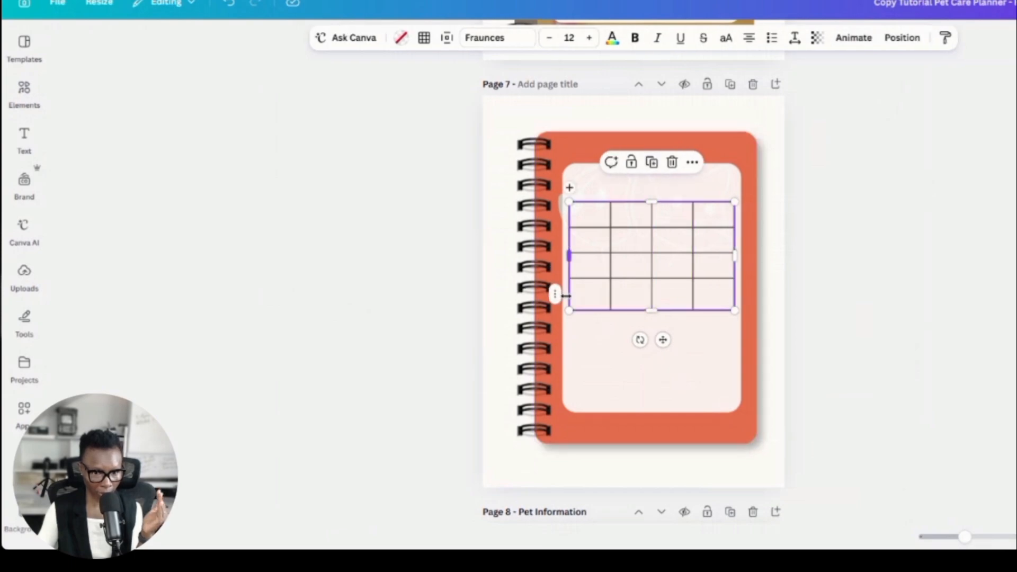
pyautogui.click(556, 294)
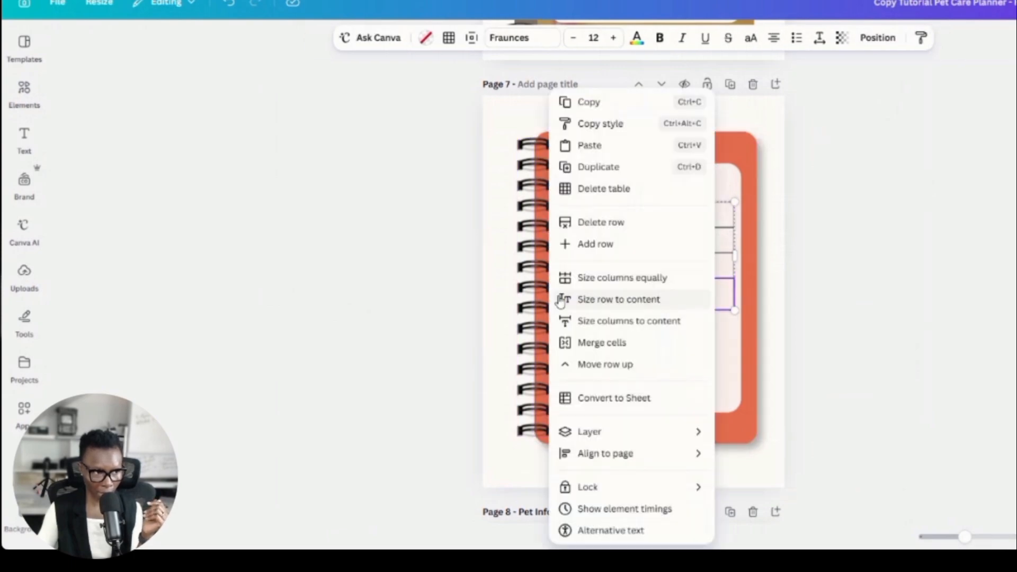
pyautogui.click(604, 245)
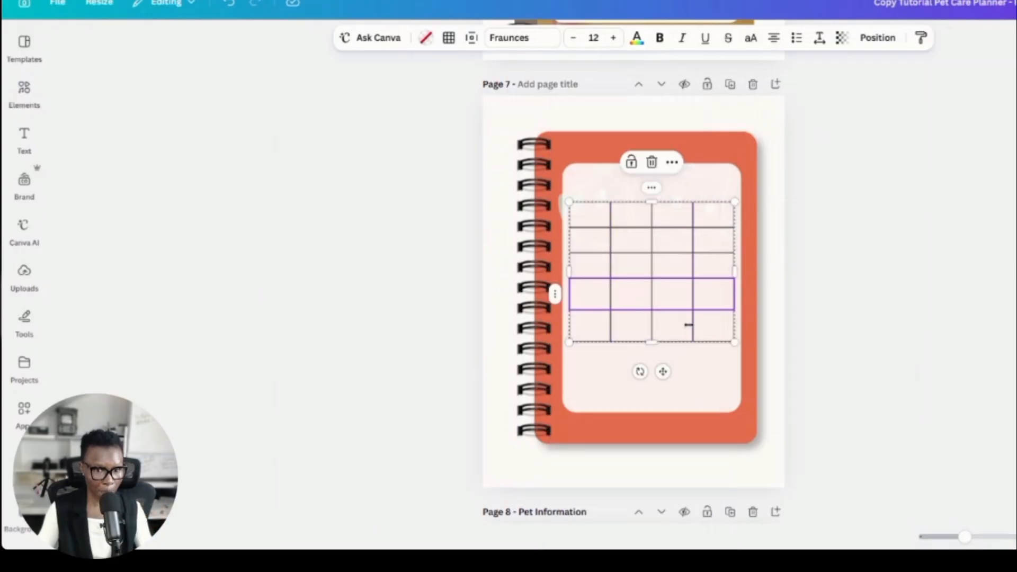
# Step: Examine the entries of the INDEX table on page 6 and the planner pages they link to
pyautogui.scroll(6, 673, 270)
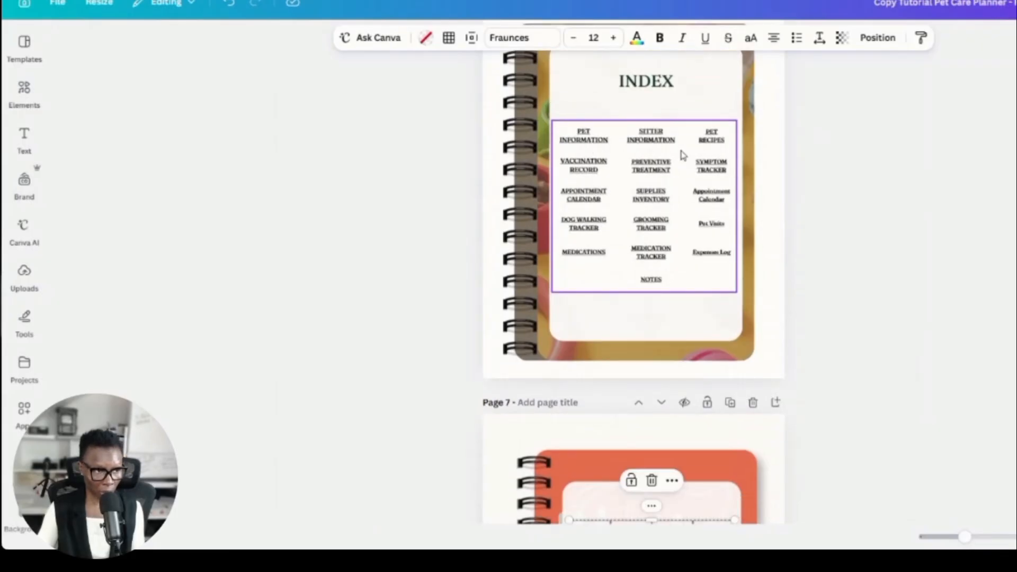
pyautogui.click(579, 146)
pyautogui.click(648, 139)
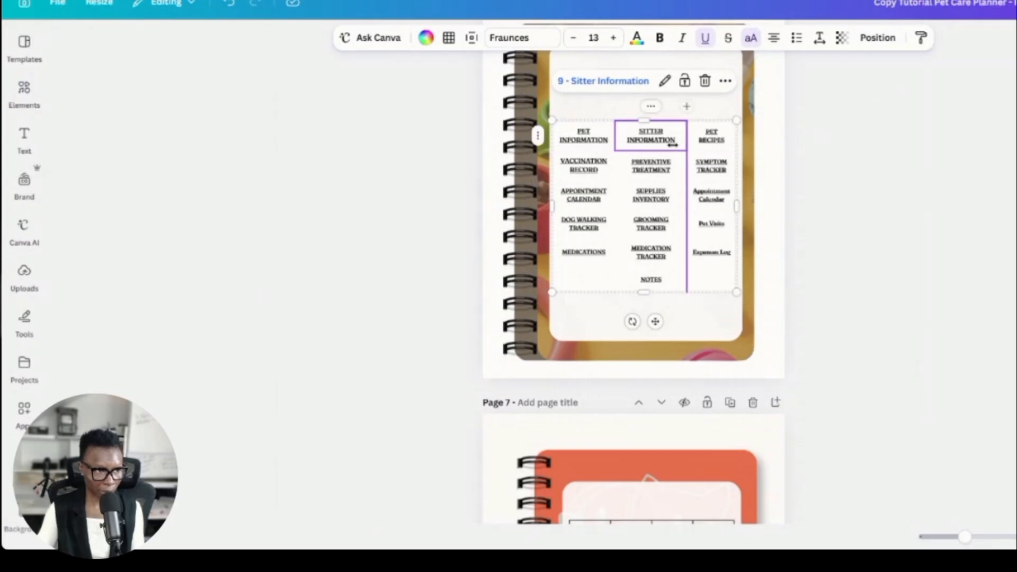
pyautogui.click(584, 145)
pyautogui.click(578, 164)
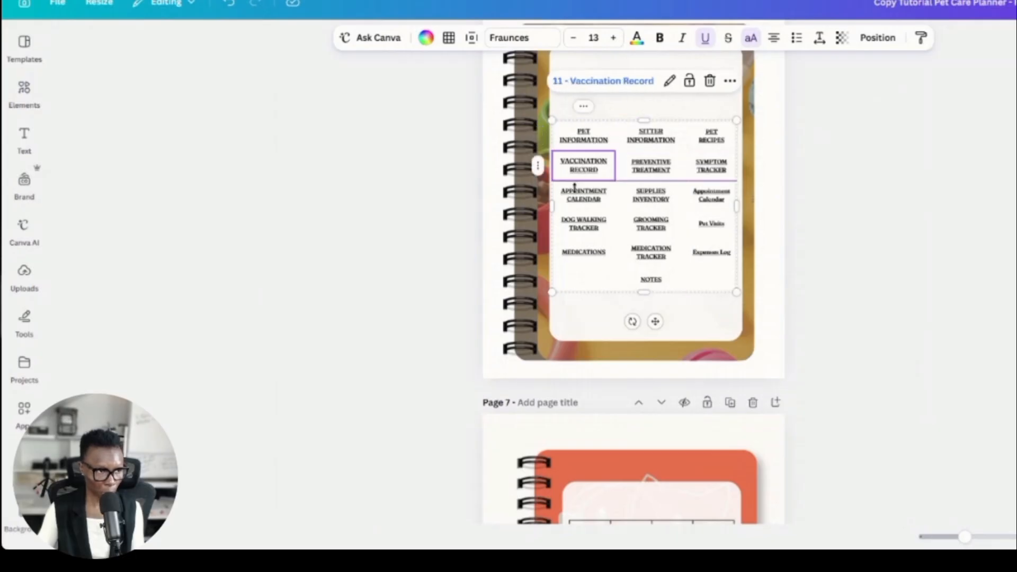
pyautogui.click(578, 194)
pyautogui.click(575, 224)
pyautogui.click(580, 249)
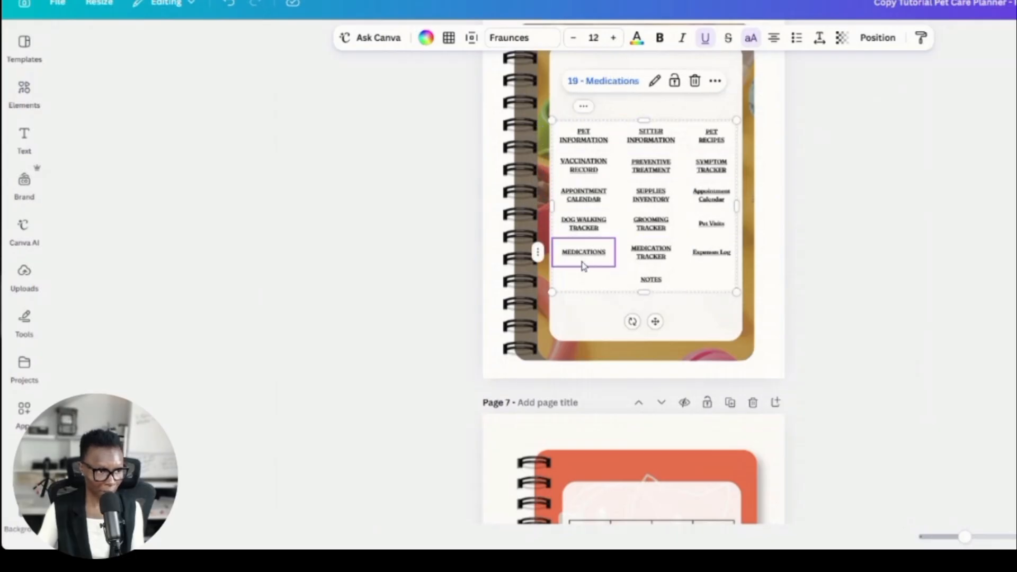
pyautogui.click(583, 277)
pyautogui.click(919, 301)
# Step: Delete the rightmost column of the table on page 7
pyautogui.scroll(-2, 895, 284)
pyautogui.scroll(-2, 894, 284)
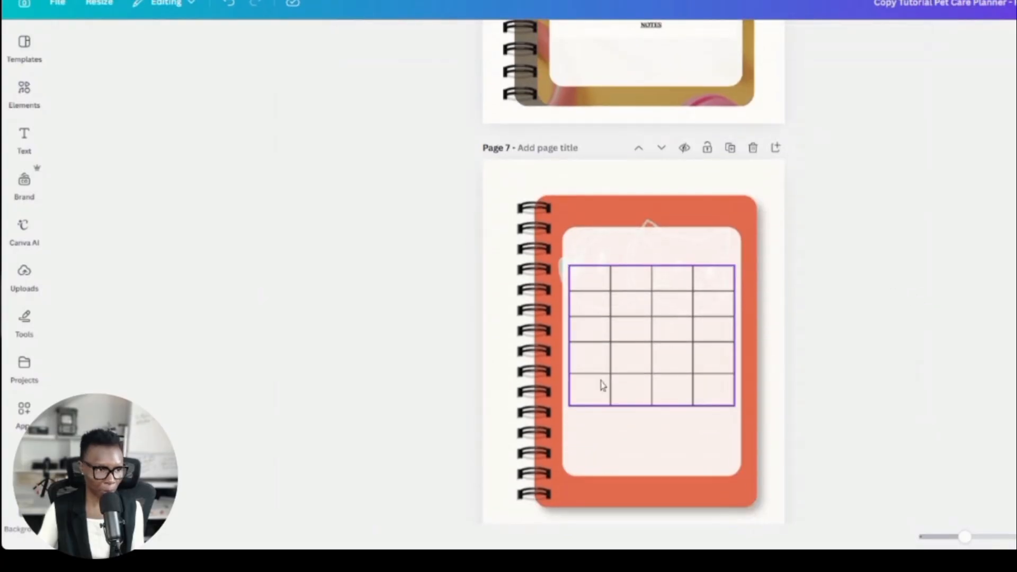
pyautogui.click(633, 280)
pyautogui.moveTo(713, 266)
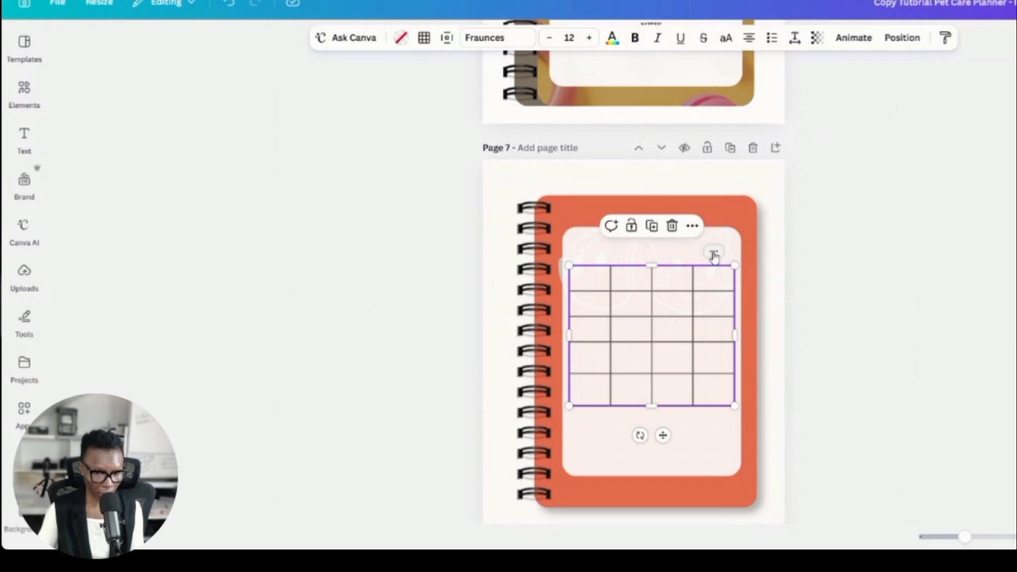
pyautogui.click(713, 256)
pyautogui.click(794, 223)
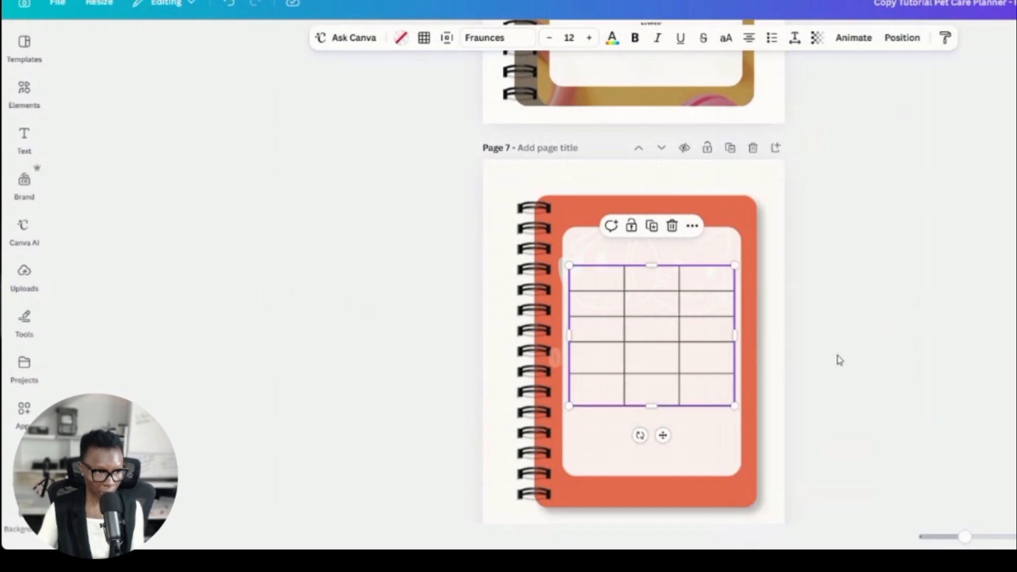
# Step: Add a sixth row at the bottom of the table on page 7
pyautogui.click(839, 361)
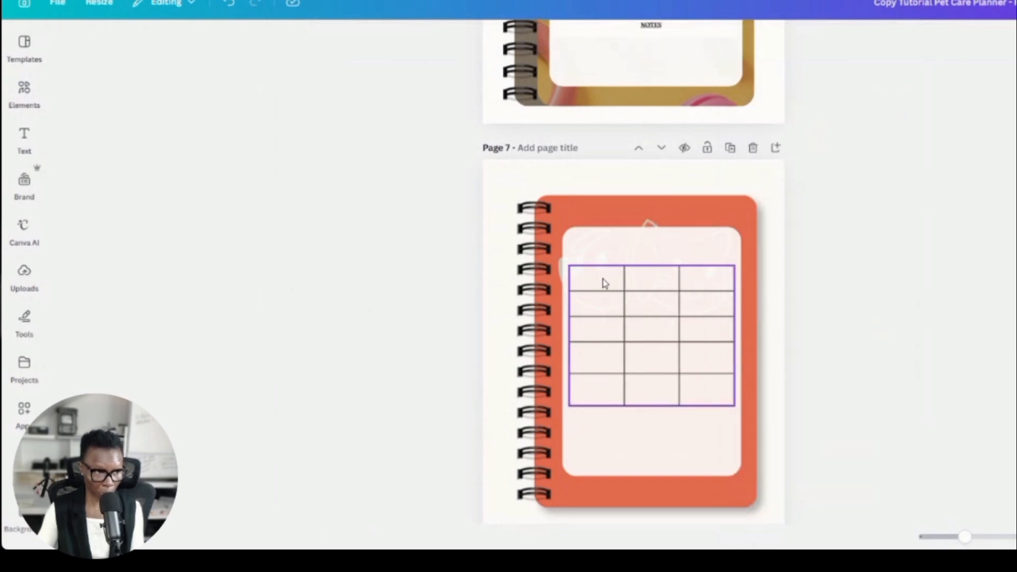
pyautogui.click(573, 398)
pyautogui.click(555, 393)
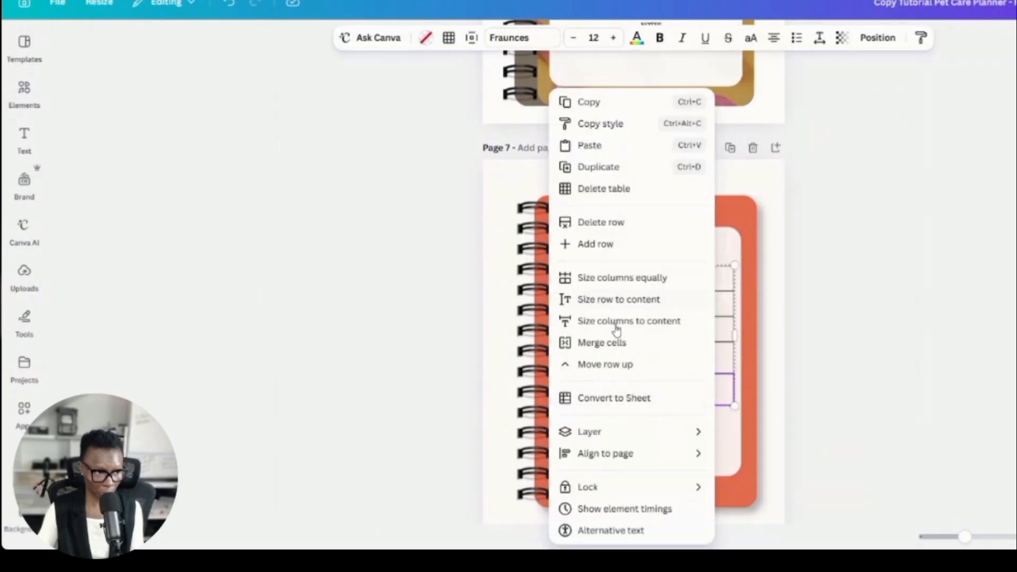
pyautogui.click(605, 245)
pyautogui.click(818, 429)
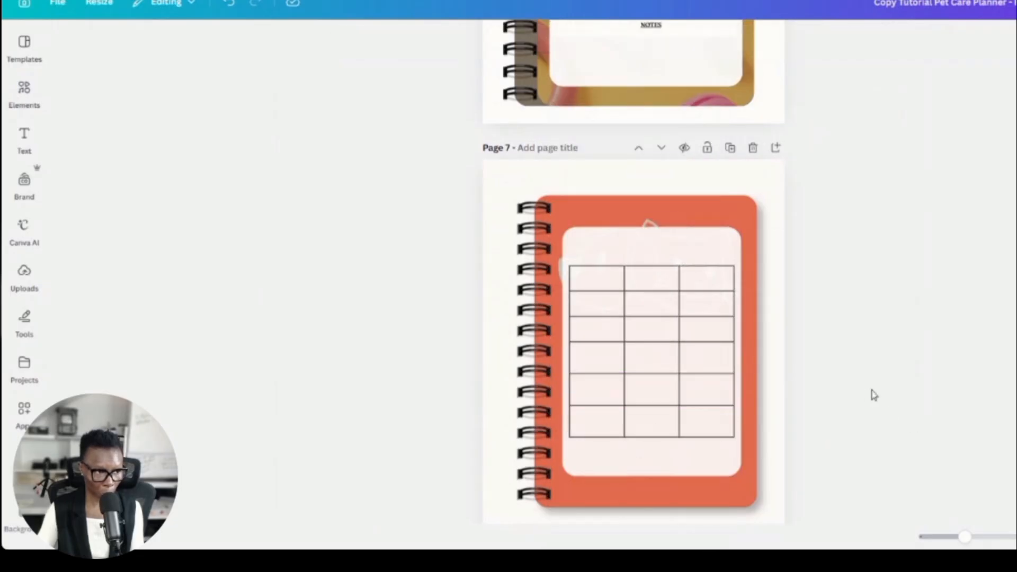
# Step: Duplicate the INDEX heading from page 6 and place the copy at the top of the orange notebook on page 7
pyautogui.scroll(5, 668, 352)
pyautogui.scroll(-5, 661, 286)
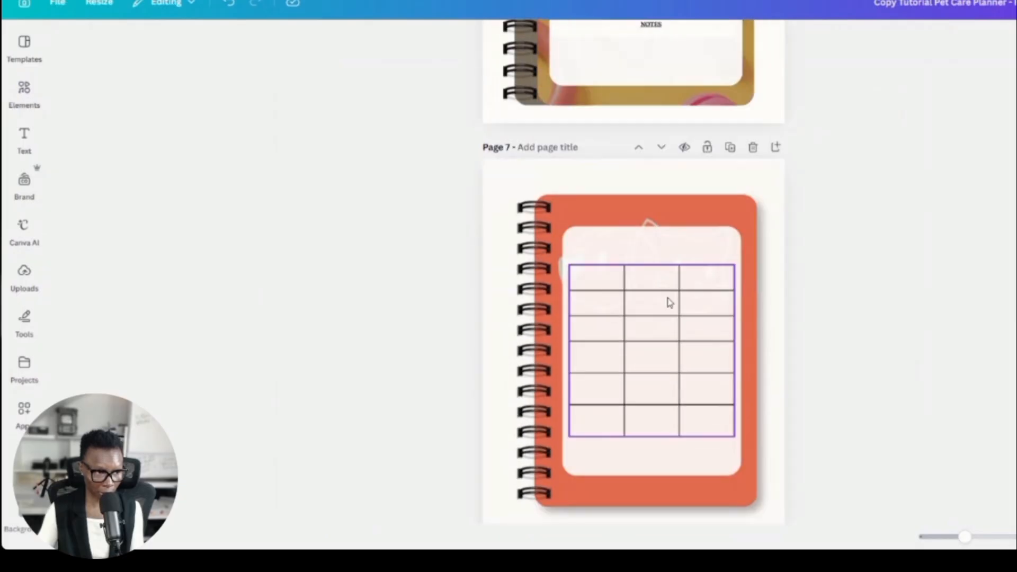
pyautogui.scroll(2, 668, 297)
pyautogui.scroll(2, 668, 292)
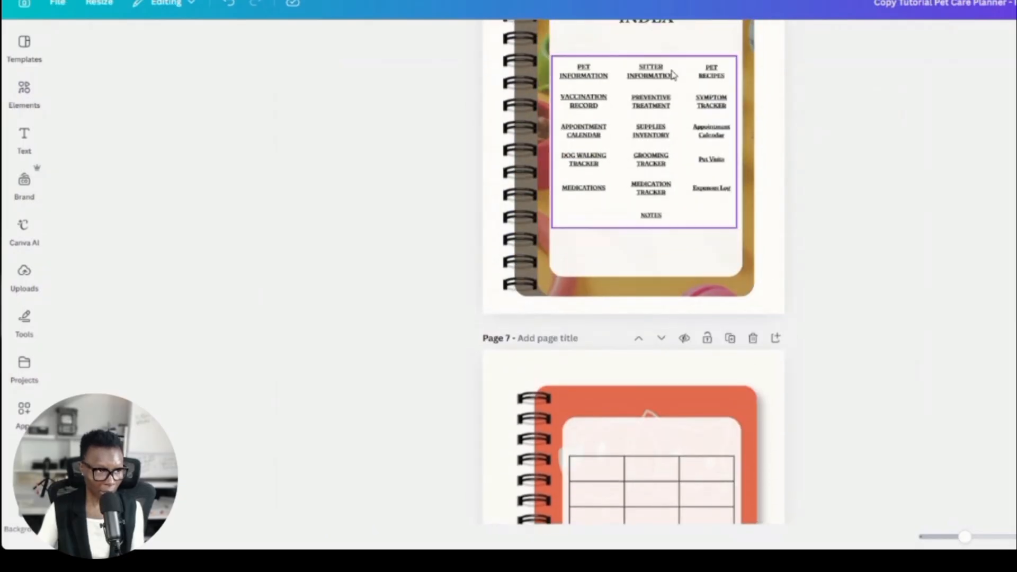
pyautogui.scroll(3, 670, 74)
pyautogui.click(646, 148)
pyautogui.click(680, 108)
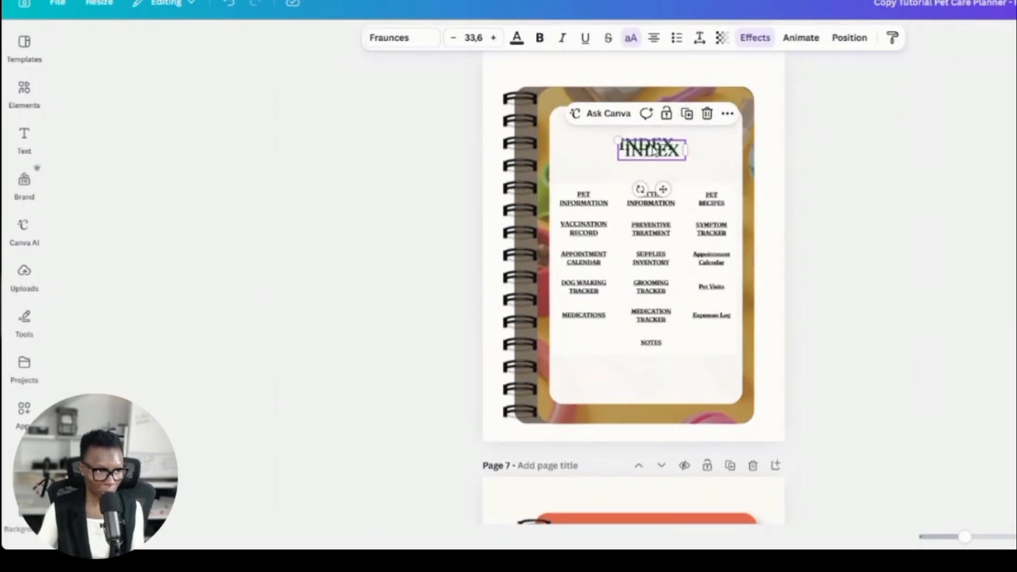
pyautogui.moveTo(648, 149); pyautogui.dragTo(634, 516)
pyautogui.scroll(-2, 916, 429)
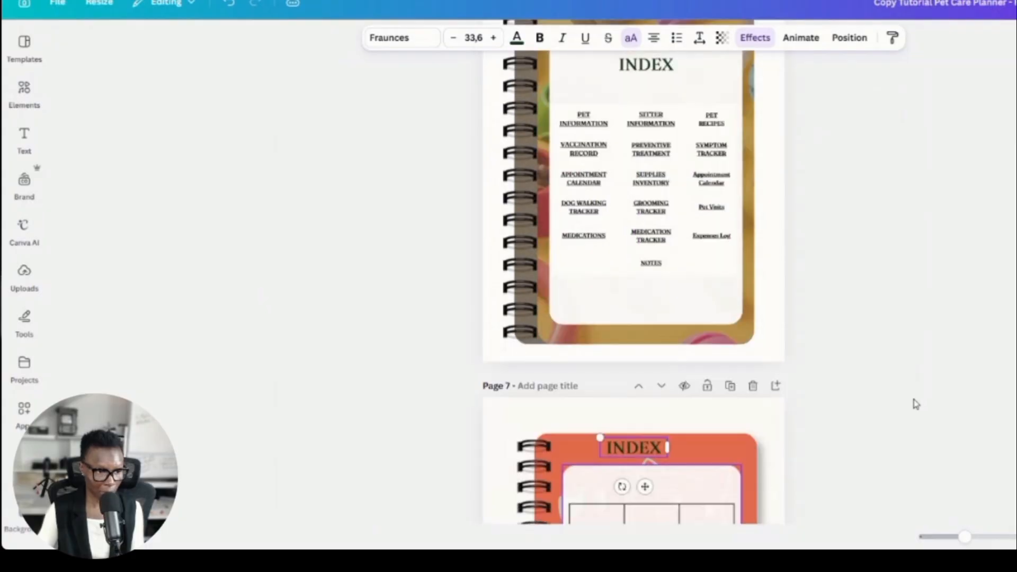
pyautogui.scroll(-5, 900, 386)
pyautogui.click(950, 317)
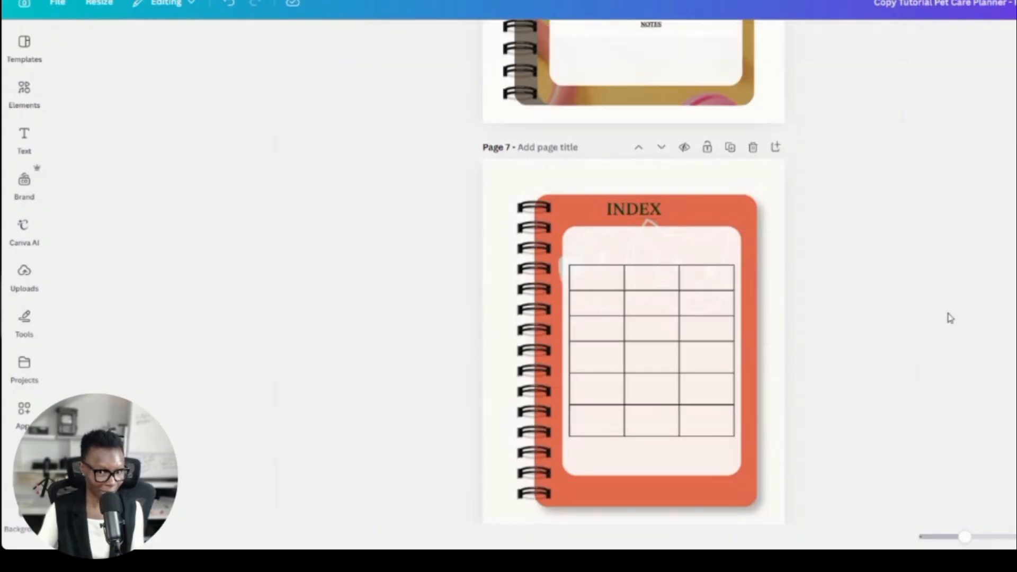
# Step: Centre the INDEX heading inside the light panel just above the table and extend the panel's top edge slightly upward
pyautogui.click(622, 215)
pyautogui.moveTo(629, 218)
pyautogui.mouseDown()
pyautogui.moveTo(641, 228)
pyautogui.moveTo(643, 215)
pyautogui.mouseUp()
pyautogui.click(848, 267)
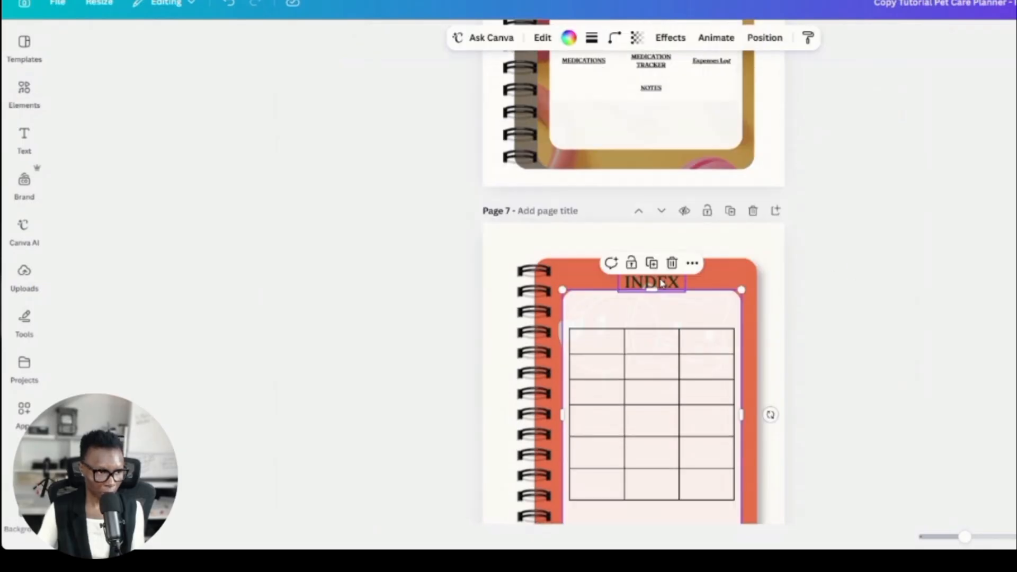
pyautogui.moveTo(656, 282); pyautogui.dragTo(658, 303)
pyautogui.click(673, 299)
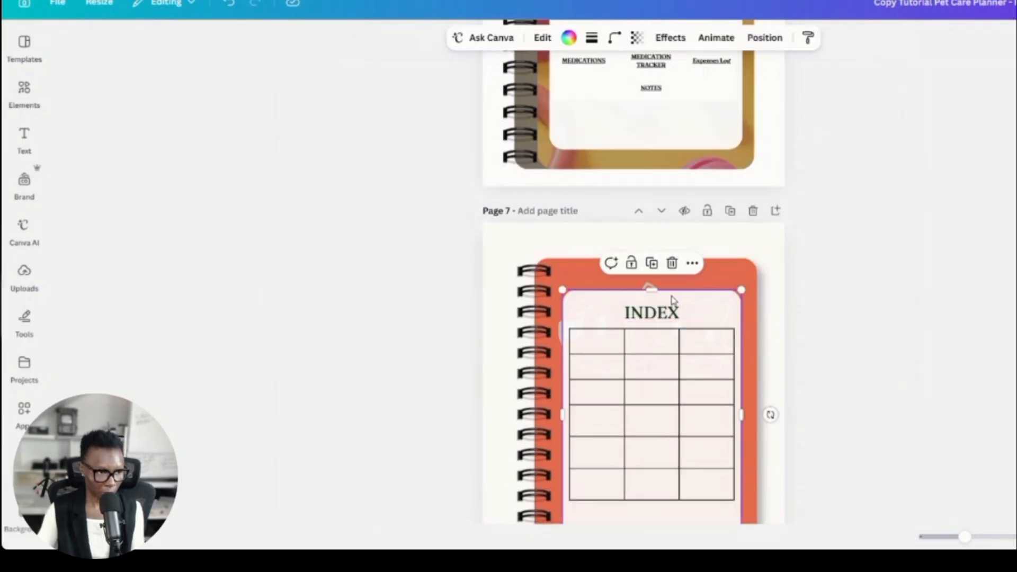
pyautogui.click(962, 350)
pyautogui.scroll(-1, 964, 347)
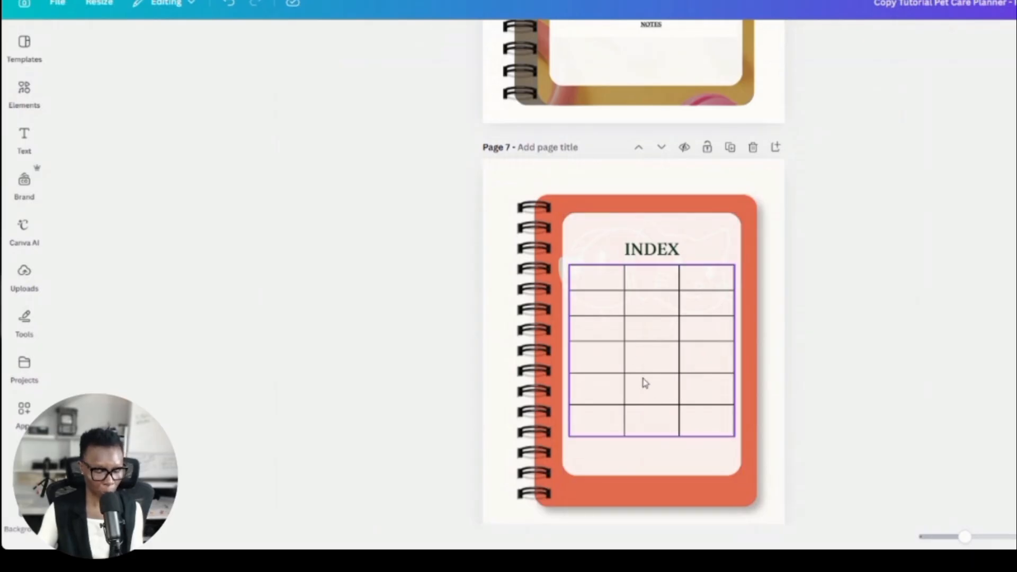
# Step: Set the borders of the page 7 table to off-white and fill its cells with white so the grid blends in
pyautogui.scroll(5, 654, 293)
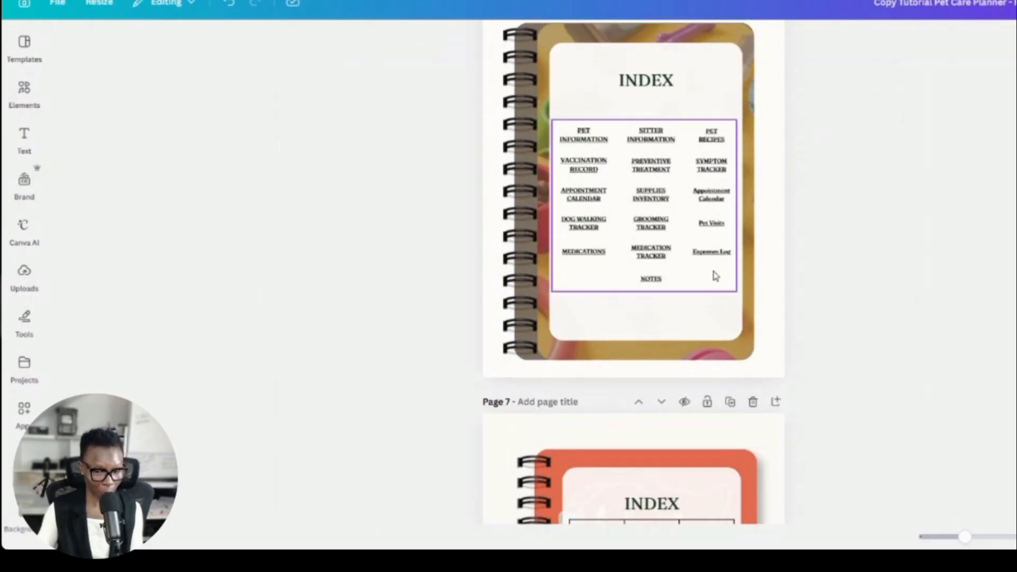
pyautogui.scroll(-6, 893, 302)
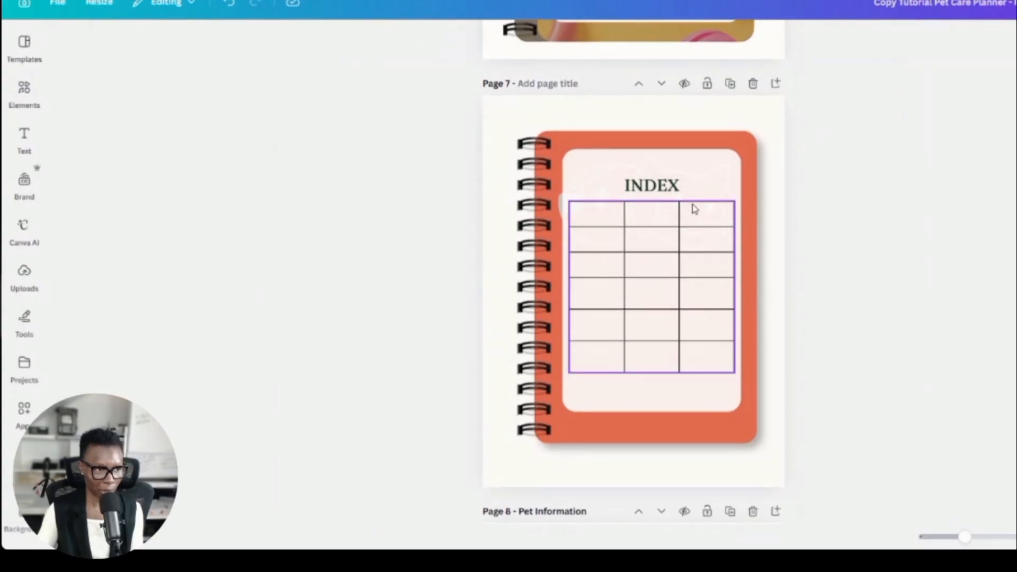
pyautogui.click(704, 207)
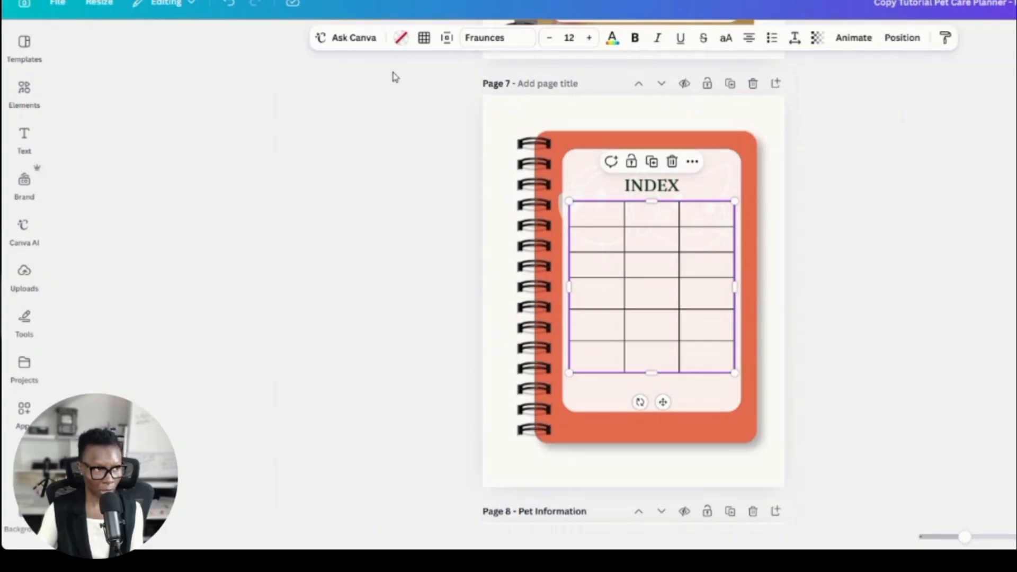
pyautogui.click(445, 47)
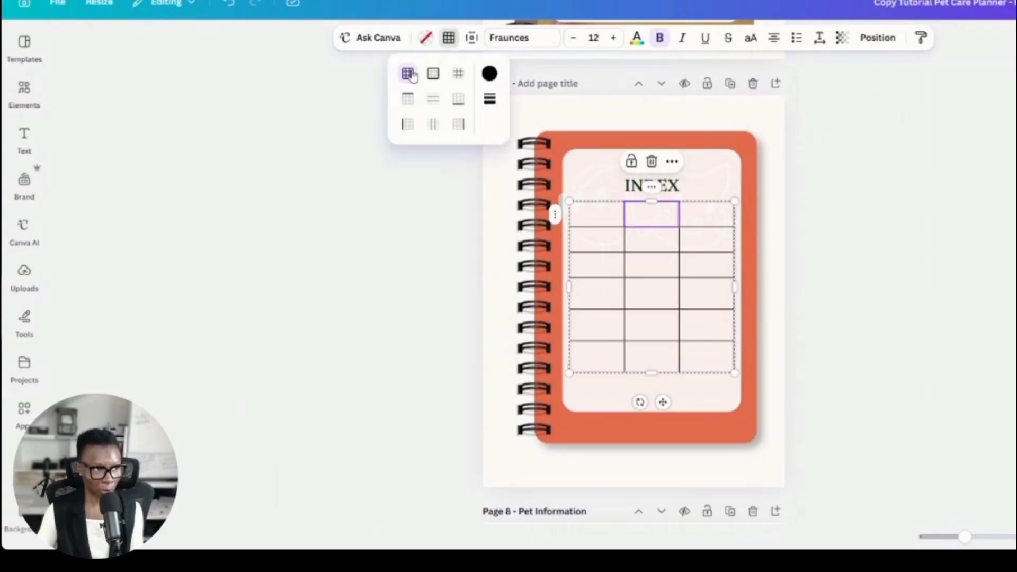
pyautogui.click(489, 76)
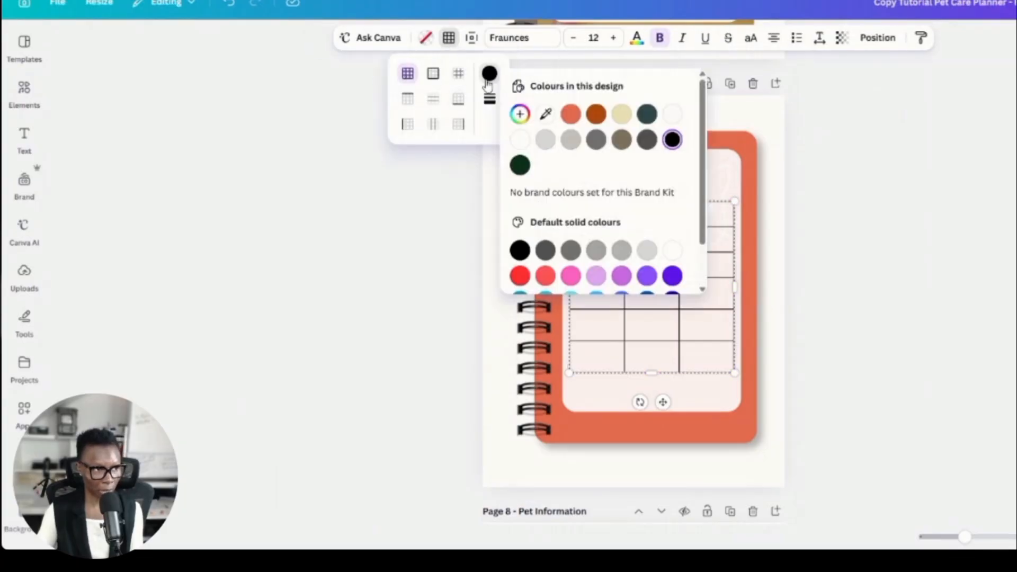
pyautogui.click(523, 141)
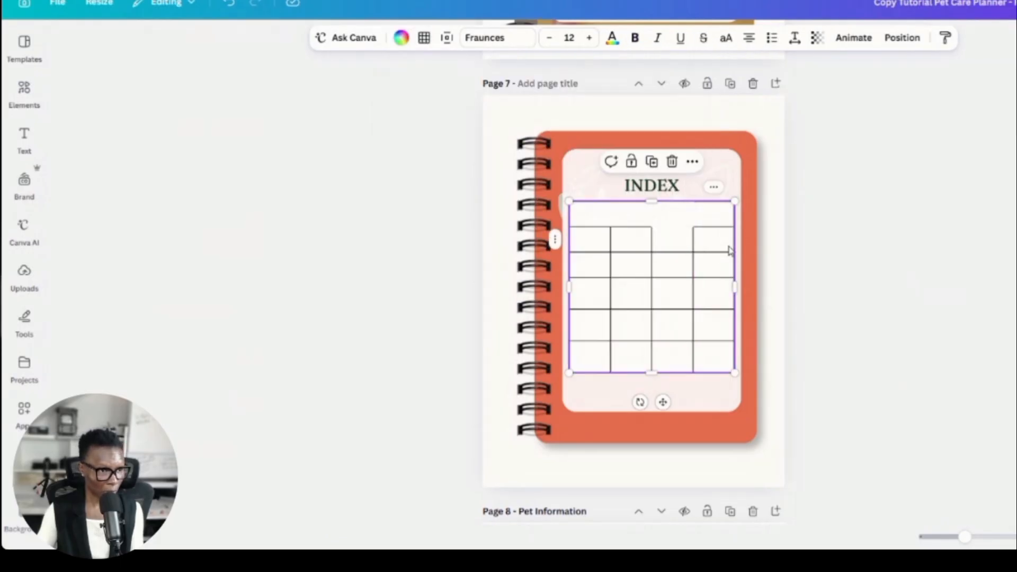
pyautogui.click(401, 42)
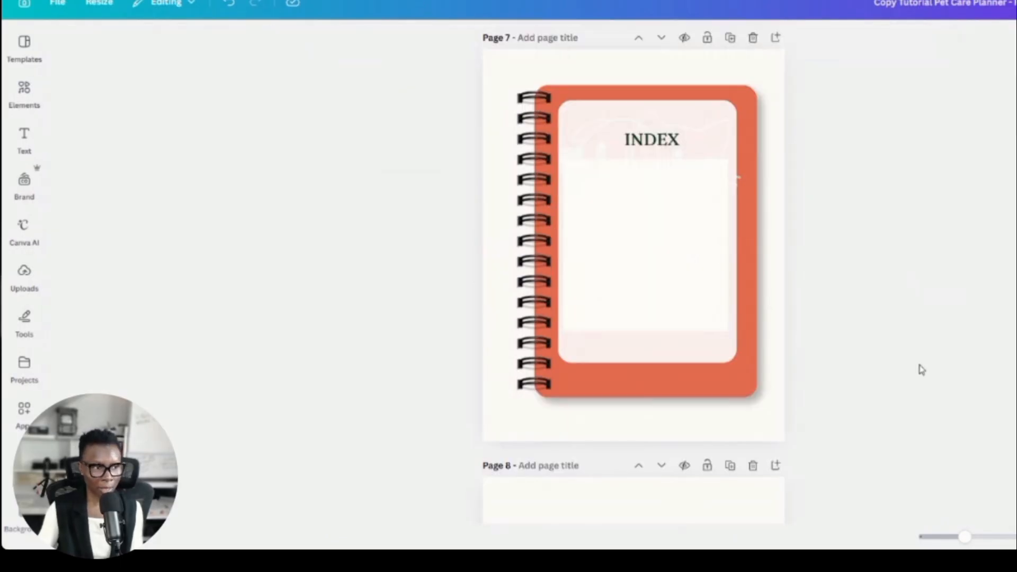
pyautogui.moveTo(683, 254)
pyautogui.mouseDown()
pyautogui.moveTo(692, 261)
pyautogui.moveTo(678, 257)
pyautogui.moveTo(683, 266)
pyautogui.mouseUp()
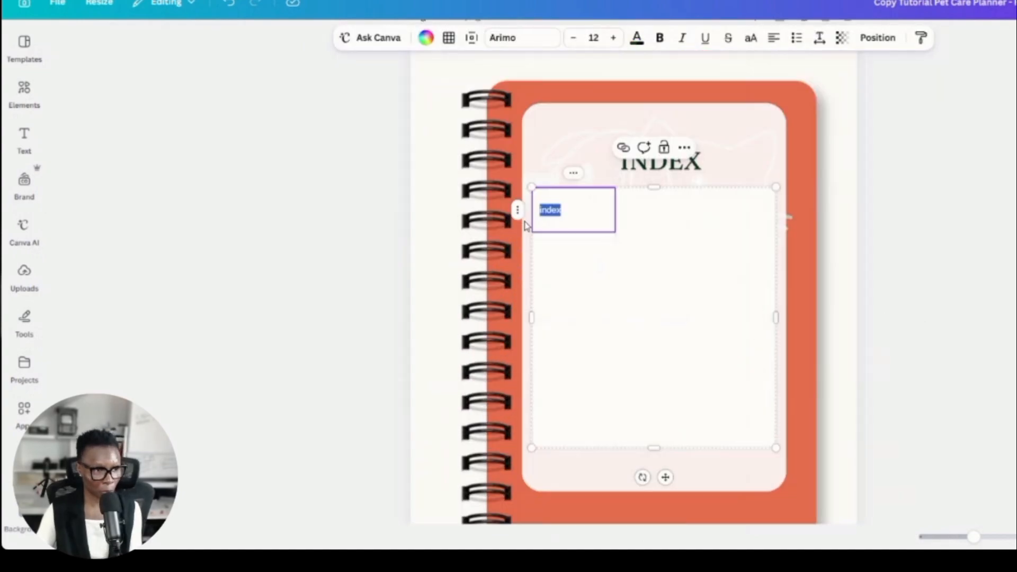
# Step: Examine the Pet Information page and the page titles in the original template planner through Vaccination Record
pyautogui.scroll(-10, 769, 373)
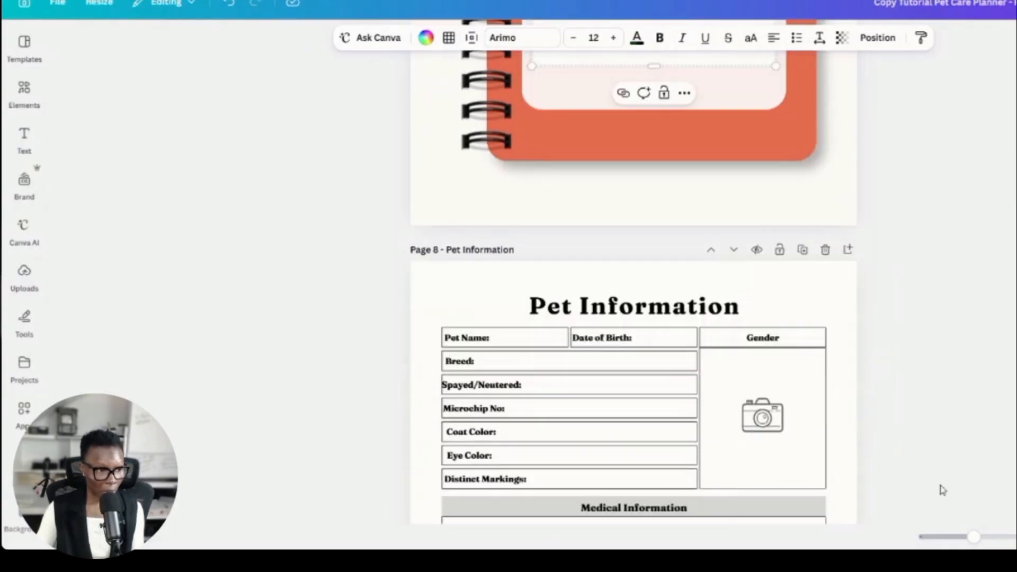
pyautogui.scroll(-3, 941, 490)
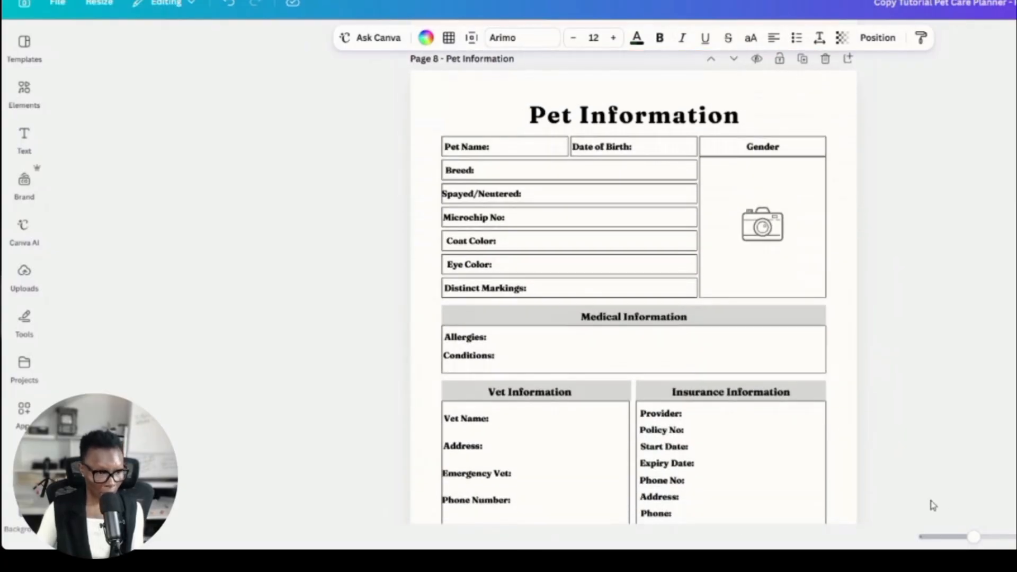
pyautogui.moveTo(973, 537); pyautogui.dragTo(969, 537)
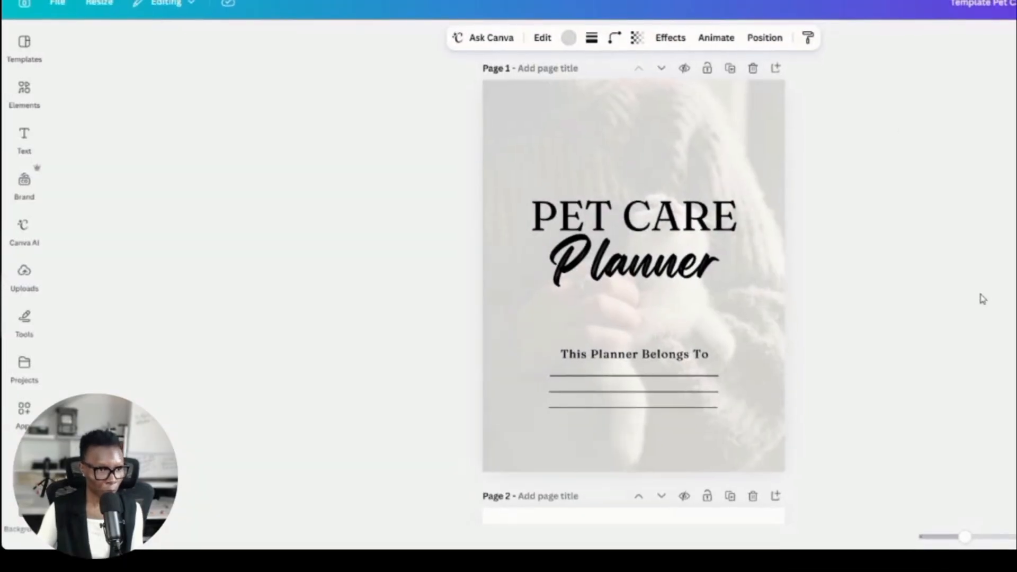
pyautogui.scroll(-5, 792, 307)
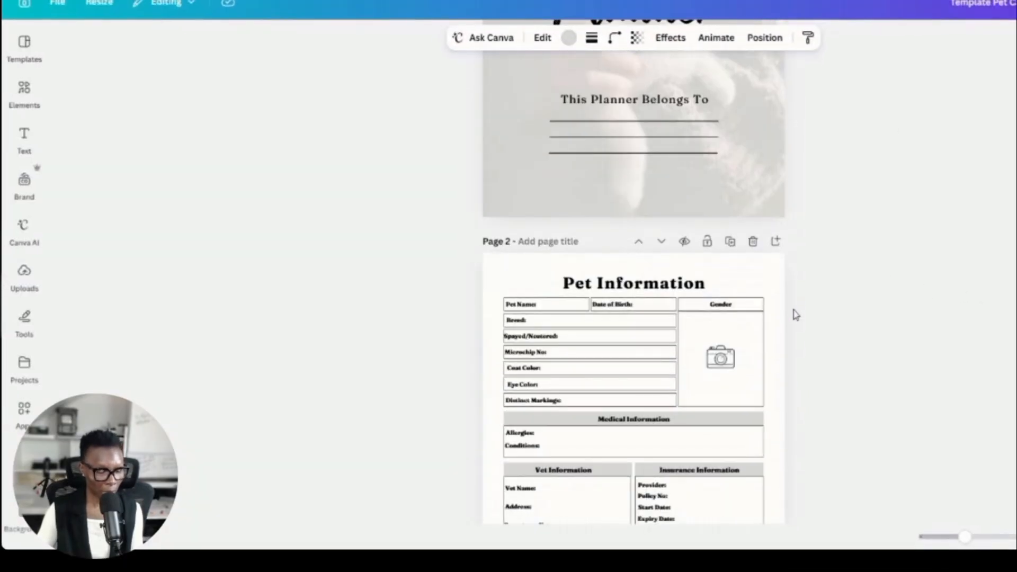
pyautogui.scroll(-3, 663, 289)
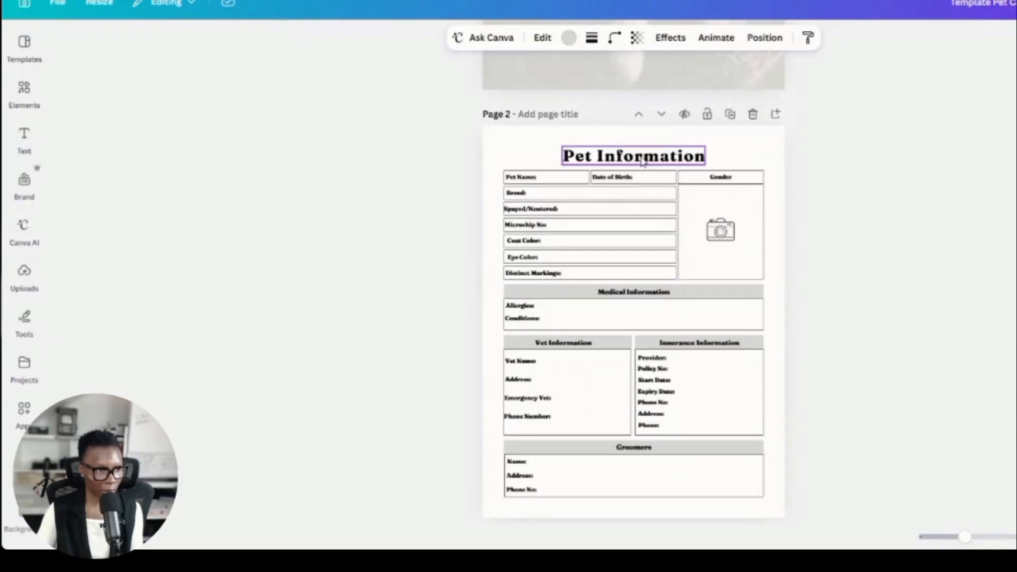
pyautogui.scroll(3, 665, 182)
pyautogui.scroll(-2, 665, 190)
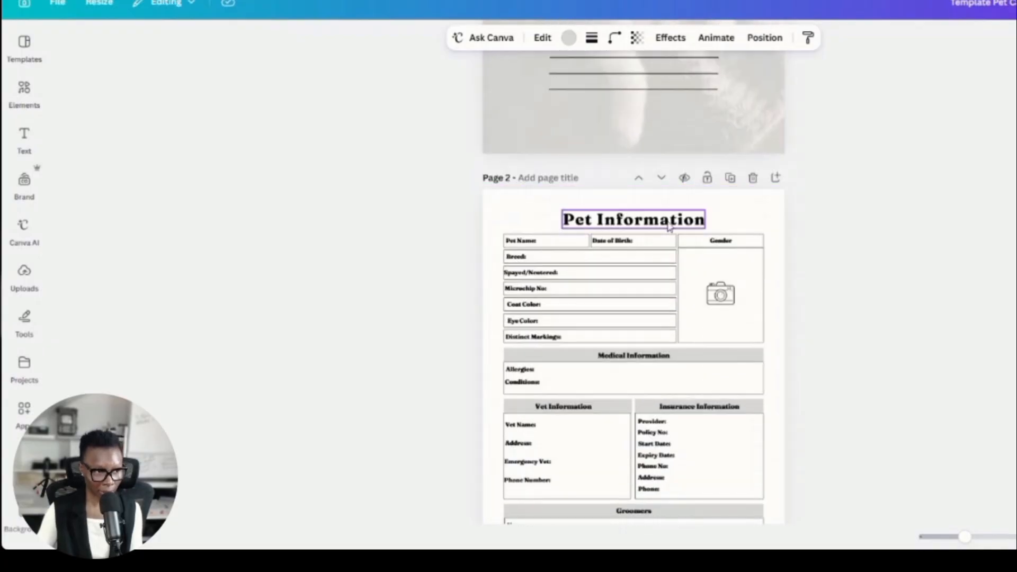
pyautogui.scroll(-6, 669, 226)
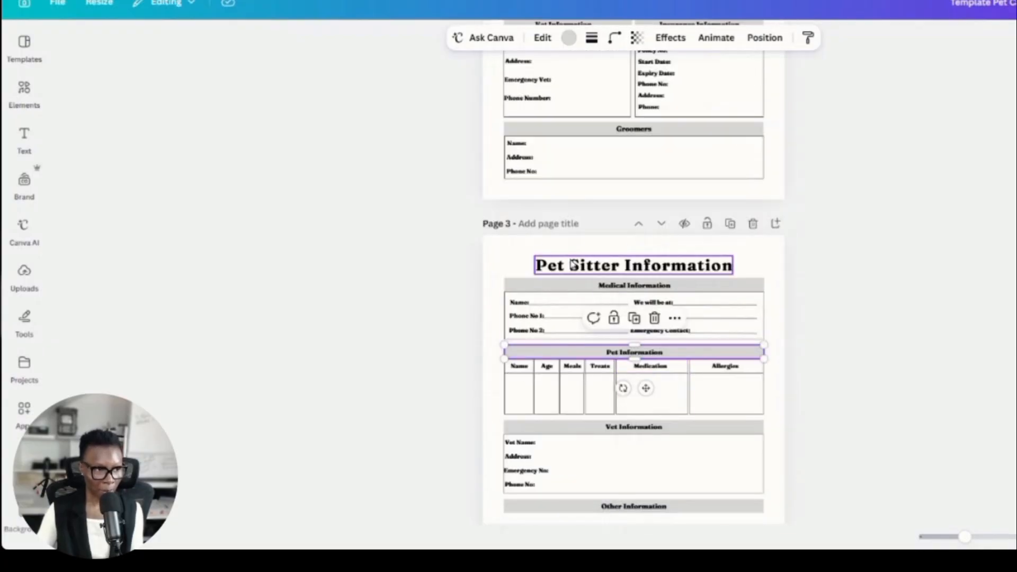
pyautogui.scroll(-9, 699, 274)
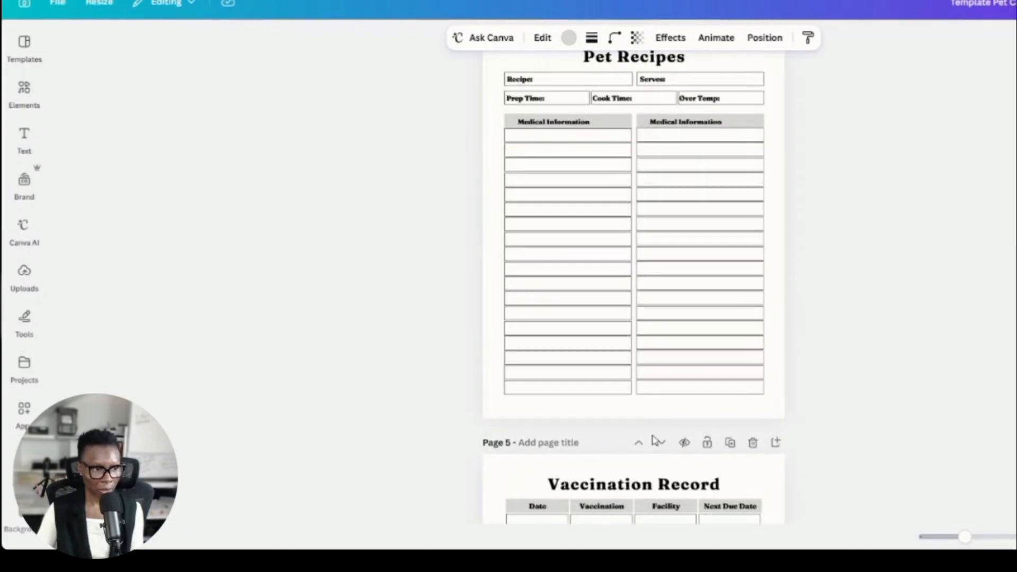
pyautogui.scroll(1, 657, 373)
pyautogui.scroll(-5, 719, 333)
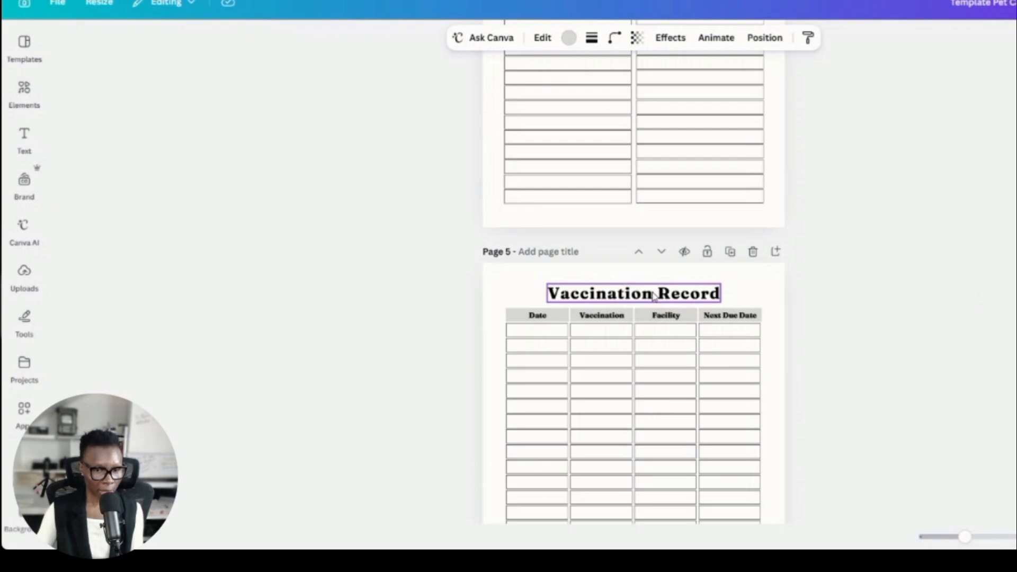
pyautogui.scroll(2, 622, 227)
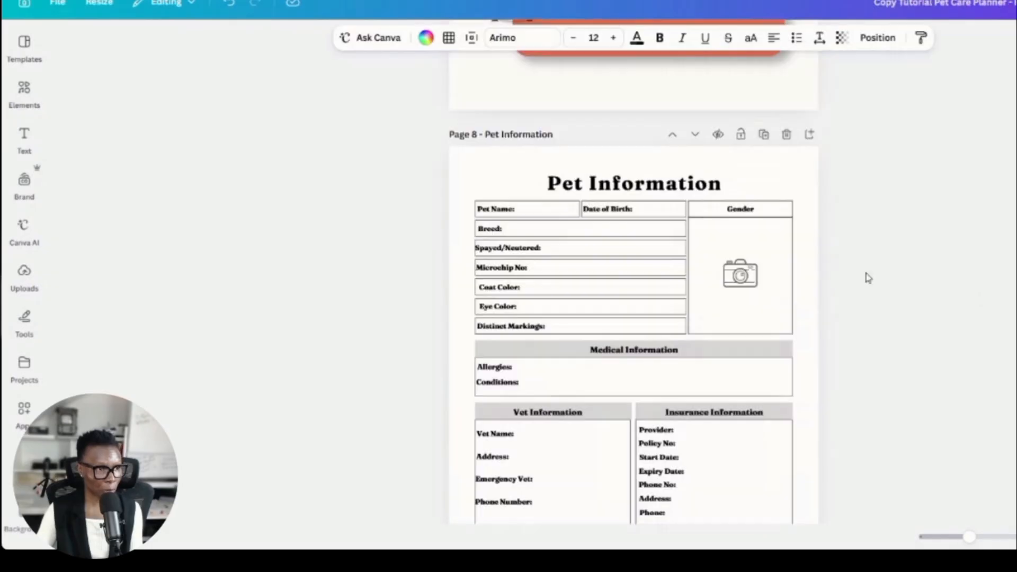
# Step: Copy the title text "Pet Information" from page 8 and paste it over "index" in the first cell of the page 7 table
pyautogui.scroll(5, 868, 275)
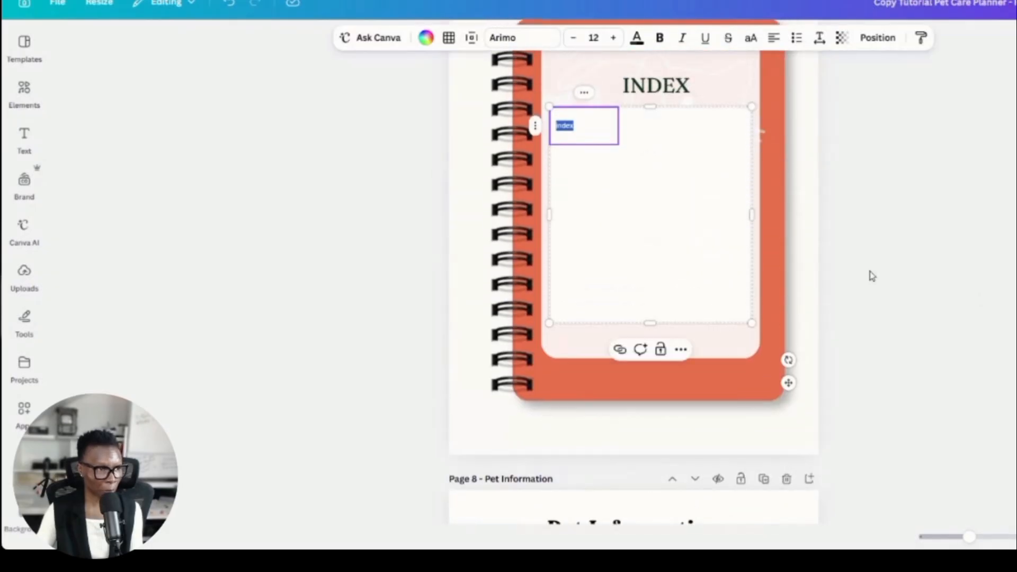
pyautogui.scroll(-3, 871, 276)
pyautogui.click(611, 337)
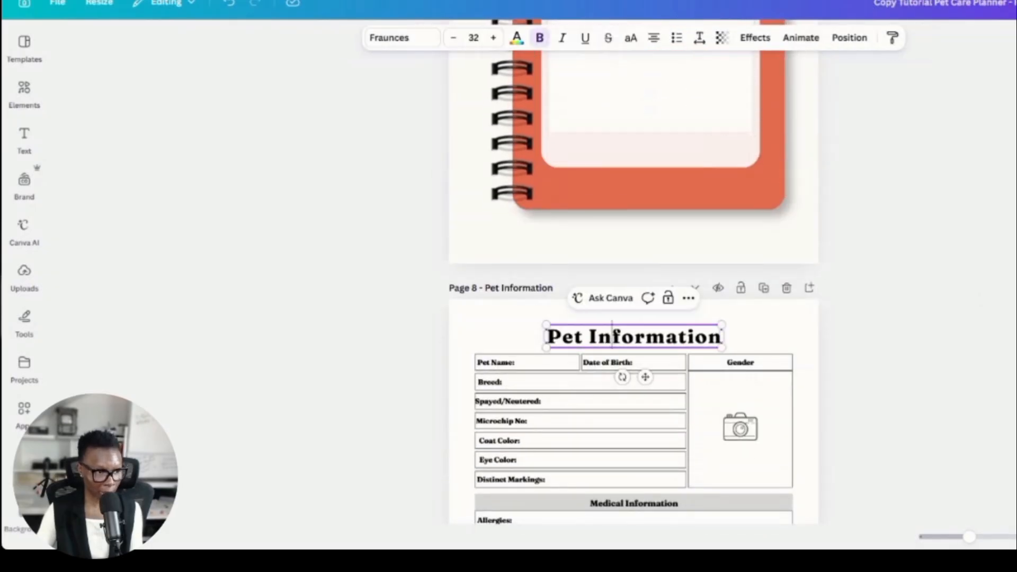
pyautogui.moveTo(548, 337); pyautogui.dragTo(721, 336)
pyautogui.hotkey('ctrl', 'c')
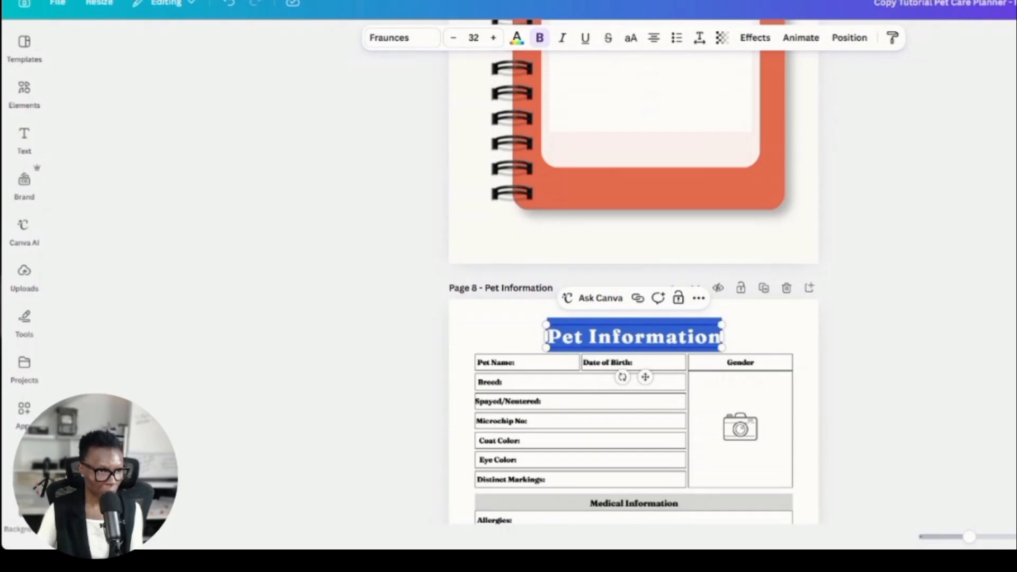
pyautogui.scroll(5, 633, 130)
pyautogui.doubleClick(568, 192)
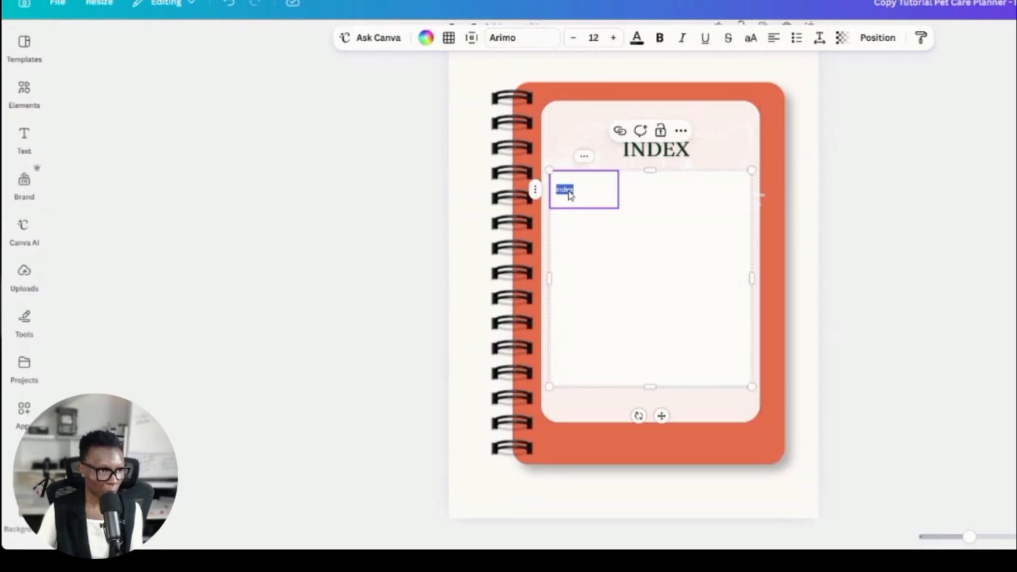
pyautogui.hotkey('ctrl', 'v')
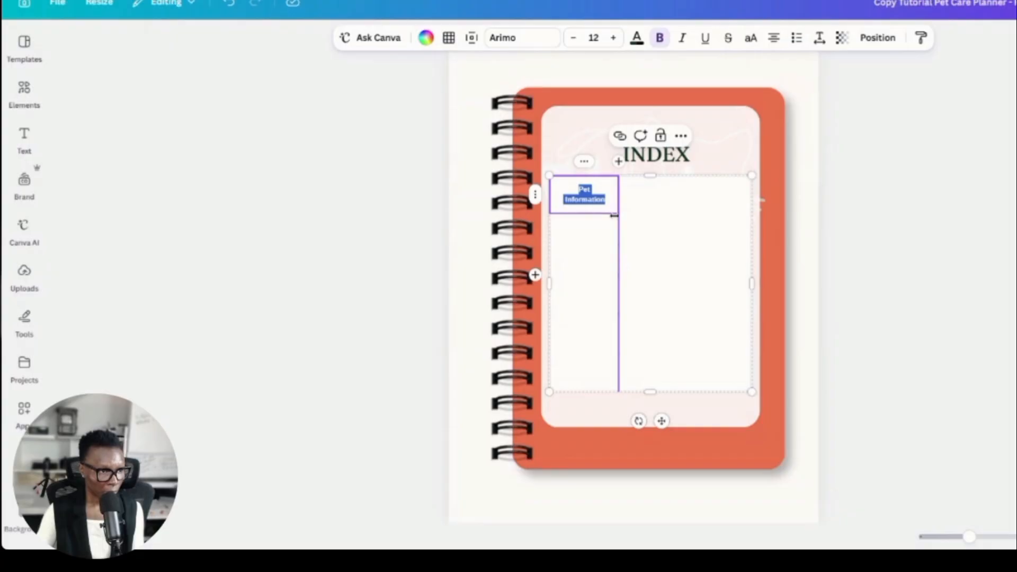
pyautogui.click(803, 185)
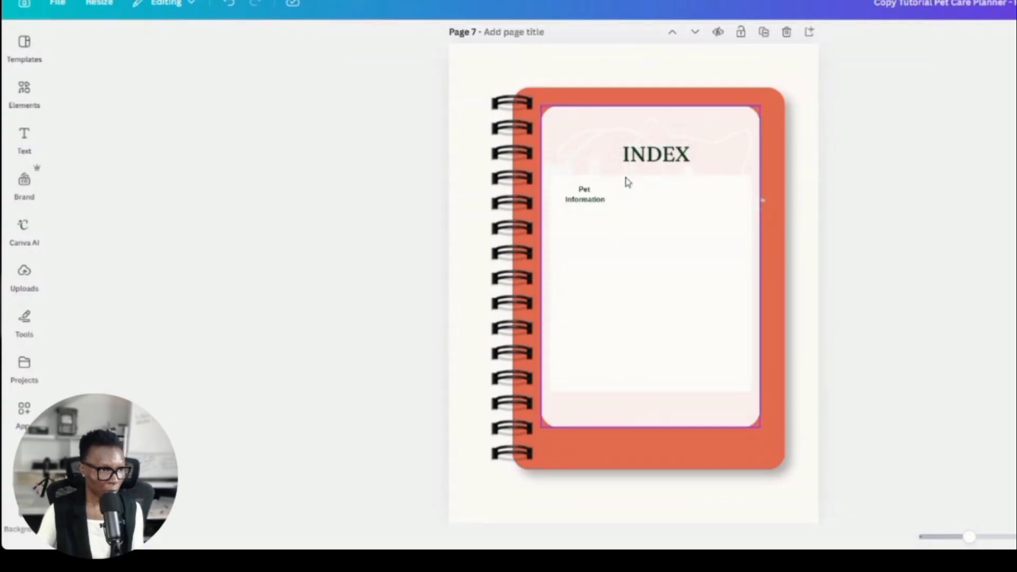
# Step: Copy the title text "Pet Sitter Information" from page 9 and paste it into the second cell of the page 7 table's first row
pyautogui.click(595, 195)
pyautogui.doubleClick(594, 196)
pyautogui.click(641, 203)
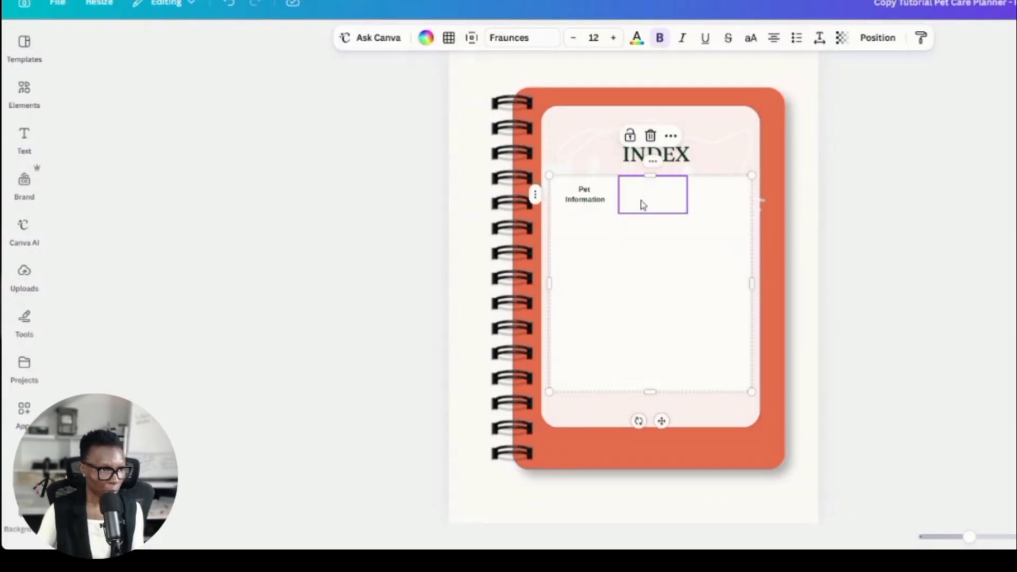
pyautogui.scroll(-5, 653, 201)
pyautogui.scroll(-8, 940, 366)
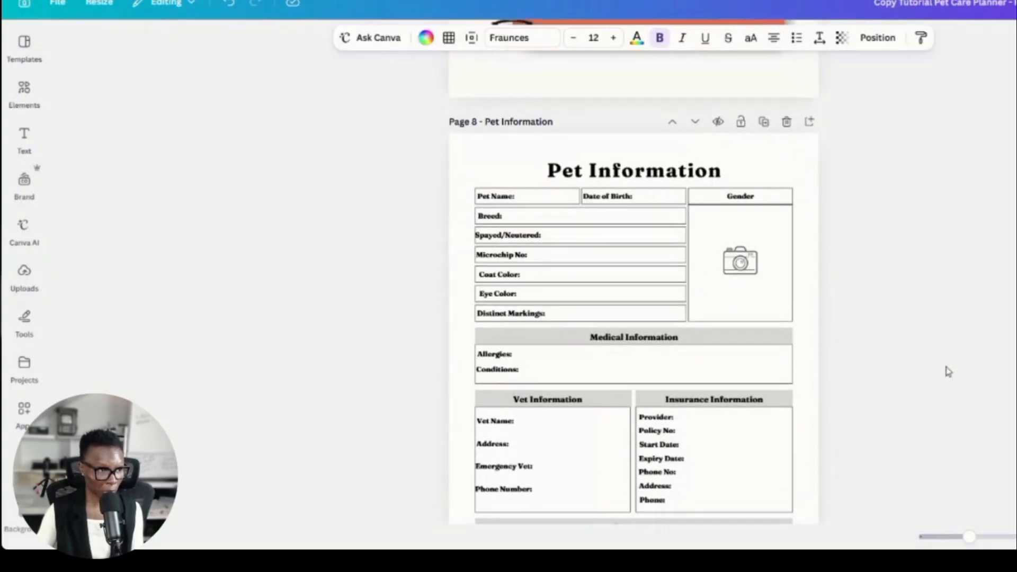
pyautogui.scroll(-3, 941, 365)
pyautogui.click(679, 350)
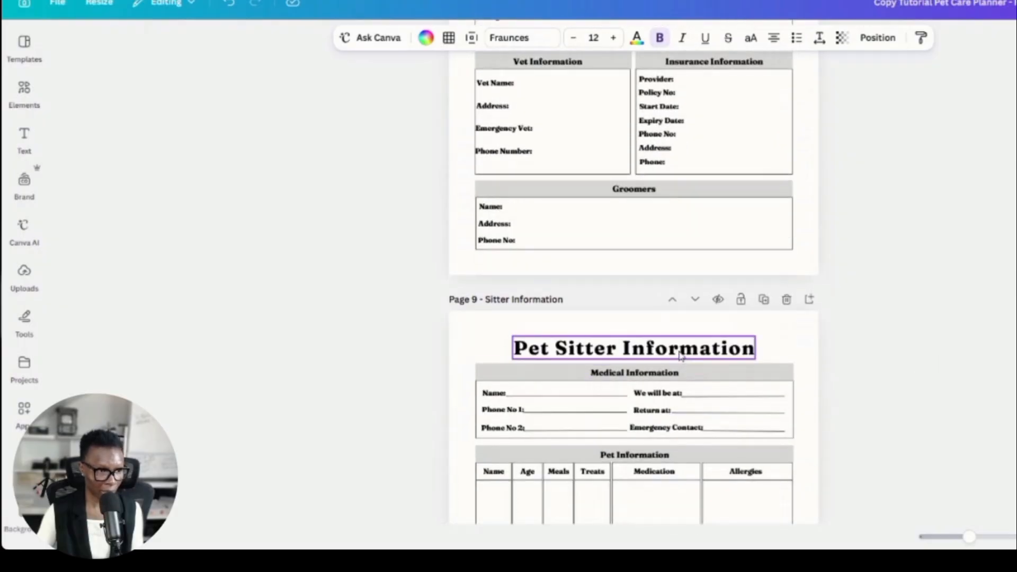
pyautogui.moveTo(512, 348); pyautogui.dragTo(756, 348)
pyautogui.hotkey('ctrl', 'c')
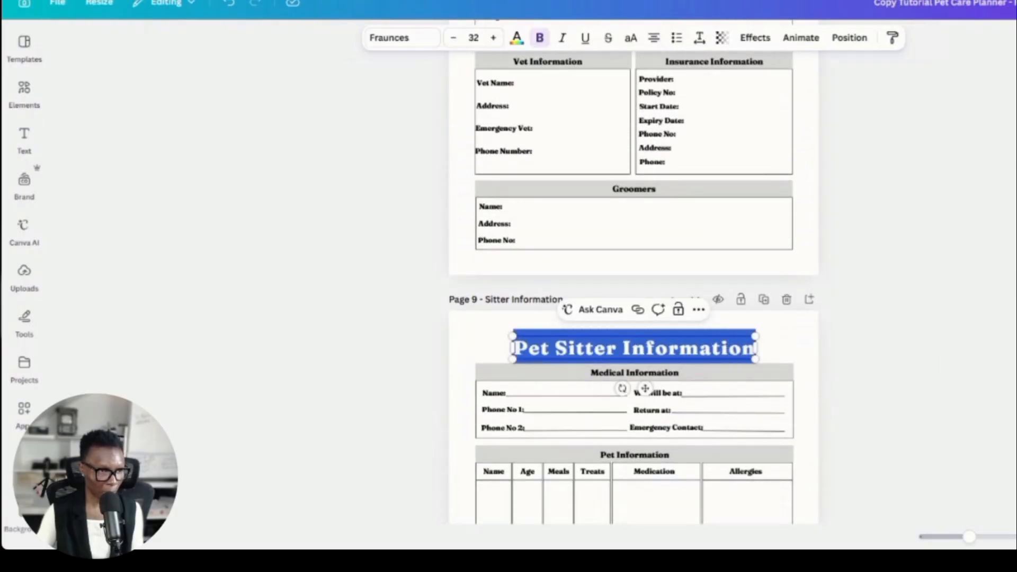
pyautogui.scroll(10, 900, 265)
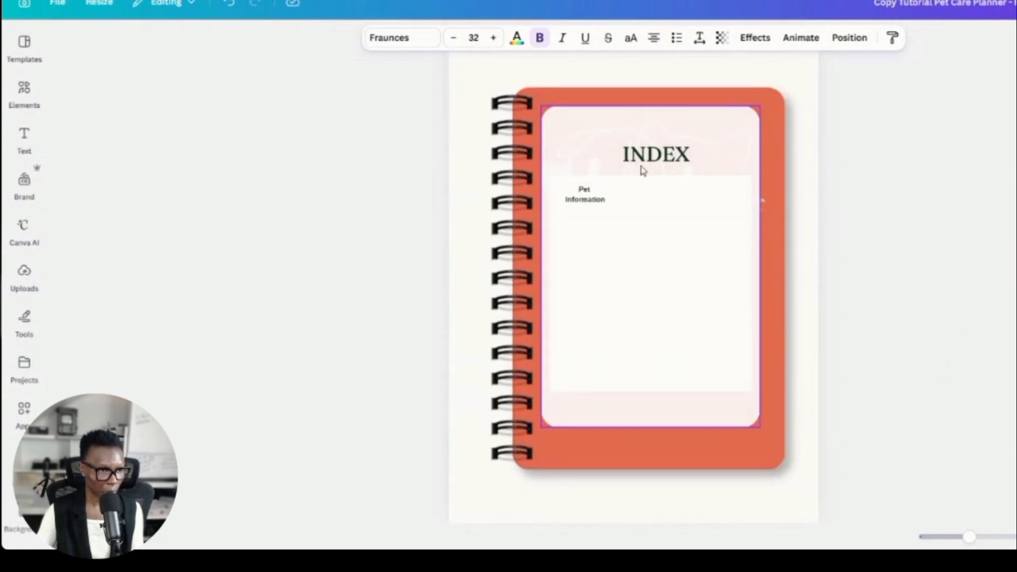
pyautogui.click(642, 201)
pyautogui.click(642, 201)
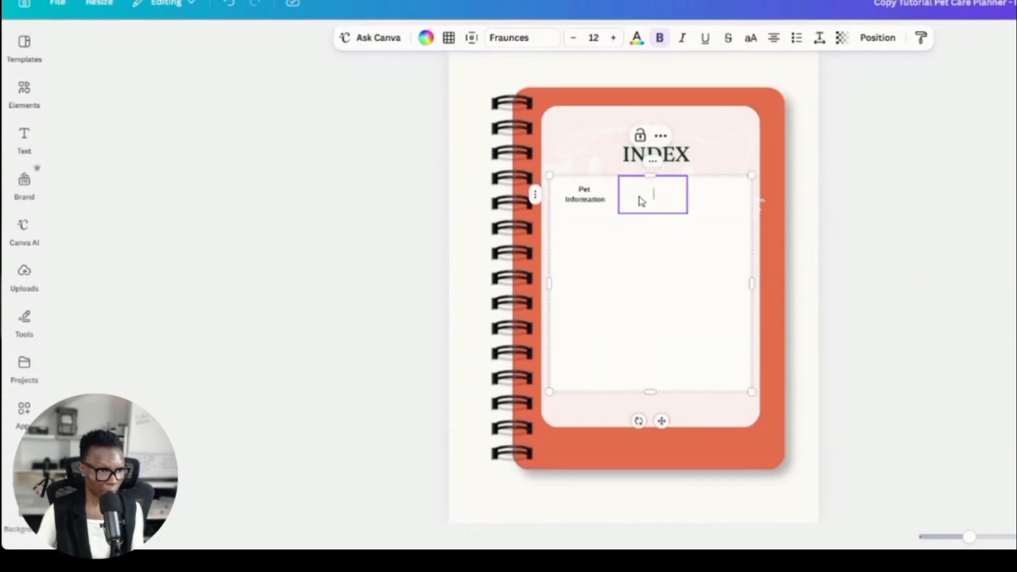
pyautogui.hotkey('ctrl', 'v')
pyautogui.click(955, 241)
# Step: Examine the titles and layout of the Pet Information and Pet Sitter Information pages
pyautogui.scroll(-5, 858, 399)
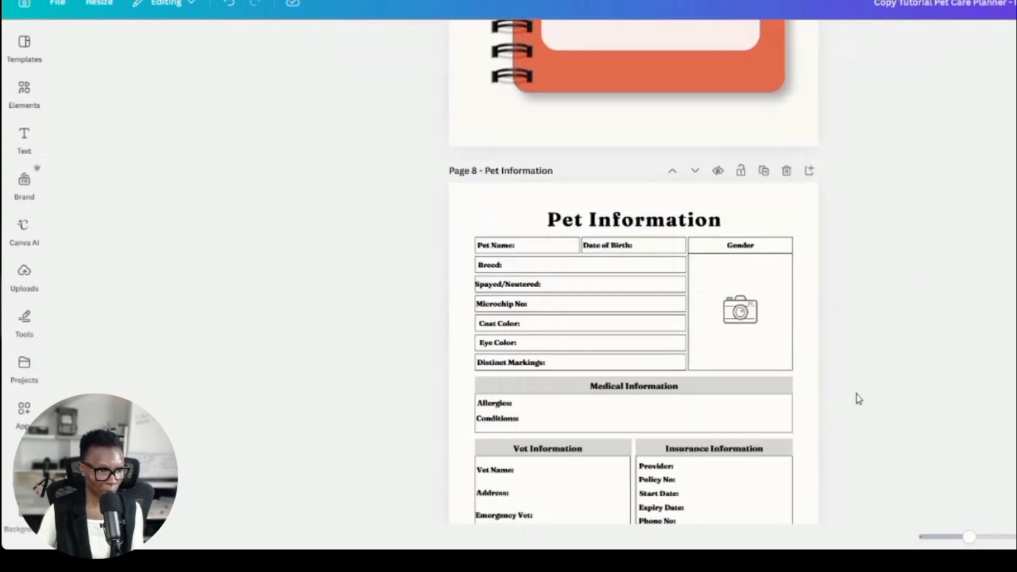
pyautogui.scroll(-3, 858, 399)
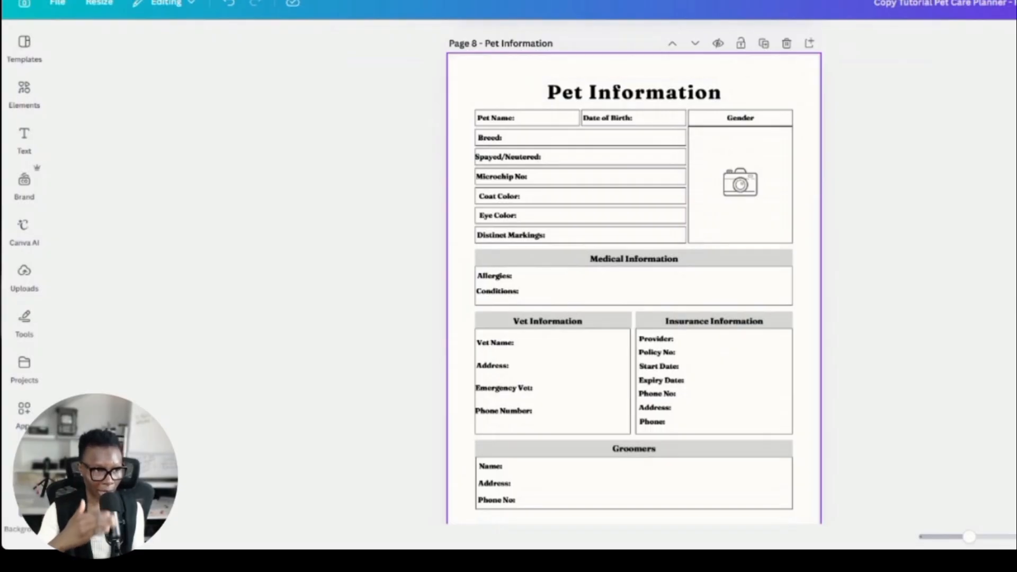
pyautogui.scroll(-3, 552, 147)
pyautogui.scroll(1, 632, 120)
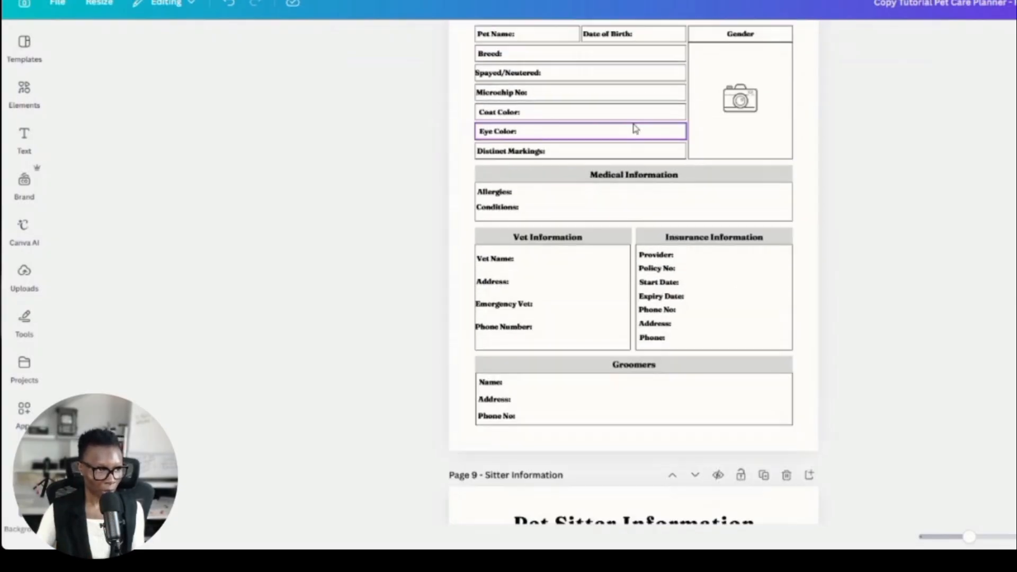
pyautogui.scroll(2, 635, 129)
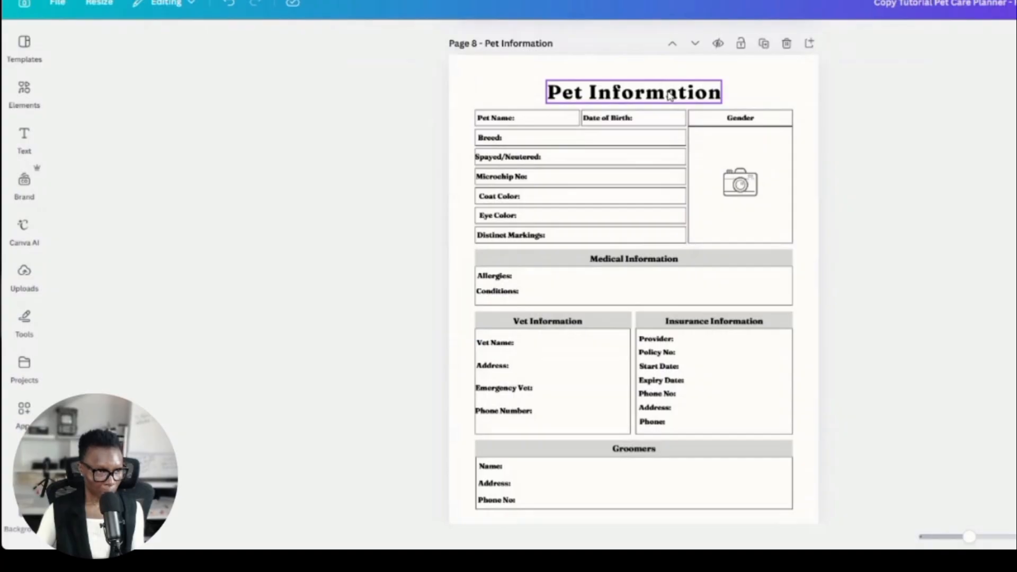
pyautogui.scroll(-10, 677, 102)
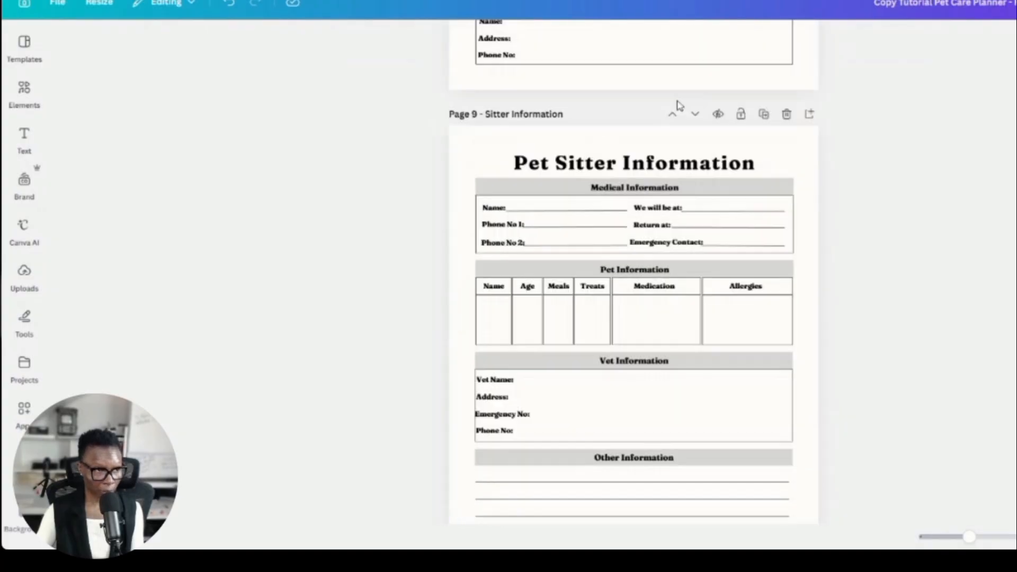
pyautogui.scroll(10, 682, 124)
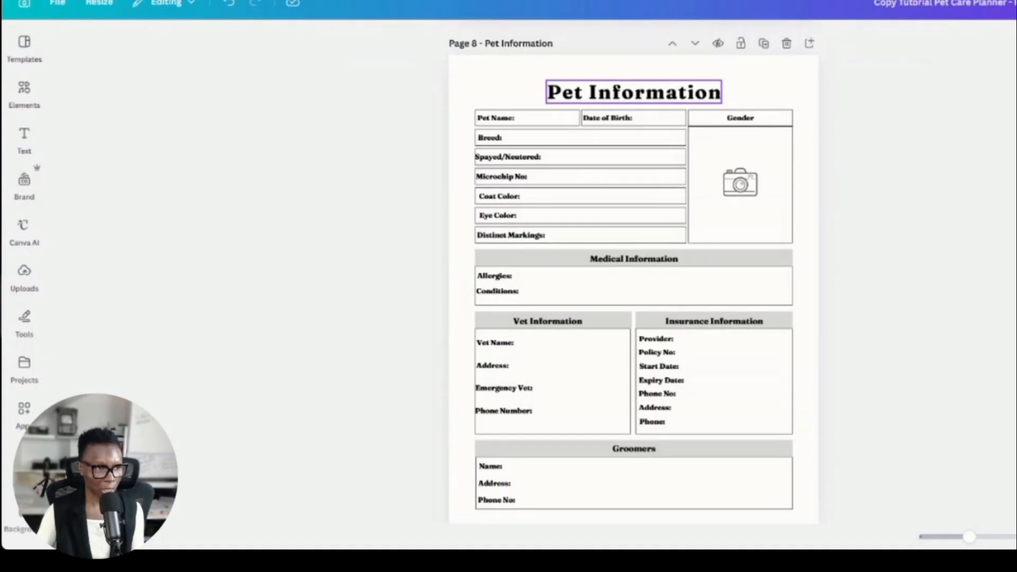
pyautogui.scroll(-10, 699, 242)
pyautogui.scroll(3, 676, 208)
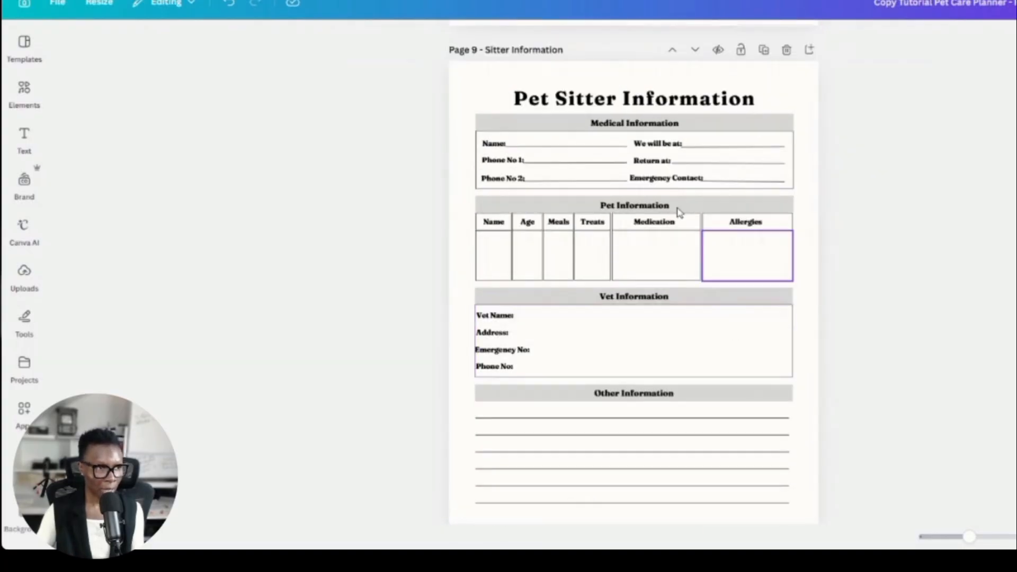
# Step: Copy the title text "Pet Recipes" from page 10 into the third cell of the page 7 table's first row, split over two lines
pyautogui.scroll(-6, 736, 265)
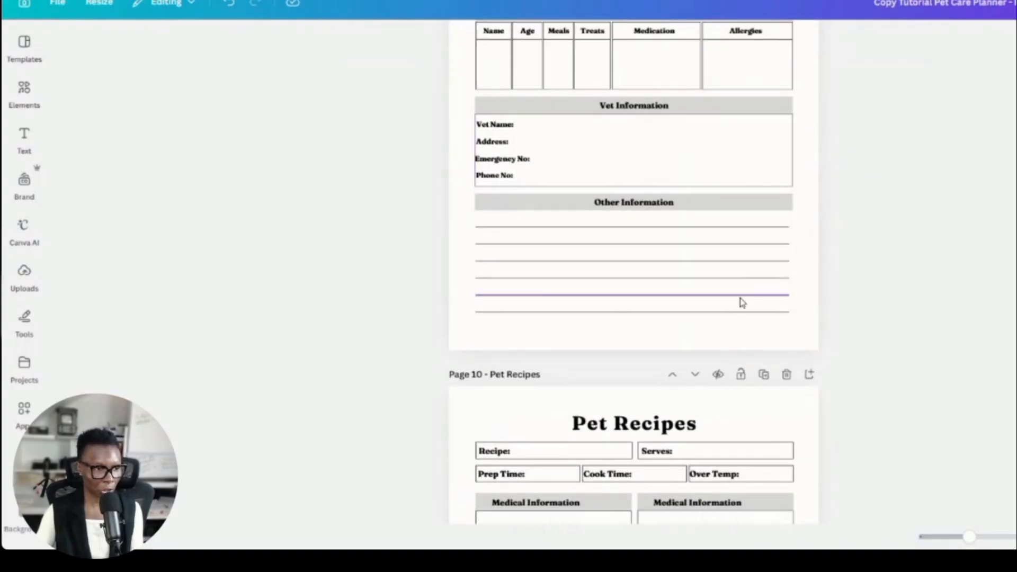
pyautogui.click(683, 306)
pyautogui.doubleClick(683, 306)
pyautogui.hotkey('ctrl', 'c')
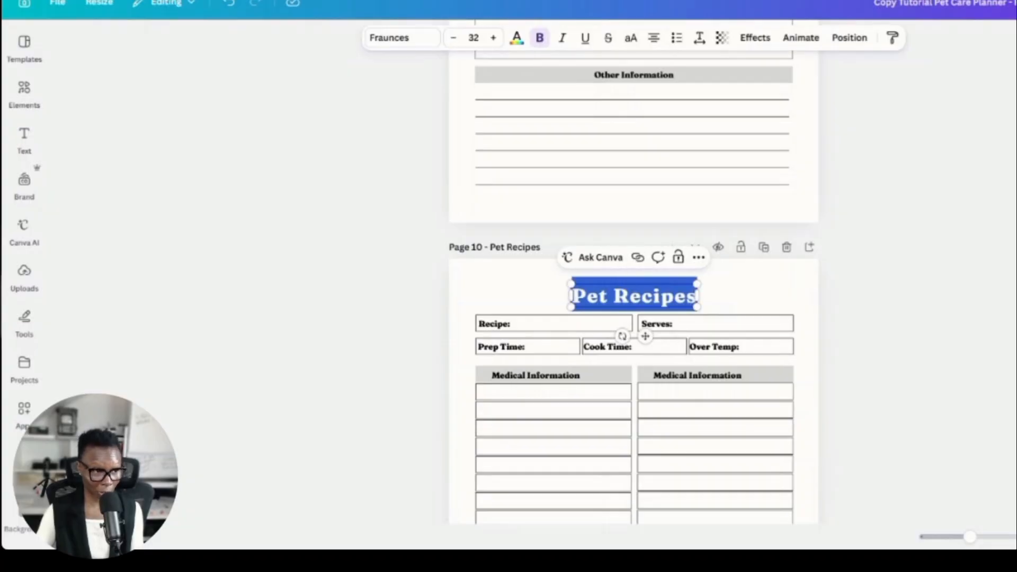
pyautogui.scroll(12, 937, 207)
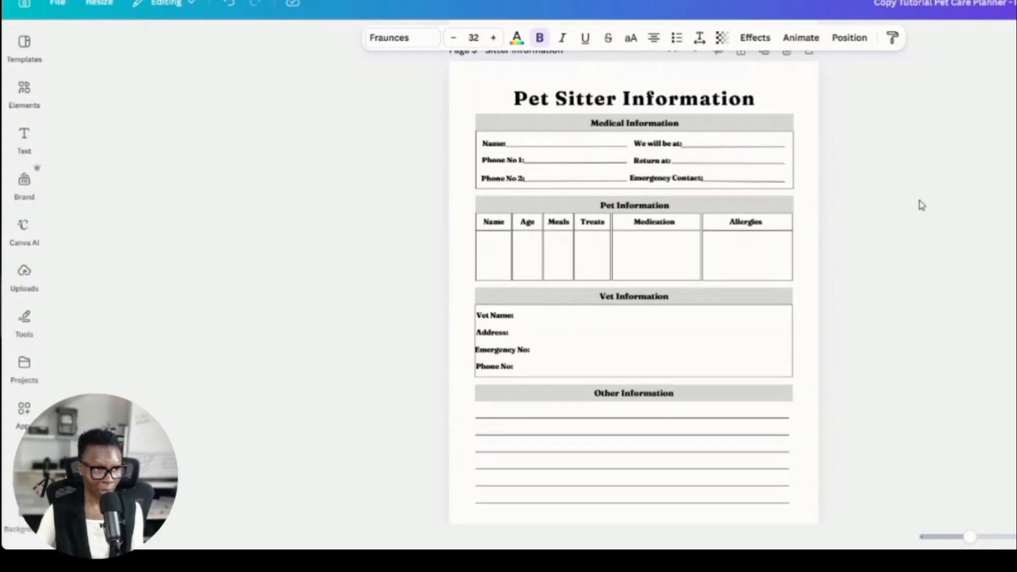
pyautogui.scroll(8, 927, 208)
pyautogui.click(715, 200)
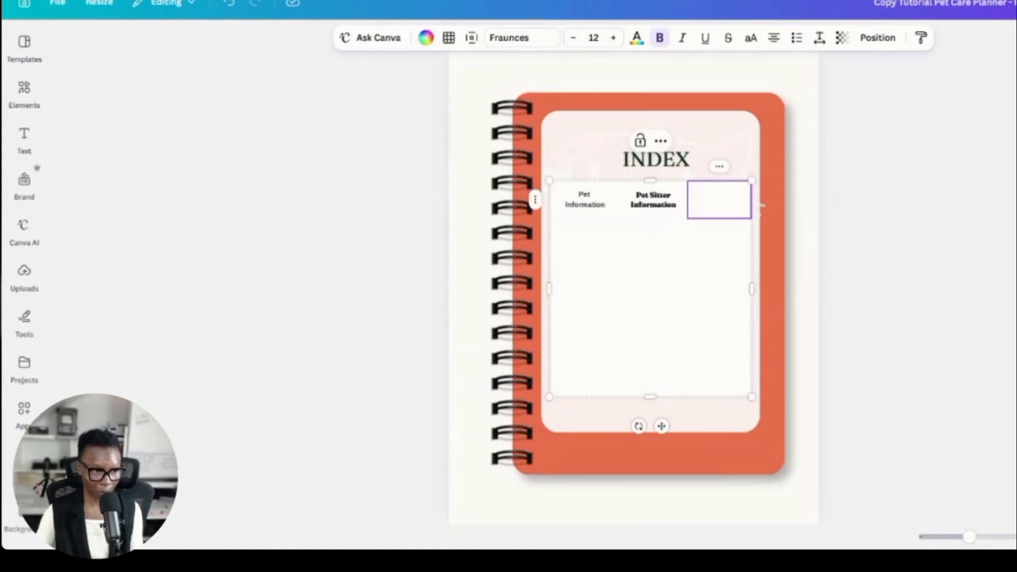
pyautogui.hotkey('ctrl', 'v')
pyautogui.click(989, 325)
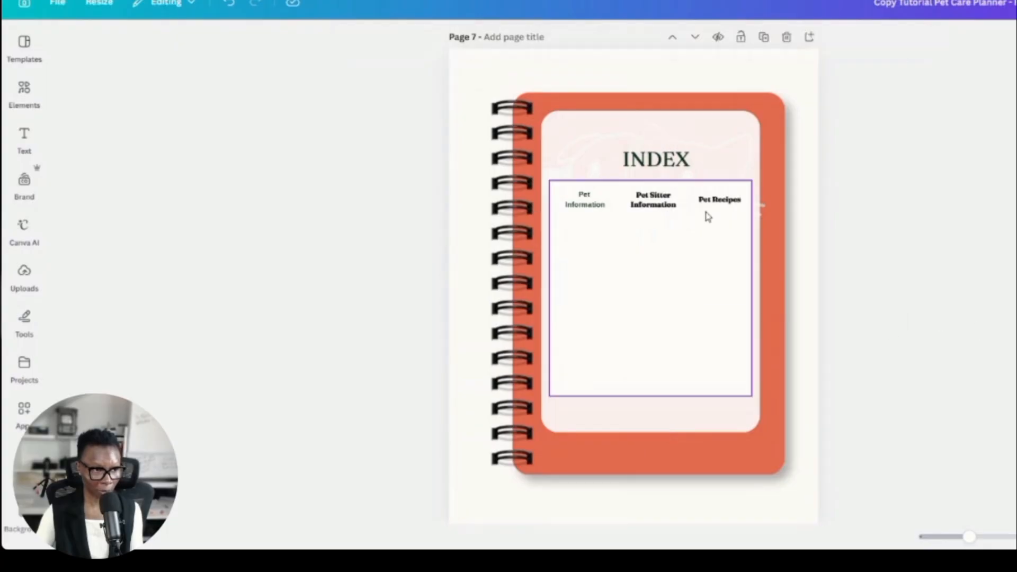
pyautogui.click(722, 206)
pyautogui.click(721, 206)
pyautogui.scroll(4, 586, 428)
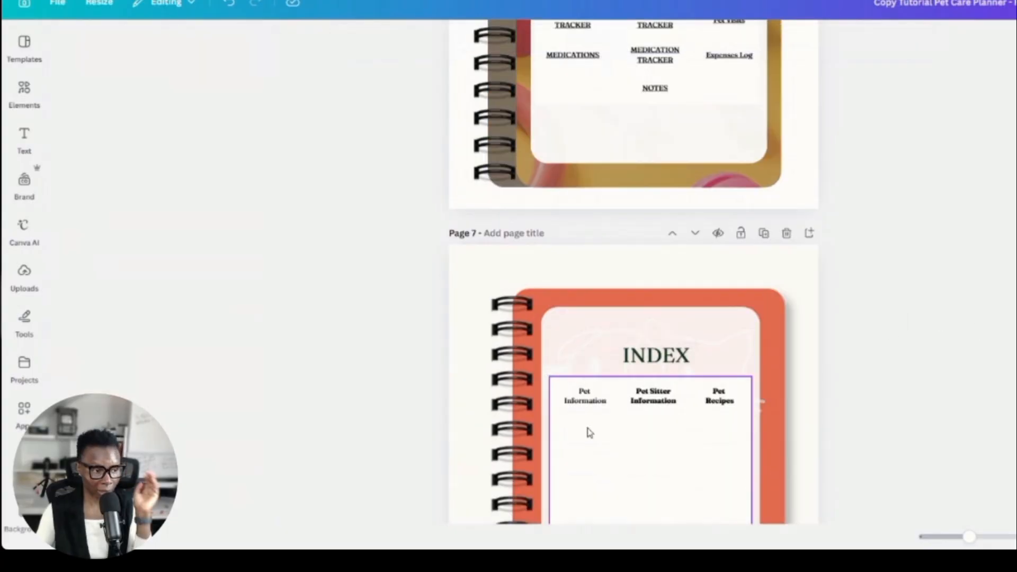
pyautogui.click(587, 430)
pyautogui.click(587, 431)
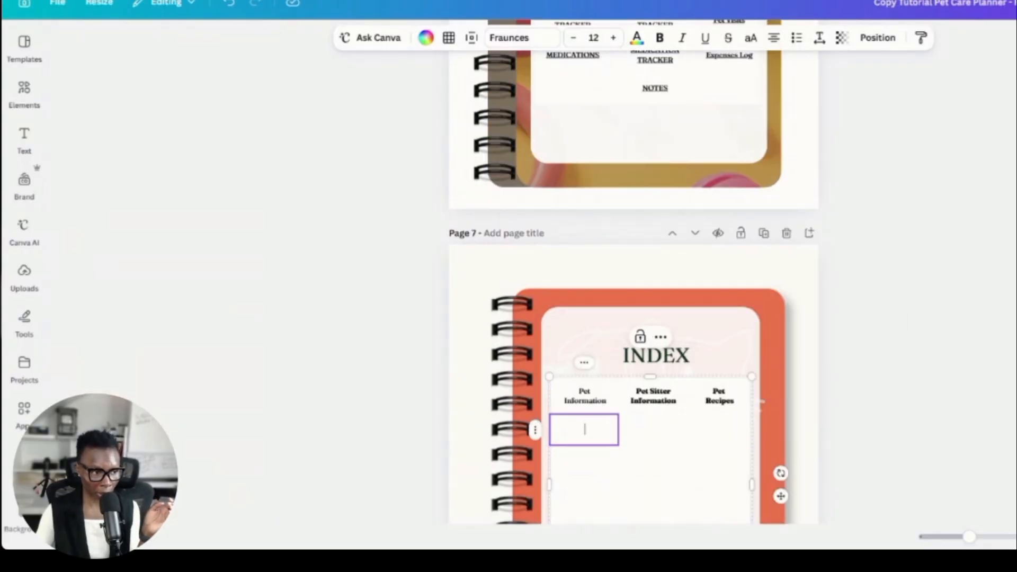
pyautogui.write('HELAT')
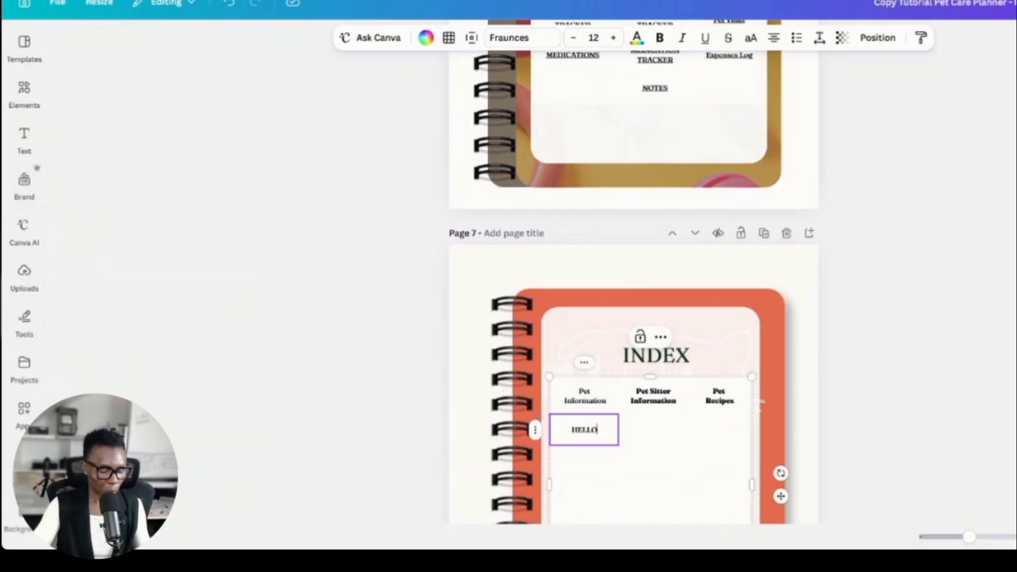
pyautogui.press('BackSpace')
pyautogui.press('BackSpace')
pyautogui.press('BackSpace')
pyautogui.press('BackSpace')
pyautogui.press('BackSpace')
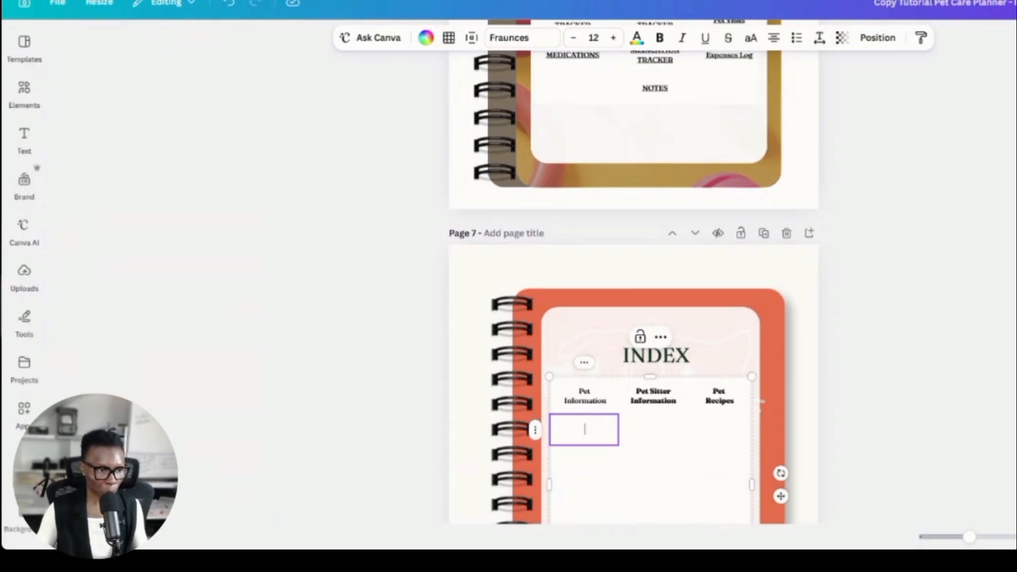
pyautogui.click(1011, 388)
# Step: Examine the planner pages through Pet Visits and the page links on the page 6 index's Vaccination Record and Preventive Treatment entries
pyautogui.scroll(-20, 1009, 381)
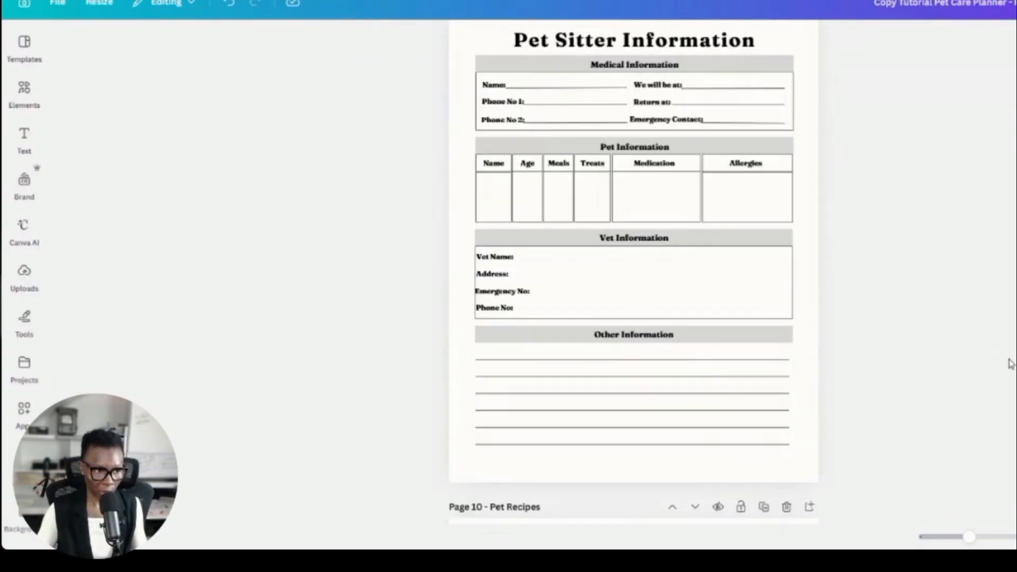
pyautogui.scroll(-20, 1009, 373)
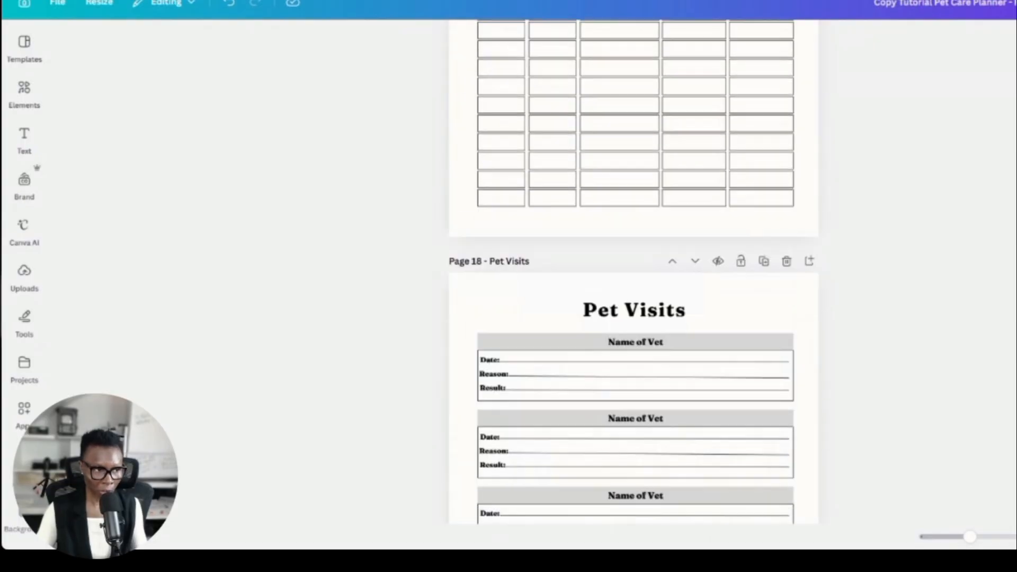
pyautogui.scroll(15, 633, 286)
pyautogui.scroll(20, 633, 286)
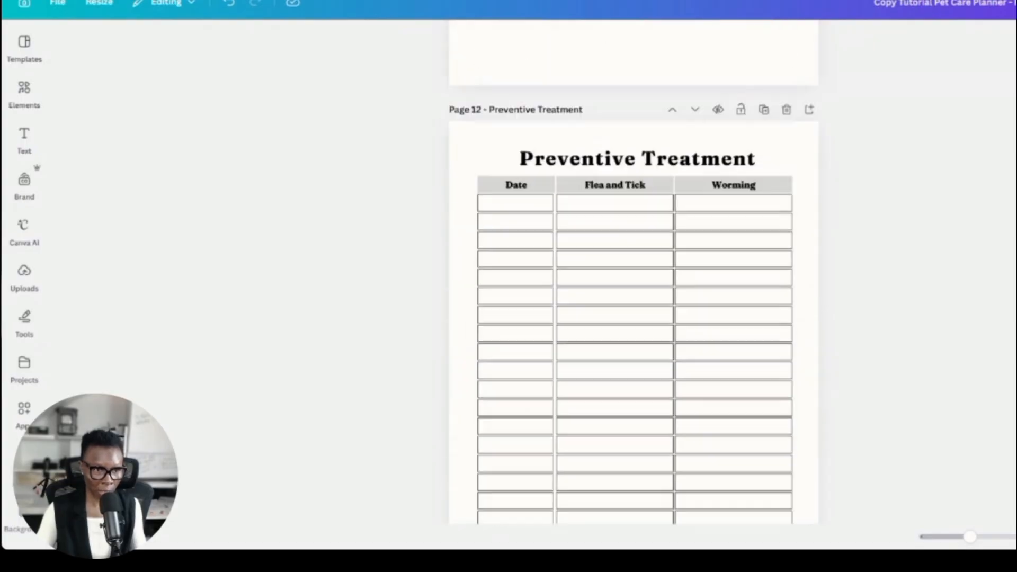
pyautogui.scroll(10, 633, 286)
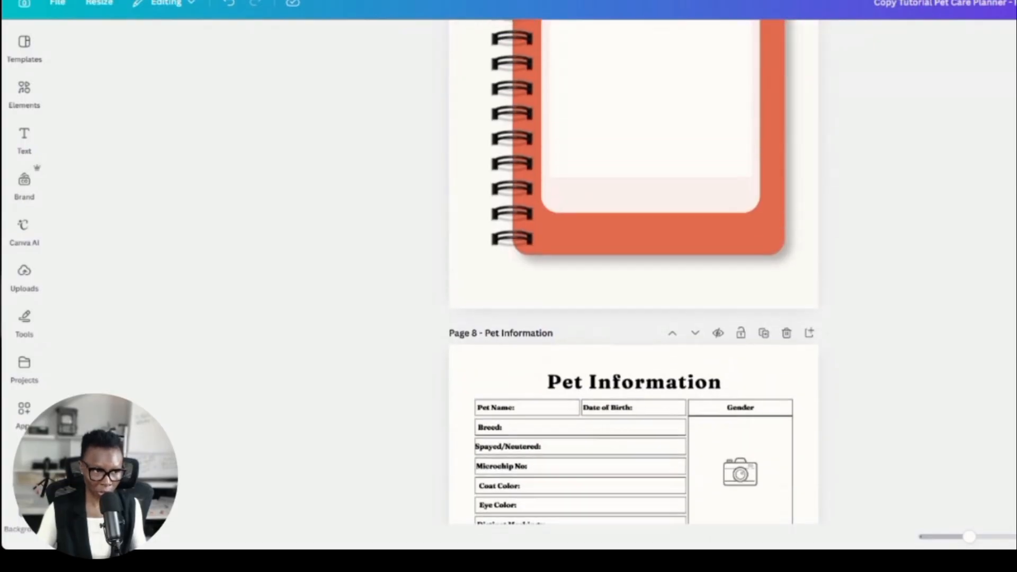
pyautogui.scroll(8, 549, 181)
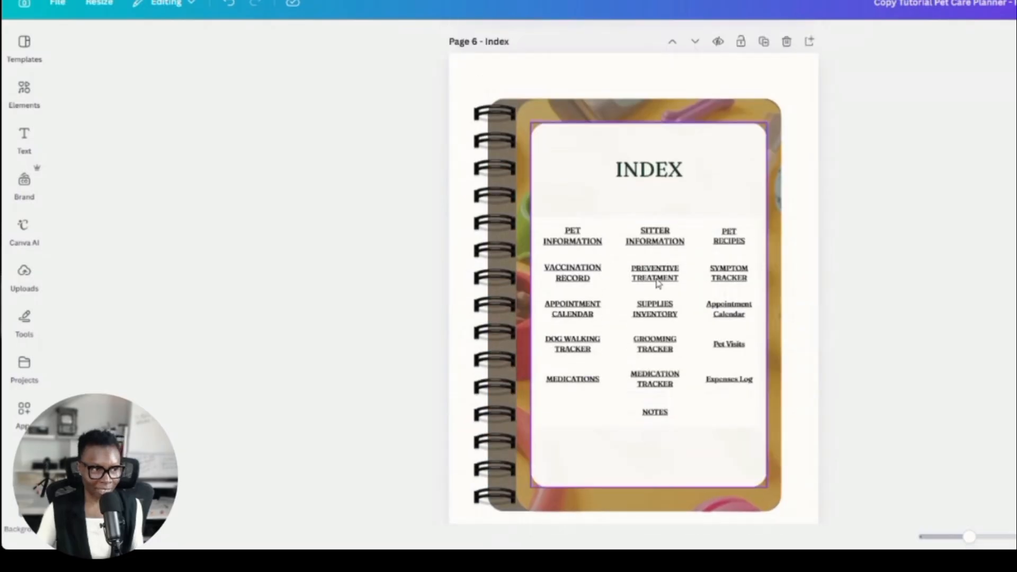
pyautogui.scroll(-2, 549, 180)
pyautogui.click(564, 163)
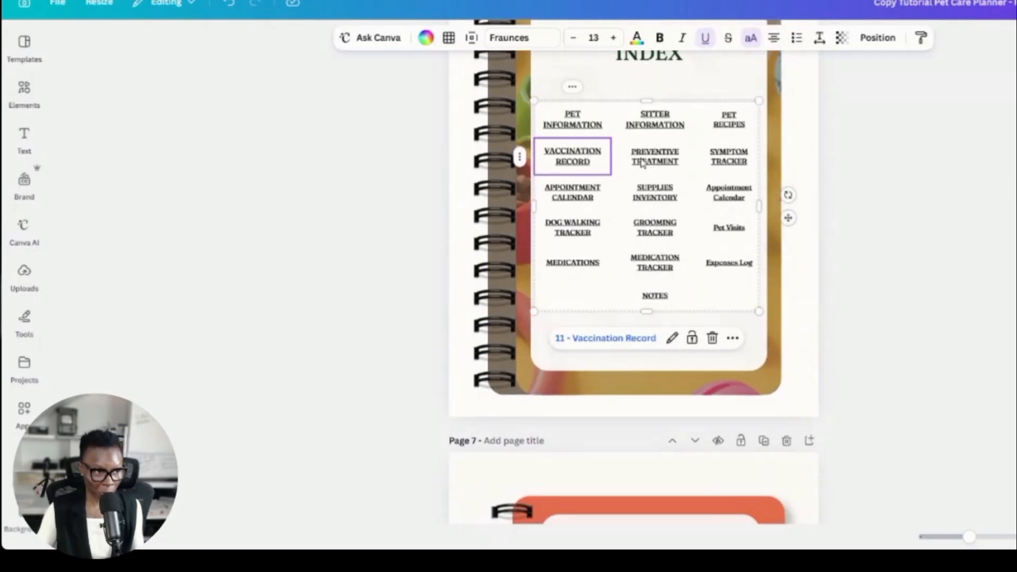
pyautogui.click(654, 159)
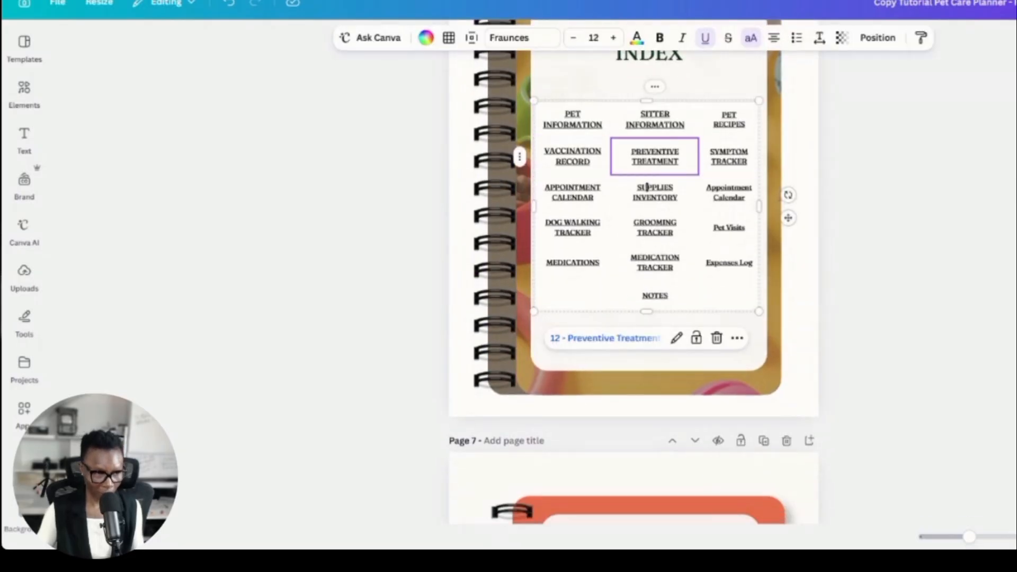
pyautogui.scroll(-5, 646, 186)
pyautogui.scroll(2, 761, 418)
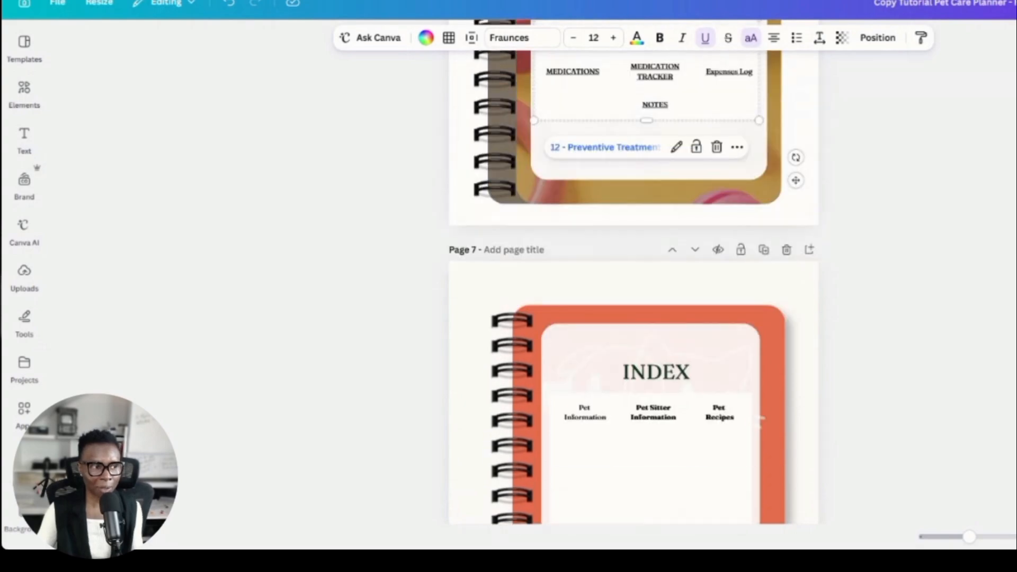
# Step: Switch to the original template planner and examine the page titles from Vaccination Record back to Pet Information
pyautogui.scroll(-10, 760, 419)
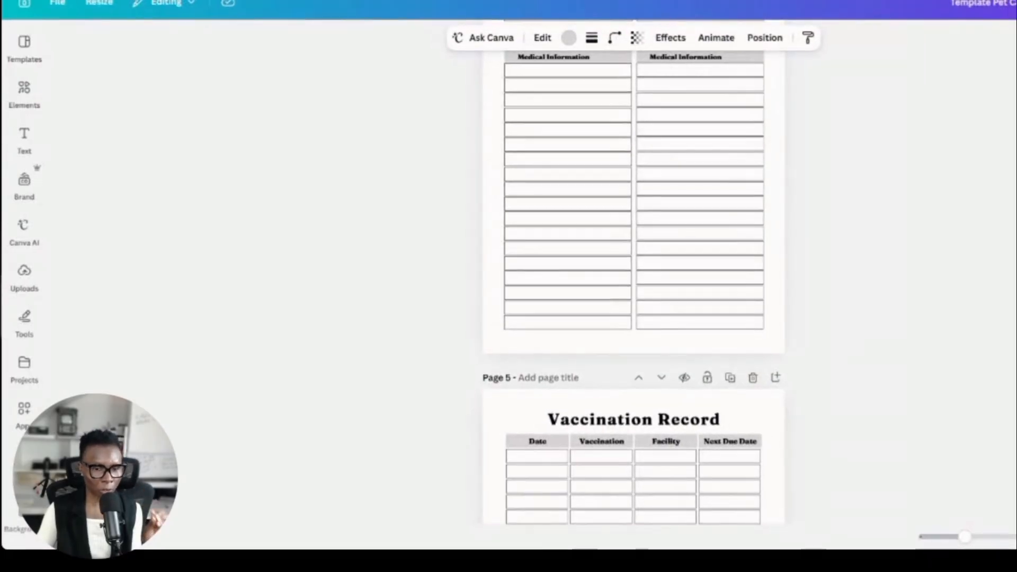
pyautogui.scroll(10, 553, 300)
pyautogui.scroll(-4, 554, 256)
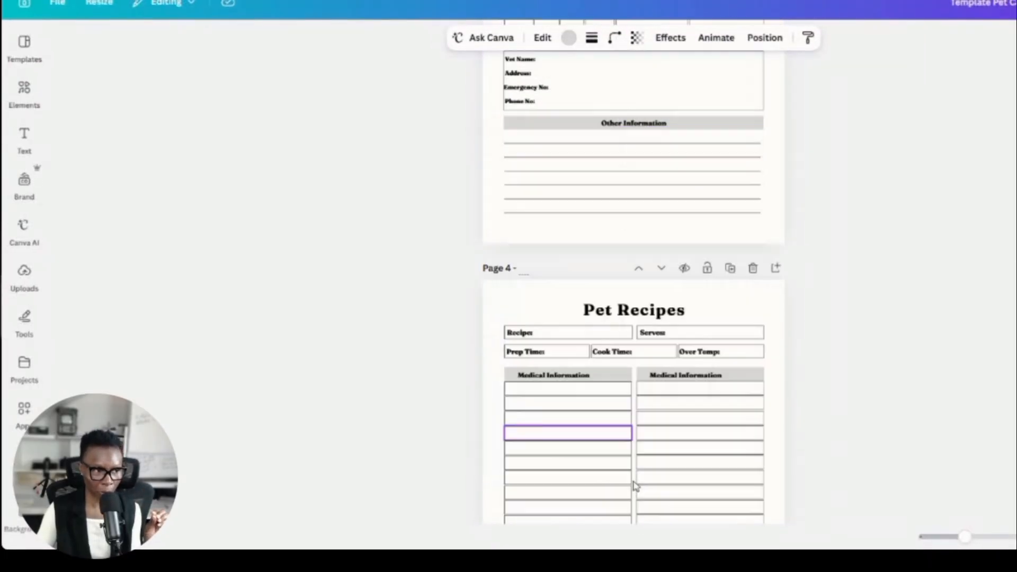
pyautogui.click(927, 350)
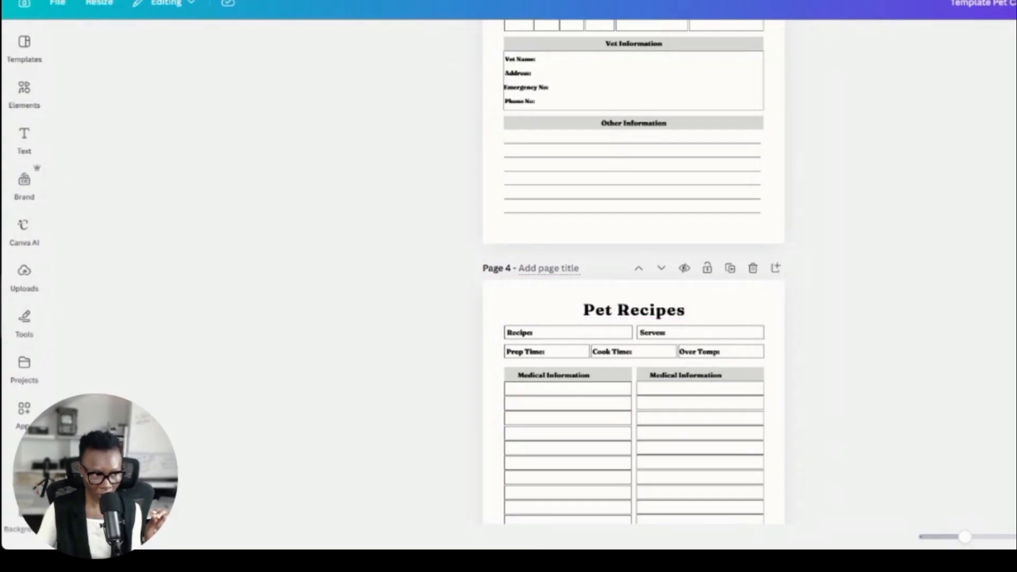
pyautogui.scroll(5, 551, 268)
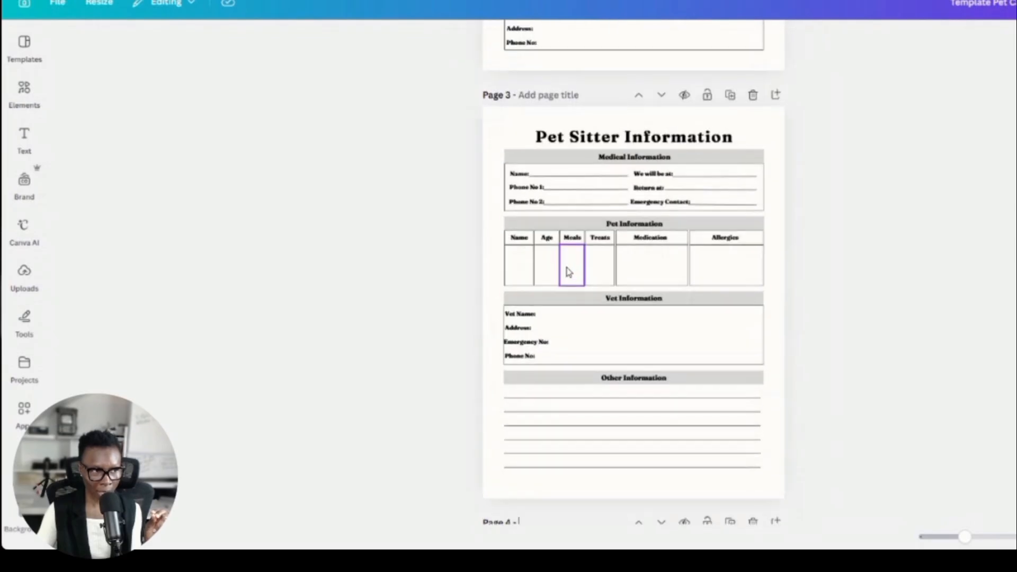
pyautogui.scroll(3, 577, 274)
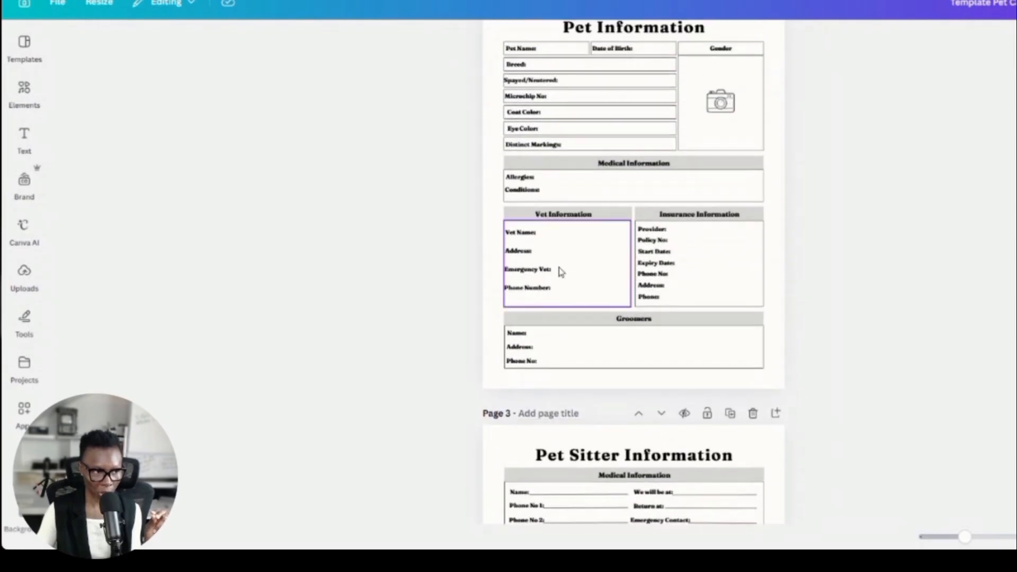
# Step: Try out the page title "PET information" on the template's Pet Information page, and clear it again
pyautogui.scroll(-3, 558, 268)
pyautogui.scroll(9, 567, 246)
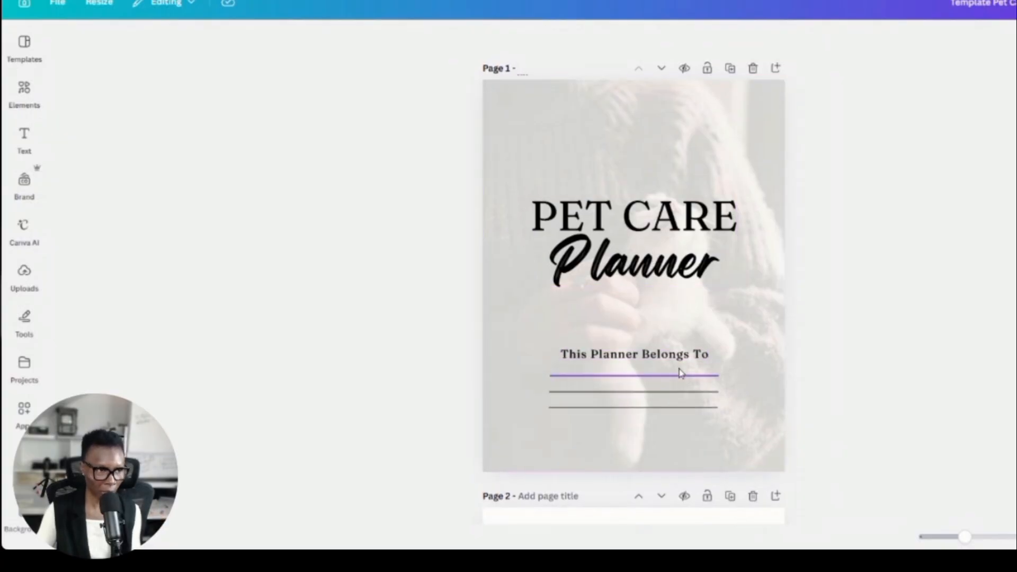
pyautogui.scroll(-7, 636, 397)
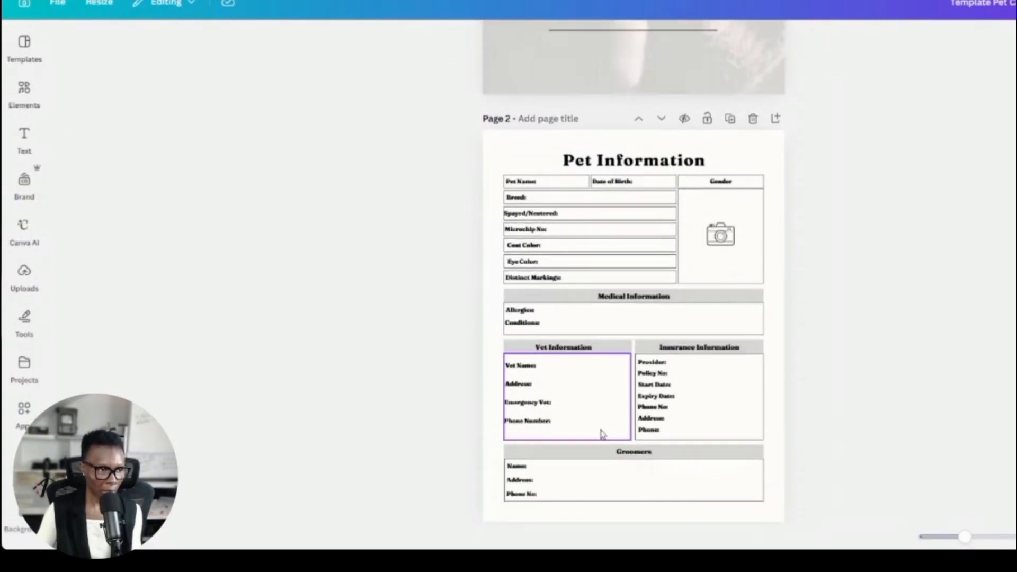
pyautogui.click(560, 139)
pyautogui.click(536, 121)
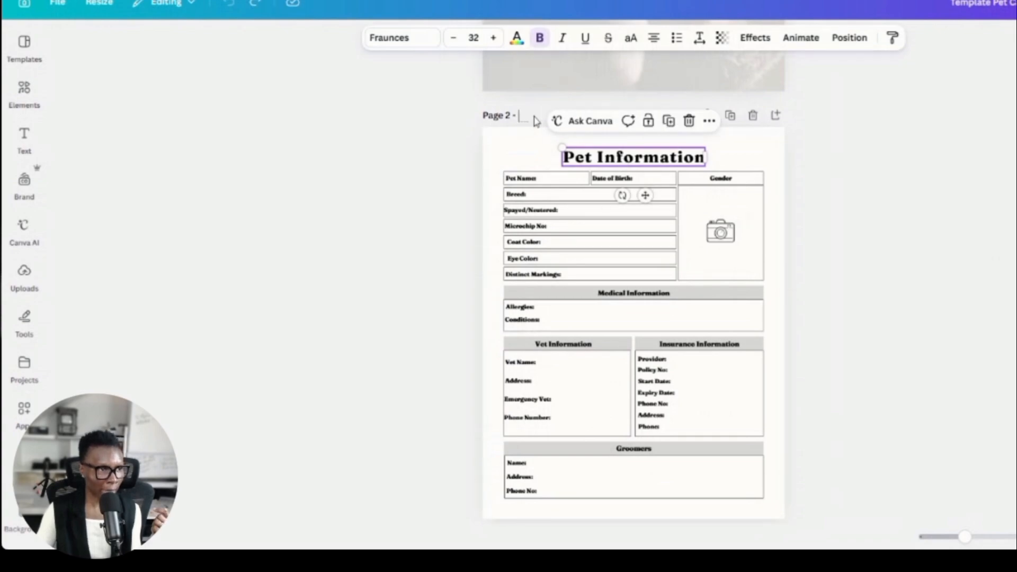
pyautogui.write('PET')
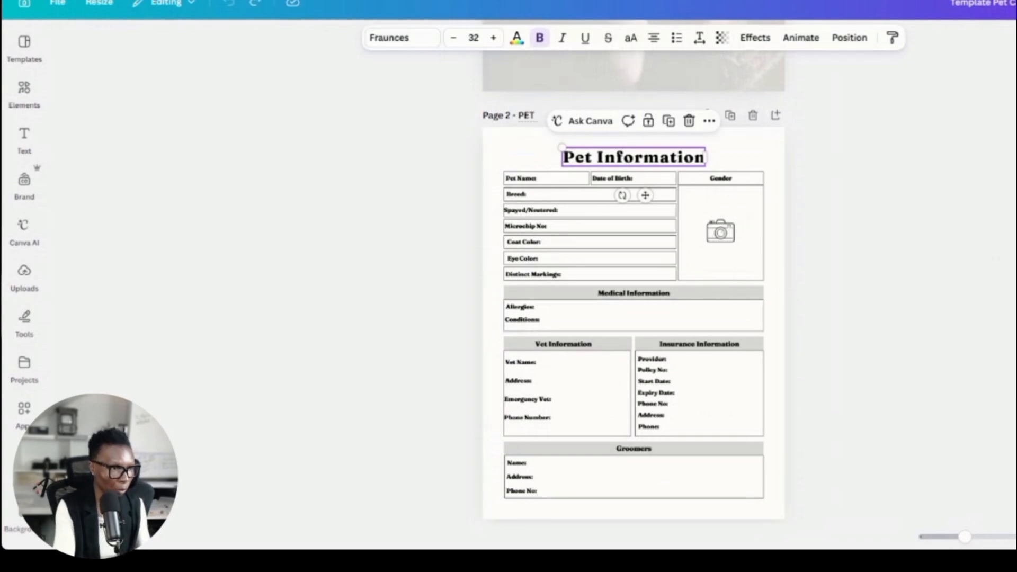
pyautogui.write(' information')
pyautogui.press('Return')
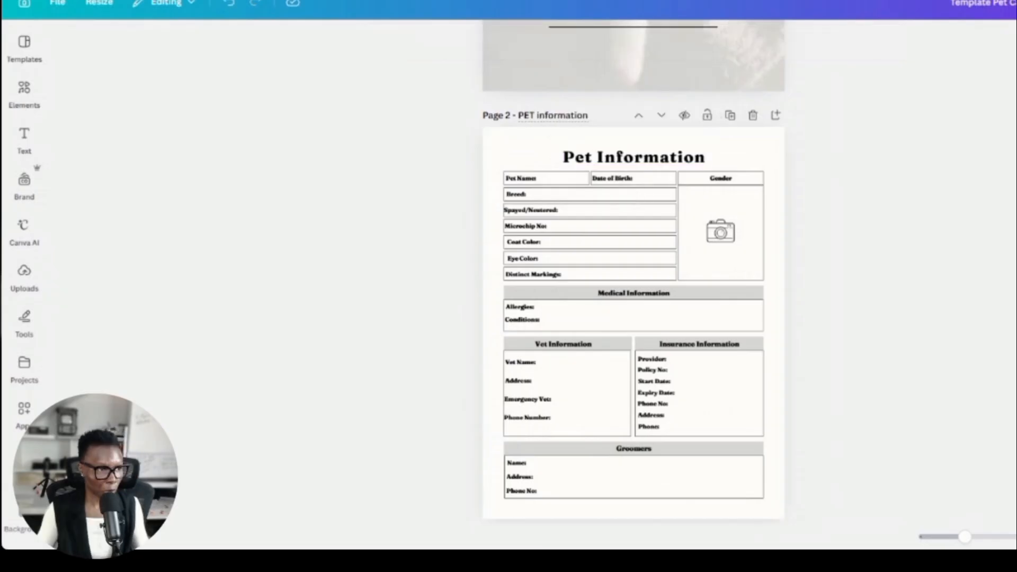
pyautogui.moveTo(588, 115); pyautogui.dragTo(517, 116)
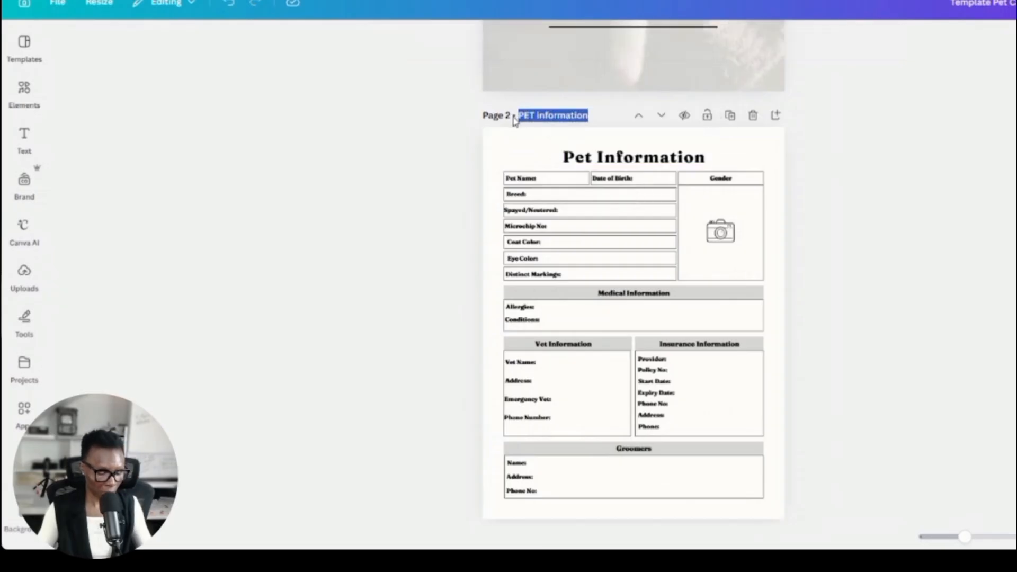
pyautogui.press('BackSpace')
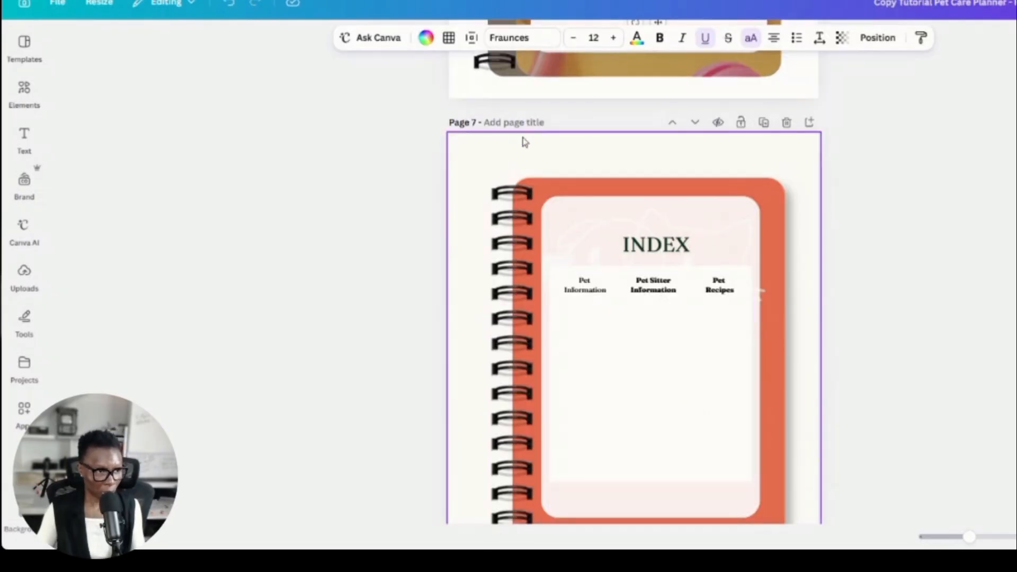
# Step: Switch to the tutorial copy of the planner and give page 7 the page title "index"
pyautogui.click(514, 123)
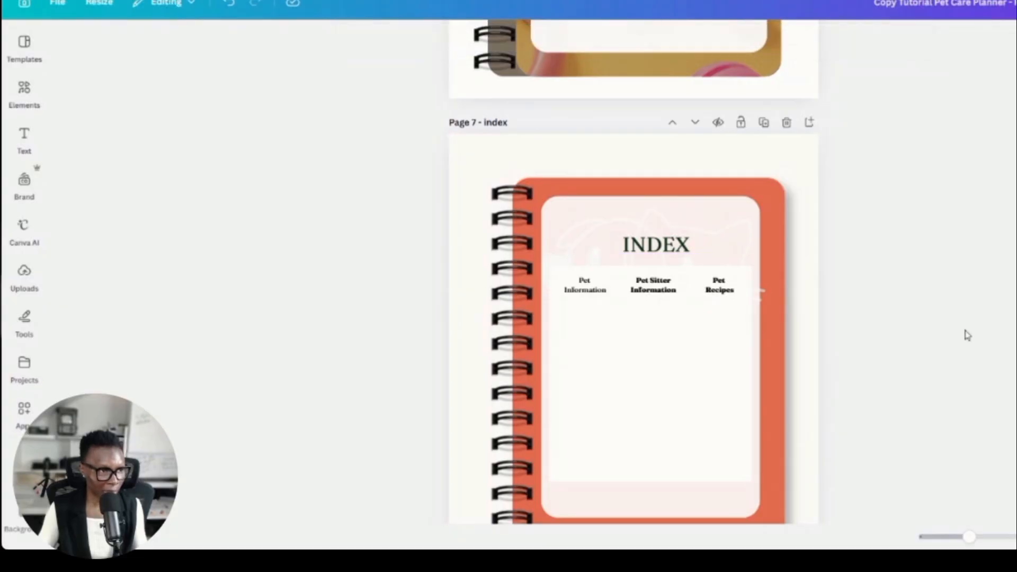
pyautogui.click(591, 296)
# Step: Compare the page titles of pages 8 and 9 with the headings on those pages
pyautogui.scroll(-6, 589, 295)
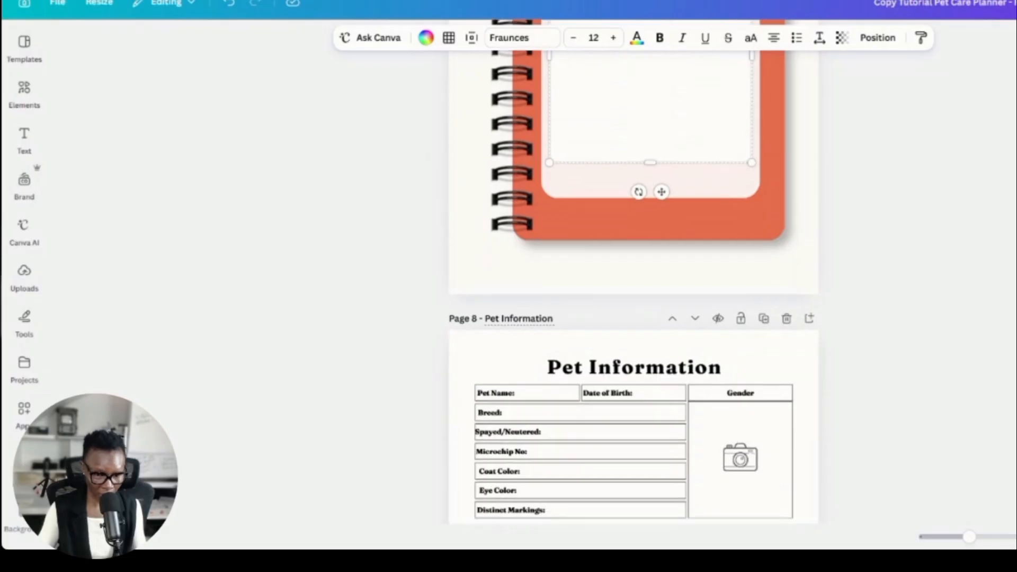
pyautogui.scroll(-7, 528, 324)
pyautogui.scroll(-2, 541, 371)
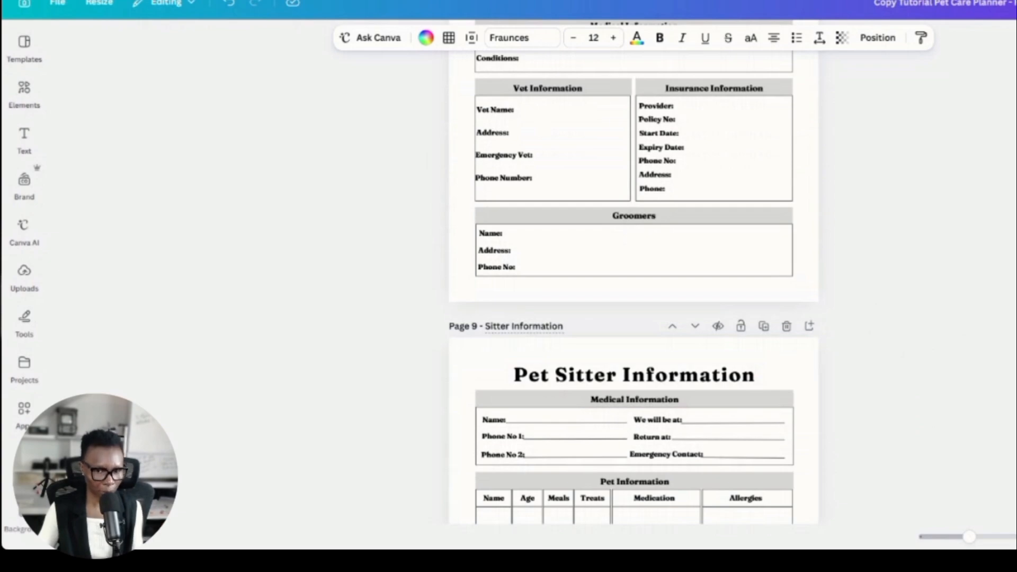
pyautogui.scroll(11, 570, 343)
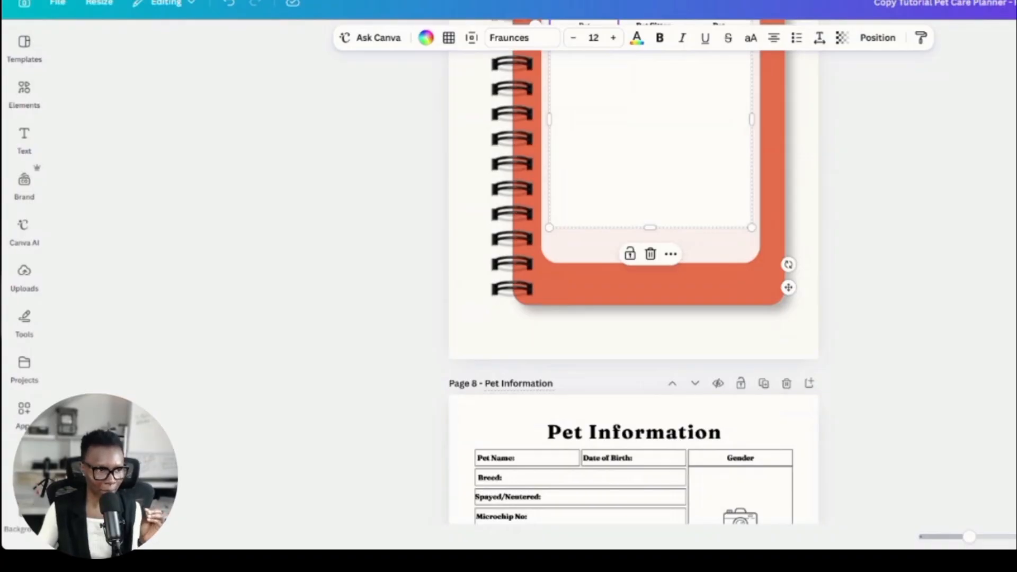
pyautogui.scroll(-1, 561, 392)
pyautogui.scroll(-2, 561, 391)
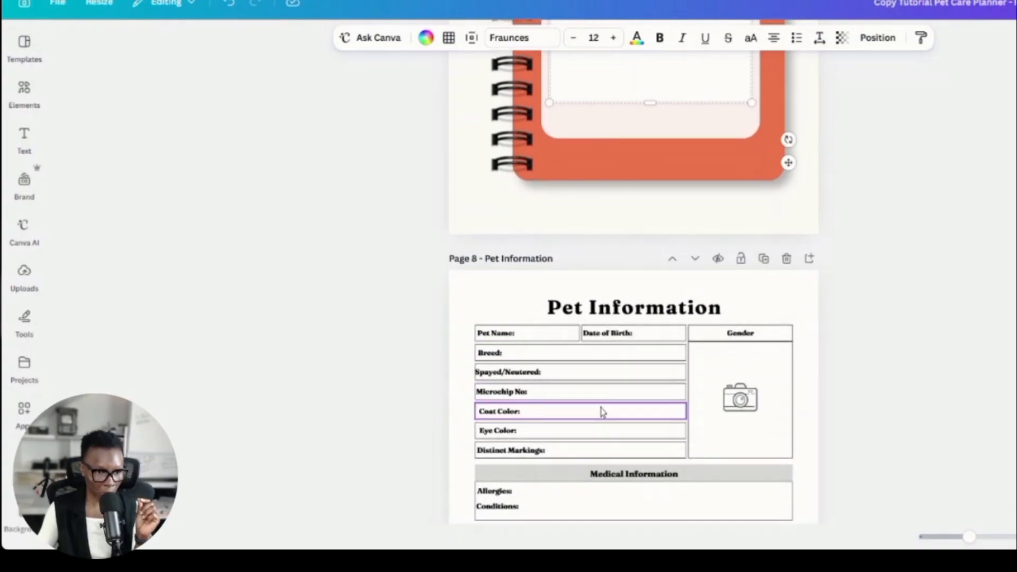
pyautogui.scroll(3, 599, 410)
# Step: Change the page title of page 9 to "Pet Sitter Information"
pyautogui.scroll(-12, 597, 411)
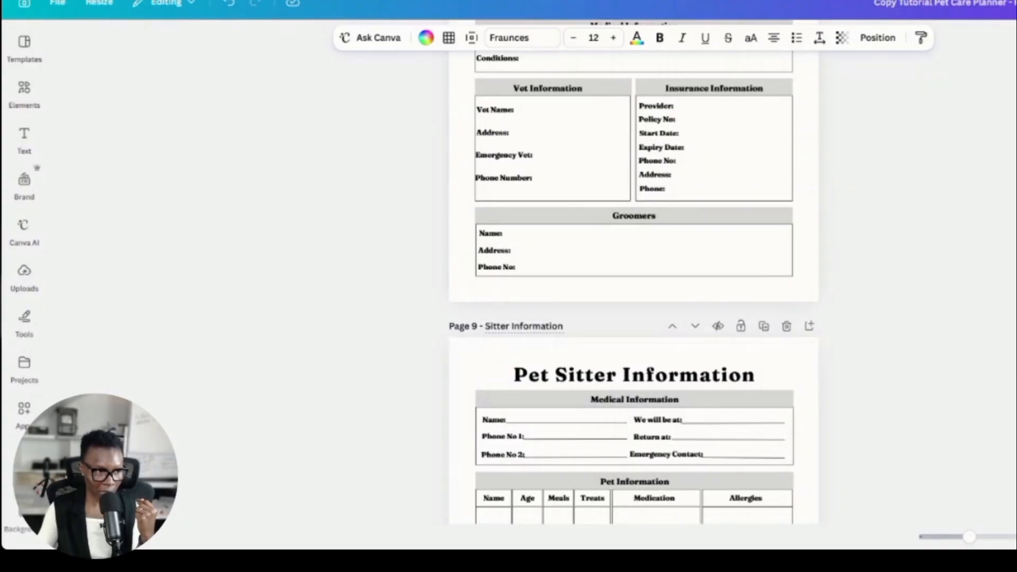
pyautogui.click(485, 326)
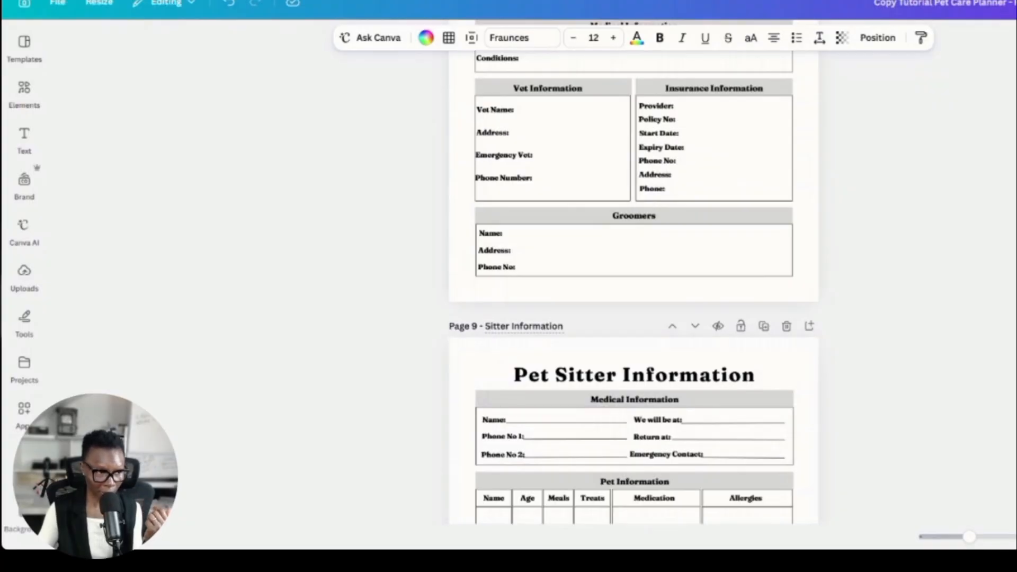
pyautogui.write('Pet I')
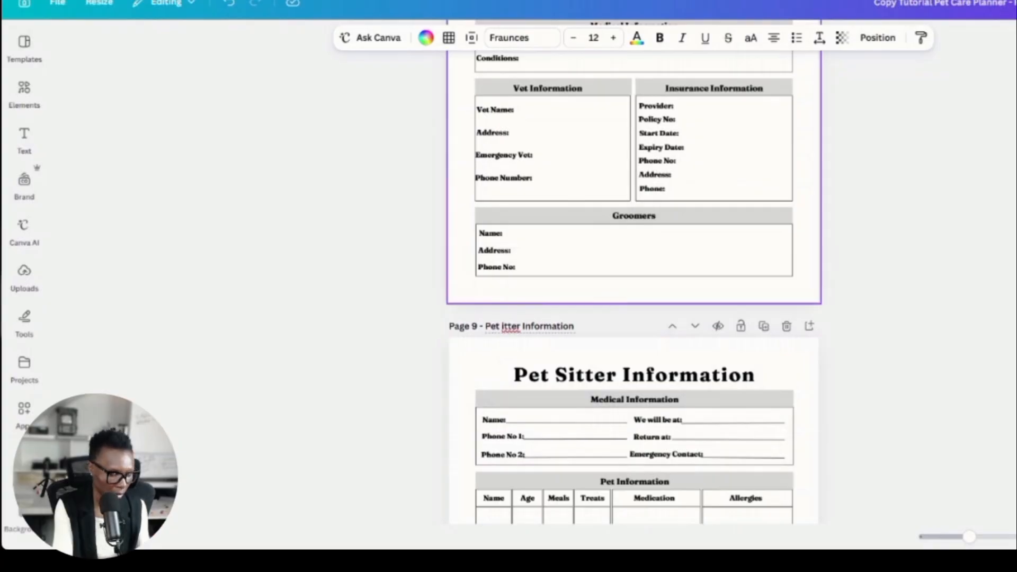
pyautogui.press('Delete')
pyautogui.write('s')
pyautogui.press('BackSpace')
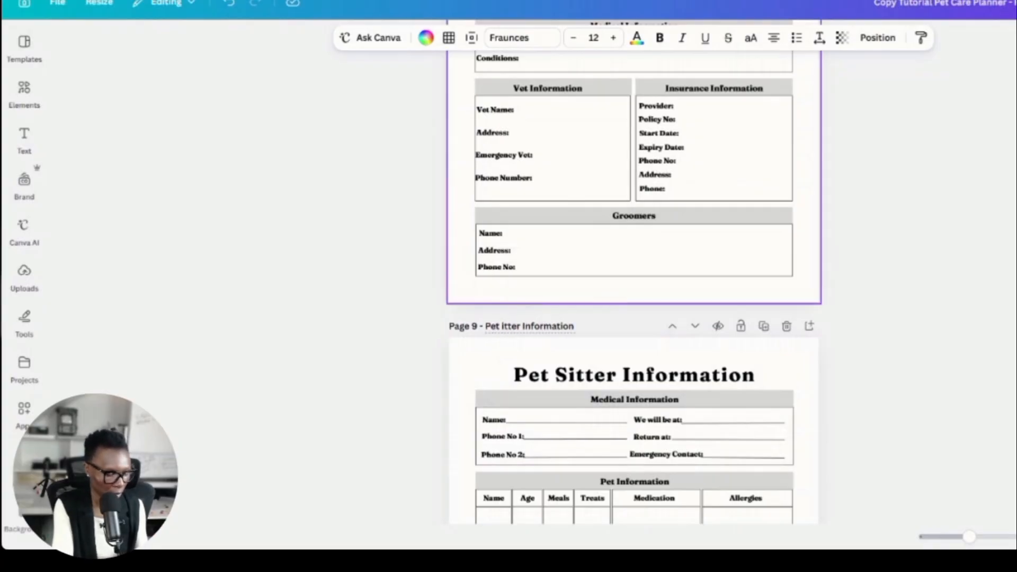
pyautogui.write('s')
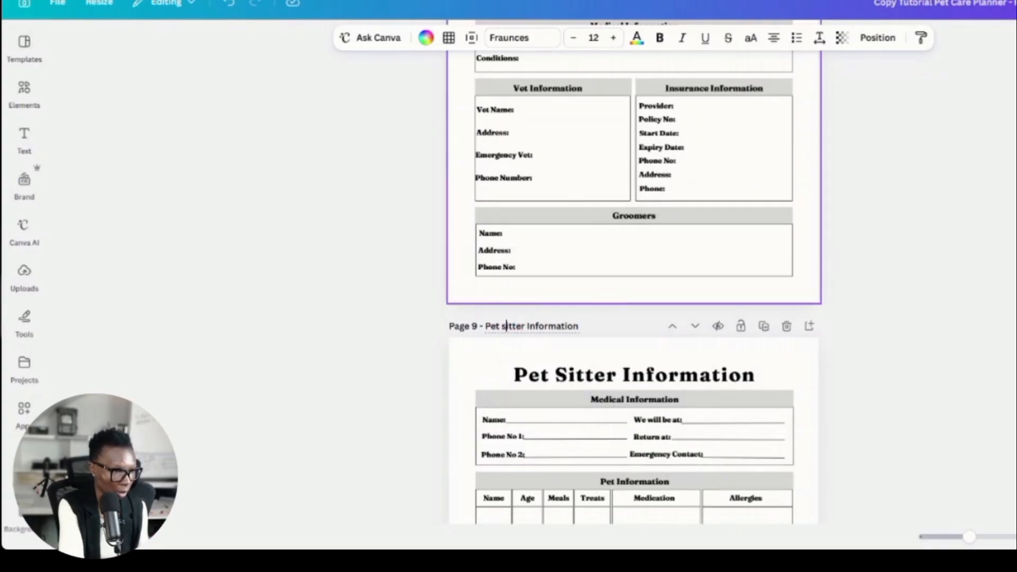
pyautogui.press('BackSpace')
pyautogui.write('S')
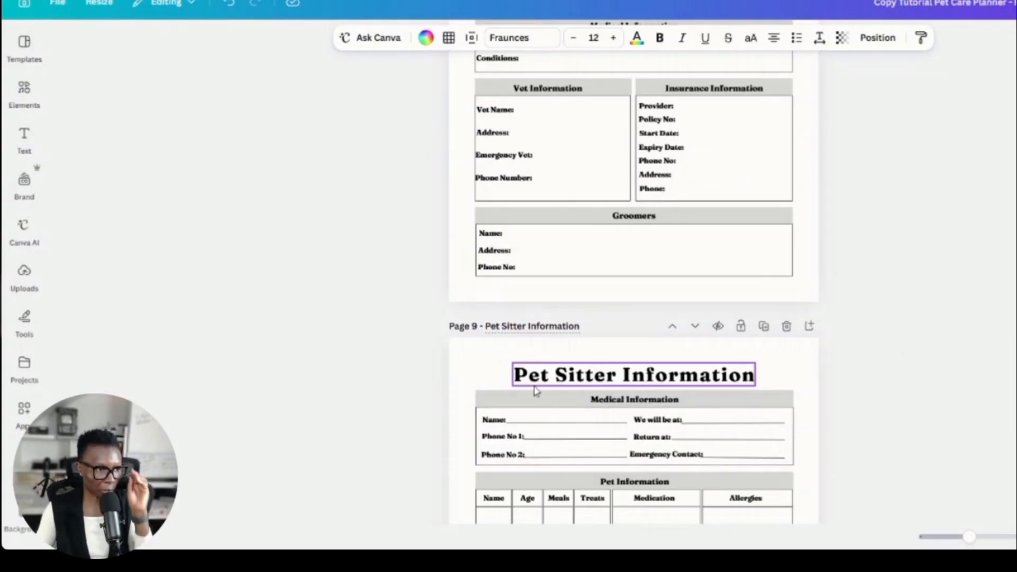
# Step: Examine the page titles around Pet Recipes, and review the titles of all planner pages in the grid overview
pyautogui.scroll(-6, 706, 353)
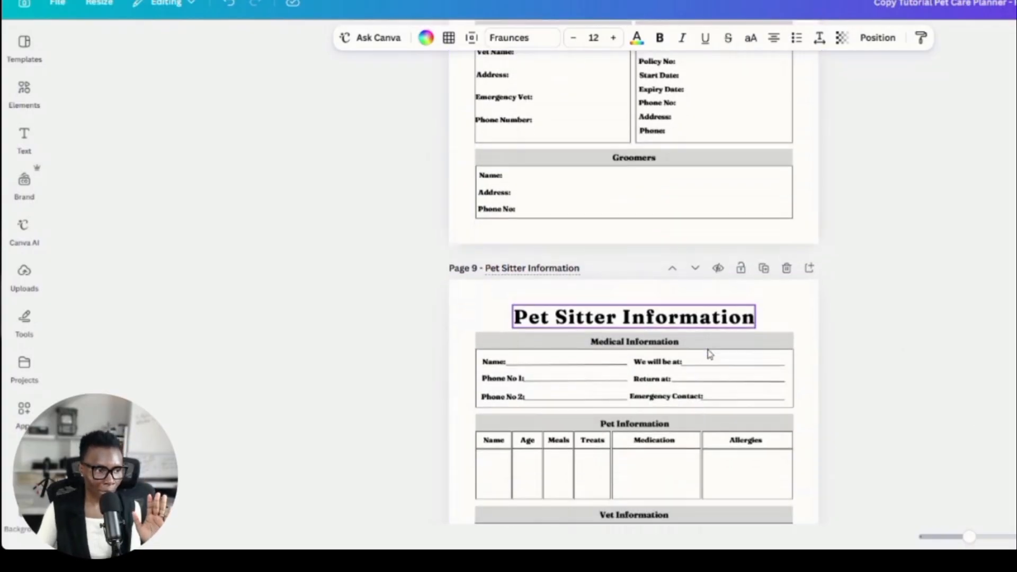
pyautogui.scroll(-3, 659, 436)
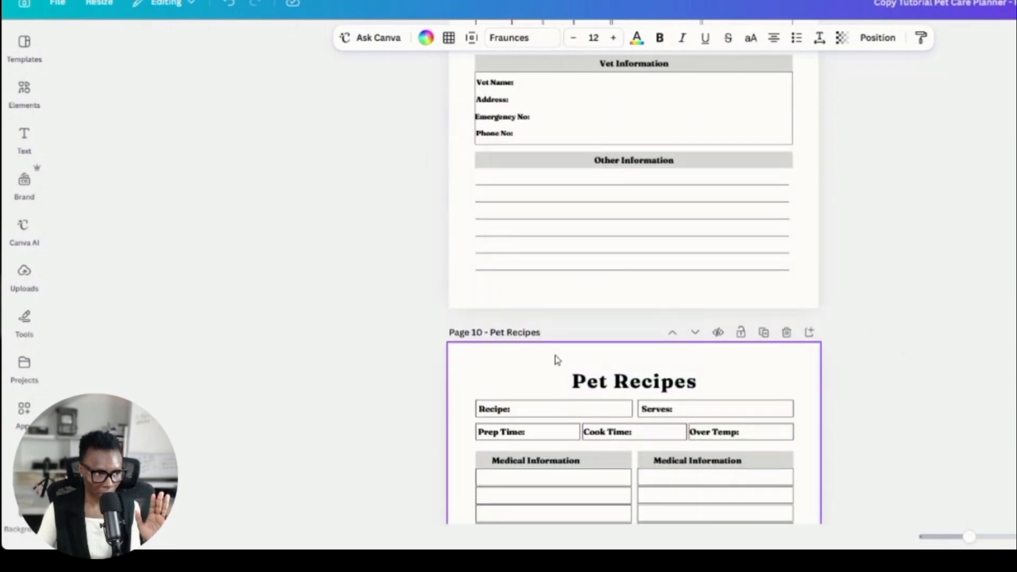
pyautogui.scroll(-1, 554, 356)
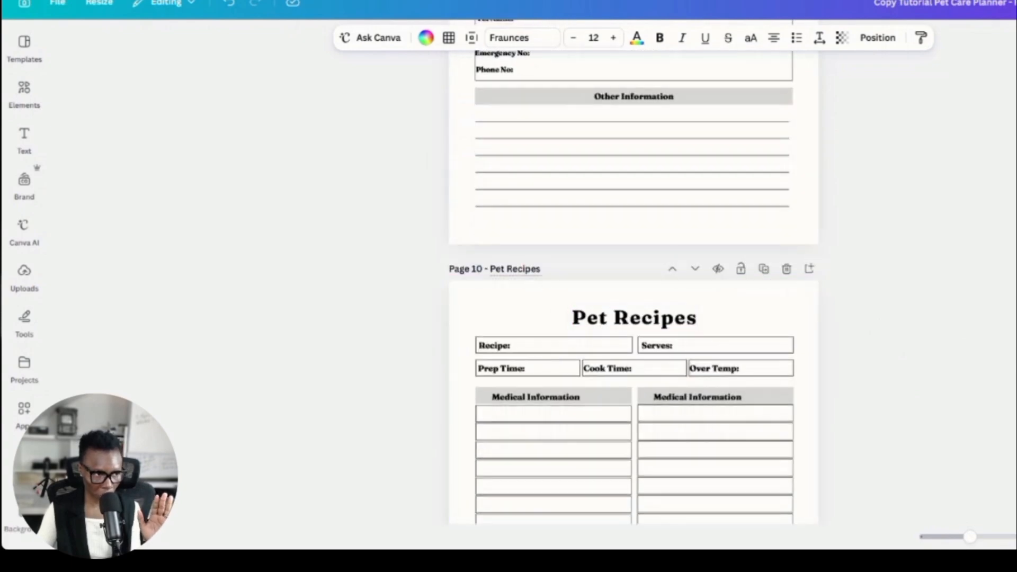
pyautogui.scroll(5, 682, 377)
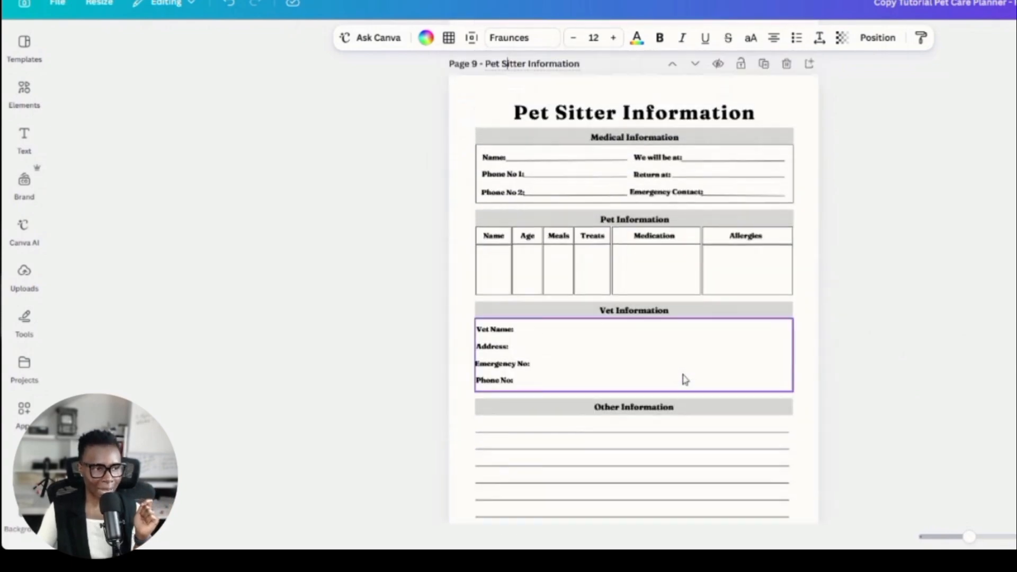
pyautogui.scroll(-7, 807, 498)
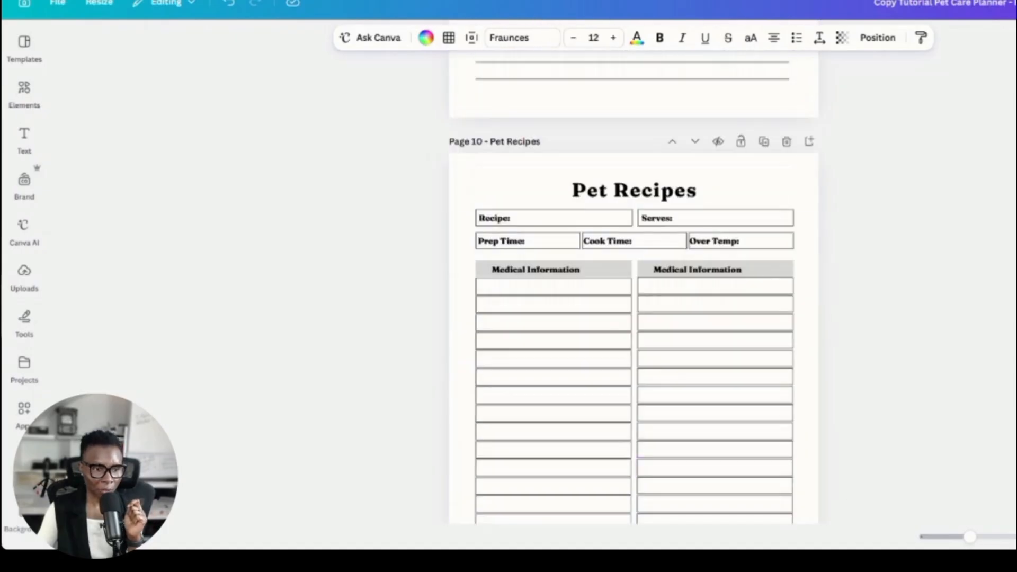
pyautogui.click(1014, 536)
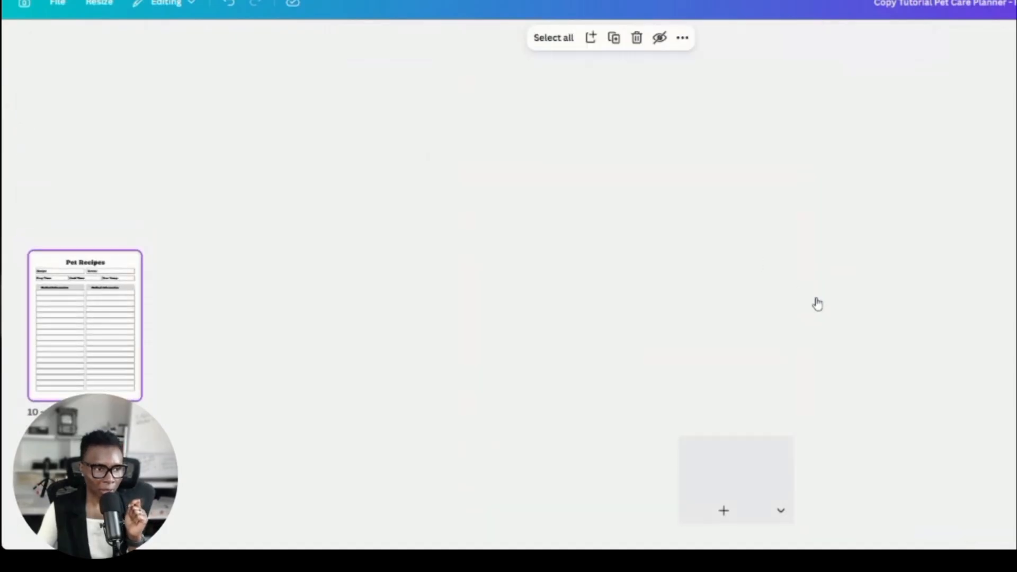
pyautogui.scroll(-2, 857, 347)
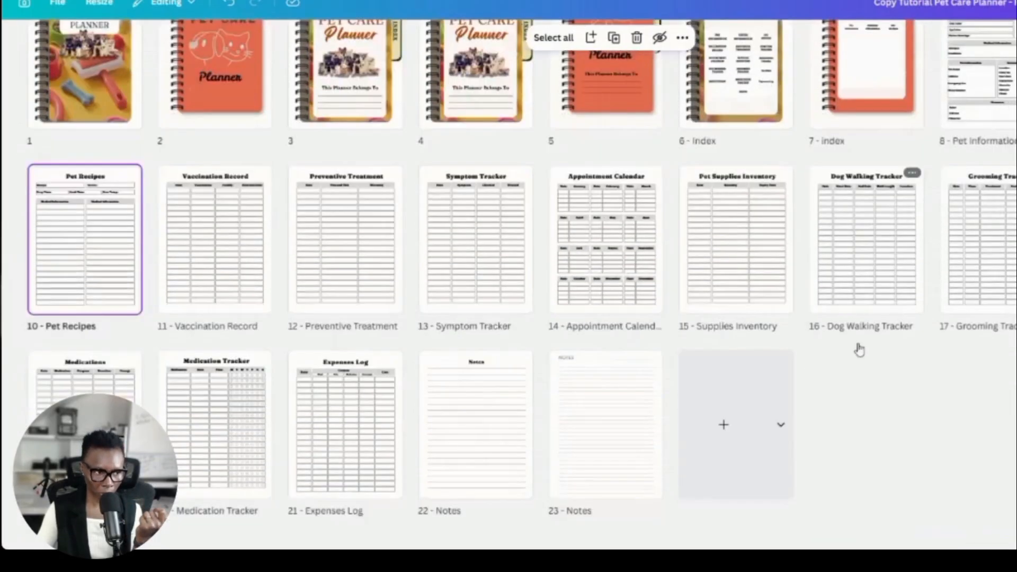
# Step: Open the Notes page, page 22, from the overview and examine its page title and heading
pyautogui.click(453, 437)
pyautogui.doubleClick(452, 437)
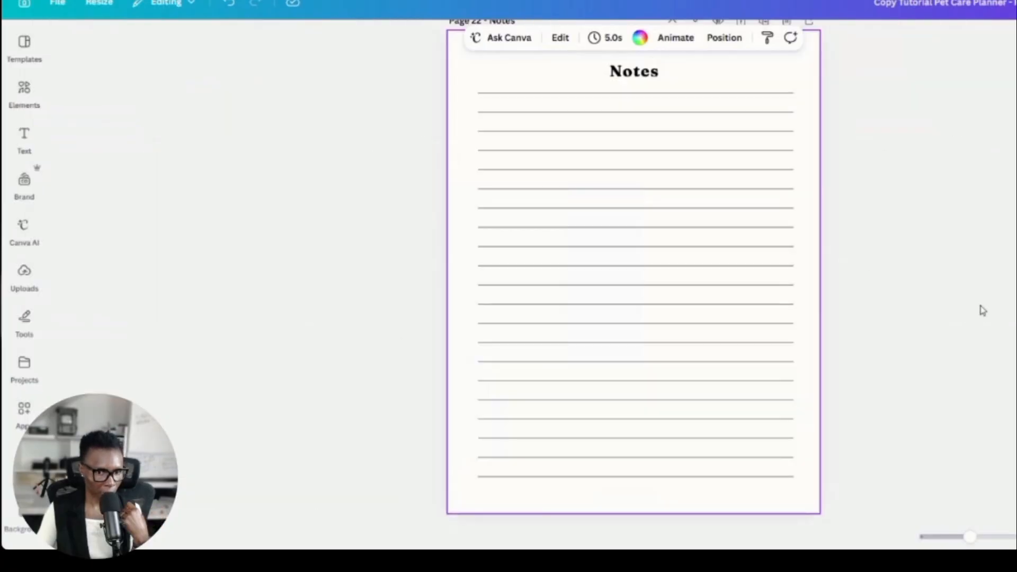
pyautogui.scroll(1, 986, 315)
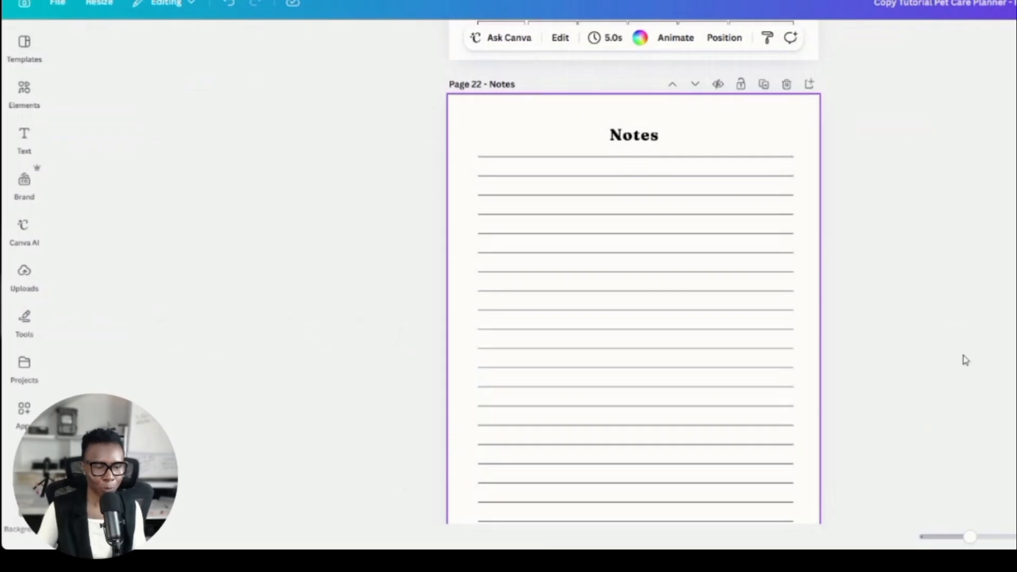
pyautogui.scroll(2, 953, 354)
pyautogui.scroll(2, 952, 370)
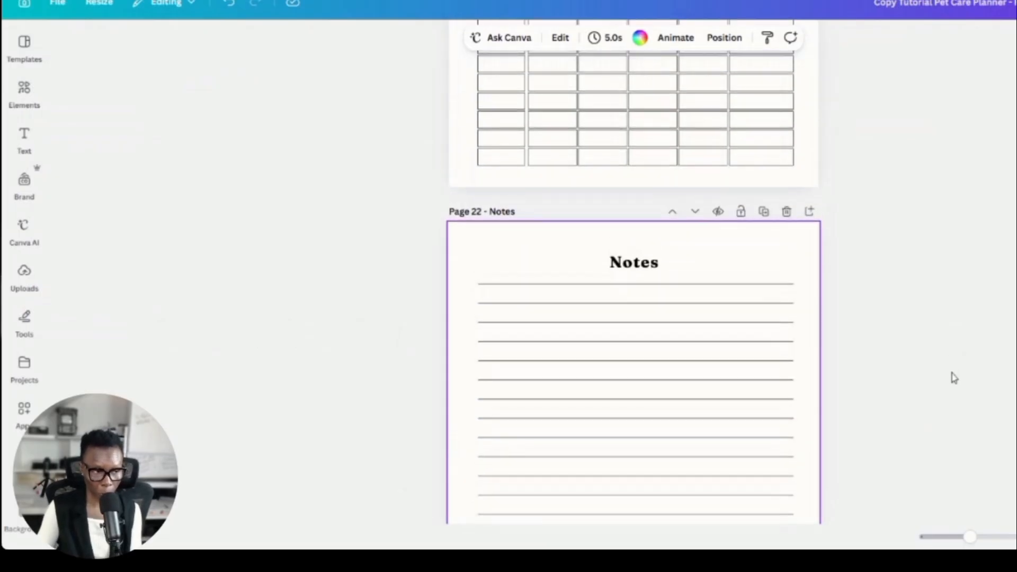
pyautogui.scroll(2, 951, 377)
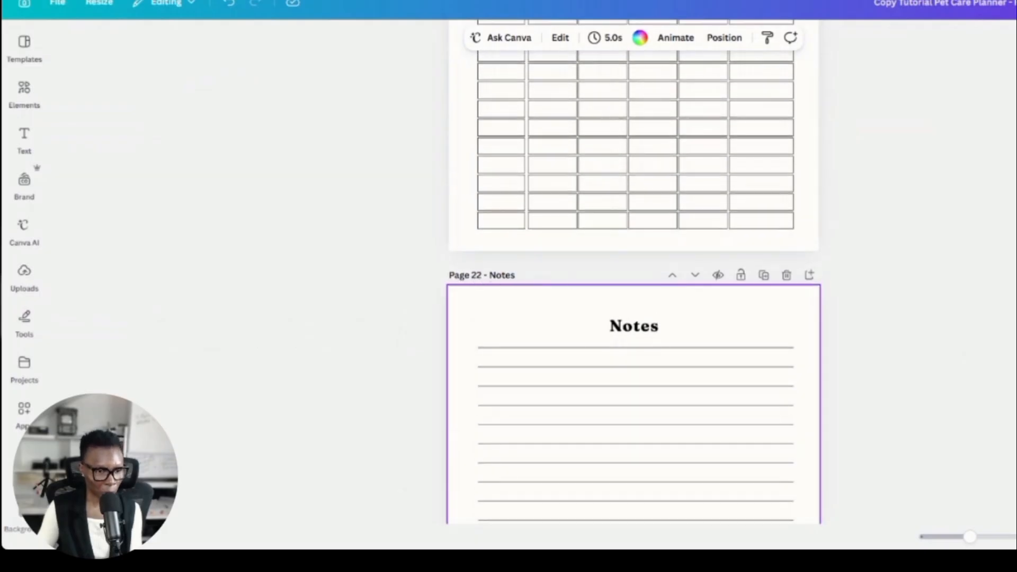
# Step: Go to the page 6 index and examine its entries, the page 7 index and the Pet Information page's title
pyautogui.press('alt+super+3')
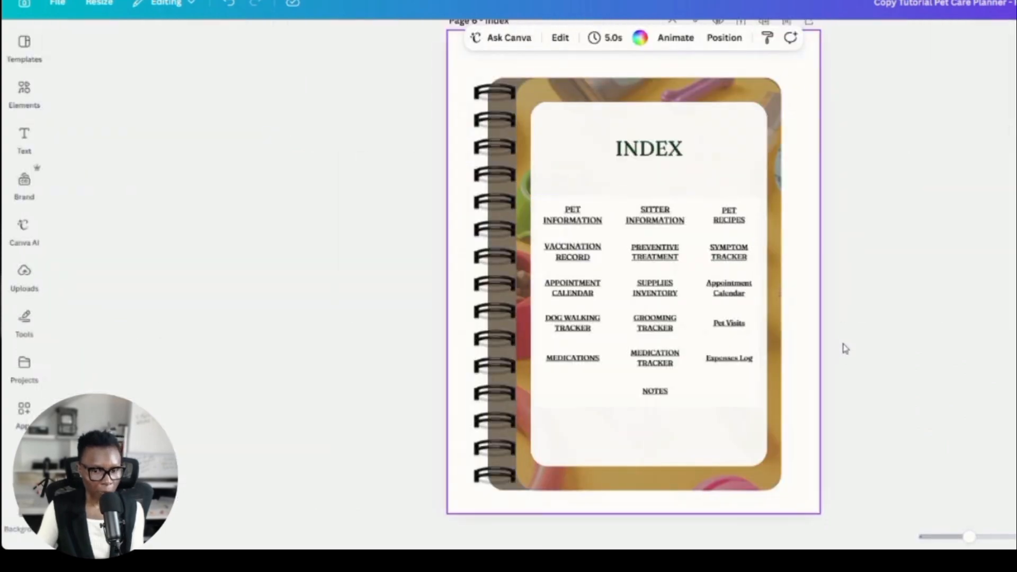
pyautogui.scroll(-10, 845, 348)
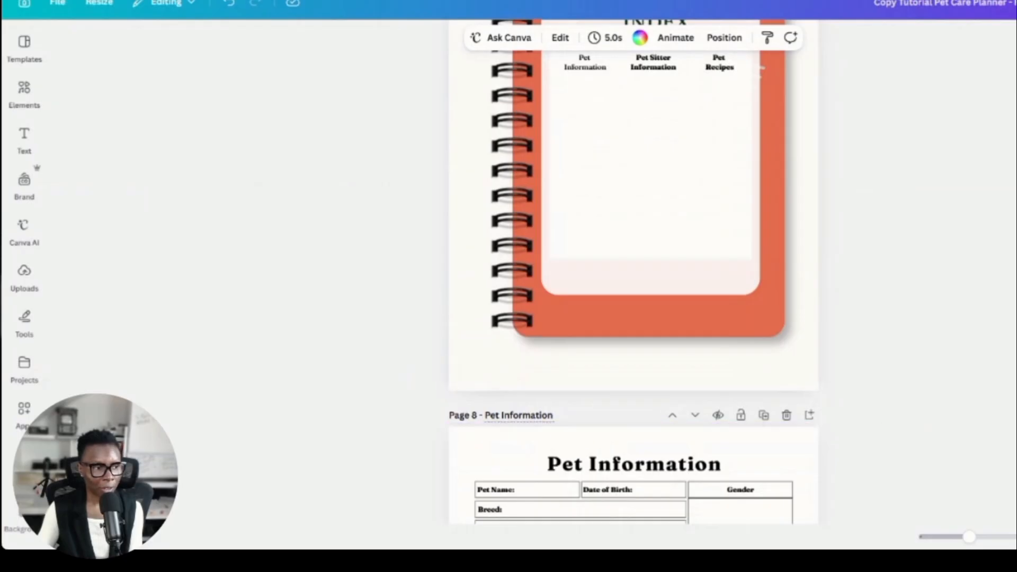
pyautogui.scroll(-6, 581, 445)
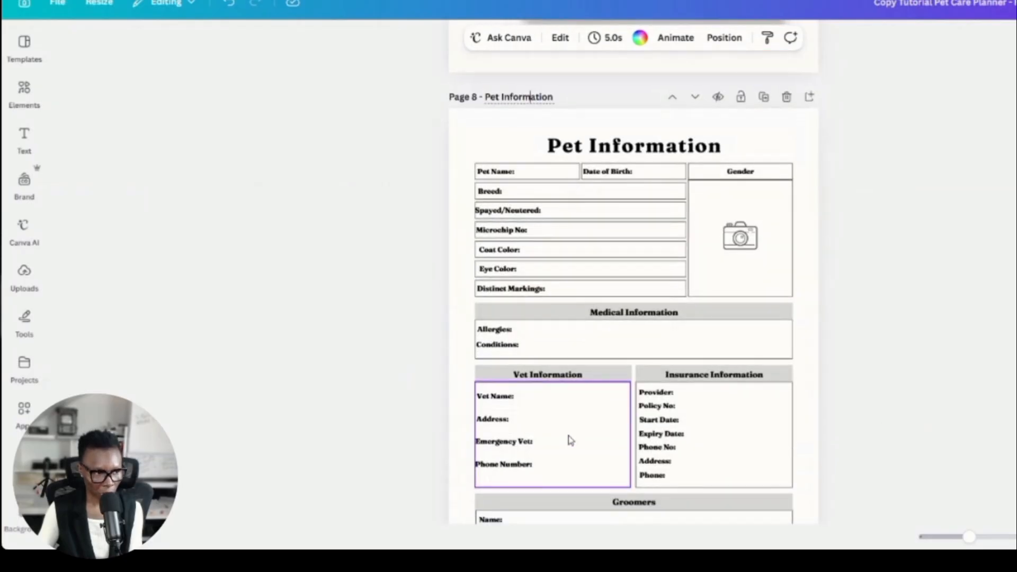
# Step: Group the vertical INDEX text with its side tab on the orange cover on page 5
pyautogui.scroll(5, 577, 423)
pyautogui.scroll(5, 584, 413)
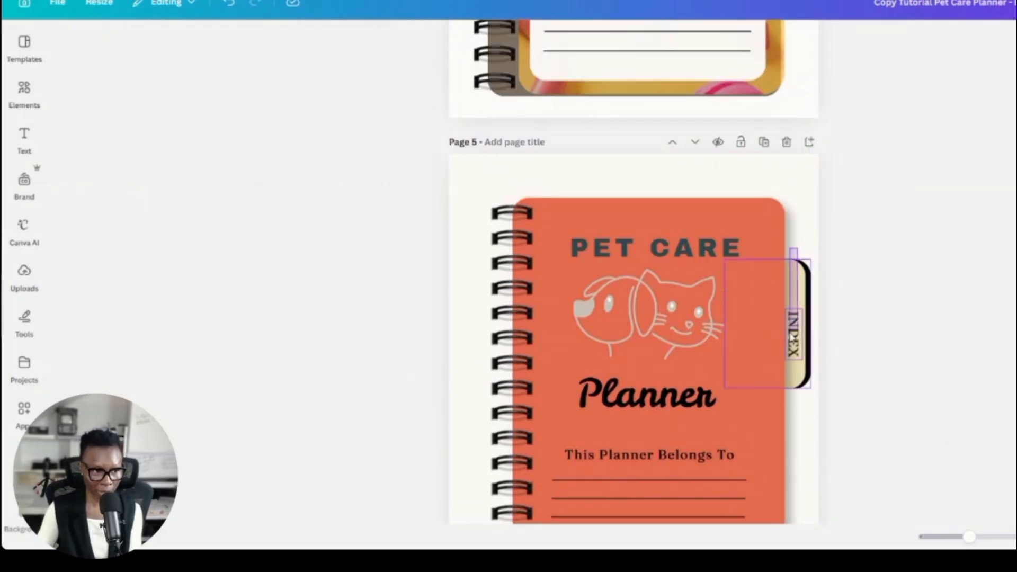
pyautogui.moveTo(798, 389); pyautogui.dragTo(799, 393)
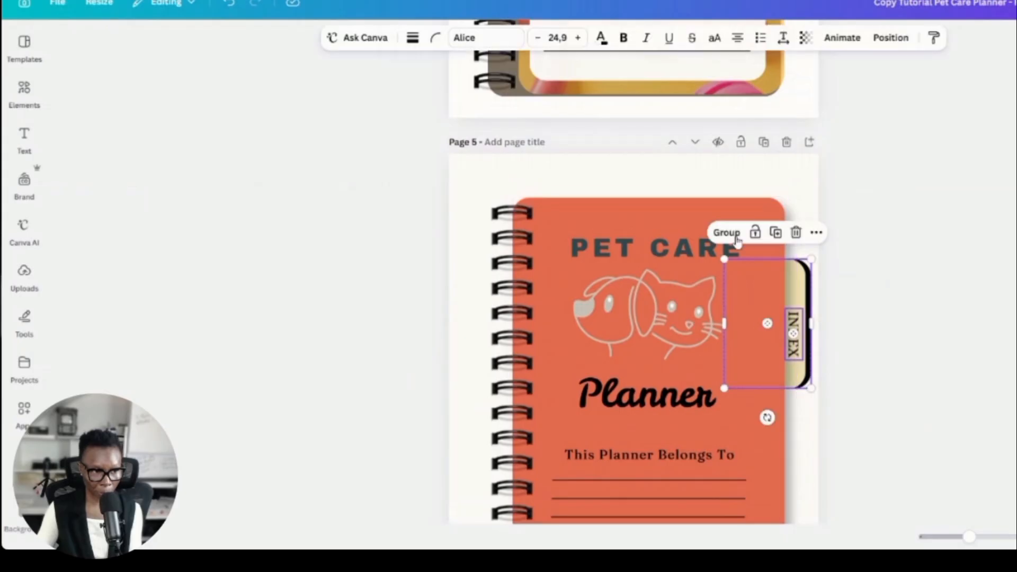
pyautogui.click(735, 236)
pyautogui.click(798, 338)
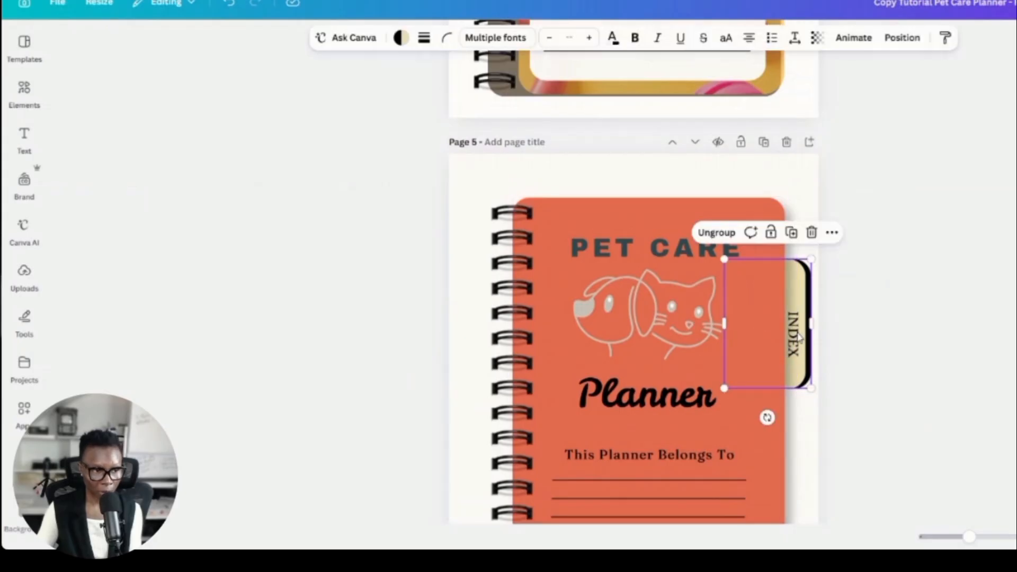
# Step: Link the vertical INDEX text on the page 5 cover's side tab to page 7 - index
pyautogui.click(798, 331)
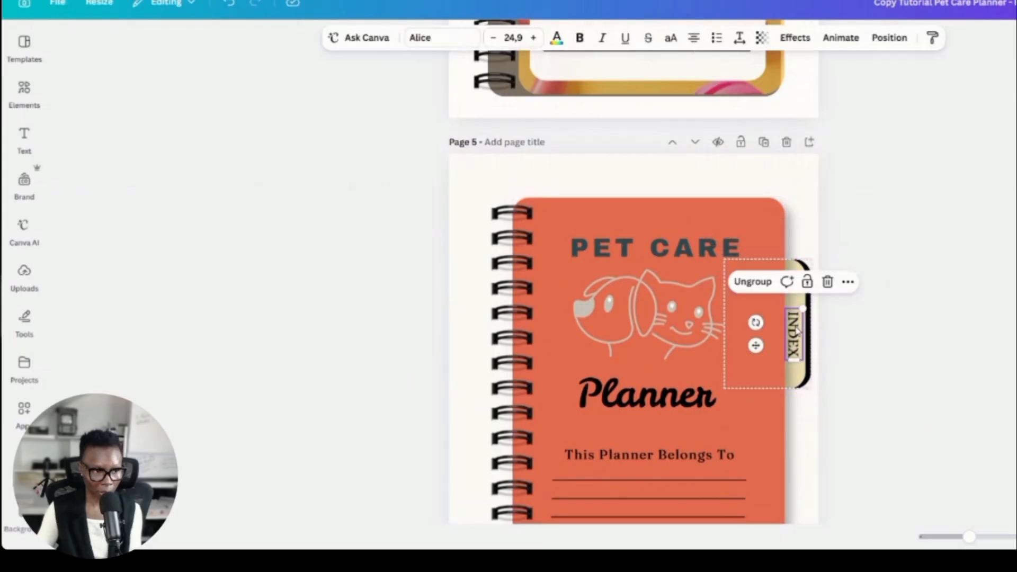
pyautogui.click(801, 271)
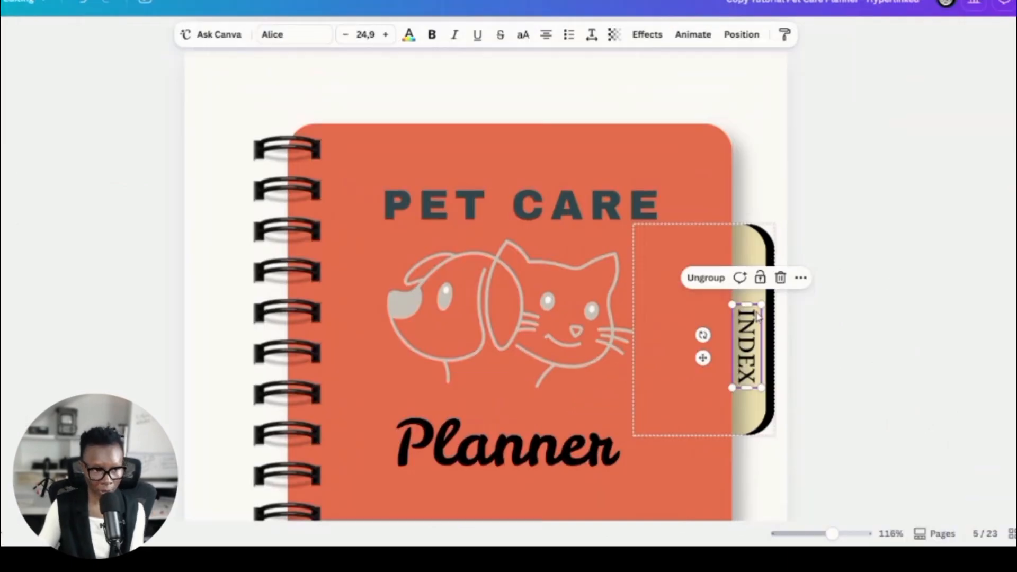
pyautogui.click(799, 279)
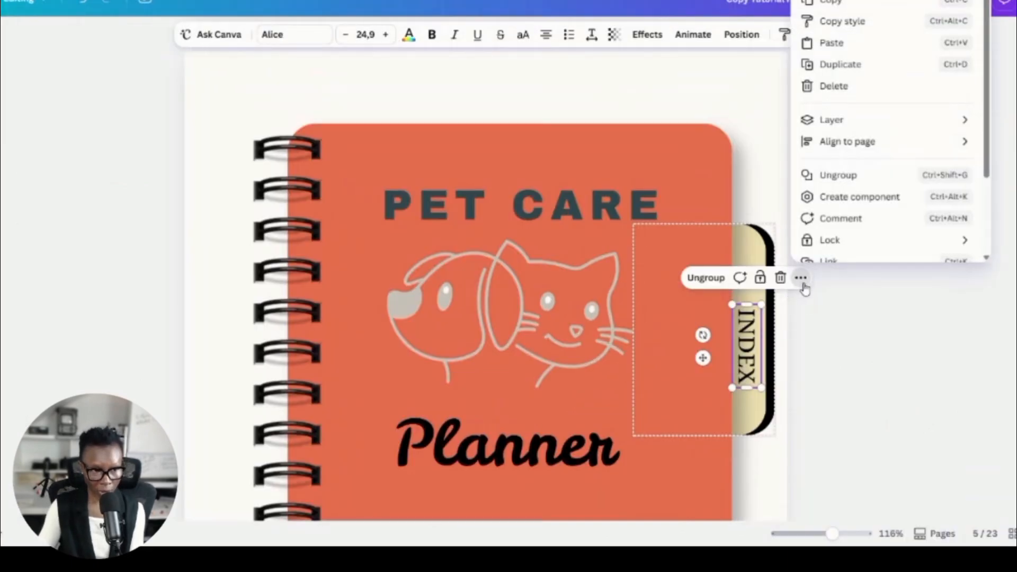
pyautogui.scroll(-2, 865, 196)
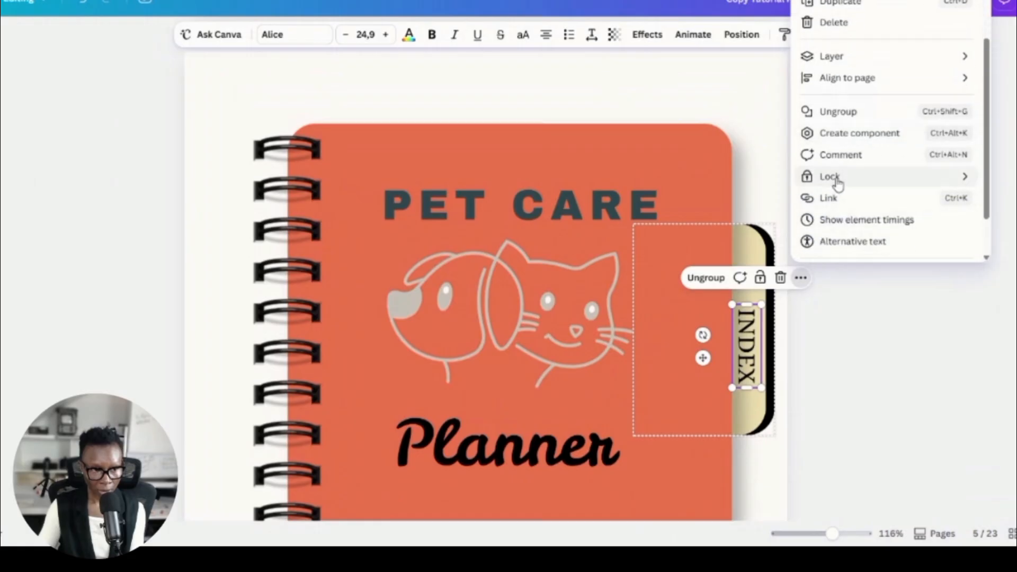
pyautogui.click(842, 207)
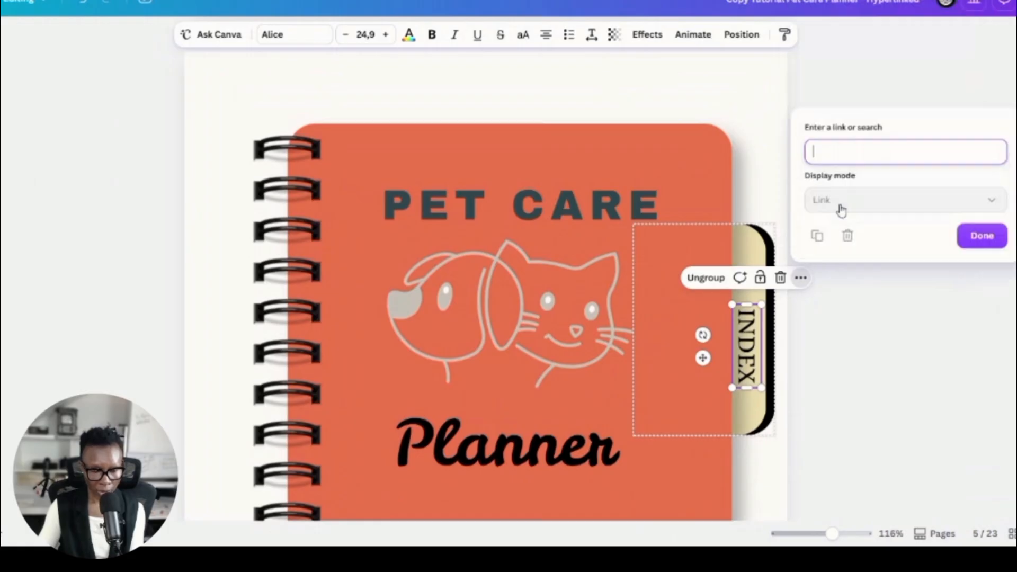
pyautogui.scroll(-5, 962, 250)
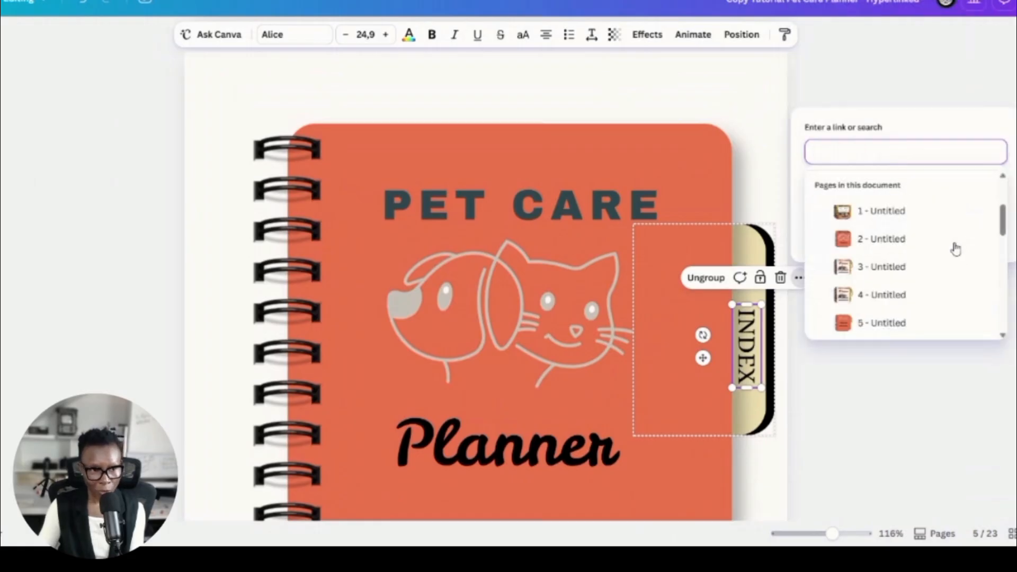
pyautogui.scroll(2, 933, 260)
pyautogui.scroll(3, 895, 257)
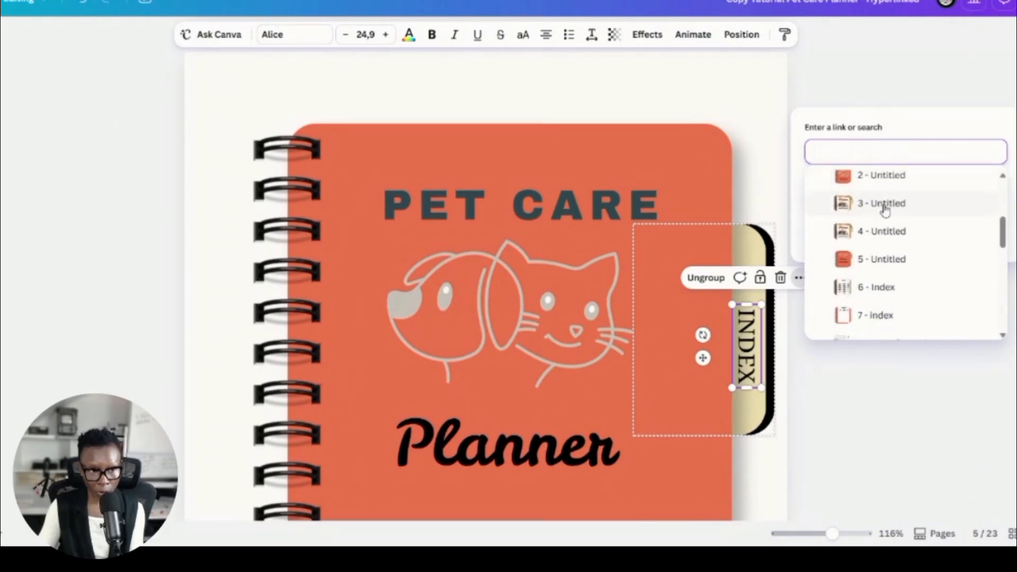
pyautogui.scroll(-2, 912, 260)
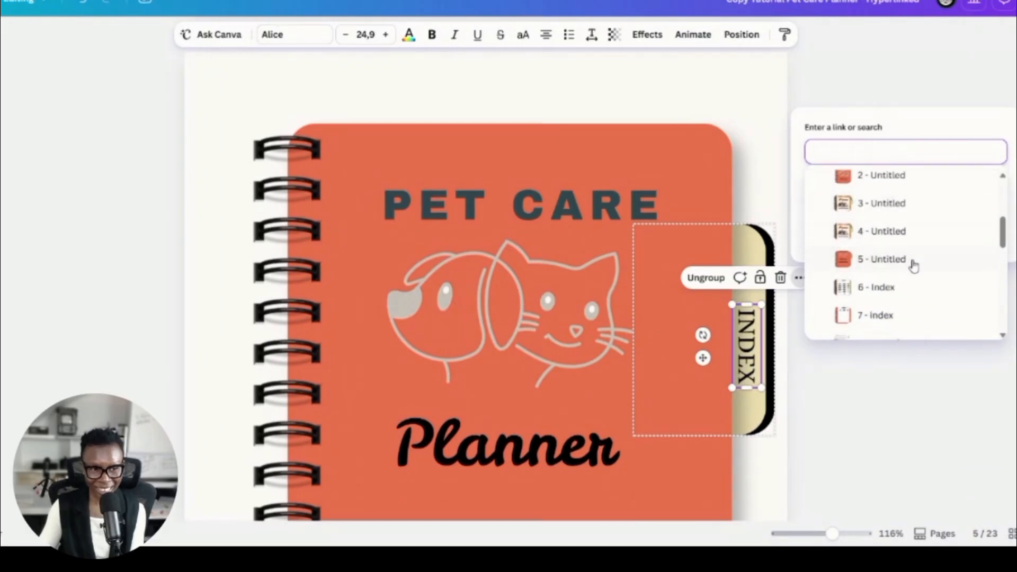
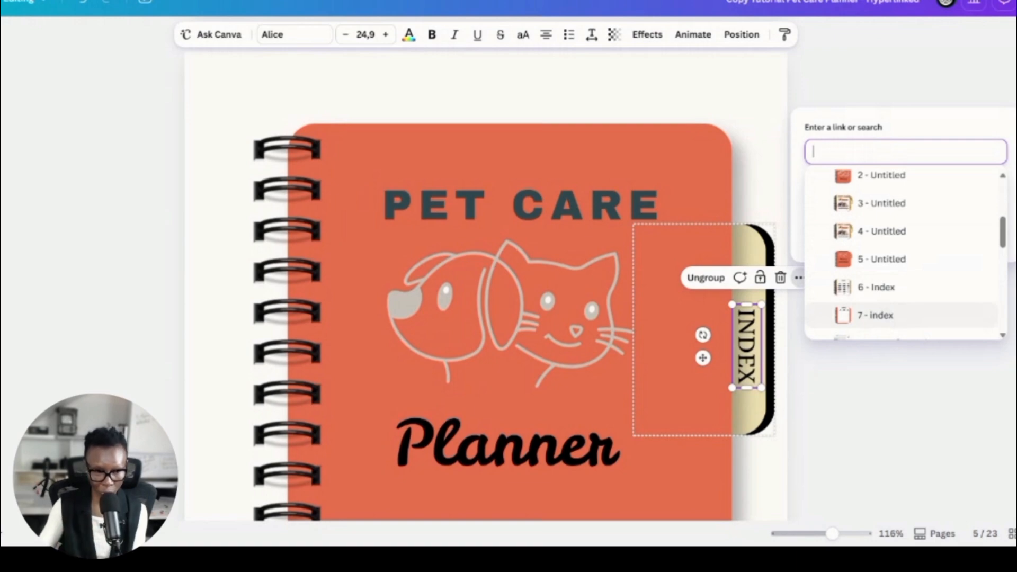
pyautogui.click(885, 317)
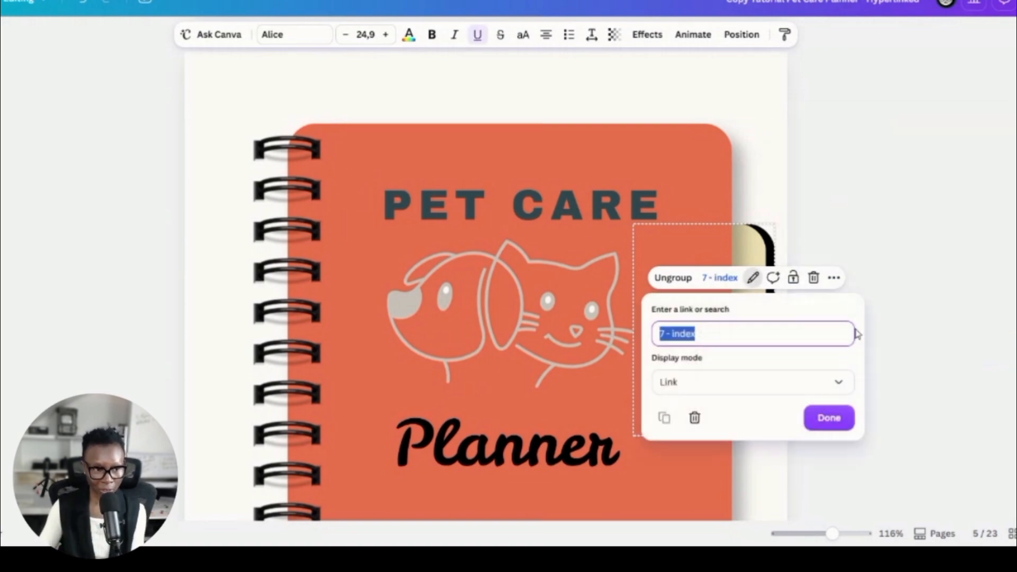
pyautogui.click(830, 420)
pyautogui.click(843, 447)
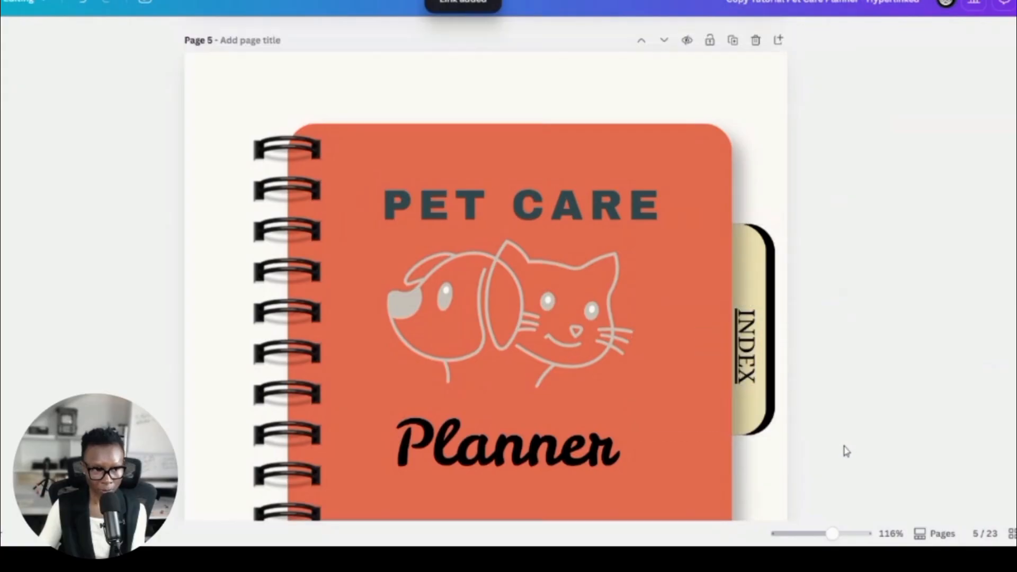
# Step: Link the Pet Information entry in the page 7 index table to page 8 - Pet Information
pyautogui.scroll(-10, 847, 368)
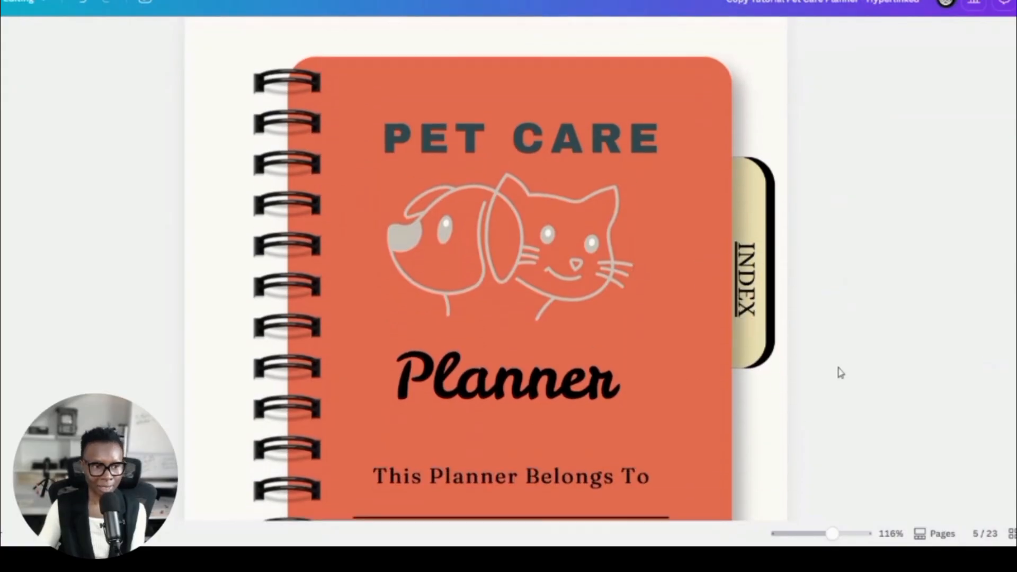
pyautogui.scroll(-15, 835, 374)
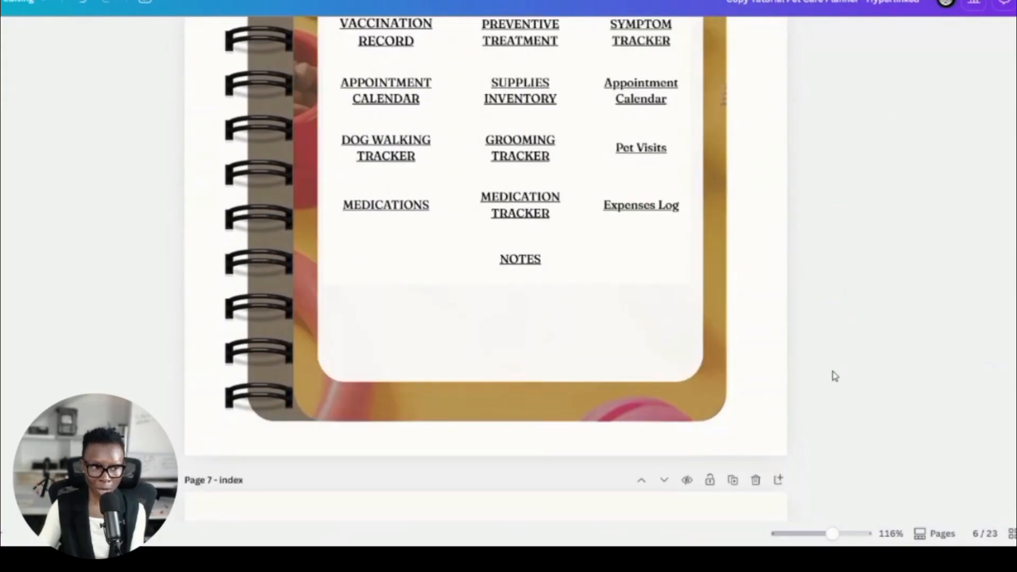
pyautogui.scroll(3, 418, 368)
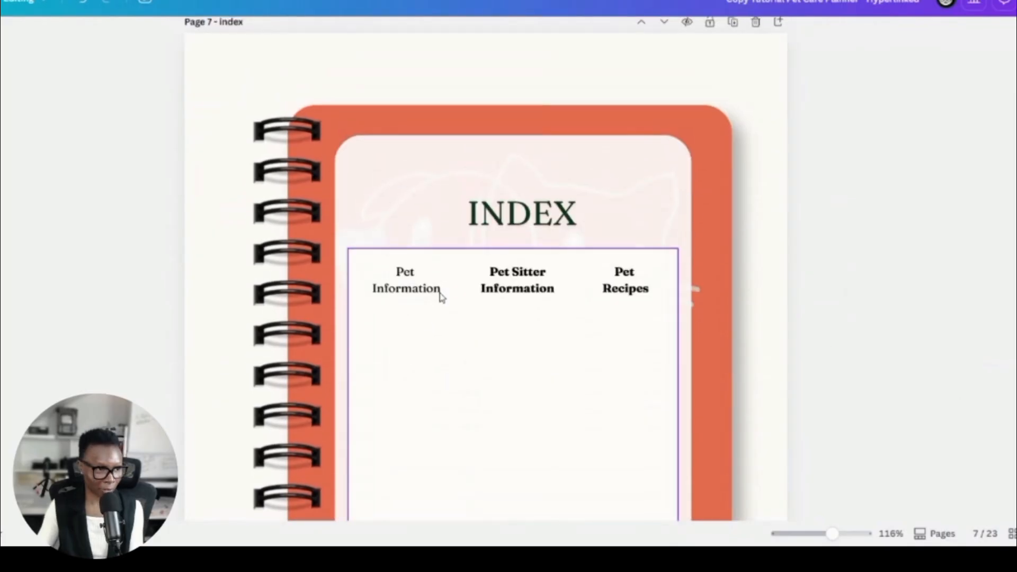
pyautogui.click(435, 275)
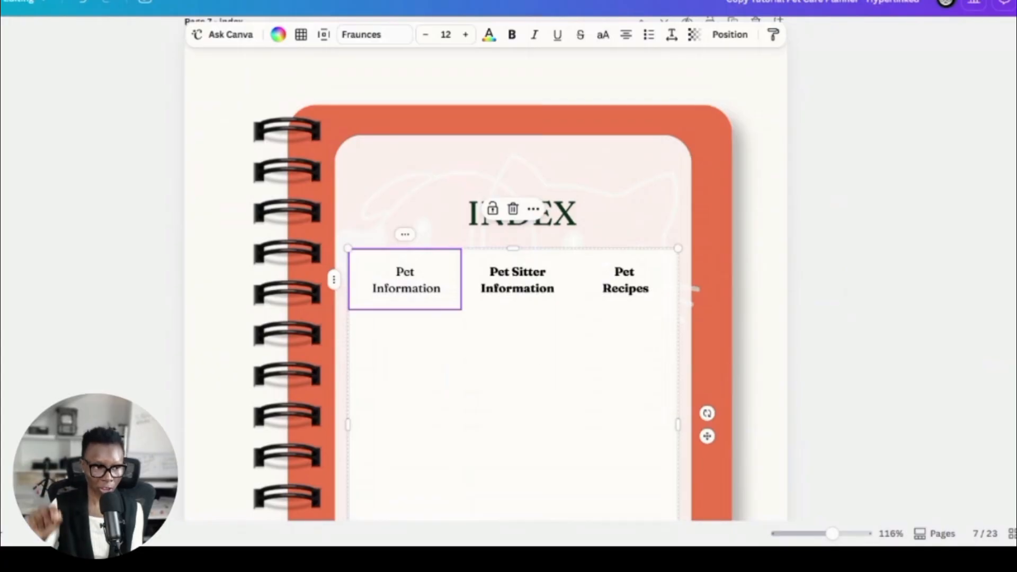
pyautogui.hotkey('ctrl', 'a')
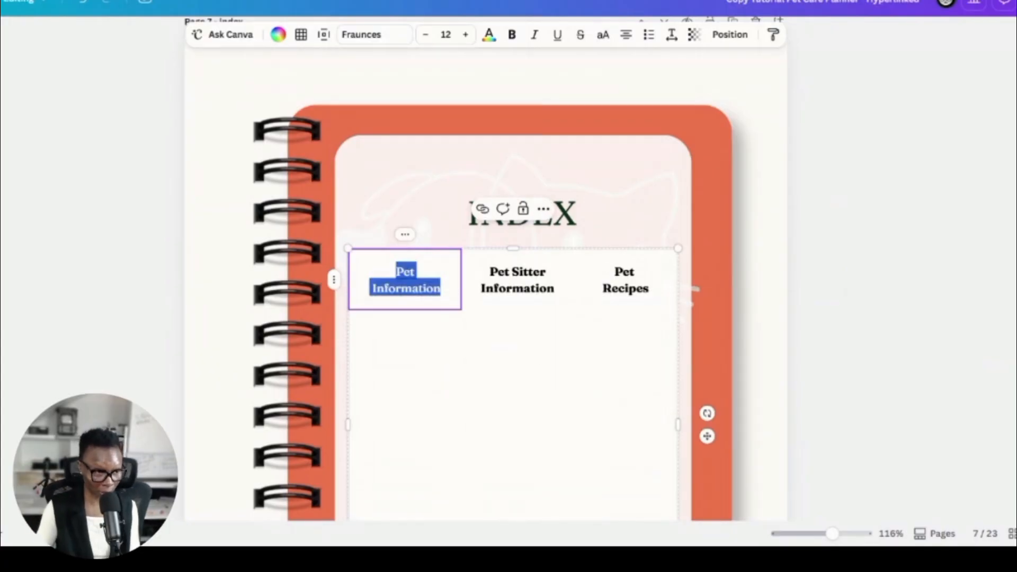
pyautogui.click(483, 211)
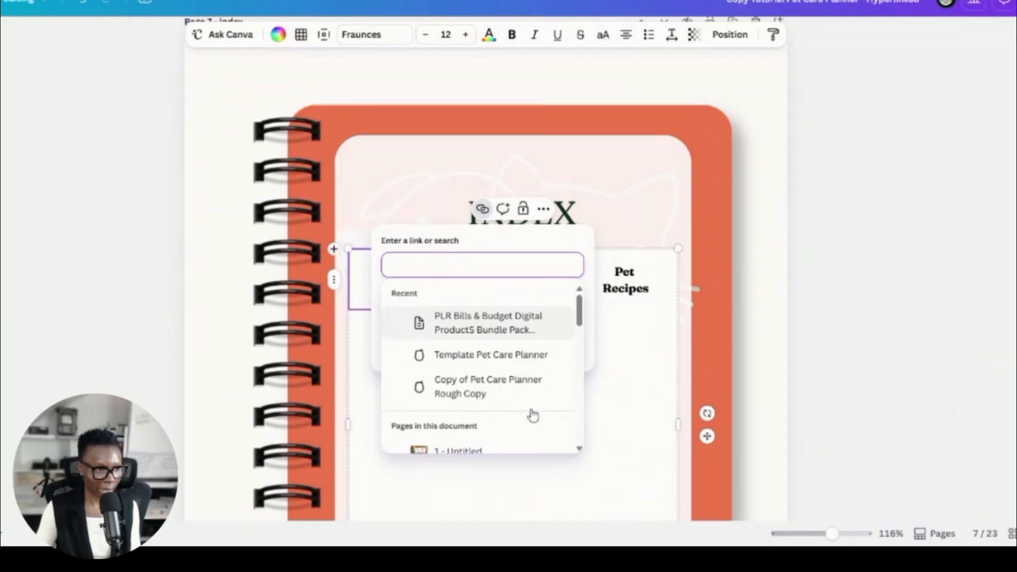
pyautogui.scroll(-5, 519, 379)
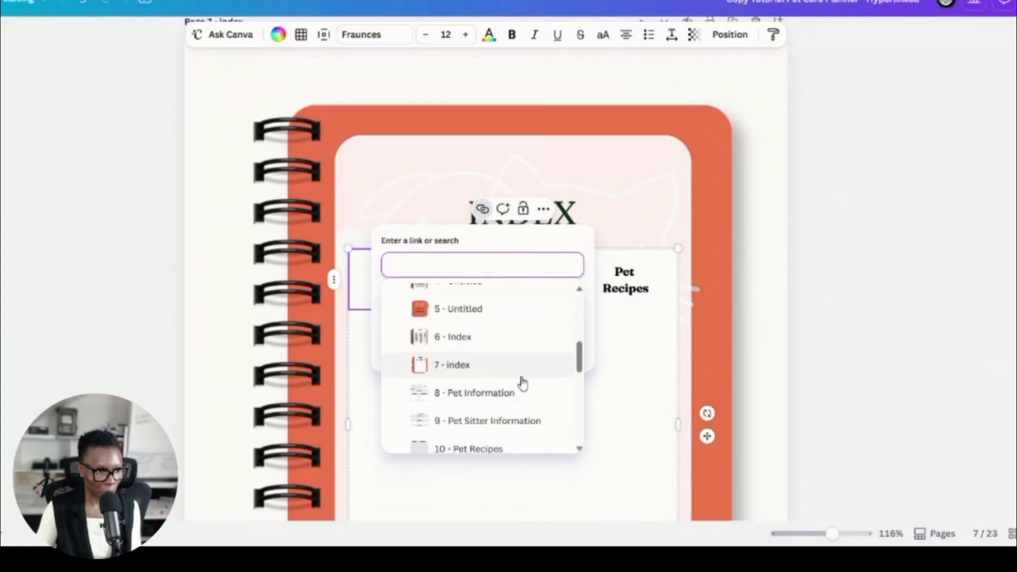
pyautogui.click(493, 402)
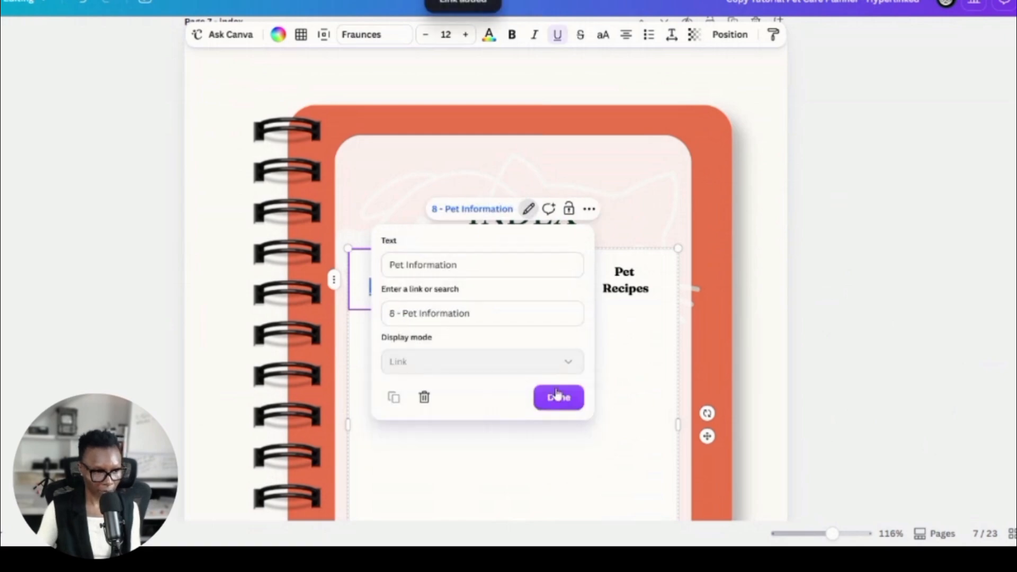
pyautogui.click(558, 397)
# Step: Narrow the first column of the page 7 index table slightly and check the link on its Pet Information entry
pyautogui.click(400, 283)
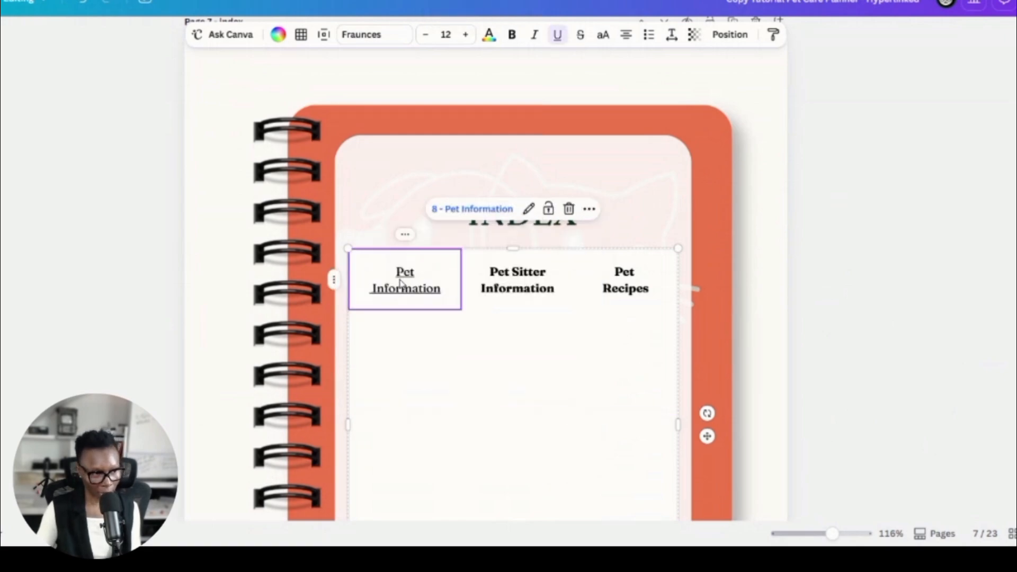
pyautogui.tripleClick(410, 284)
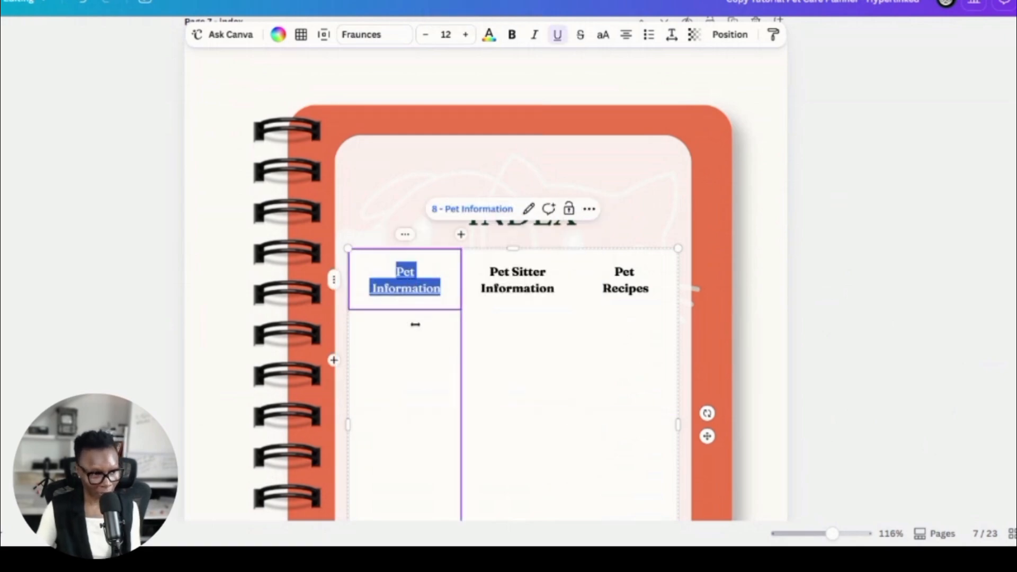
pyautogui.moveTo(459, 352); pyautogui.dragTo(454, 351)
pyautogui.click(792, 232)
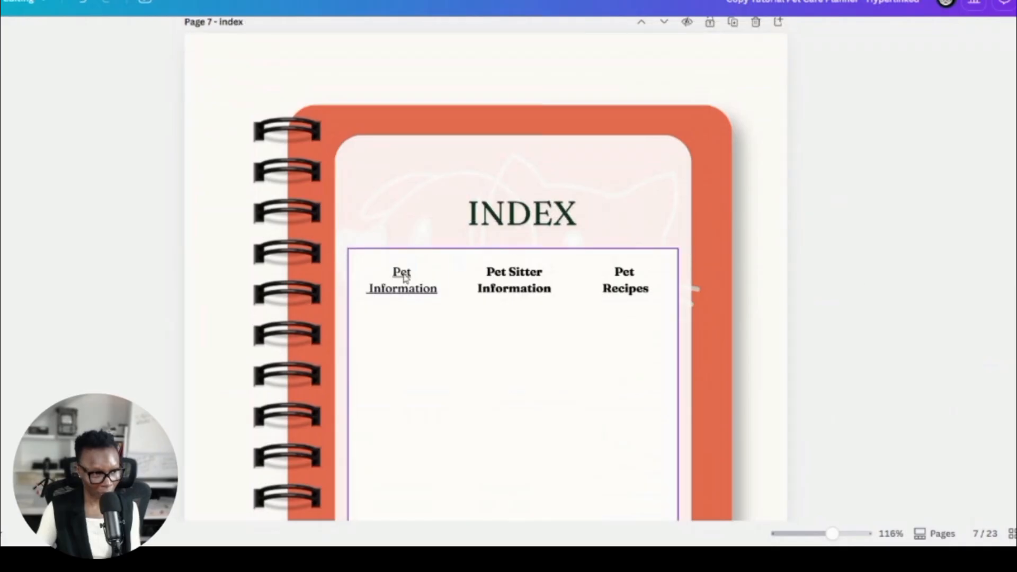
pyautogui.click(404, 278)
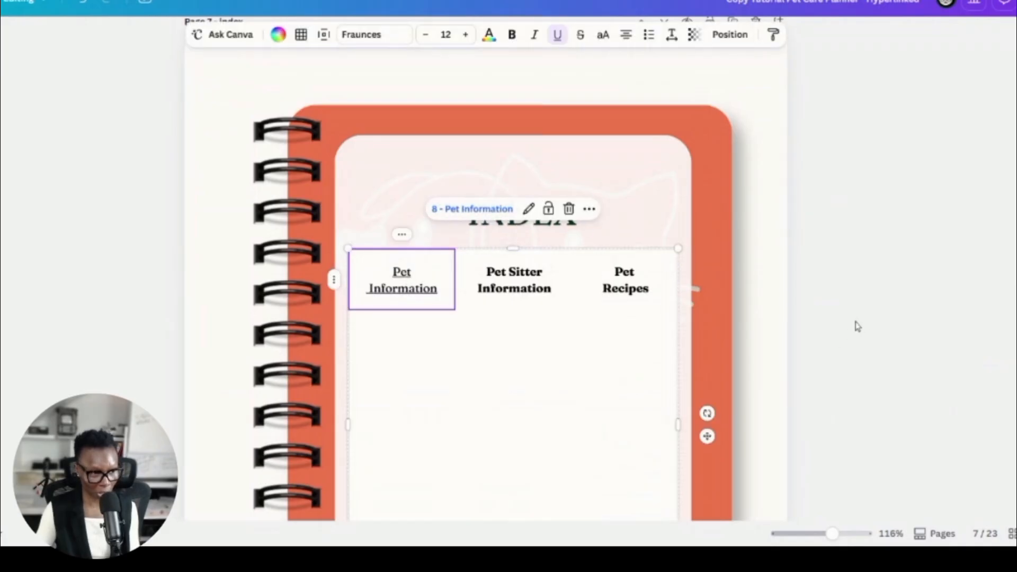
pyautogui.click(819, 319)
# Step: Link the Pet Sitter Information entry in the index table to page 9 - Pet Sitter Information
pyautogui.doubleClick(515, 297)
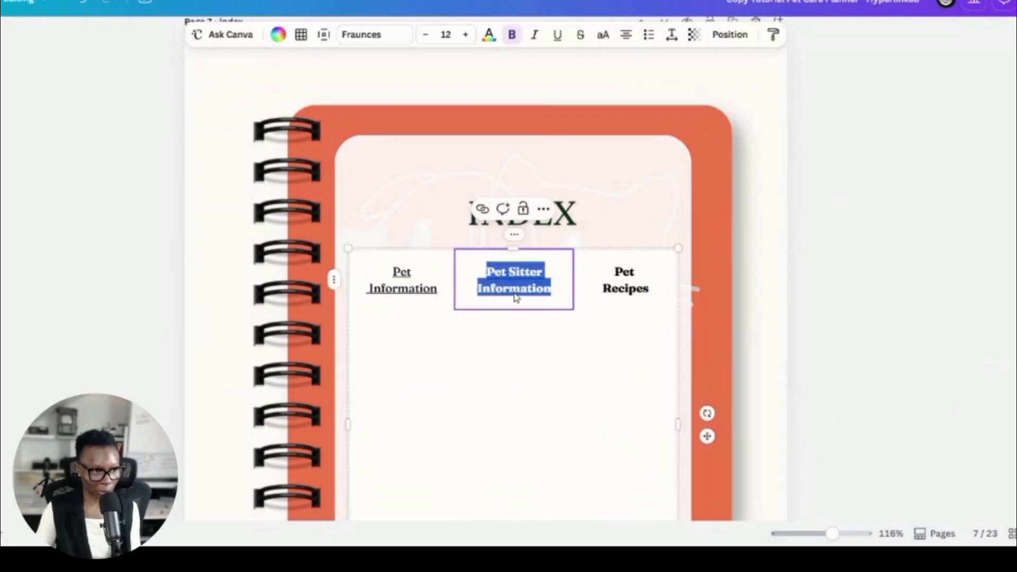
pyautogui.click(482, 208)
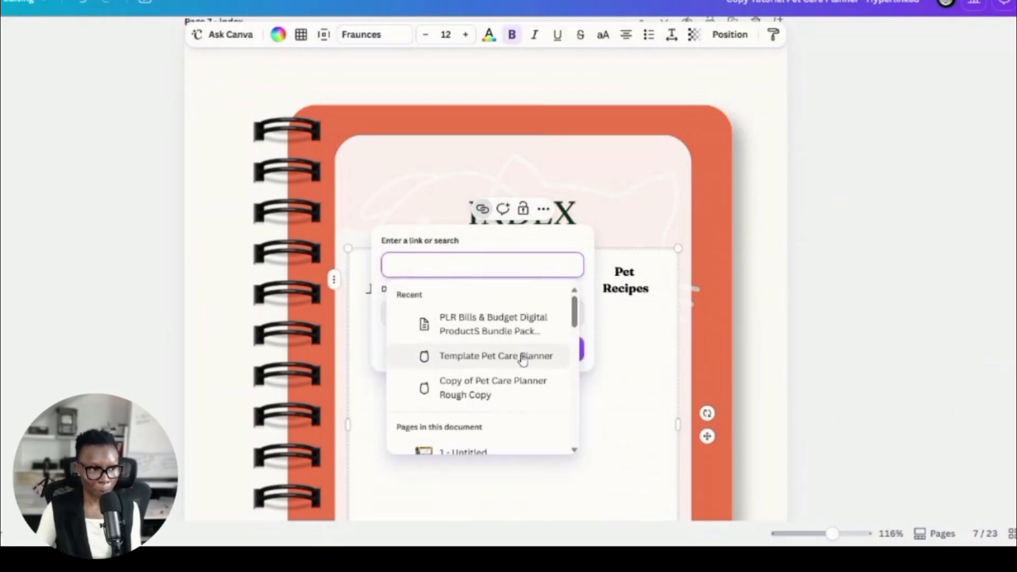
pyautogui.scroll(-8, 565, 395)
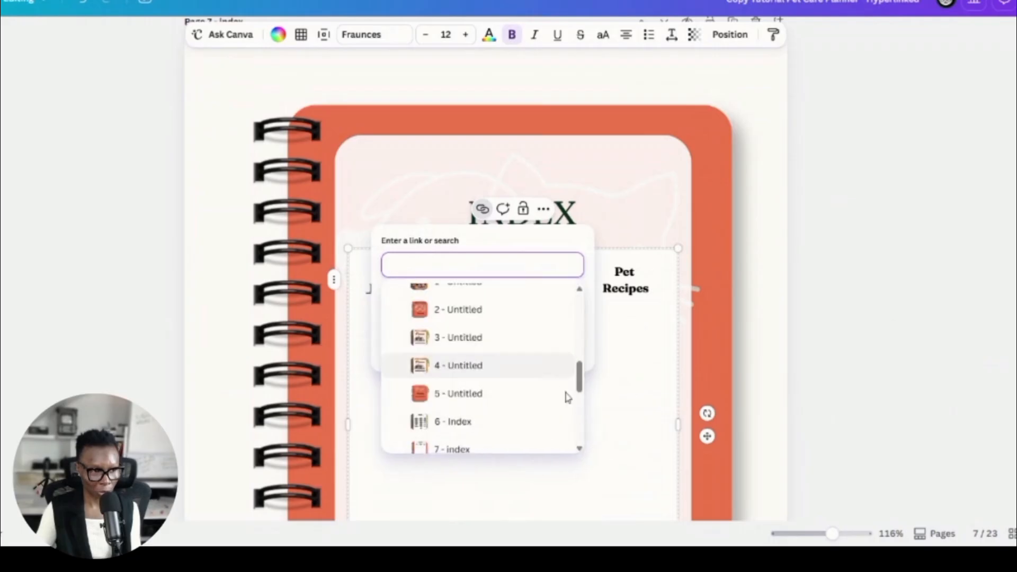
pyautogui.scroll(-2, 562, 392)
pyautogui.scroll(4, 545, 381)
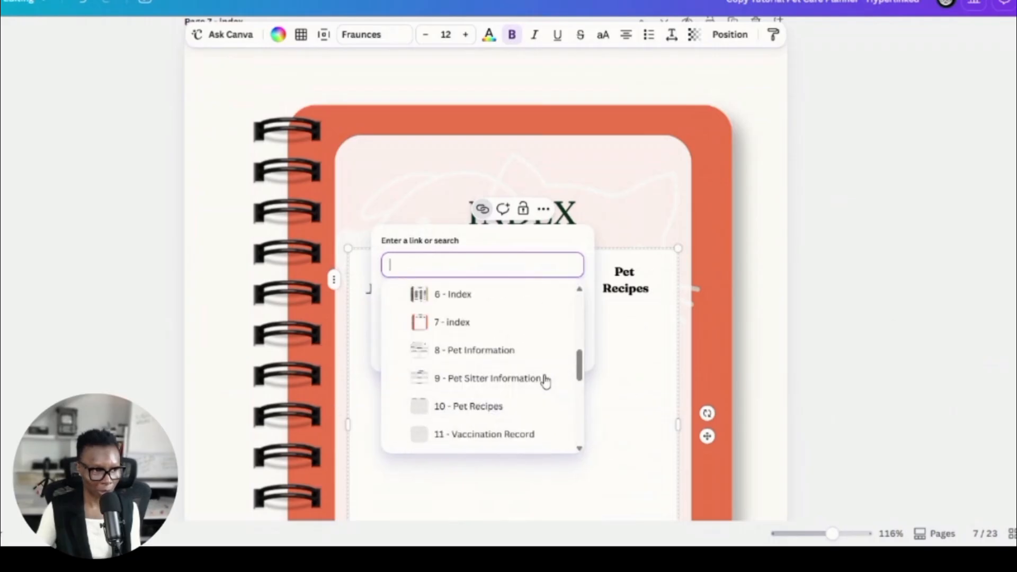
pyautogui.click(505, 379)
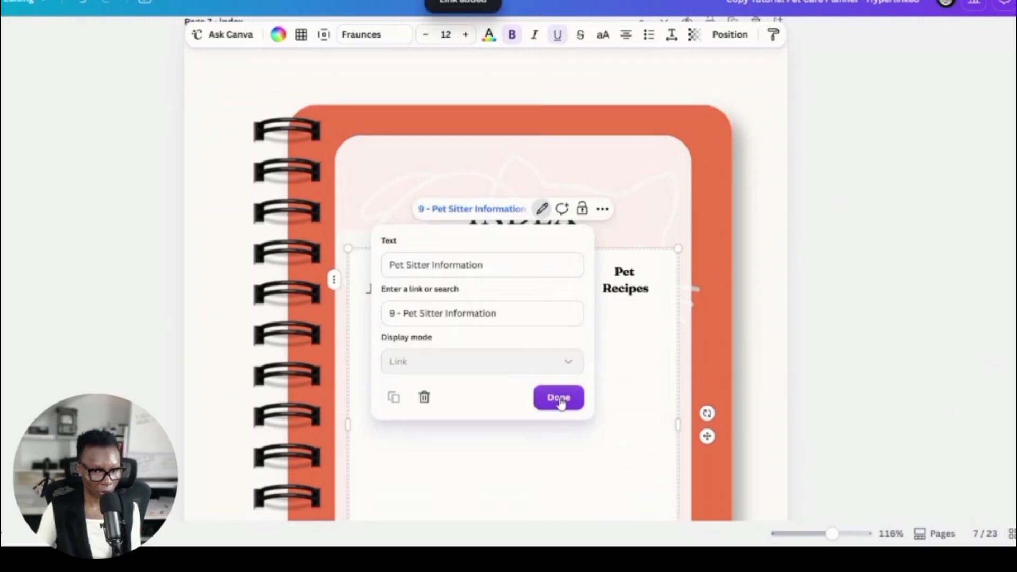
pyautogui.click(560, 402)
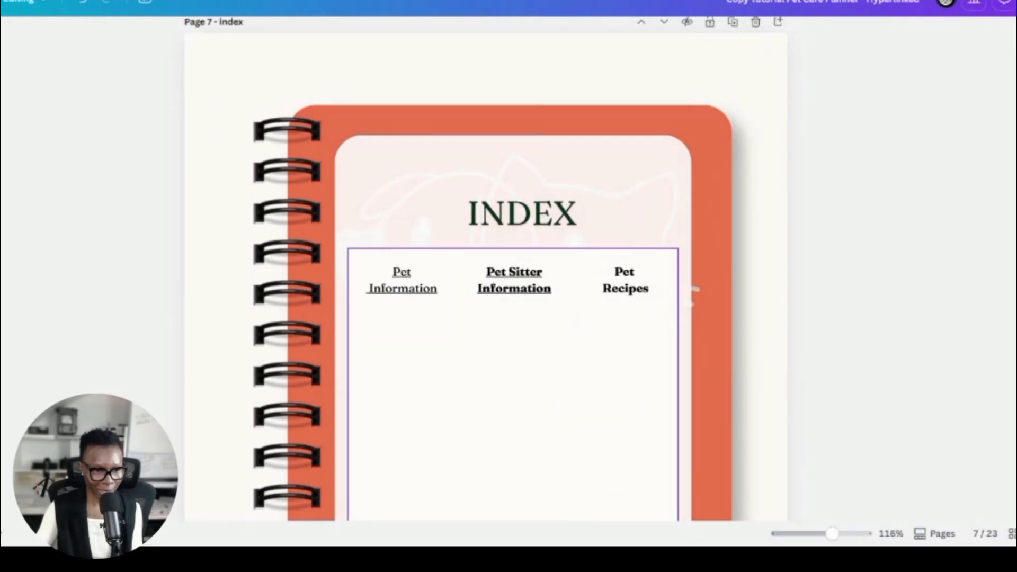
# Step: Link the Pet Recipes entry in the index table to page 10 - Pet Recipes
pyautogui.click(628, 288)
pyautogui.doubleClick(628, 287)
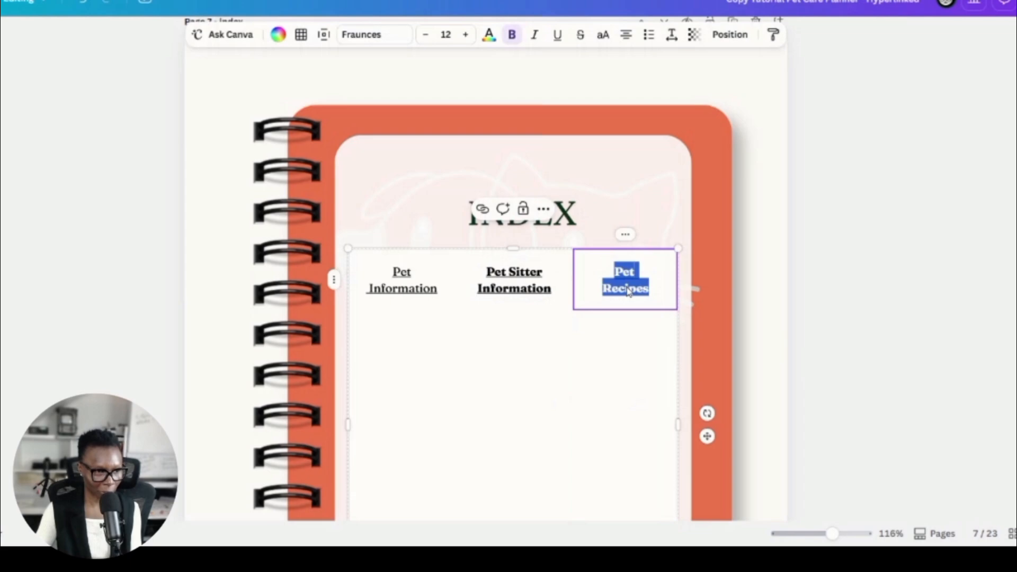
pyautogui.click(482, 208)
pyautogui.scroll(-3, 518, 398)
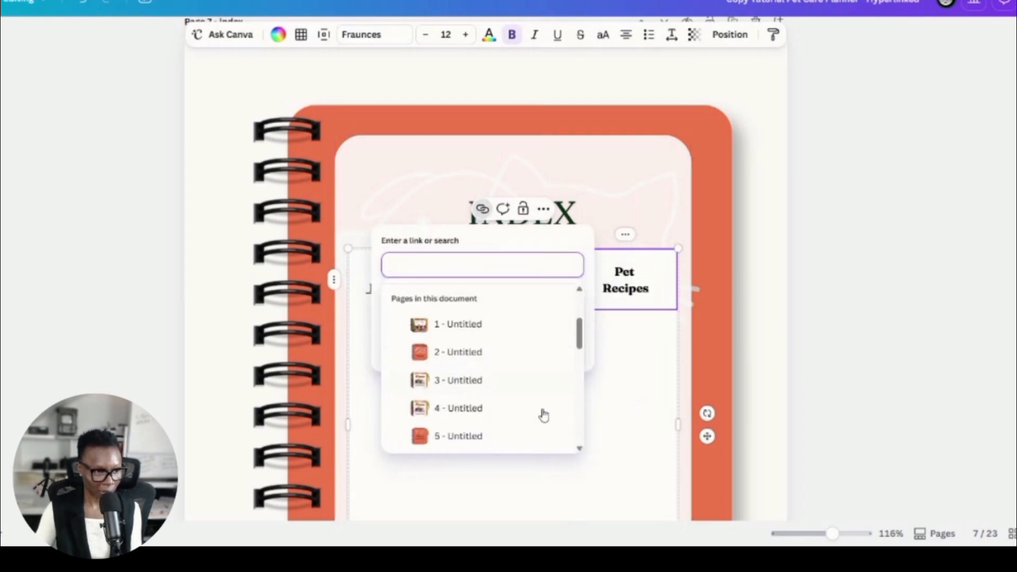
pyautogui.scroll(-3, 511, 415)
pyautogui.click(494, 389)
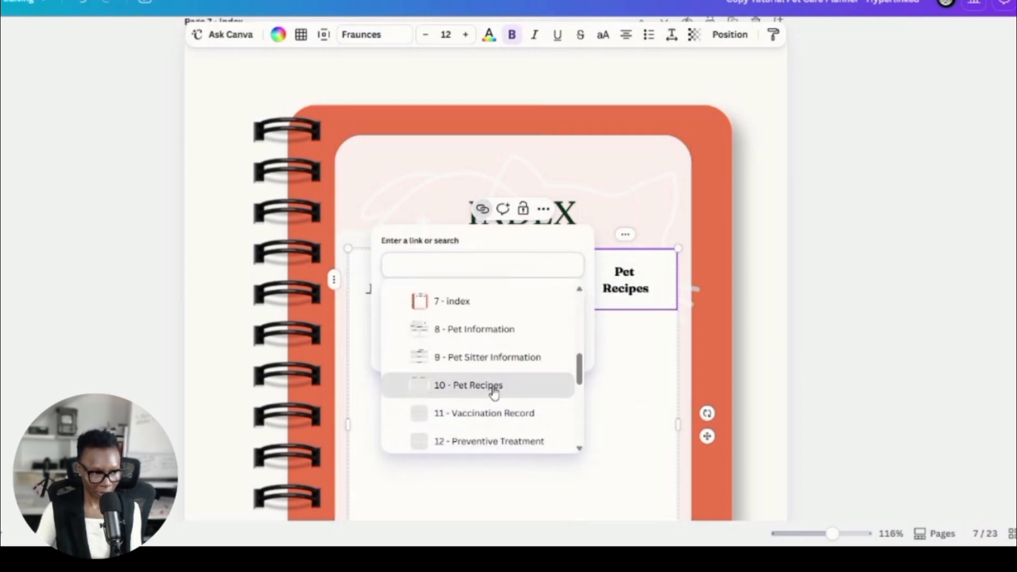
pyautogui.click(559, 398)
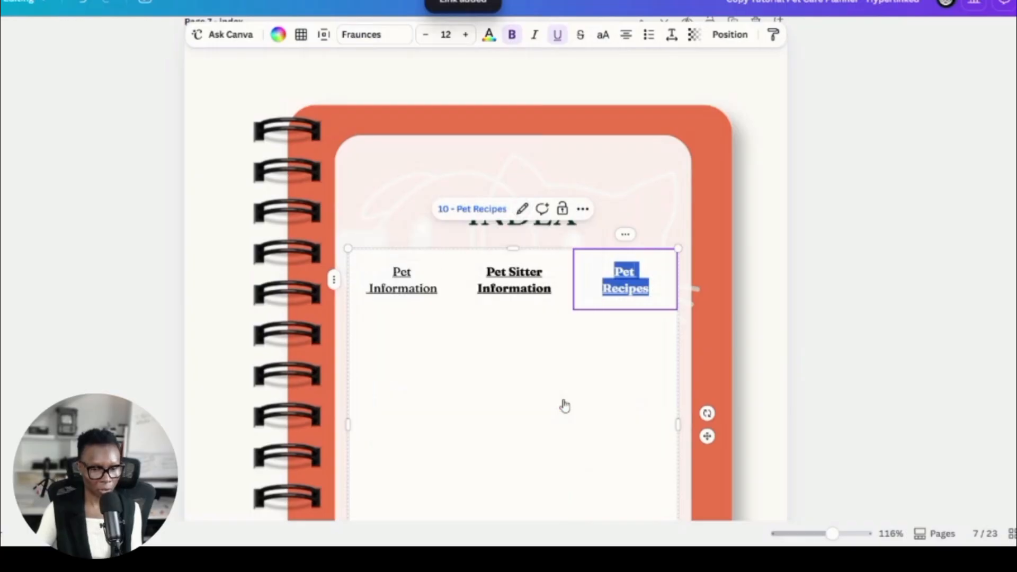
pyautogui.click(606, 449)
pyautogui.scroll(2, 675, 409)
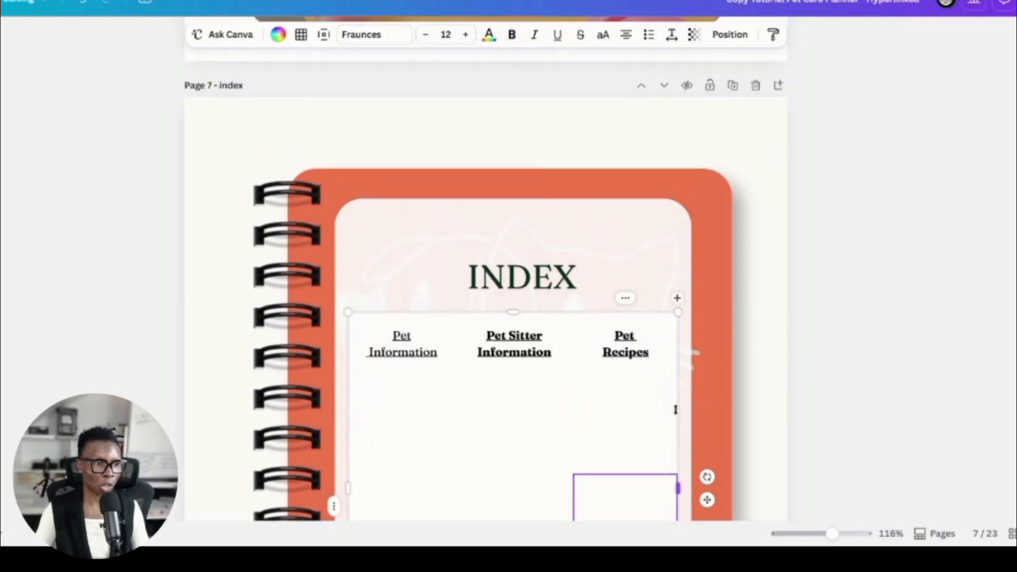
pyautogui.scroll(1, 675, 409)
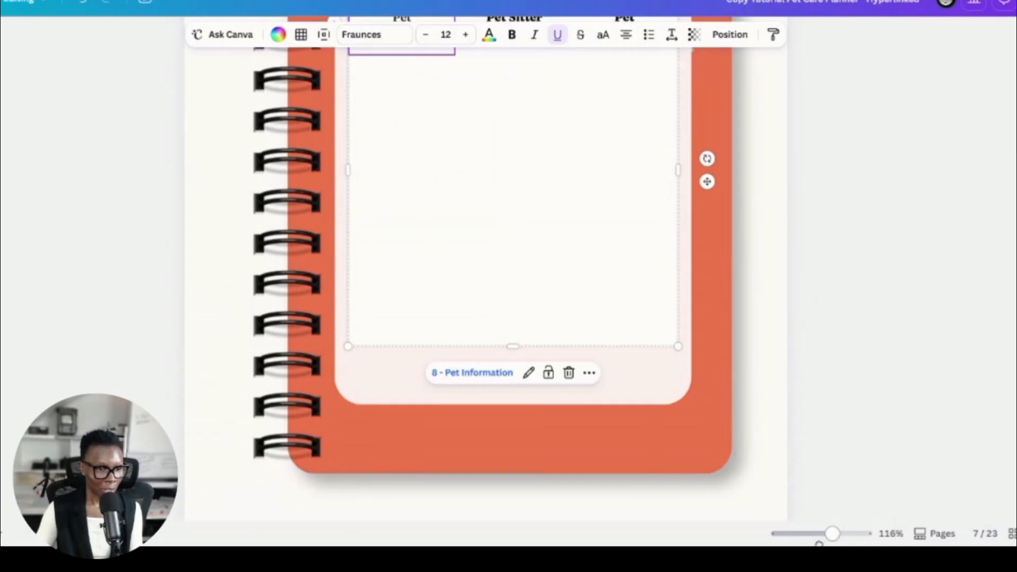
# Step: Present the planner and test the Pet Information, Pet Sitter Information and Pet Recipes links on the index page
pyautogui.click(818, 534)
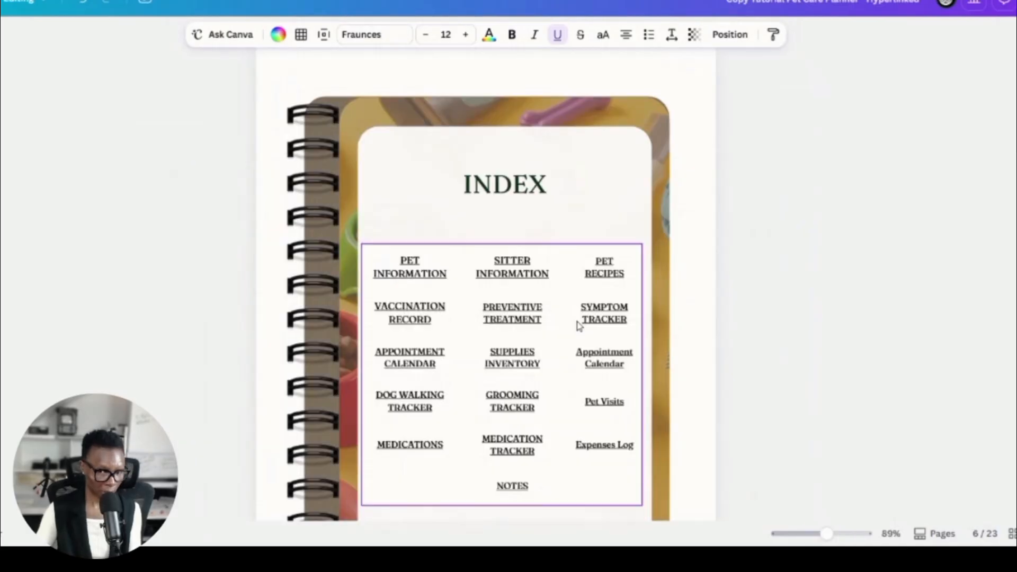
pyautogui.click(803, 390)
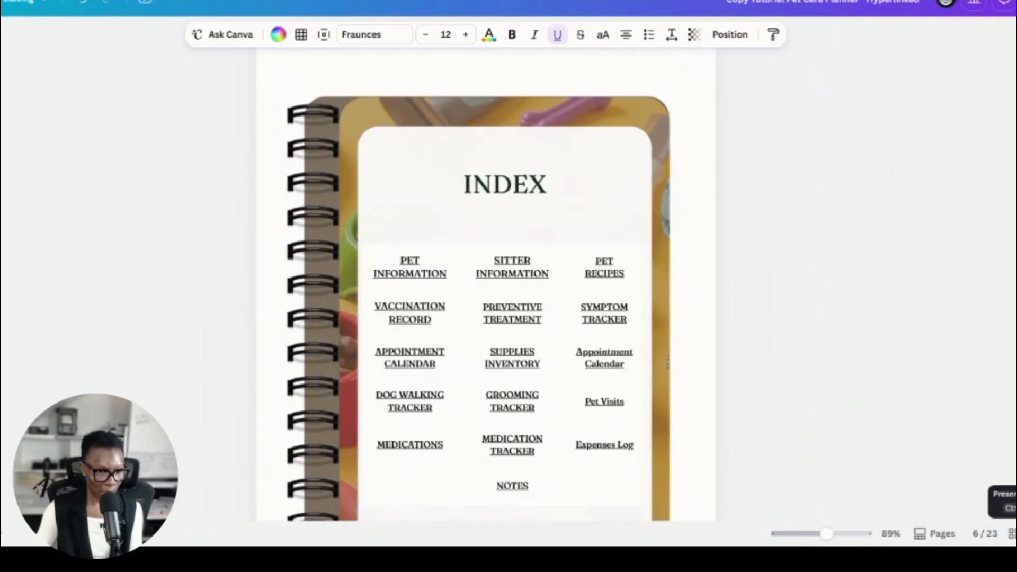
pyautogui.click(408, 140)
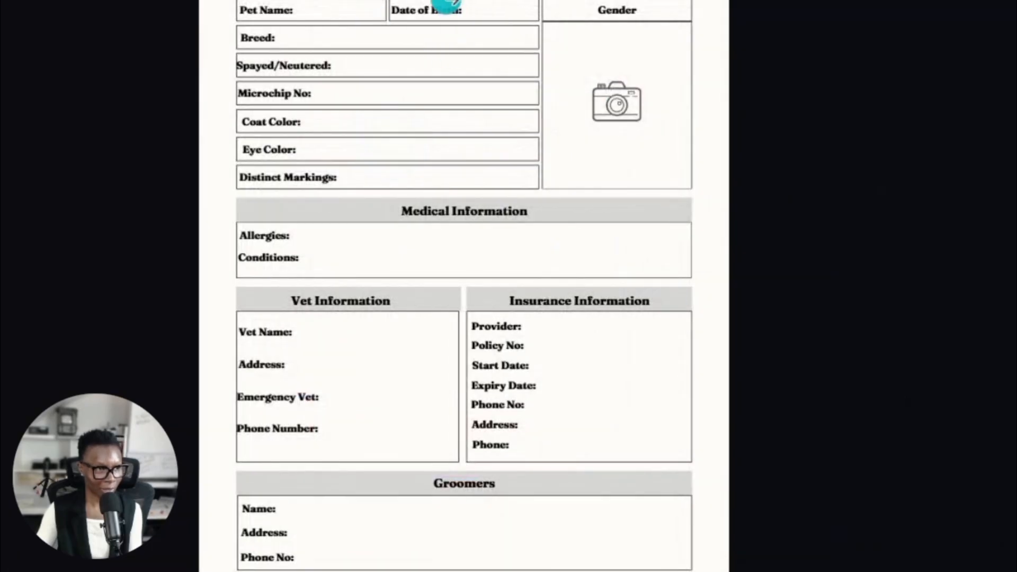
pyautogui.press('Left')
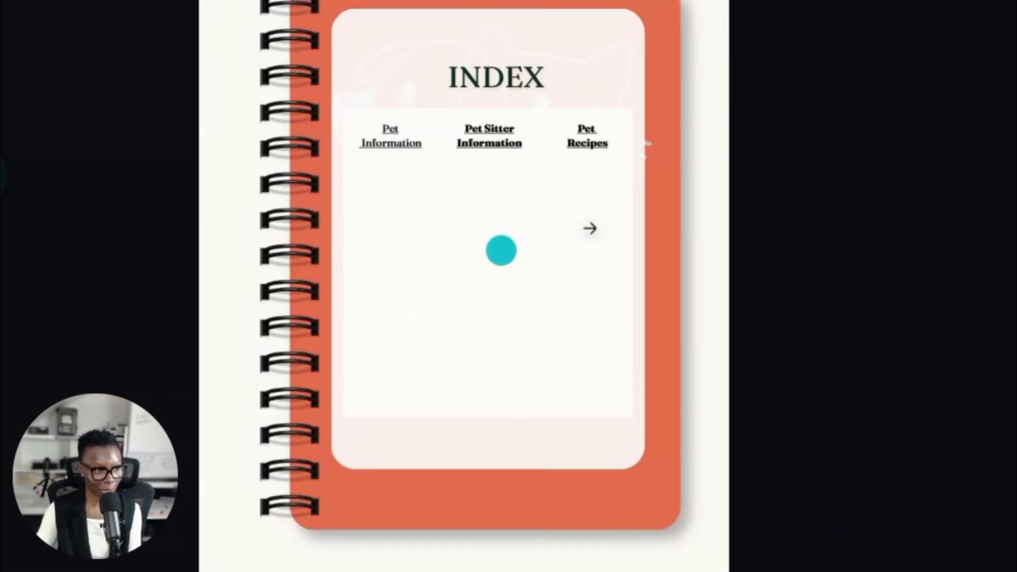
pyautogui.click(491, 144)
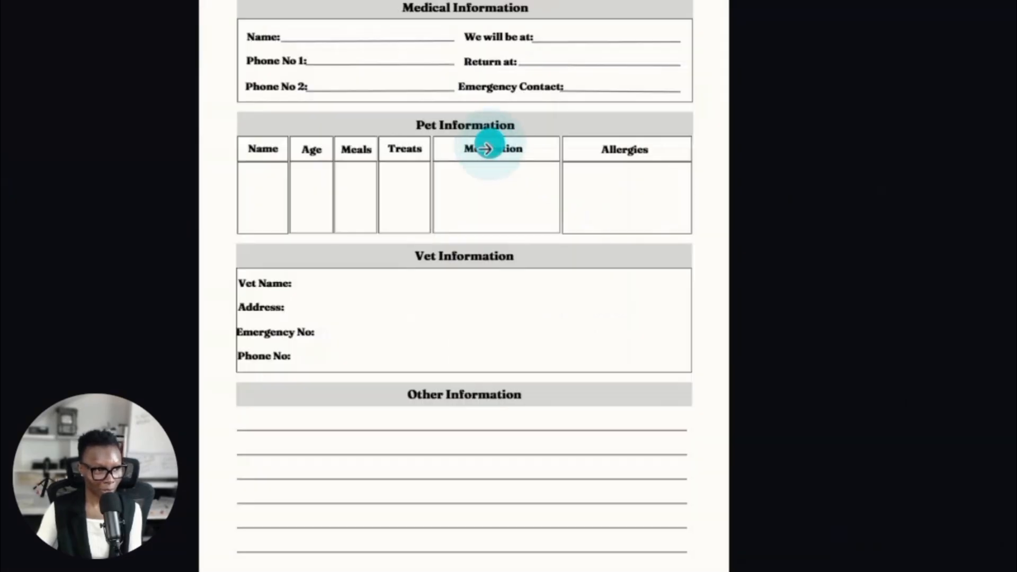
pyautogui.click(57, 188)
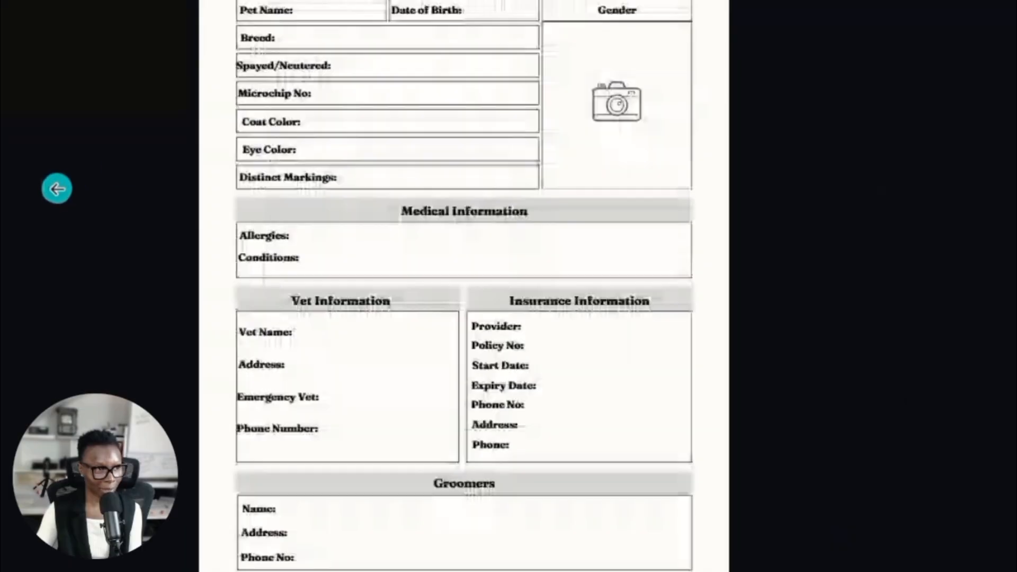
pyautogui.click(10, 196)
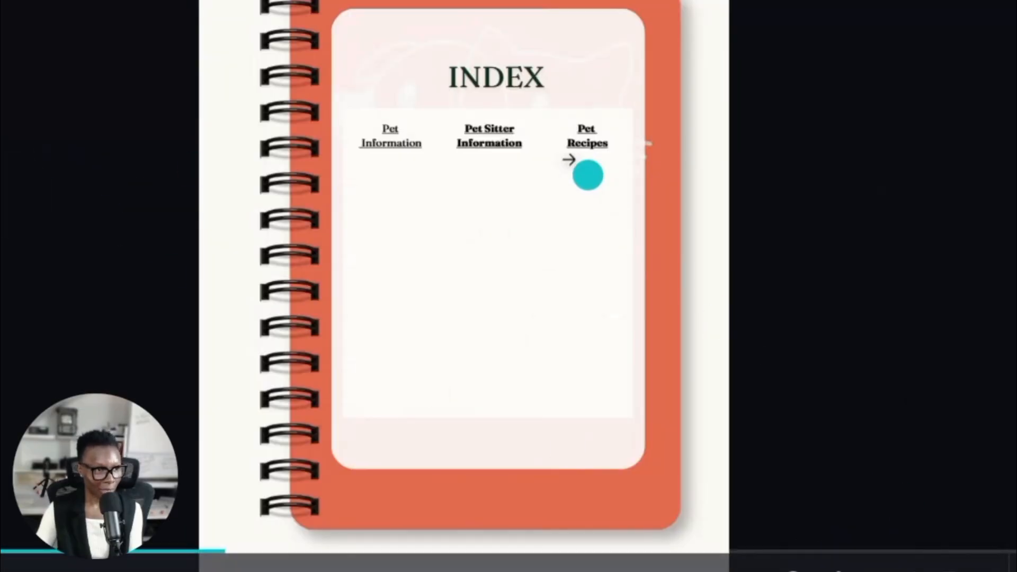
pyautogui.click(587, 141)
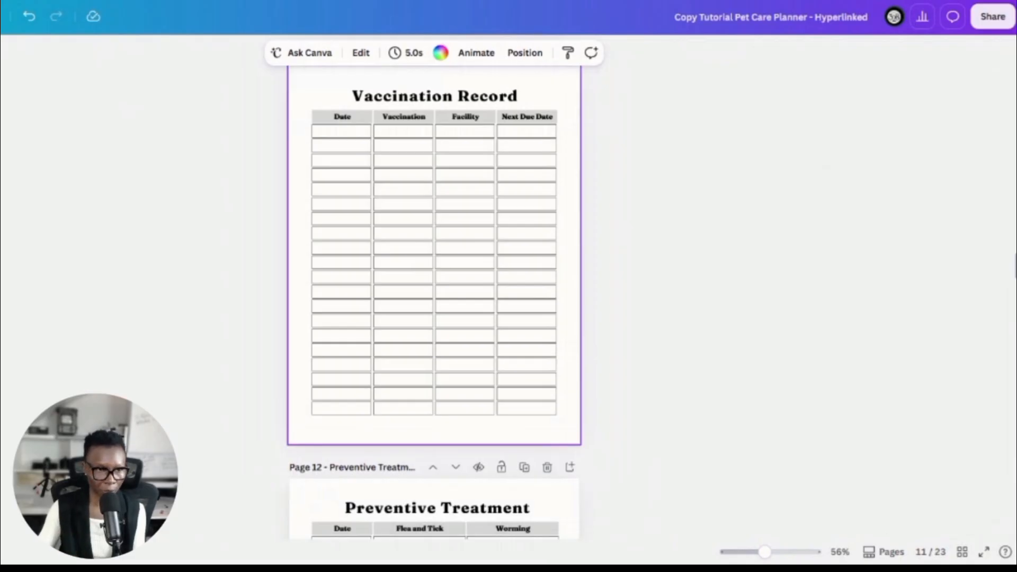
# Step: Open the download settings for the planner and choose PDF Standard as the file type
pyautogui.click(984, 24)
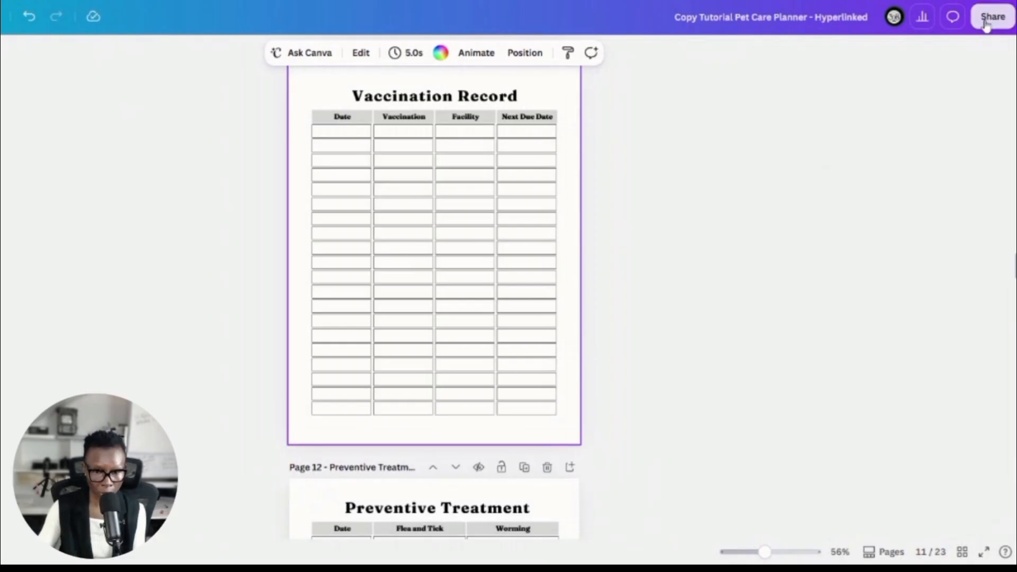
pyautogui.click(793, 318)
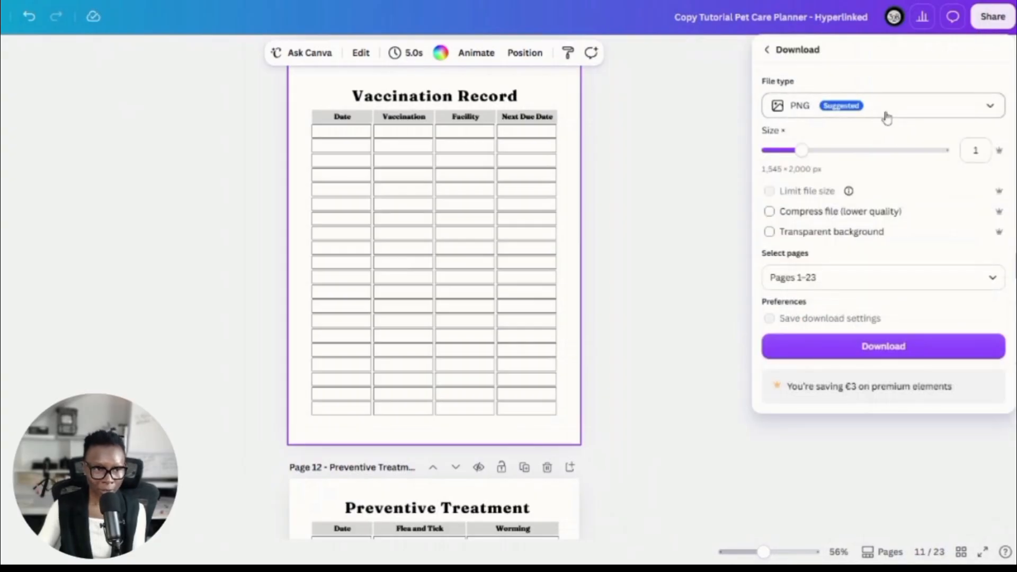
pyautogui.click(884, 114)
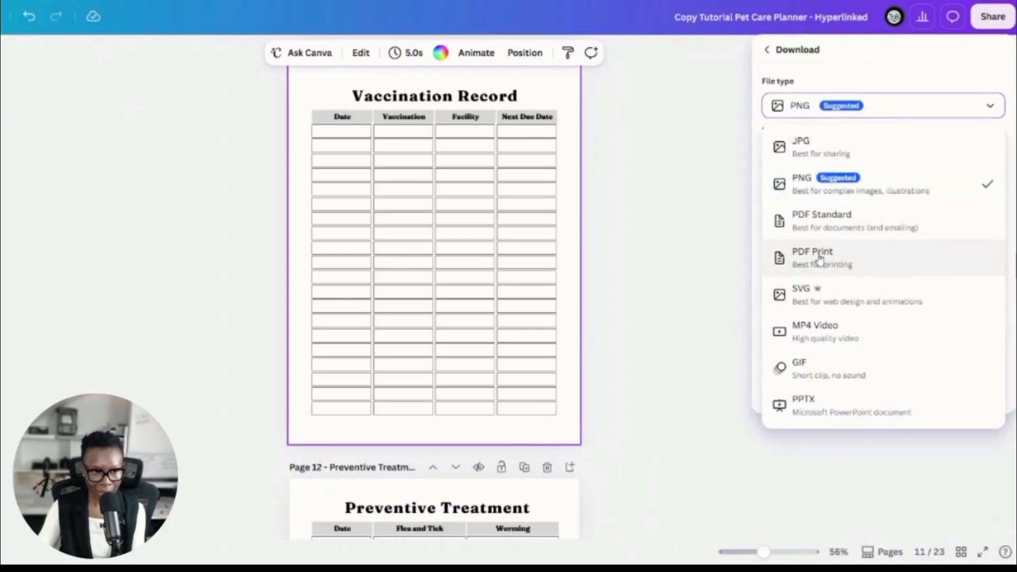
pyautogui.click(842, 220)
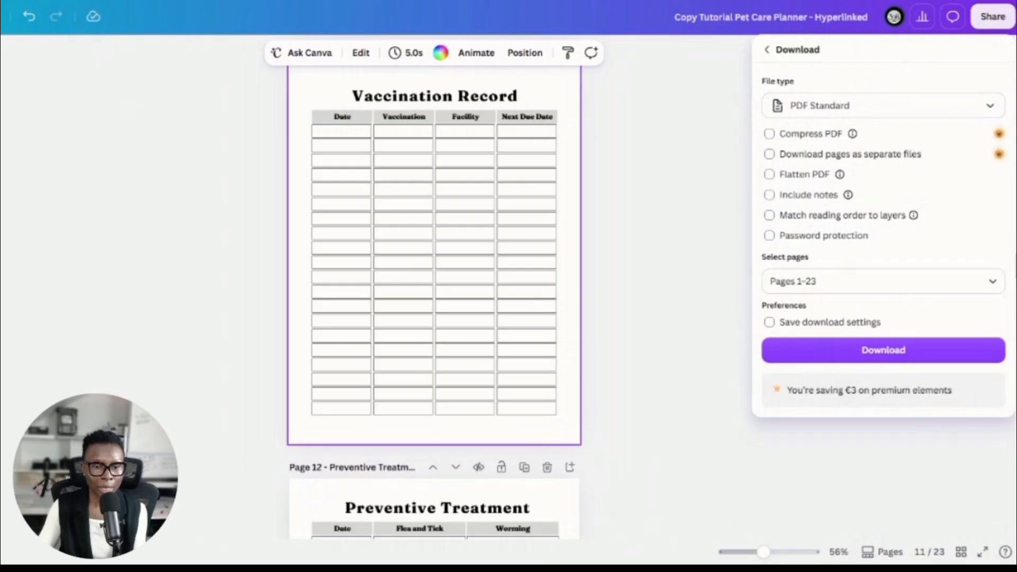
pyautogui.click(752, 463)
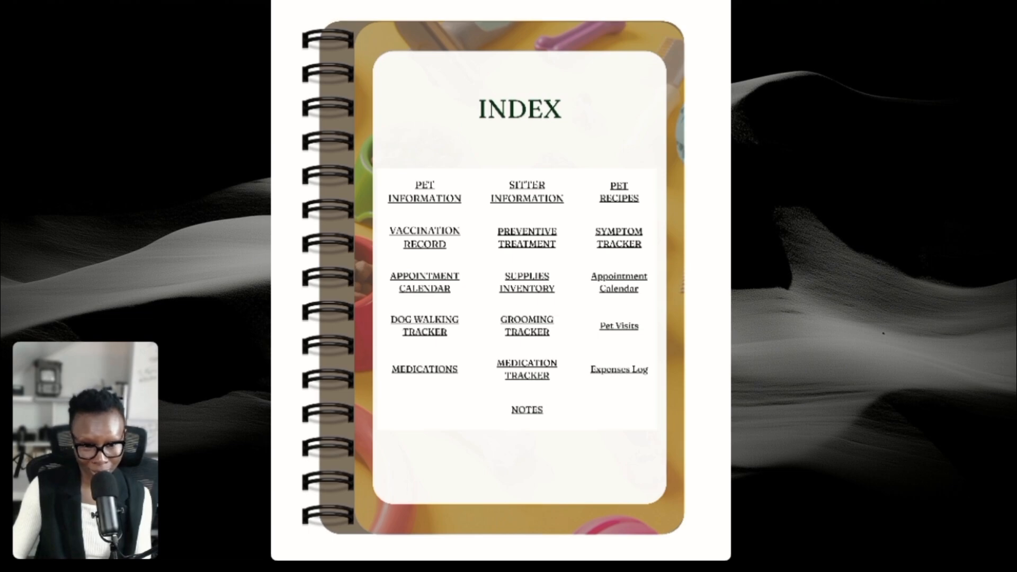
# Step: Page forward through the presented planner from the index to the Pet Information page
pyautogui.press('Right')
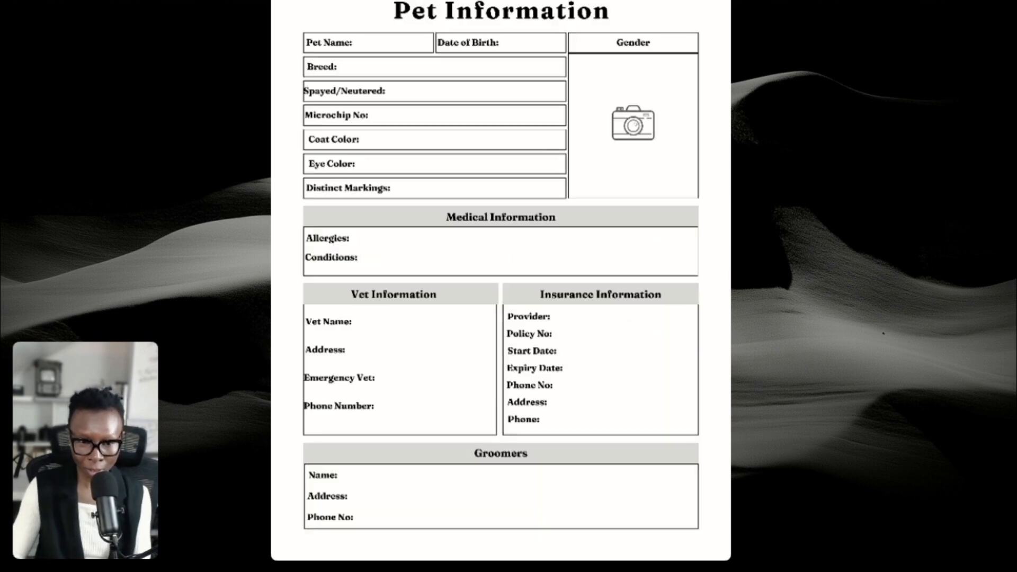
pyautogui.press('Right')
pyautogui.press('Right')
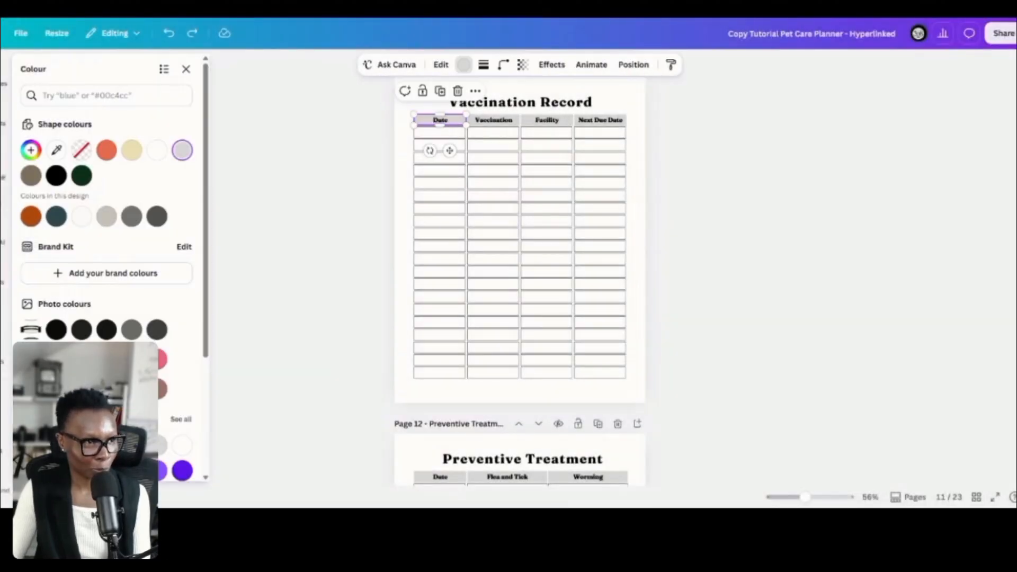
# Step: Reapply the beige fill to the Date header cell on the Vaccination Record page and deselect it
pyautogui.hotkey('ctrl', 'y')
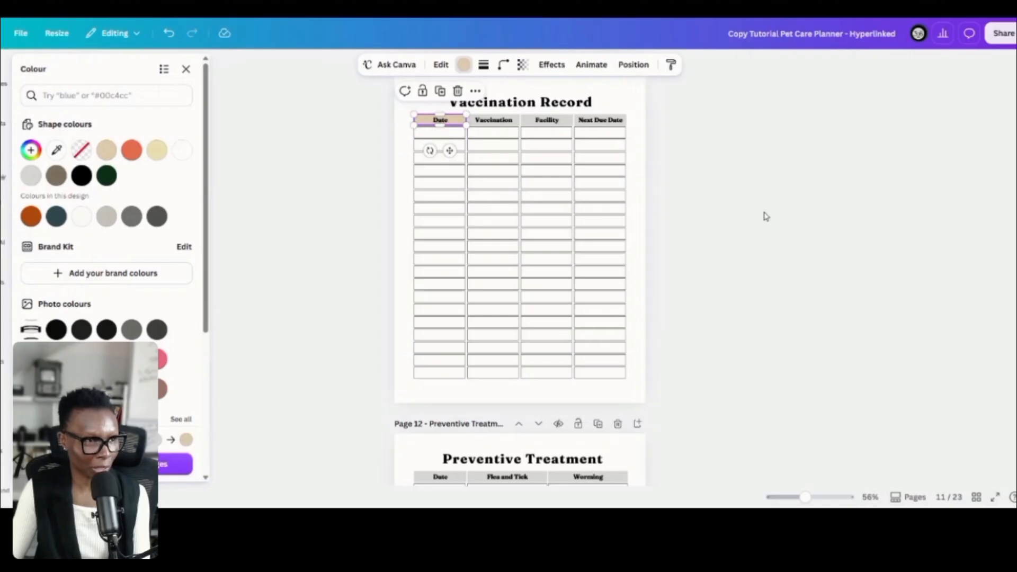
pyautogui.press('Escape')
pyautogui.click(699, 206)
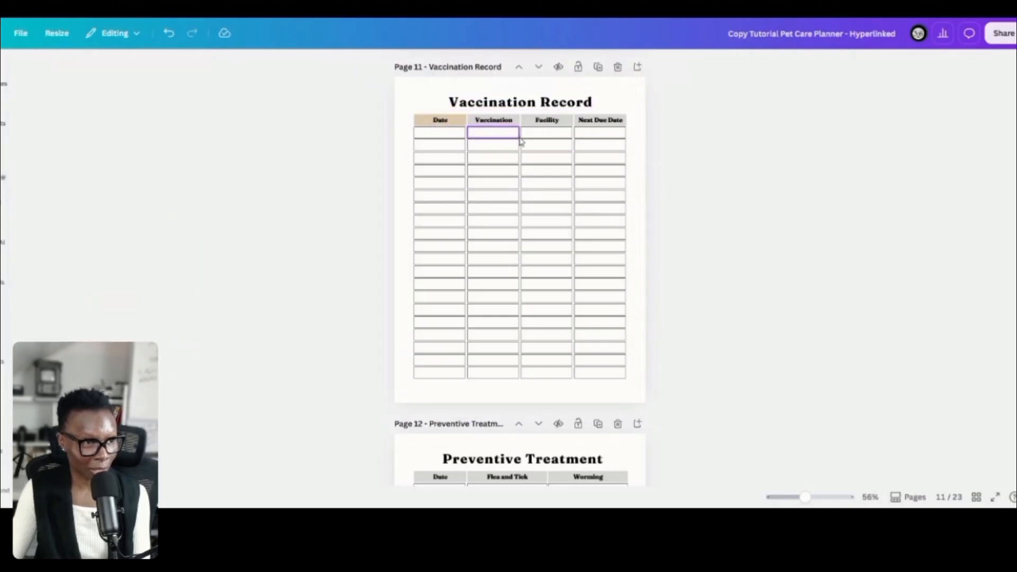
pyautogui.click(631, 98)
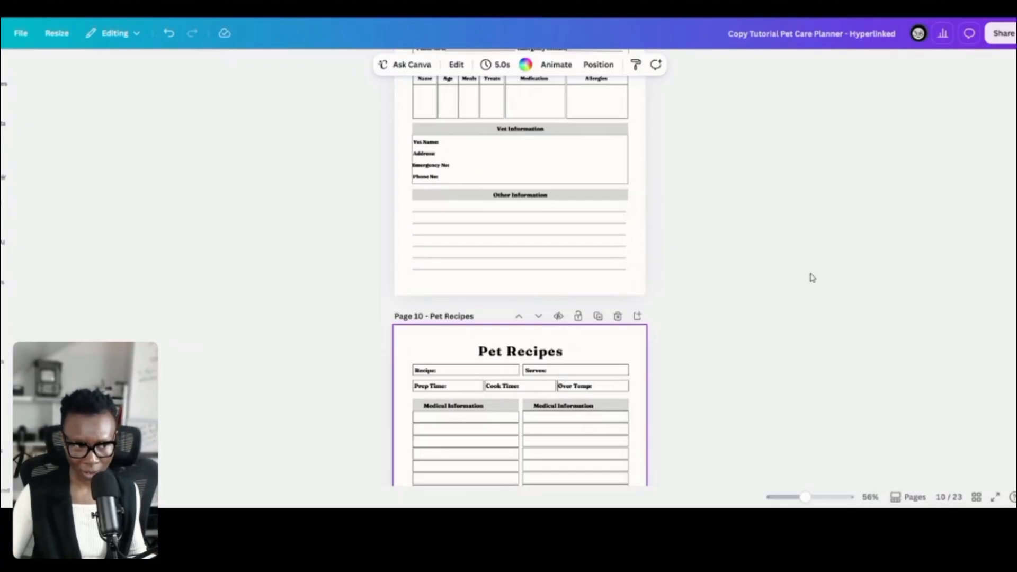
# Step: Examine the index and cover pages at the start of the hyperlinked planner
pyautogui.scroll(20, 738, 371)
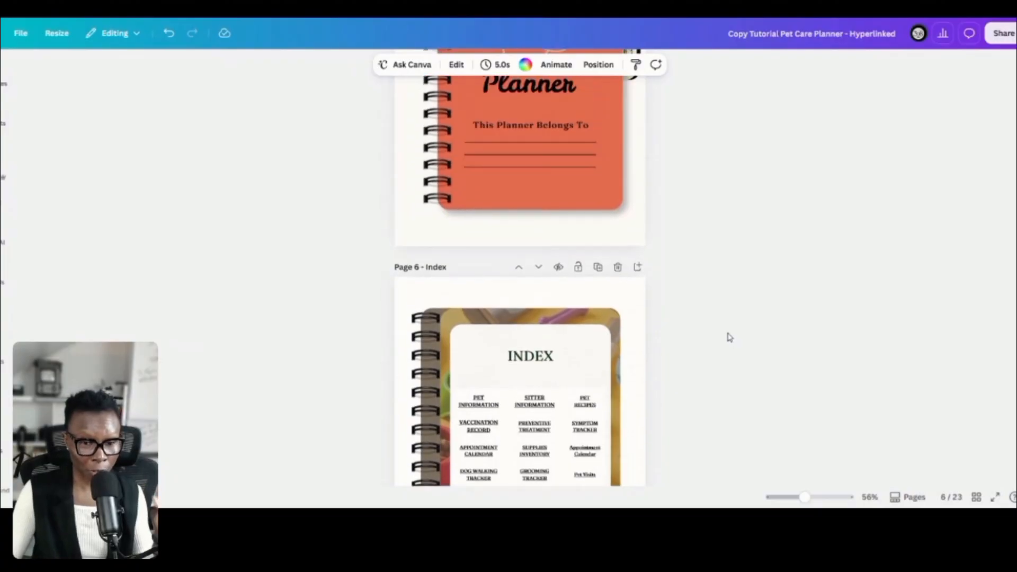
pyautogui.scroll(2, 734, 341)
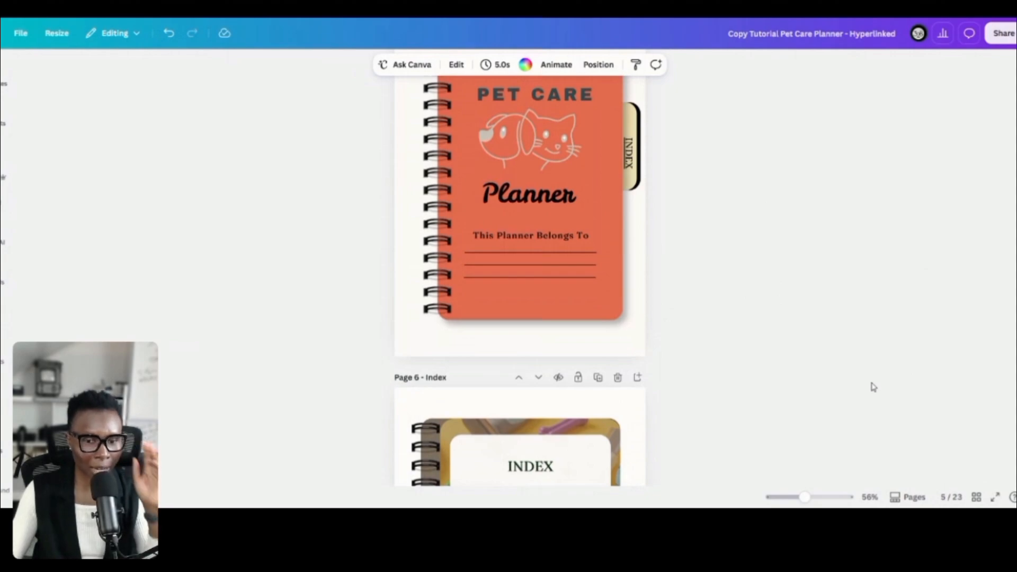
pyautogui.scroll(2, 872, 387)
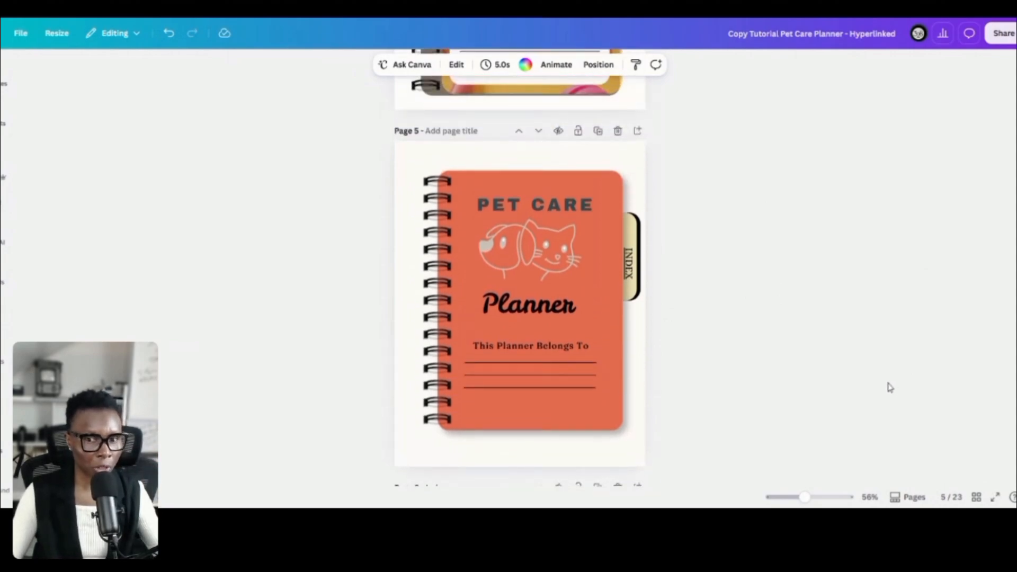
pyautogui.scroll(1, 856, 392)
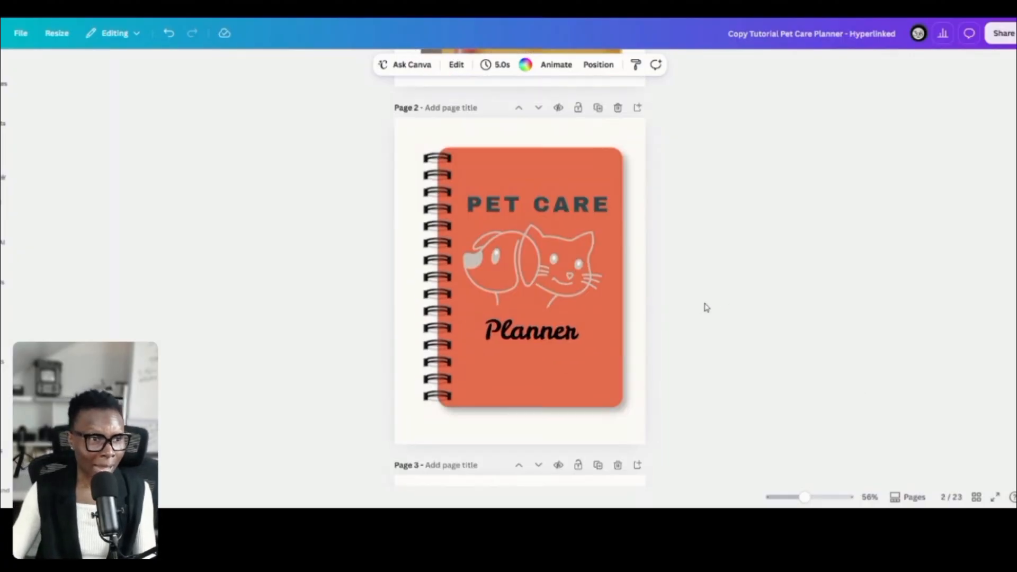
pyautogui.scroll(-2, 717, 306)
pyautogui.scroll(2, 719, 307)
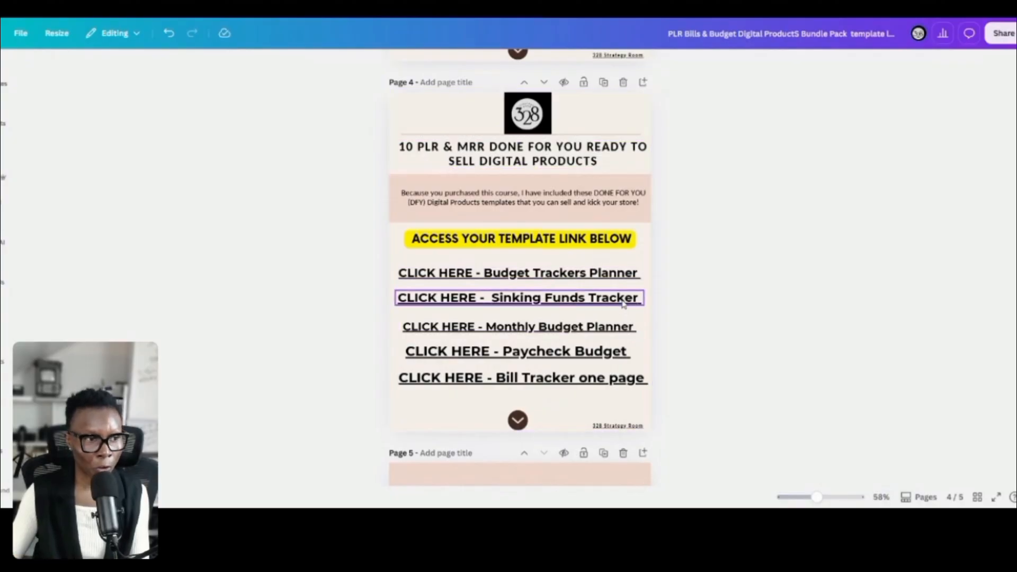
# Step: Review the template link pages and the MRR and PLR terms page in the PLR Bills & Budget bundle document
pyautogui.scroll(1, 605, 267)
pyautogui.scroll(6, 605, 270)
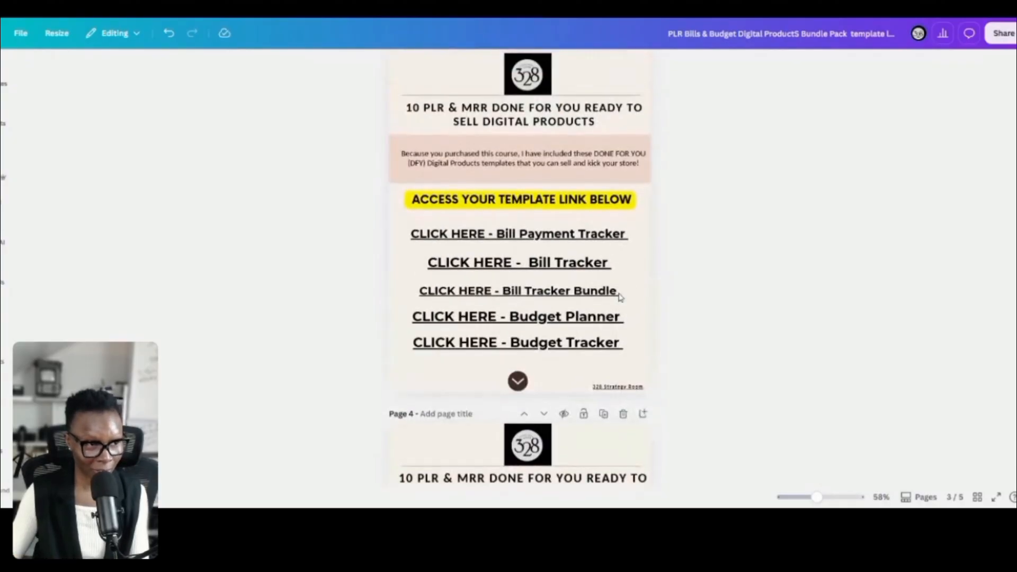
pyautogui.scroll(-7, 553, 328)
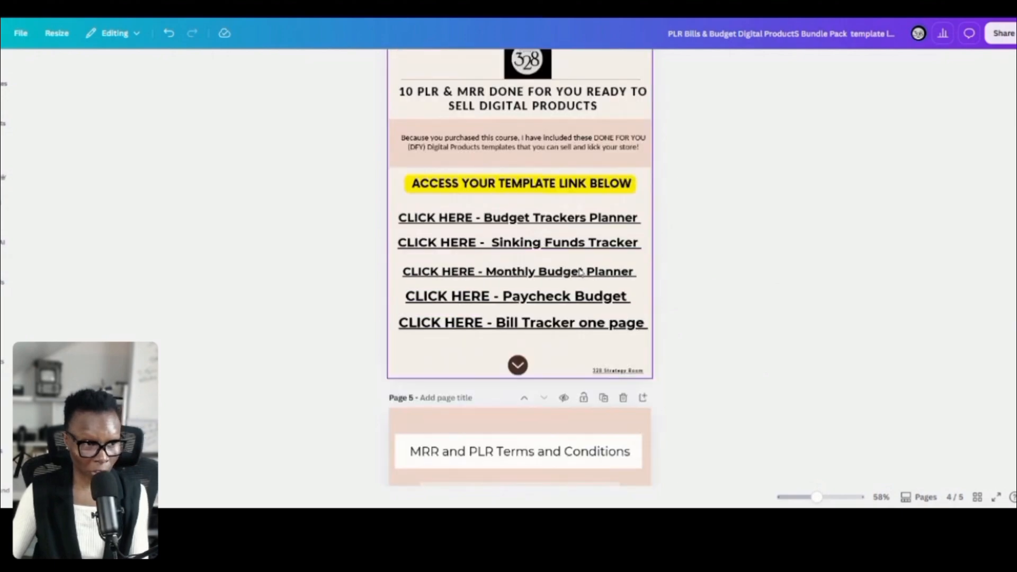
pyautogui.scroll(1, 664, 331)
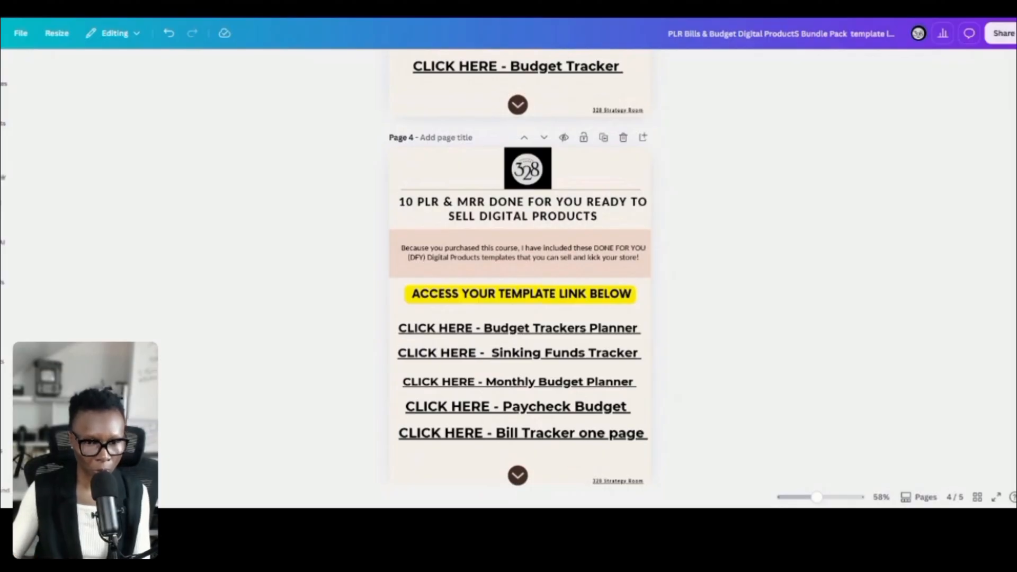
pyautogui.scroll(7, 656, 318)
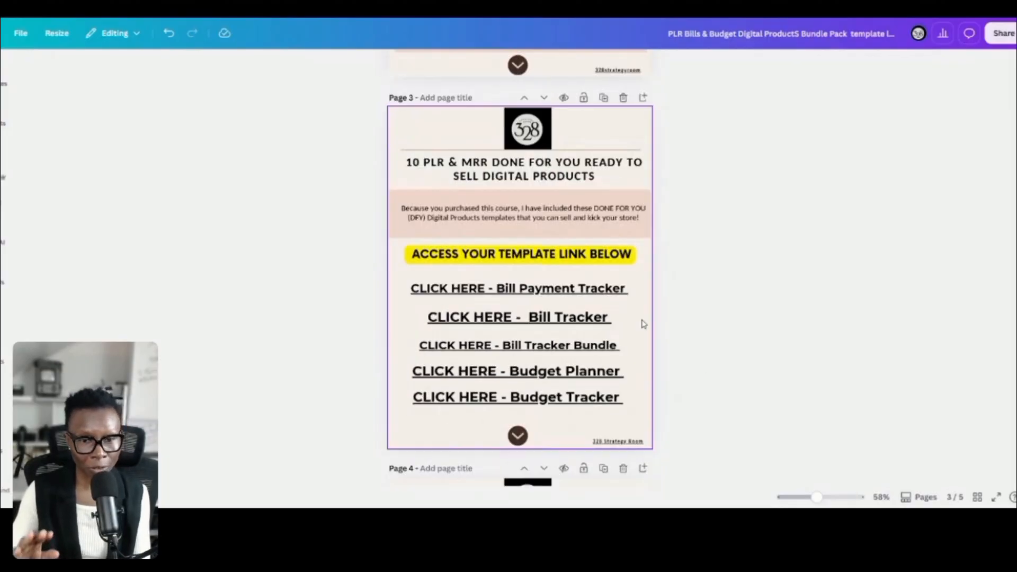
pyautogui.scroll(-14, 642, 322)
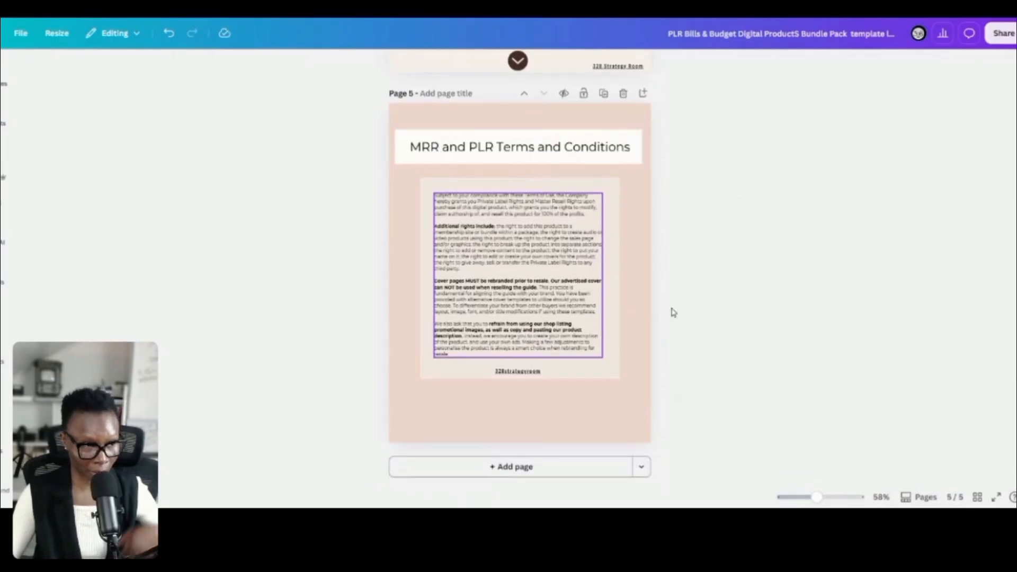
pyautogui.scroll(3, 651, 304)
pyautogui.scroll(15, 639, 317)
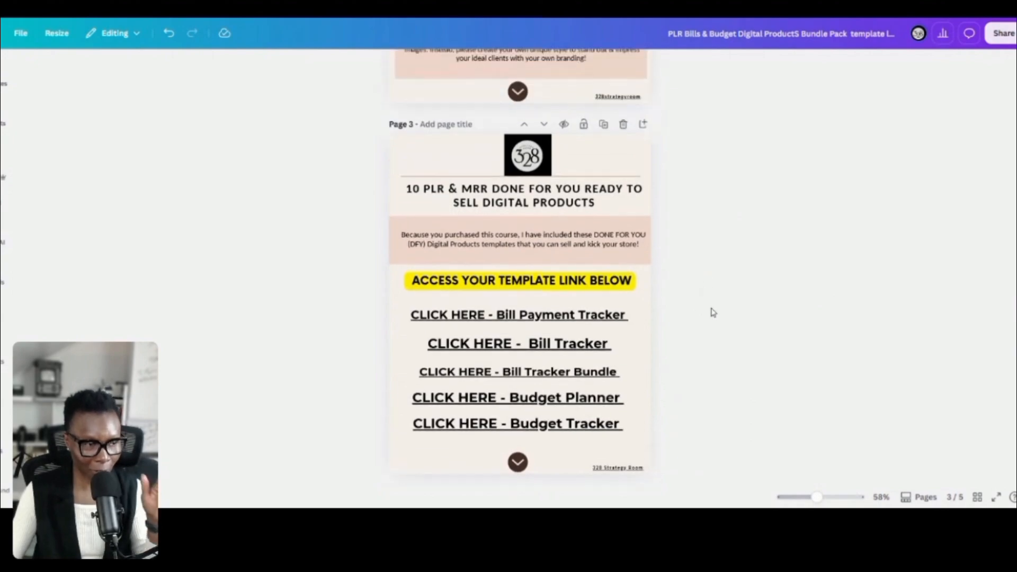
pyautogui.scroll(2, 704, 317)
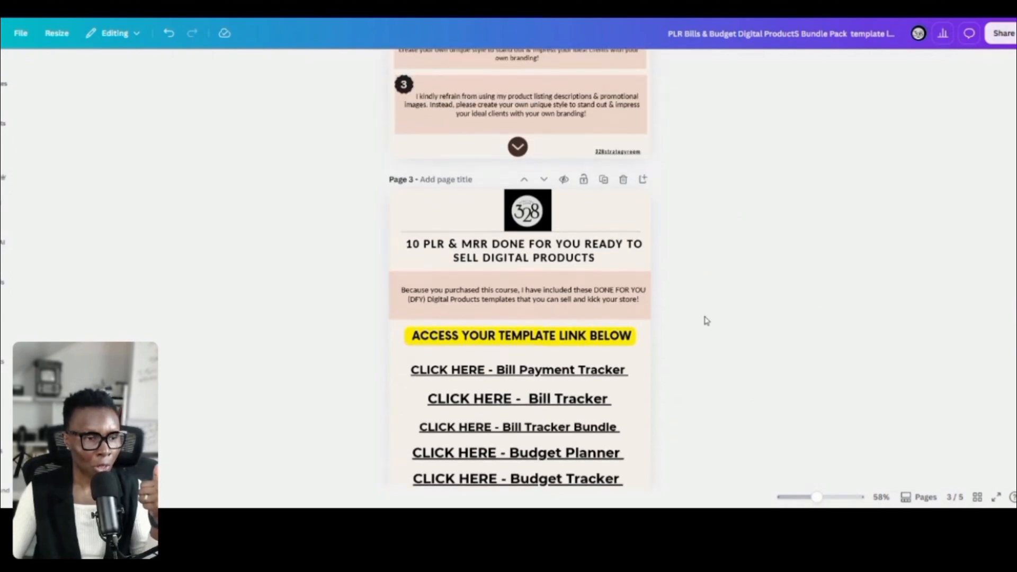
pyautogui.scroll(-4, 705, 322)
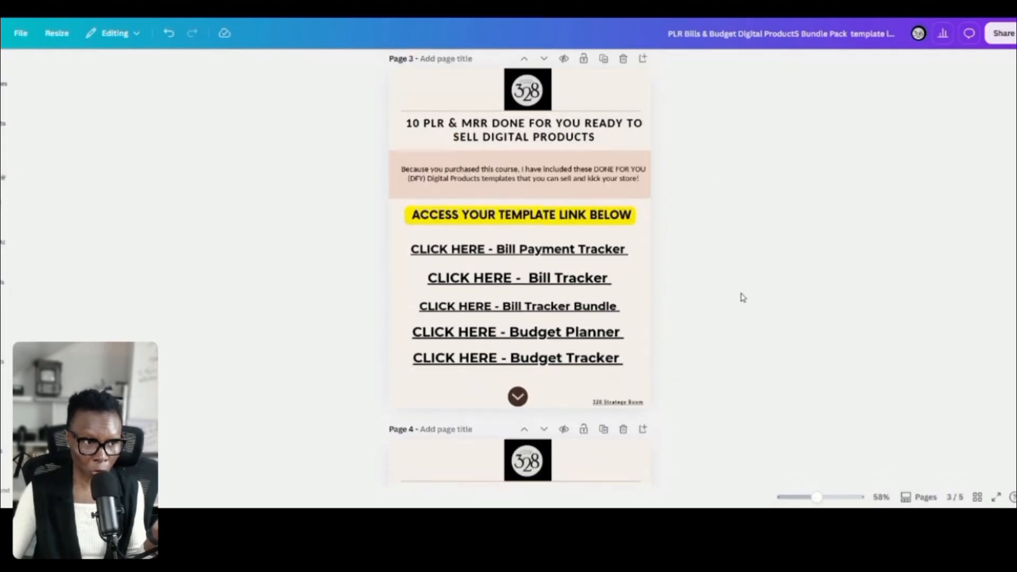
pyautogui.scroll(1, 738, 299)
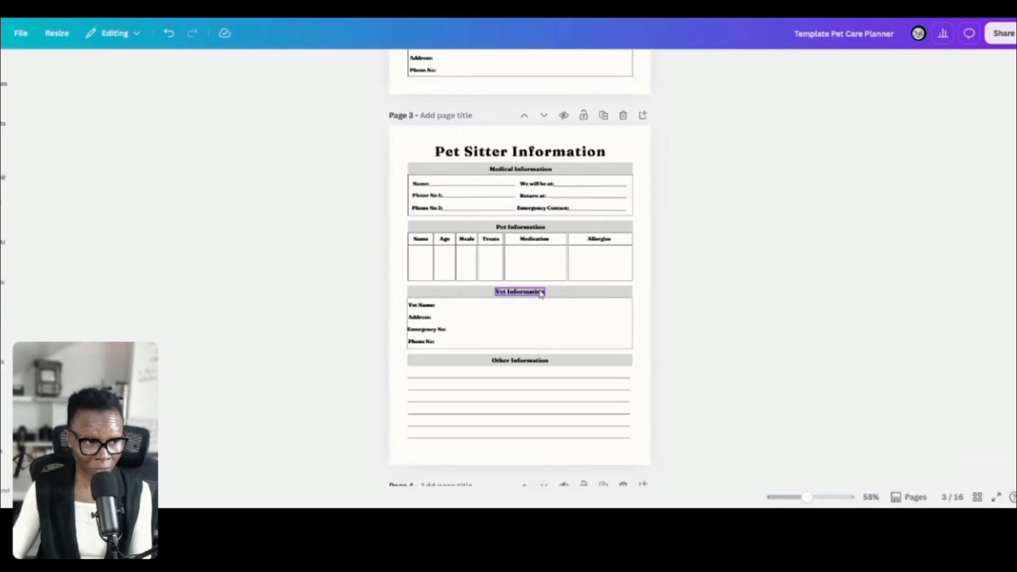
# Step: Inspect the Vet Information and Medical Information header bars on the Pet Sitter Information page and open the design's sharing options
pyautogui.click(585, 295)
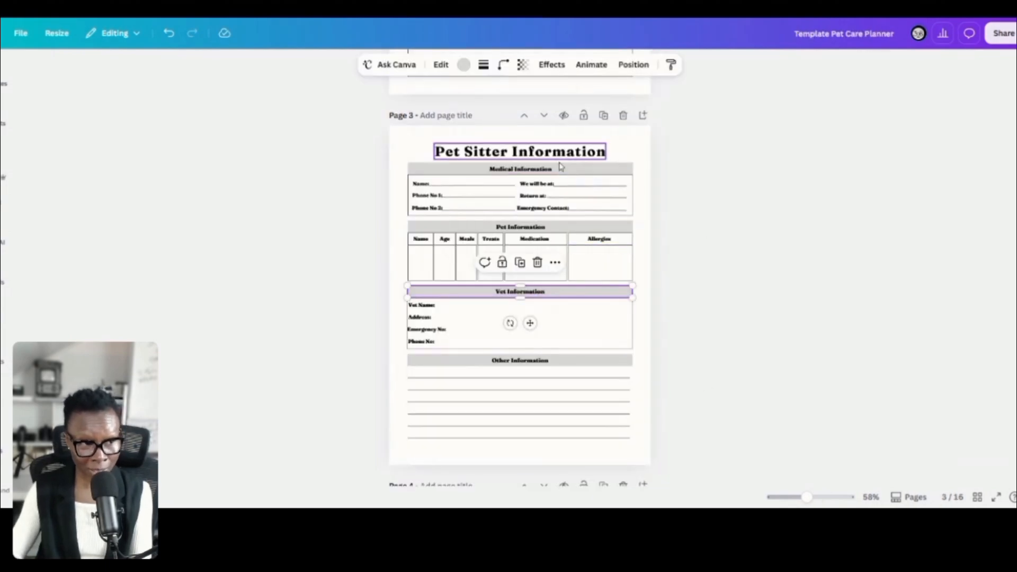
pyautogui.click(601, 172)
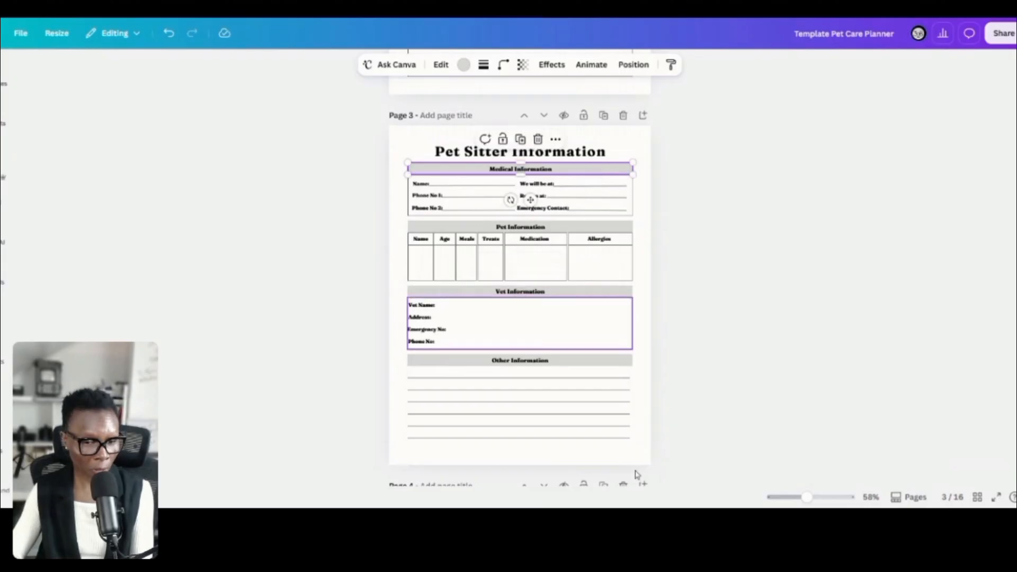
pyautogui.scroll(3, 633, 339)
pyautogui.scroll(1, 644, 356)
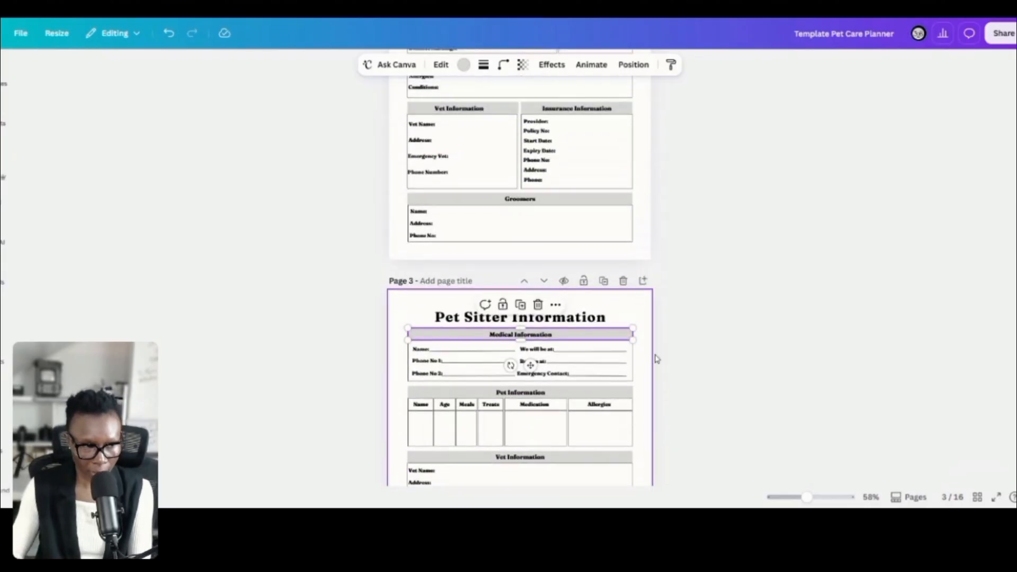
pyautogui.click(1000, 34)
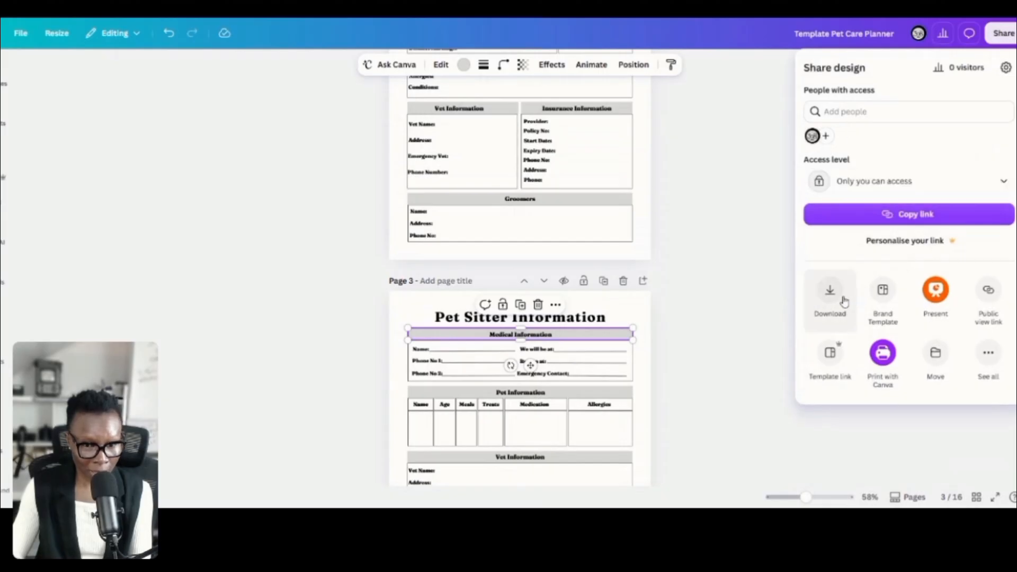